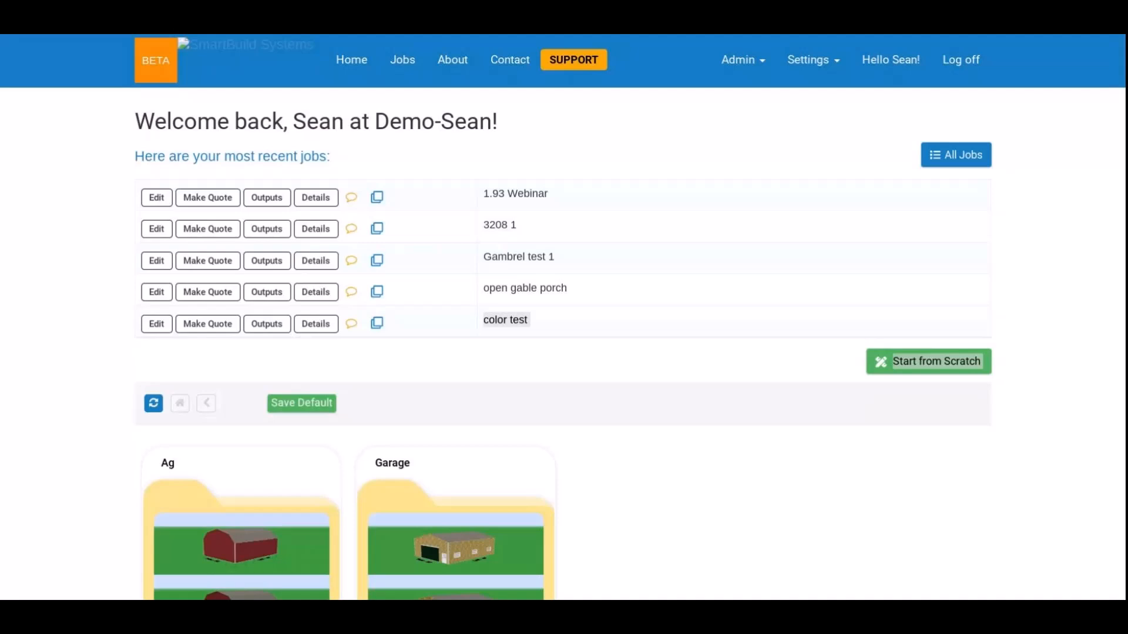
Open the "1.93 Webinar" job for editing and inspect the building model from its different sides.
left_click(668, 382)
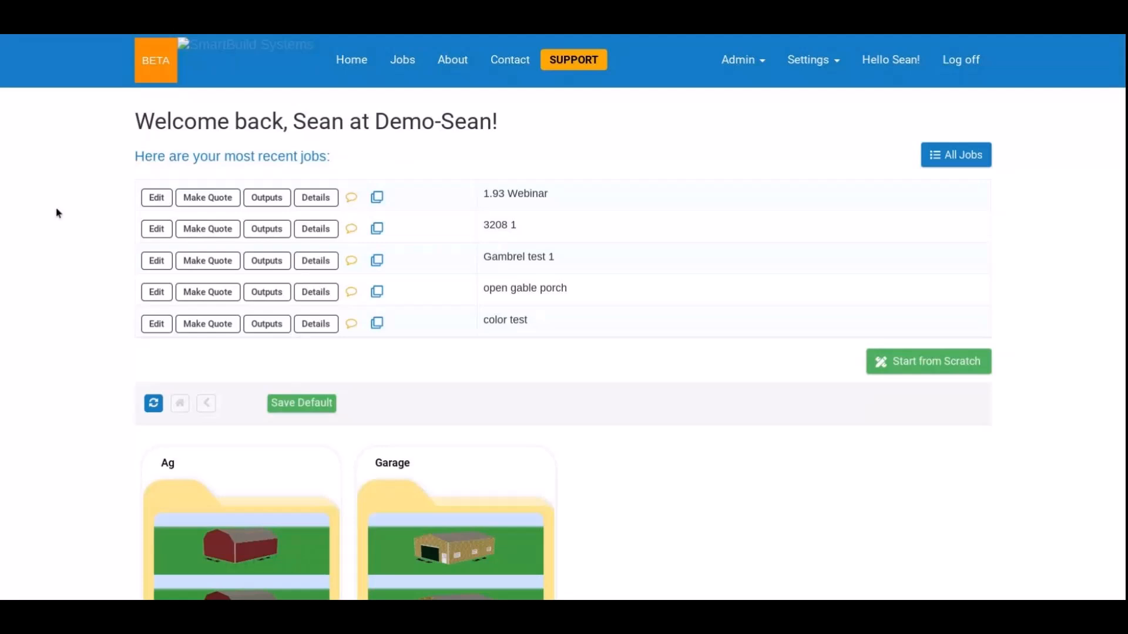
left_click(157, 199)
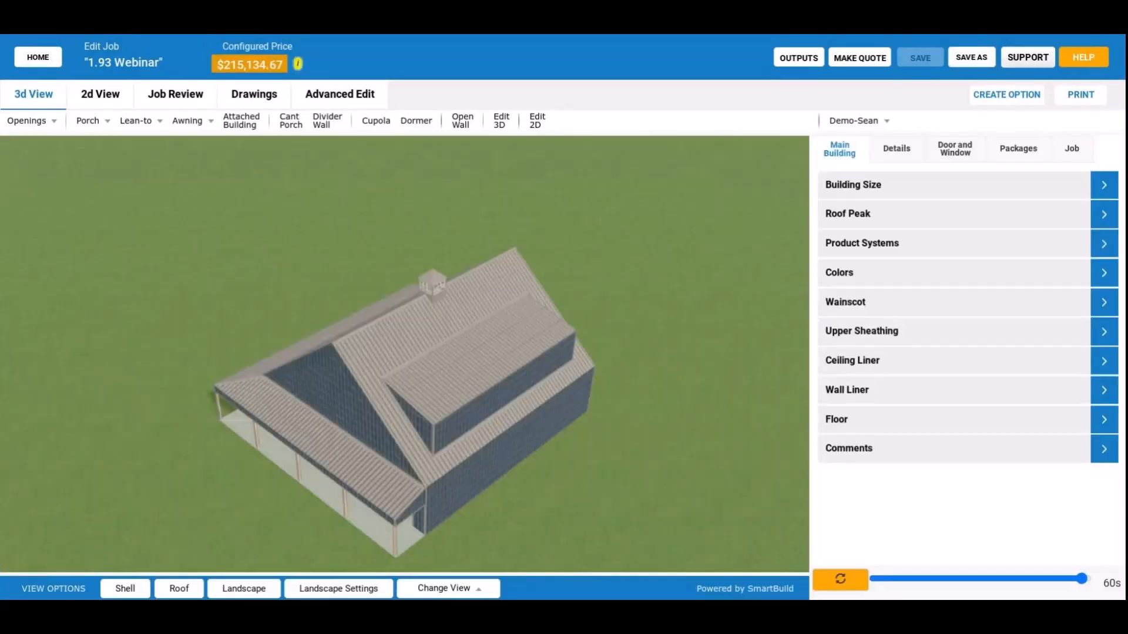
left_click_drag(297, 418, 350, 380)
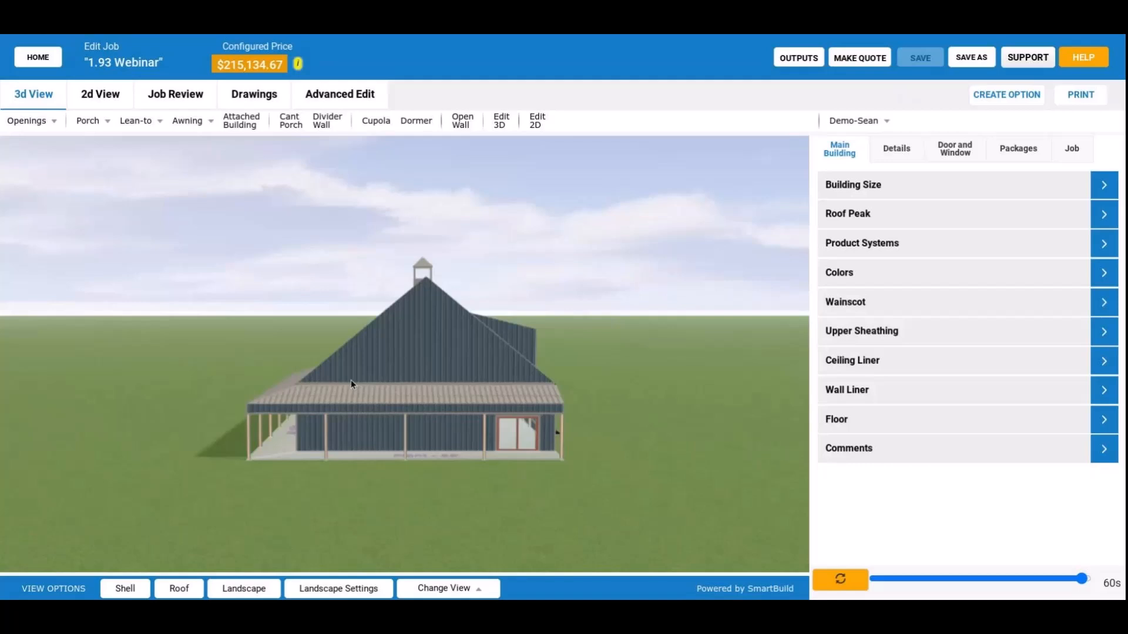
left_click_drag(351, 382, 226, 386)
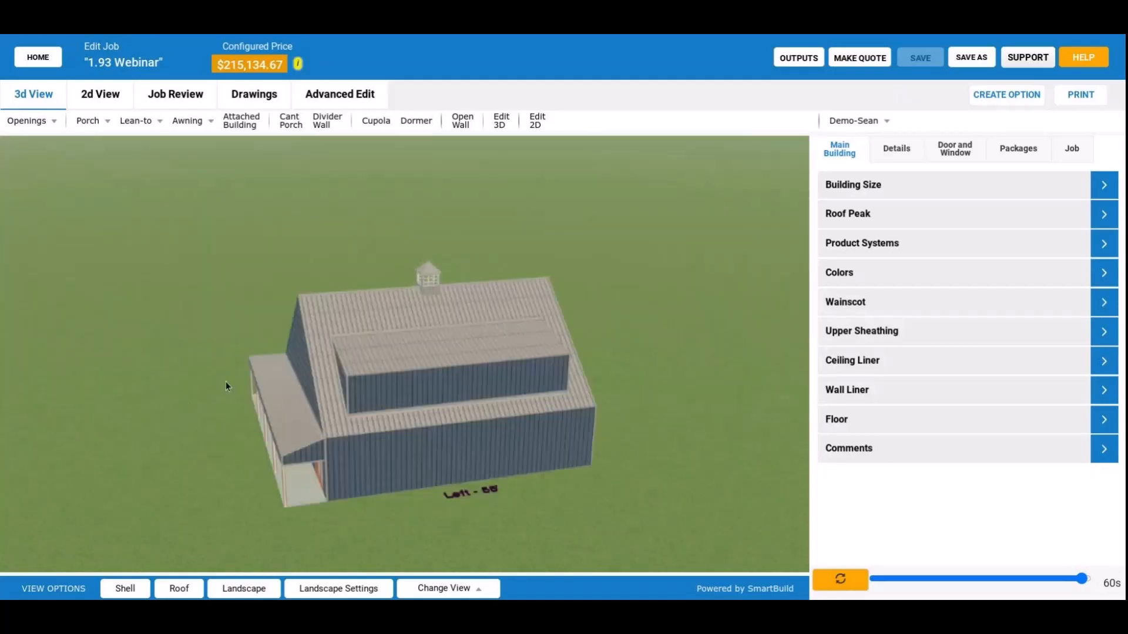
left_click_drag(225, 386, 260, 385)
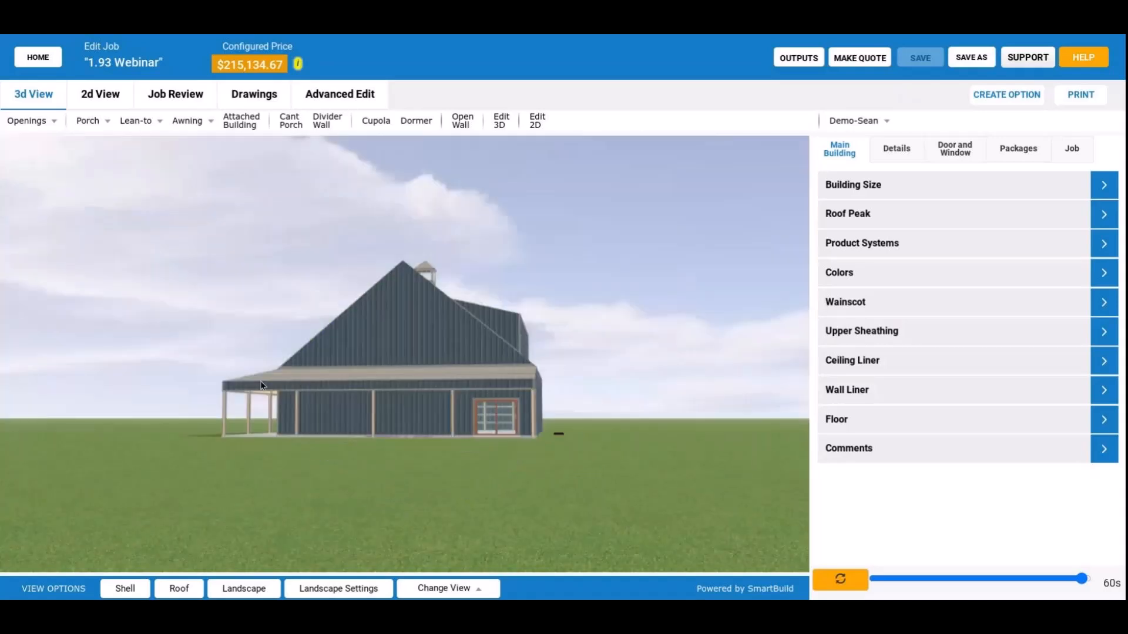
left_click_drag(261, 385, 557, 410)
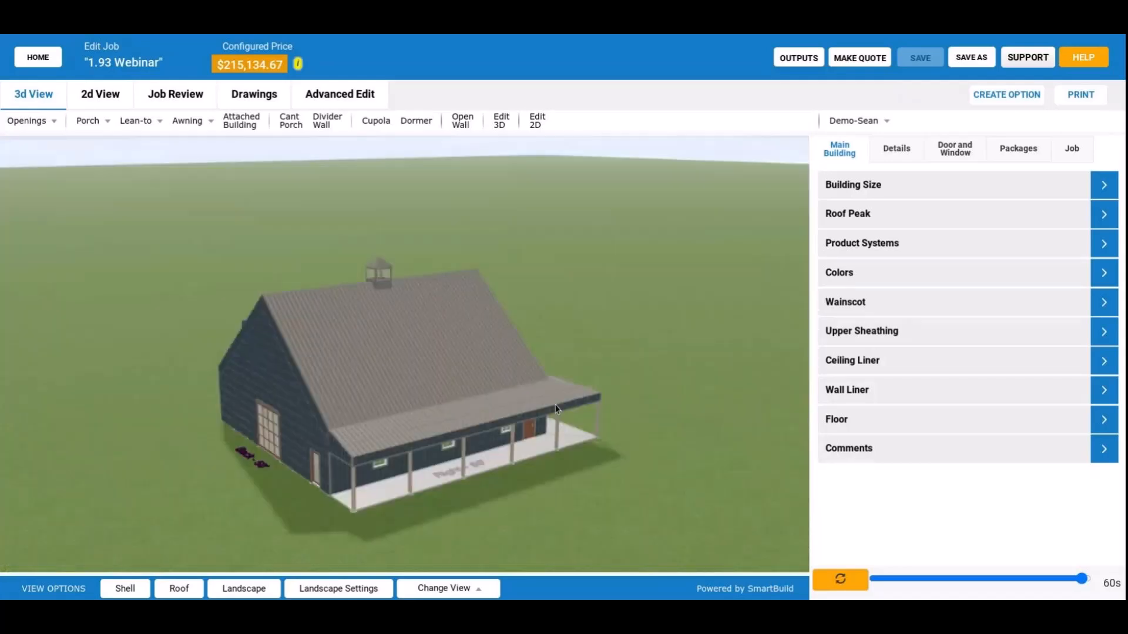
left_click_drag(557, 409, 430, 388)
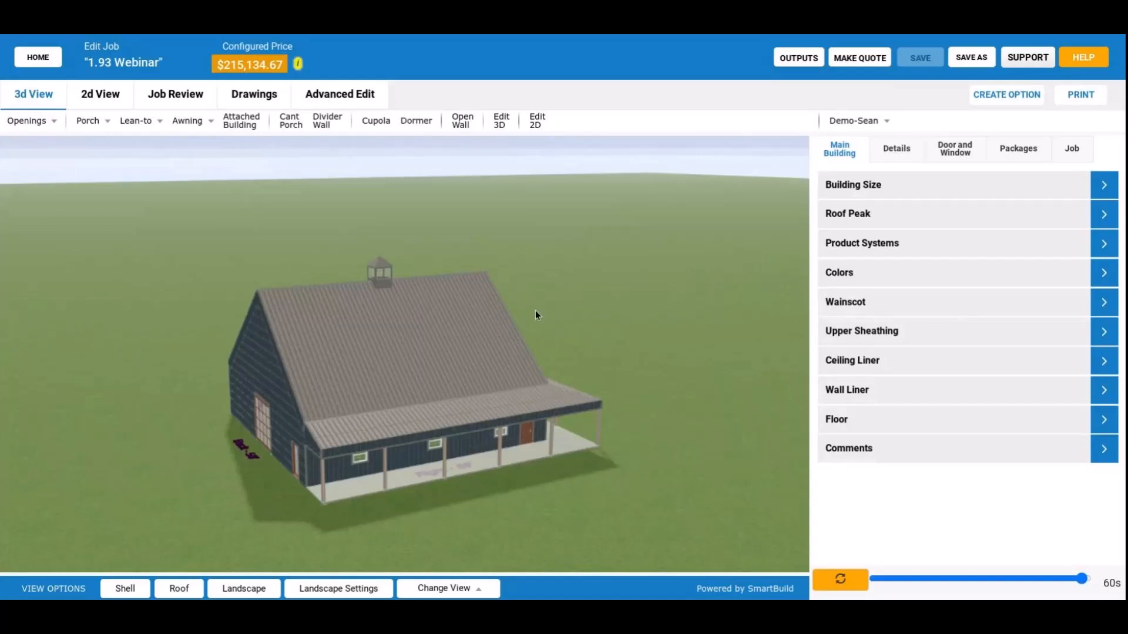
Start a dormer on the roof slope above the right-side porch, with a start of 5' and a width of 45'.
left_click(416, 121)
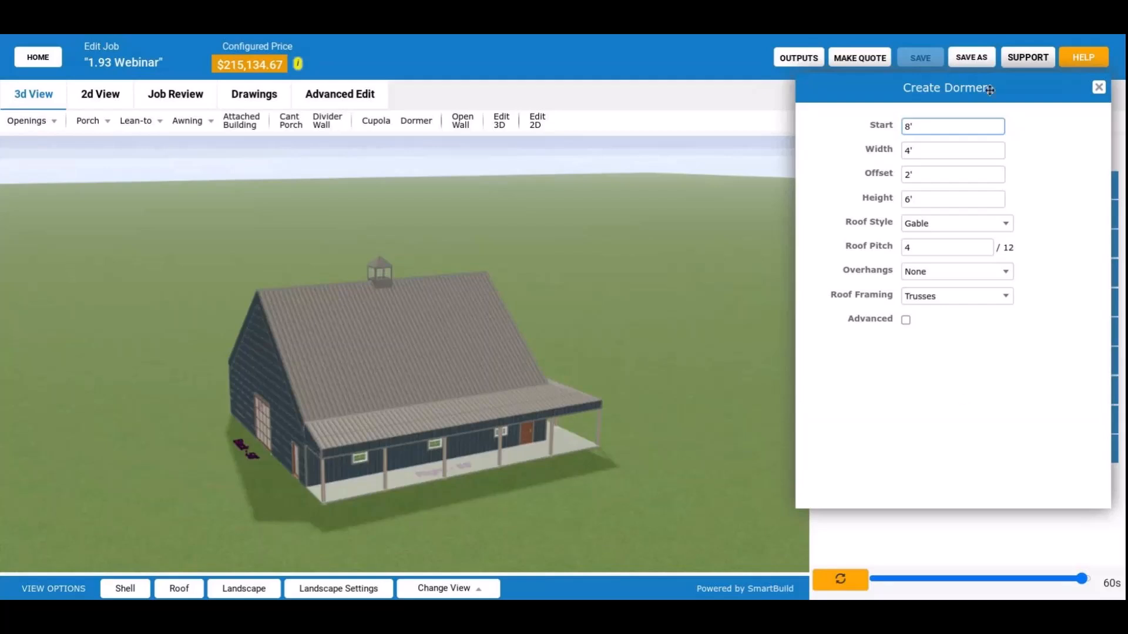
left_click_drag(990, 89, 965, 107)
left_click_drag(346, 399, 275, 398)
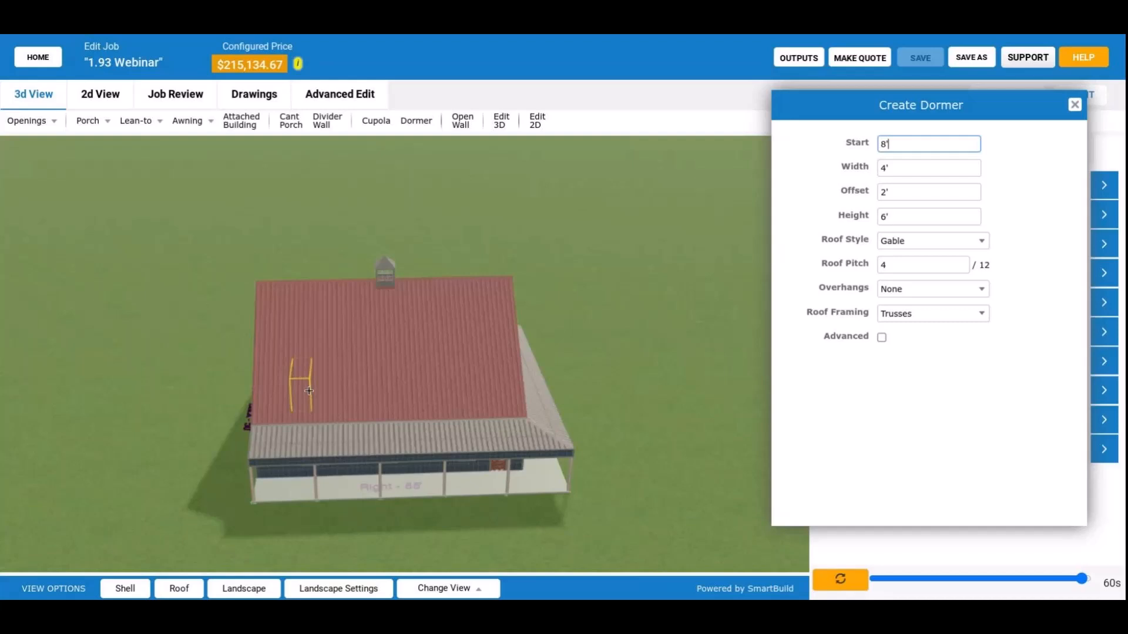
left_click_drag(309, 391, 326, 366)
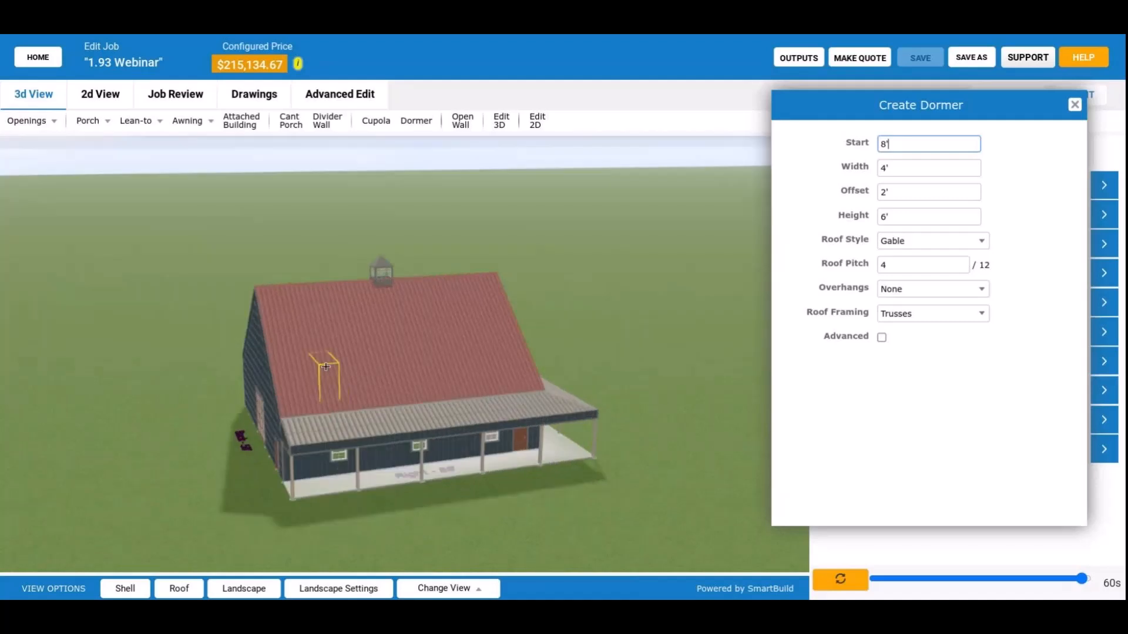
left_click_drag(326, 367, 265, 371)
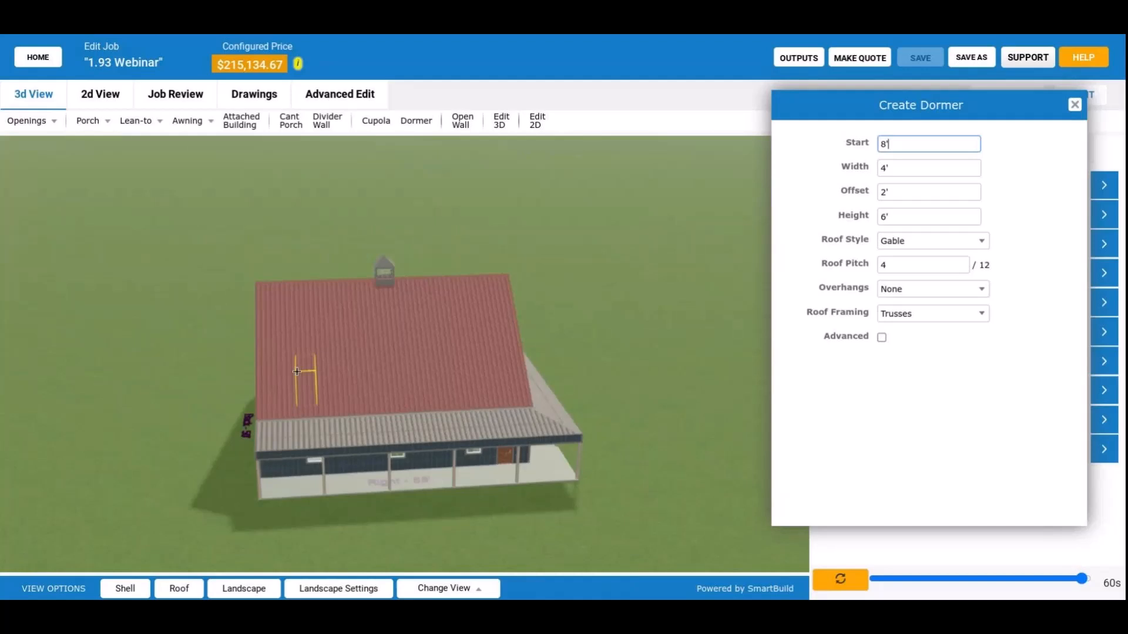
double_click(909, 148)
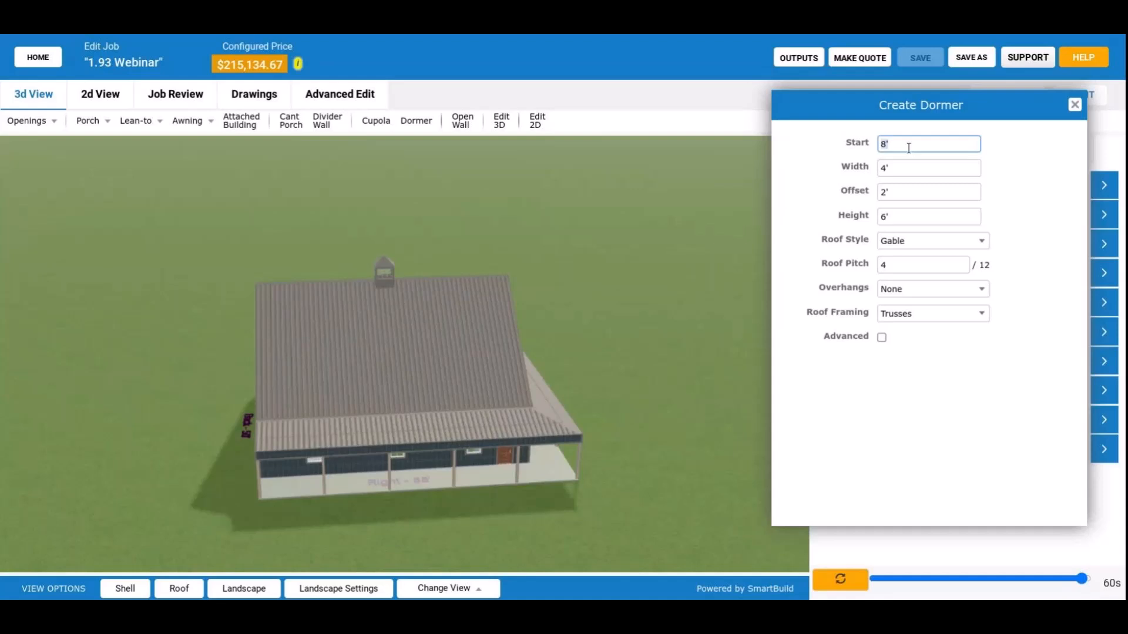
type("5")
key("Tab")
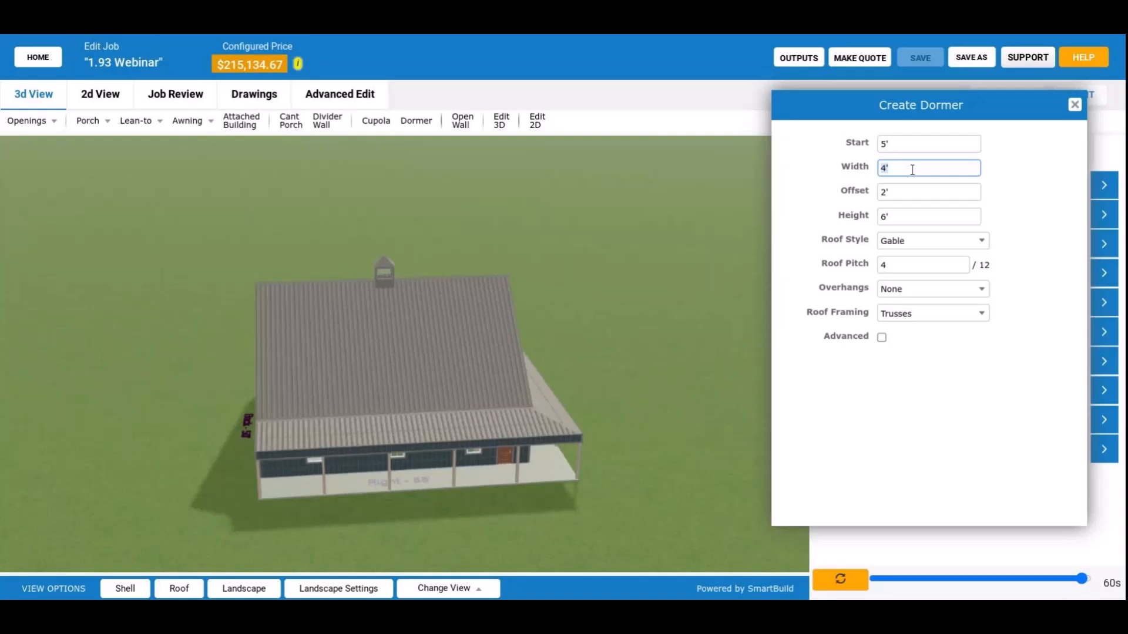
type("45")
key("Tab")
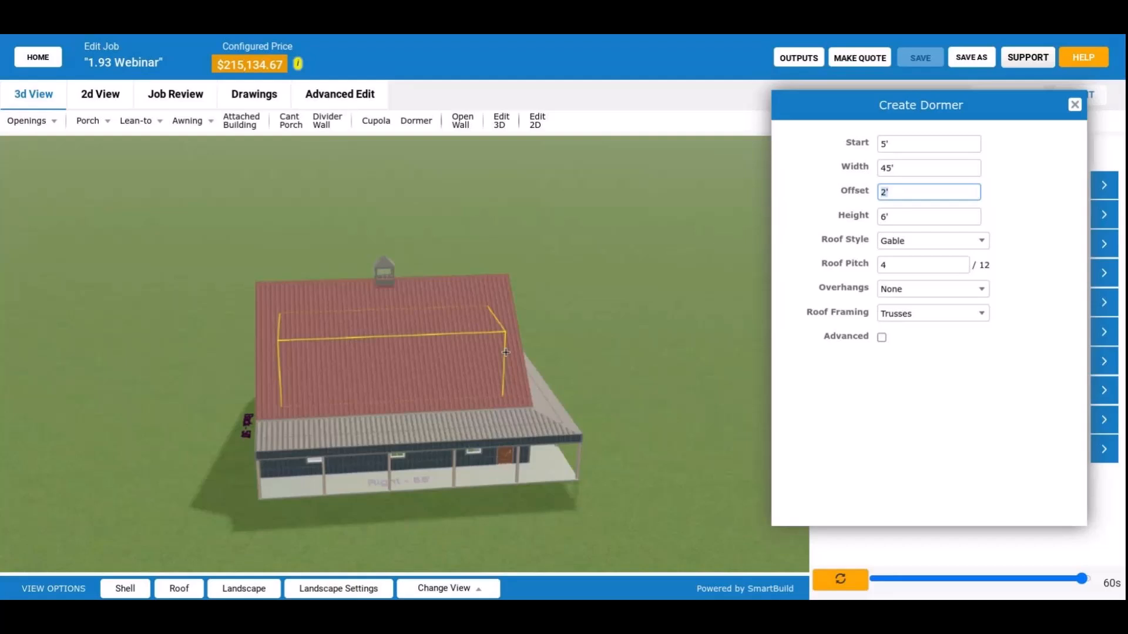
Set the dormer's offset to 0' and check its preview outline on the roof.
left_click_drag(506, 352, 418, 388)
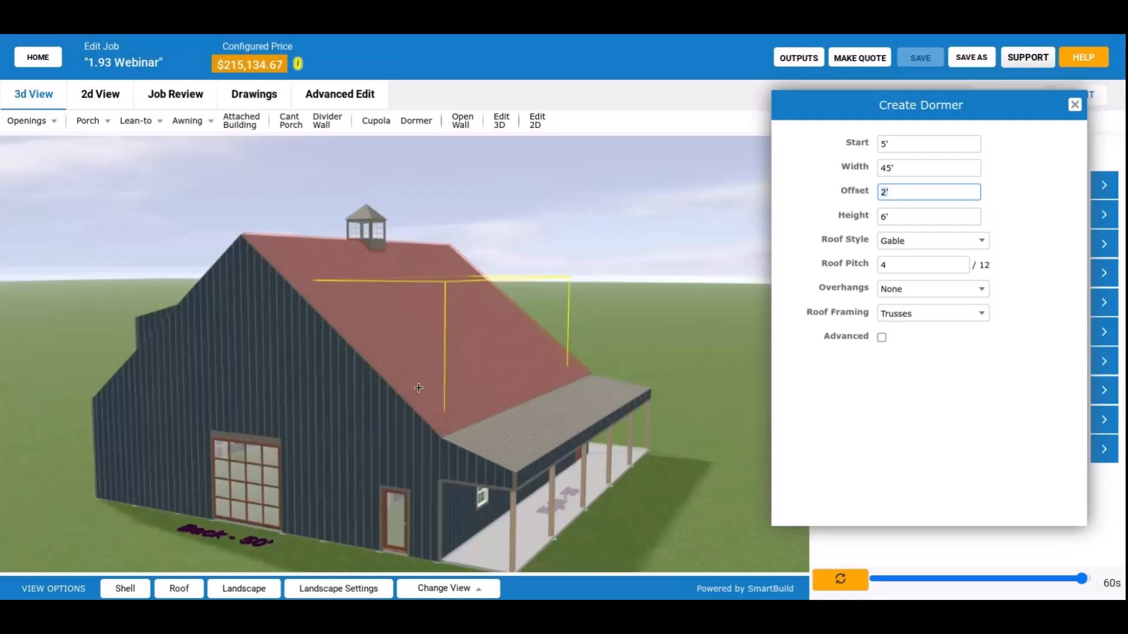
left_click_drag(418, 387, 552, 390)
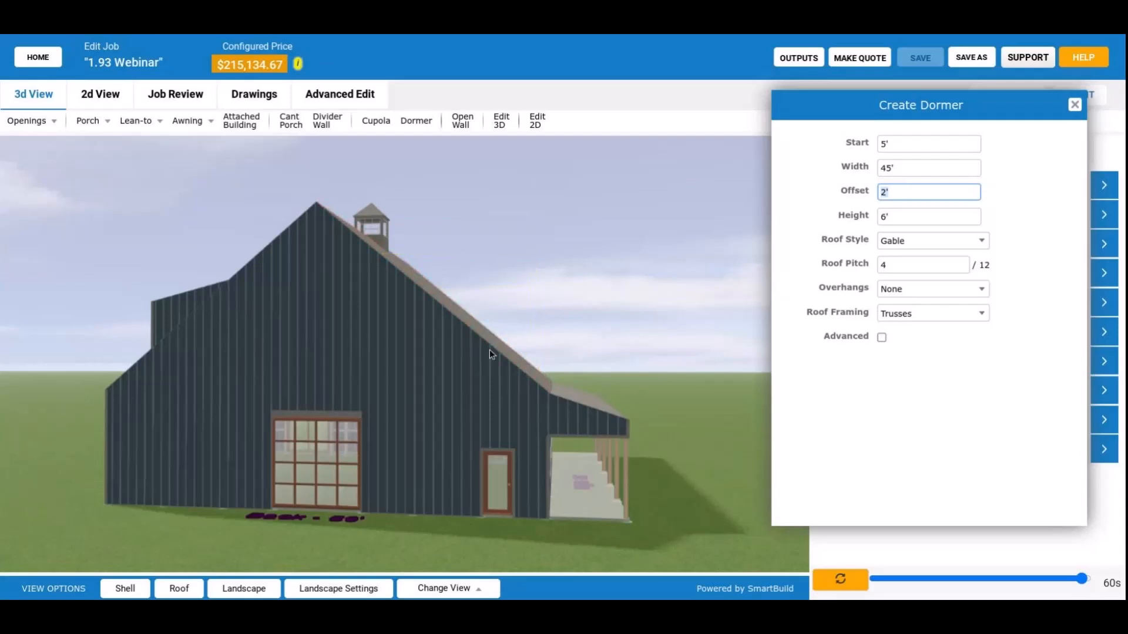
left_click_drag(488, 350, 436, 387)
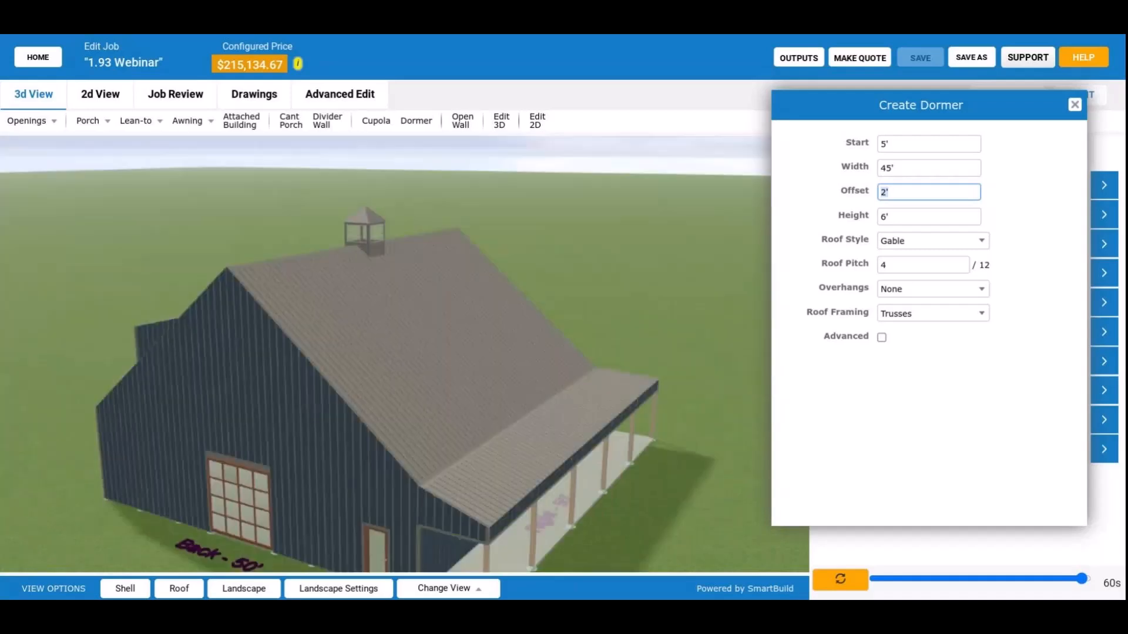
type("1")
key("Tab")
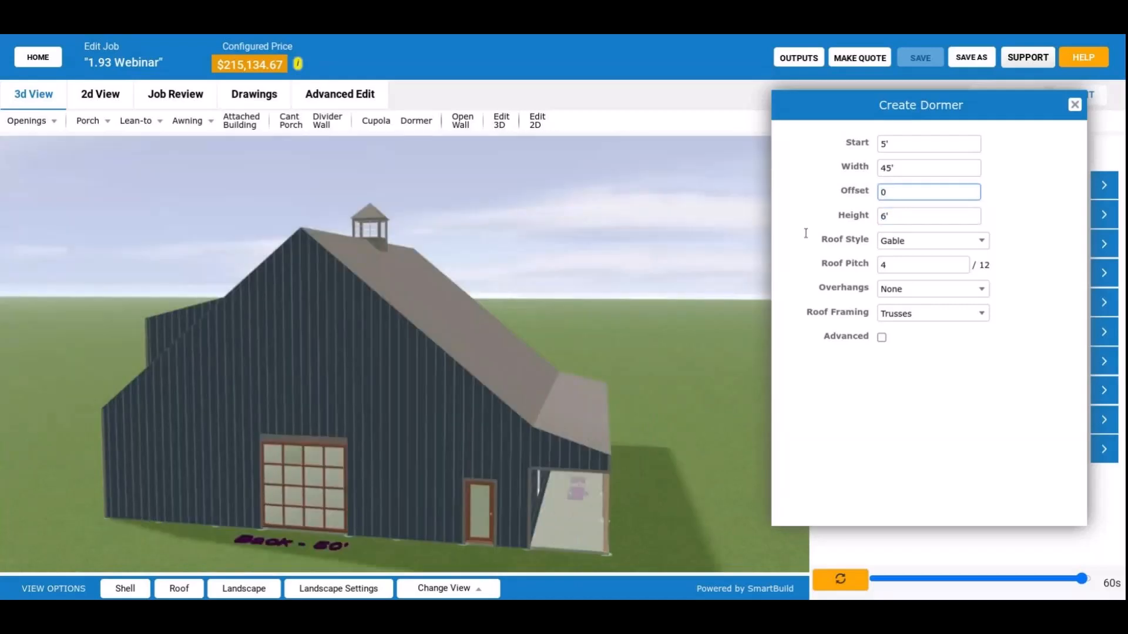
key("Tab")
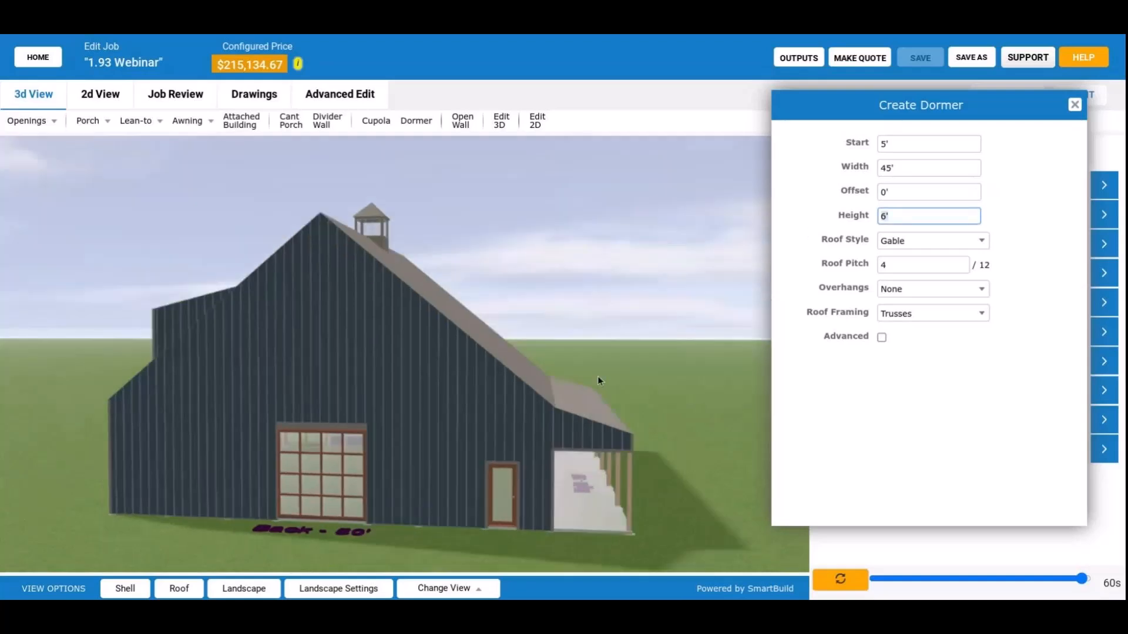
left_click_drag(597, 378, 517, 394)
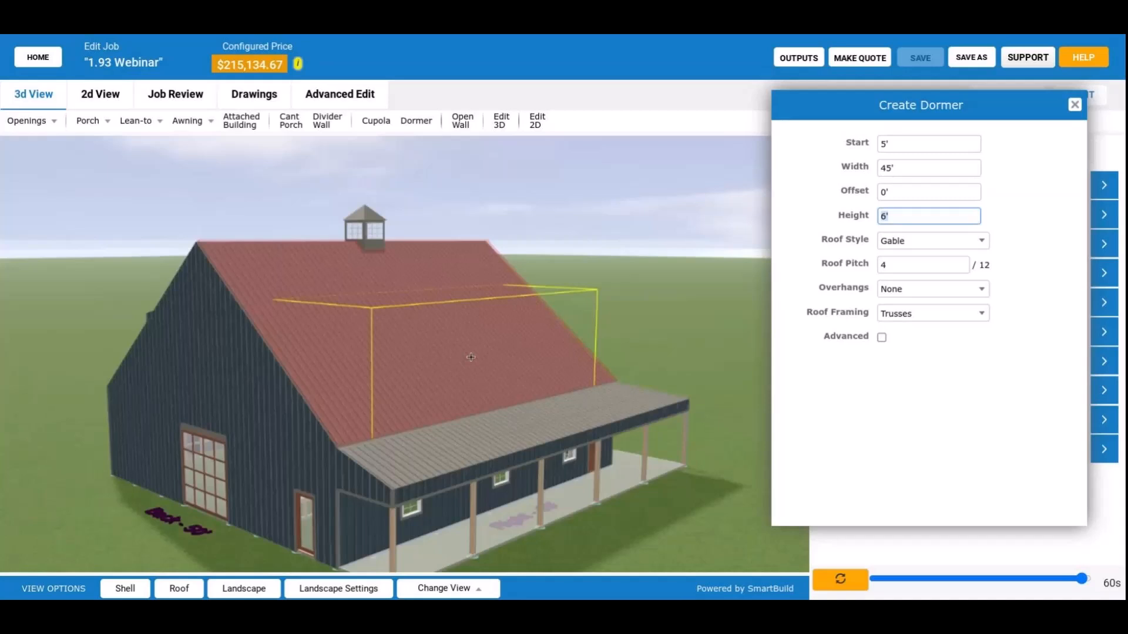
left_click_drag(470, 357, 475, 329)
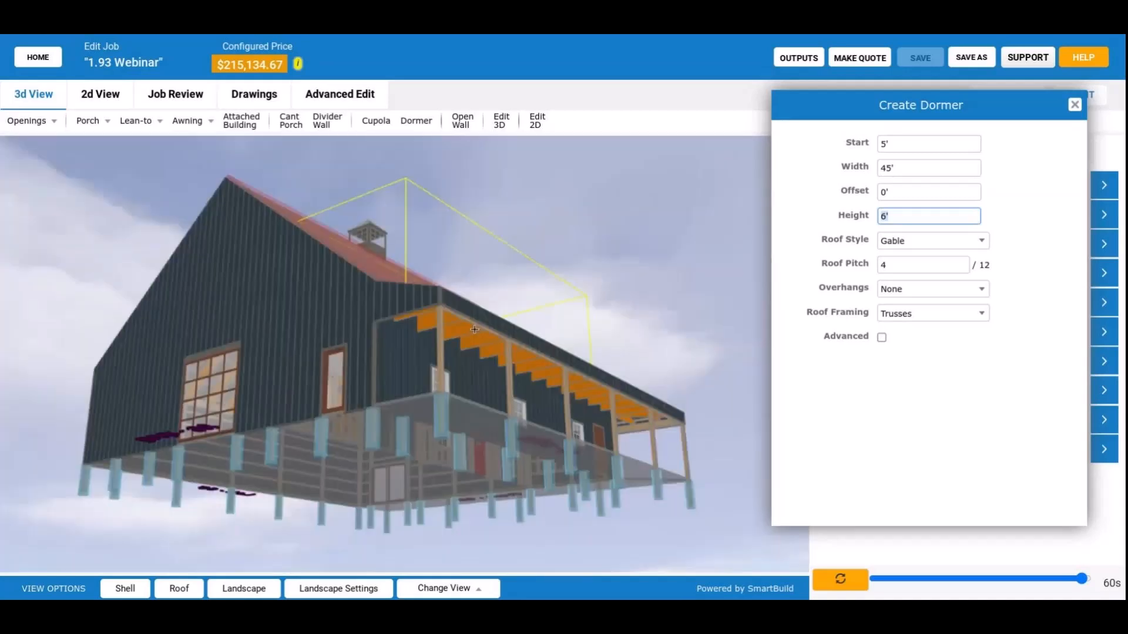
left_click_drag(475, 329, 507, 362)
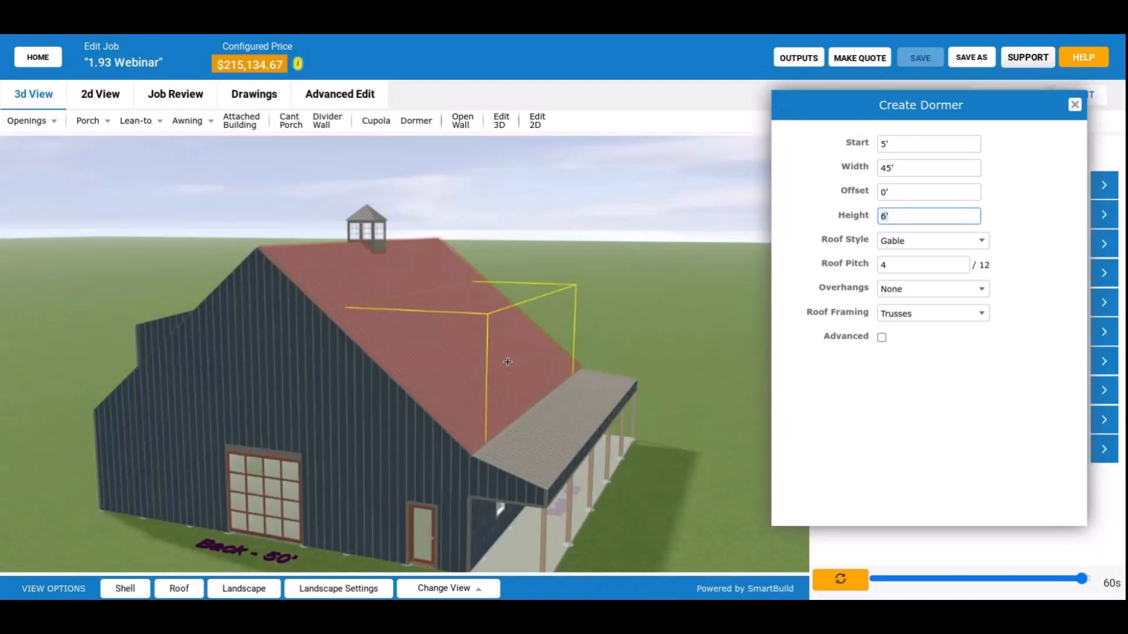
left_click_drag(508, 362, 511, 349)
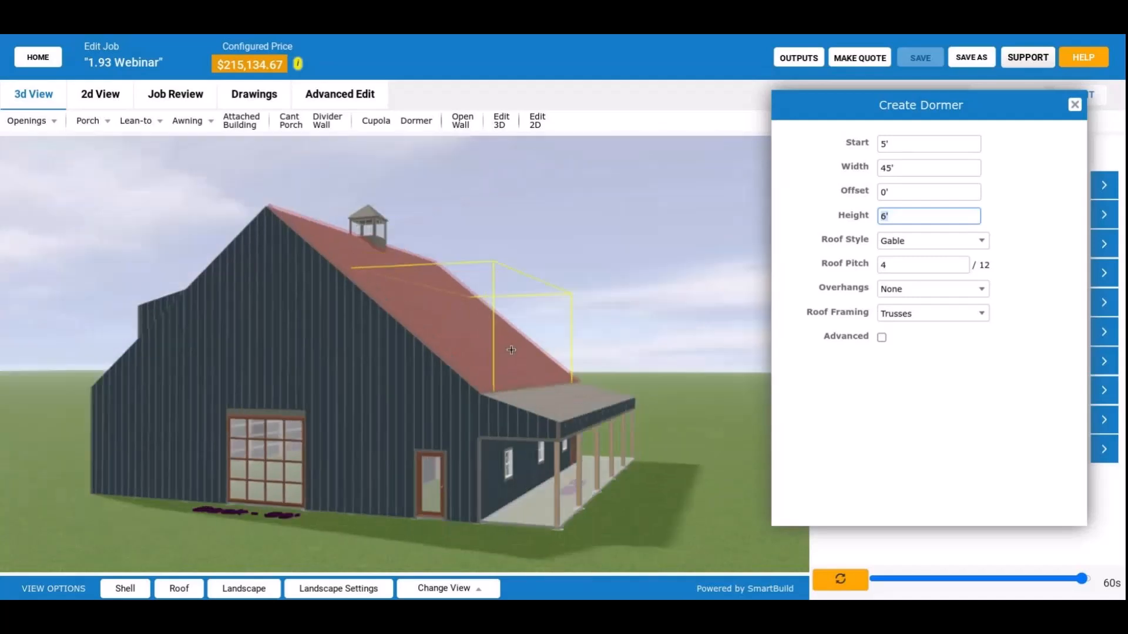
Set the dormer's offset to 2' and its height to 8', checking the preview outline on the roof.
left_click(889, 194)
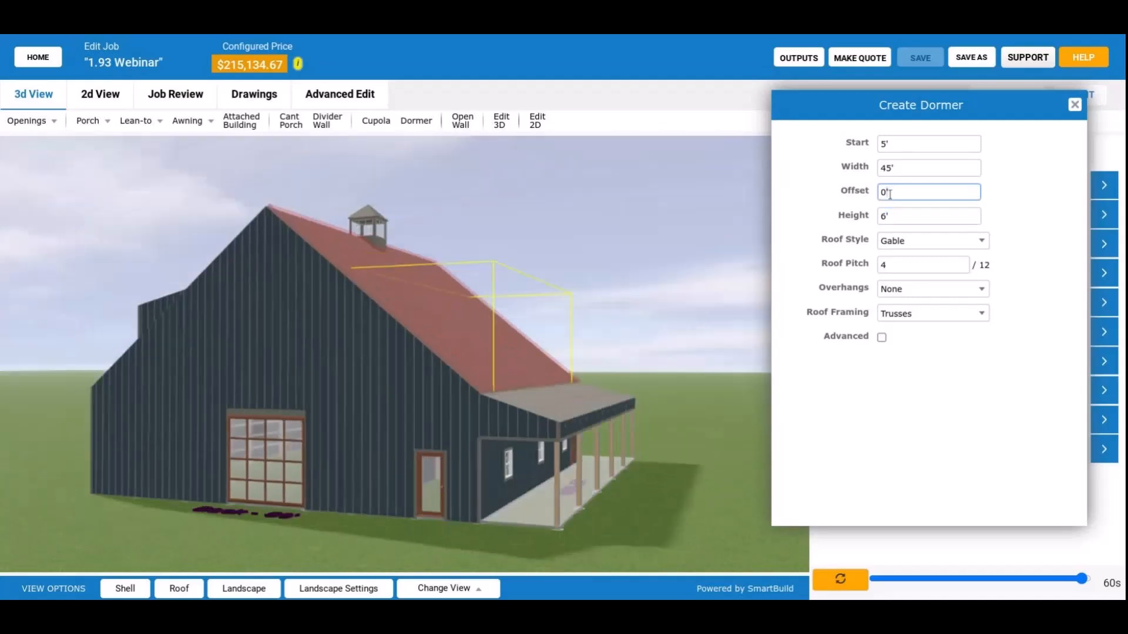
double_click(897, 193)
type("2")
key("Tab")
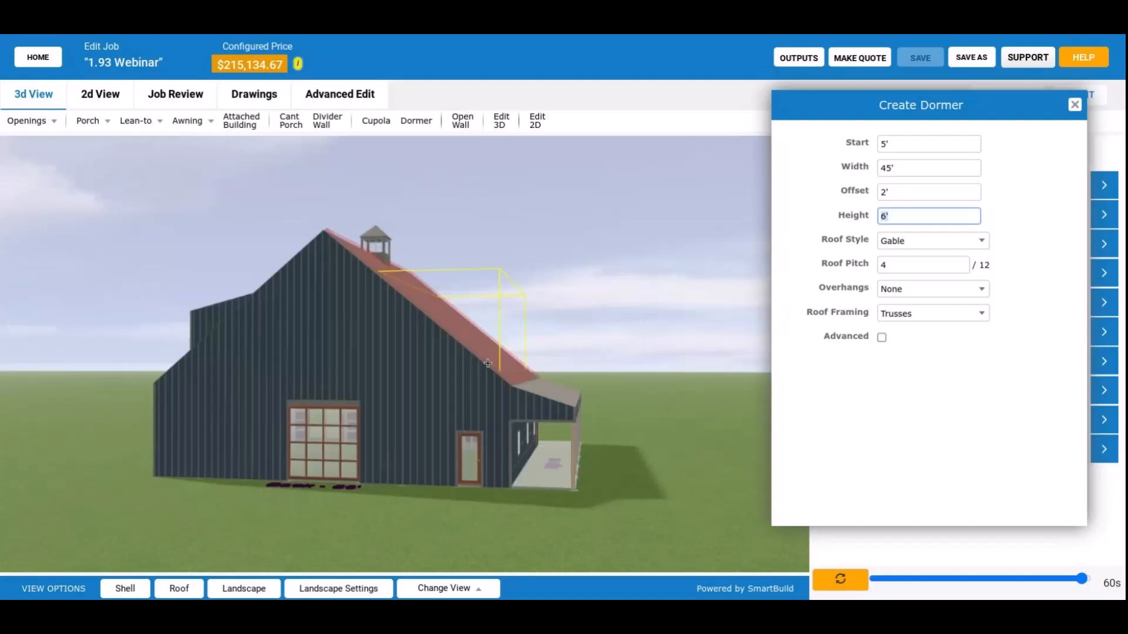
left_click_drag(487, 363, 474, 370)
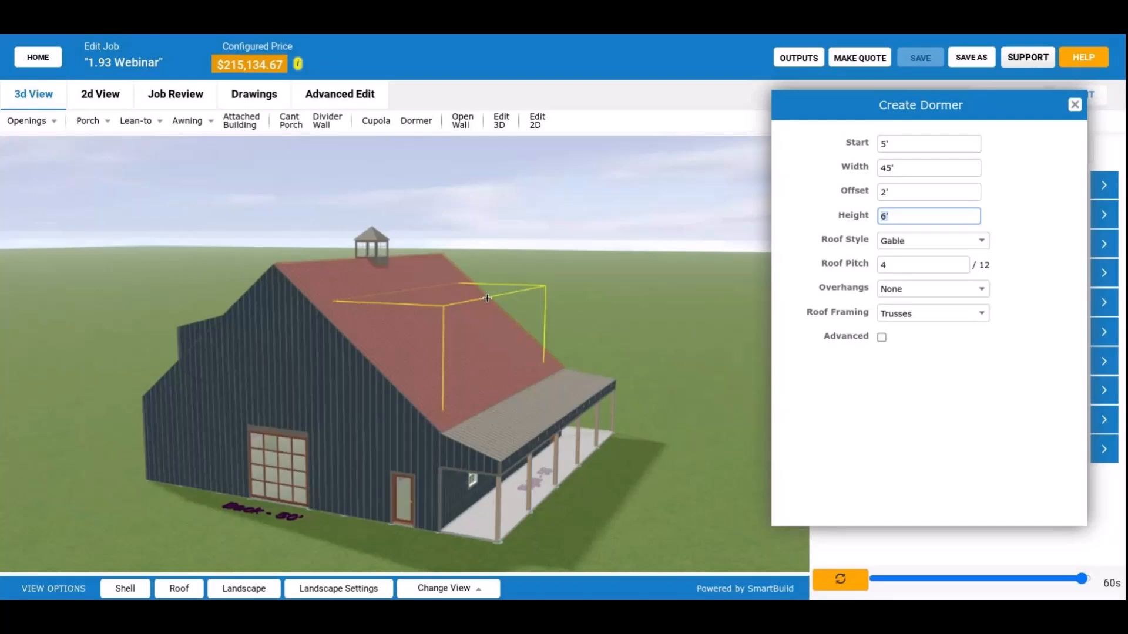
left_click_drag(487, 298, 381, 389)
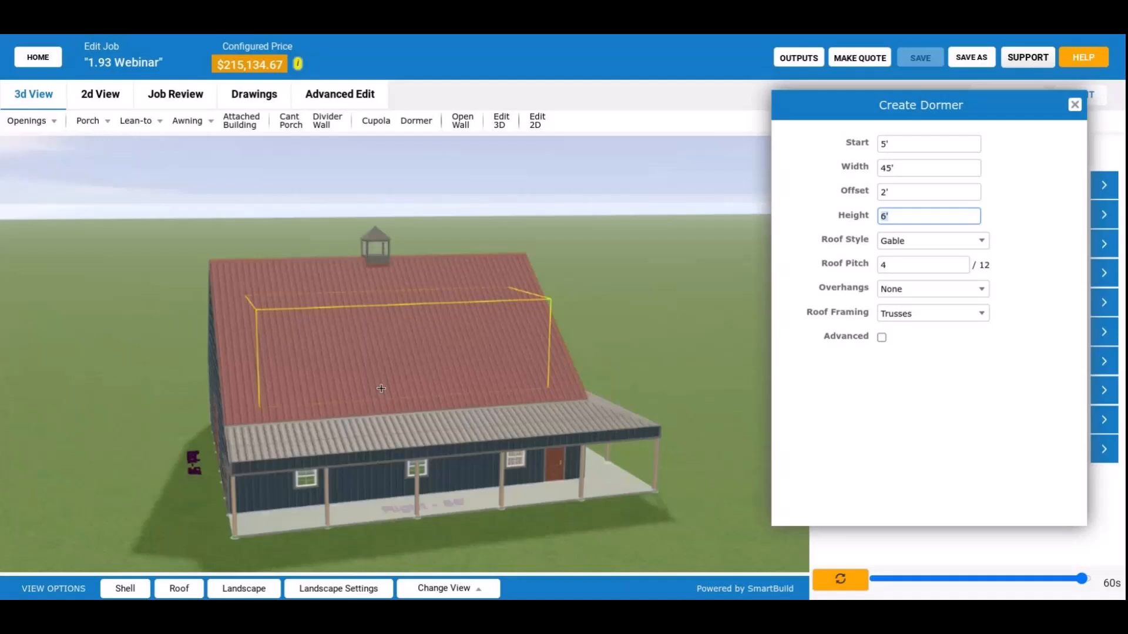
left_click(903, 216)
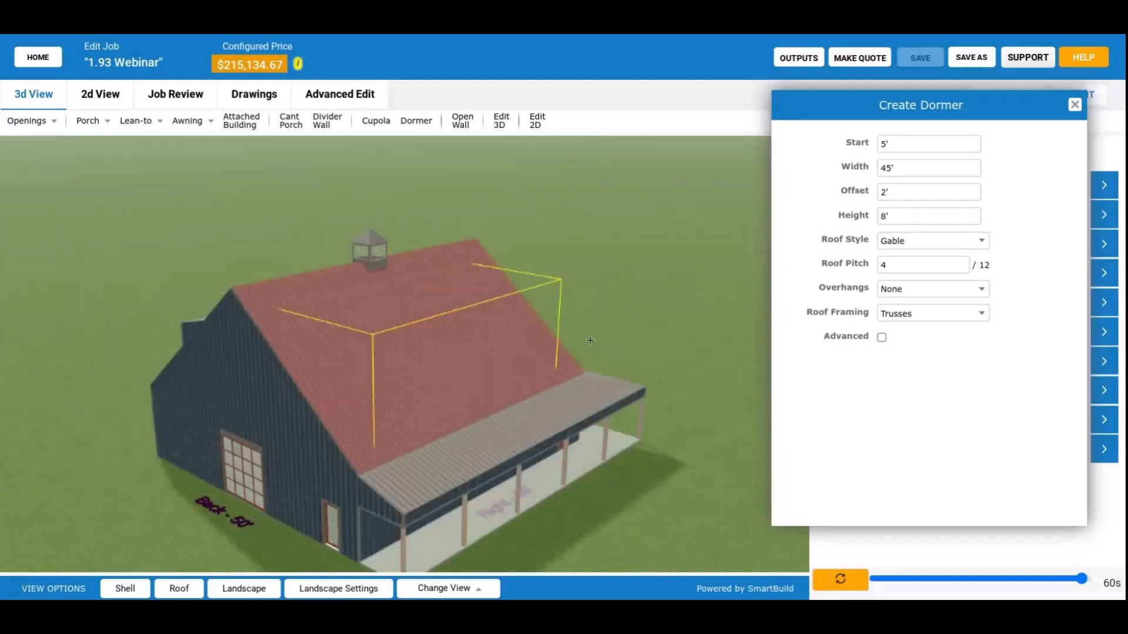
left_click_drag(590, 340, 523, 335)
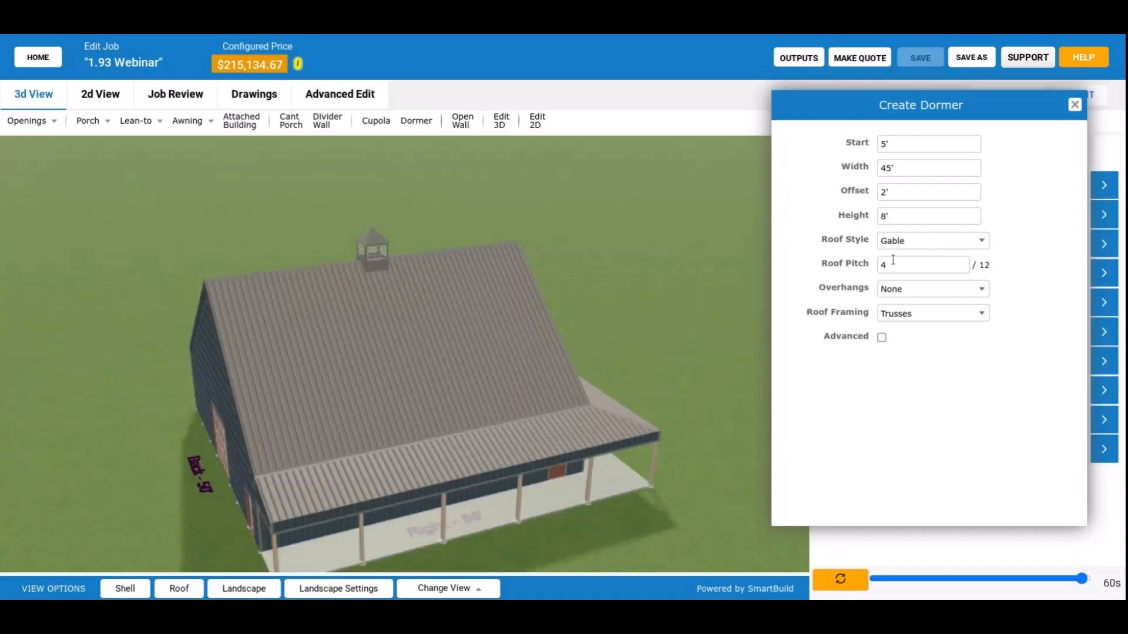
Give the dormer a Gable roof style with a 2/12 pitch and Rafters as the roof framing.
left_click(894, 242)
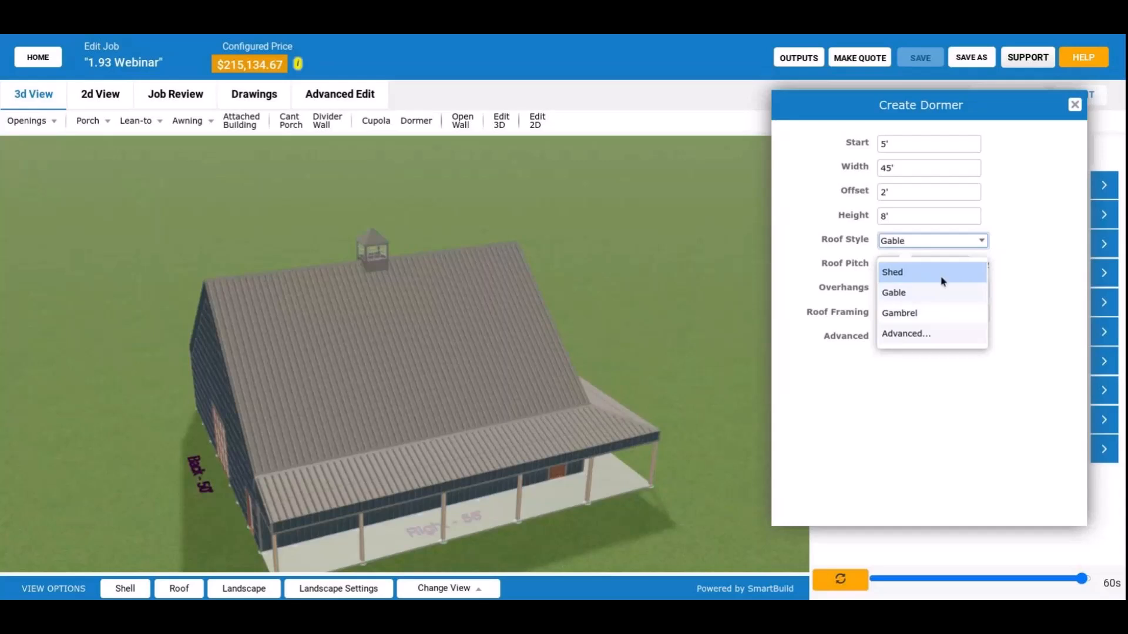
left_click(924, 293)
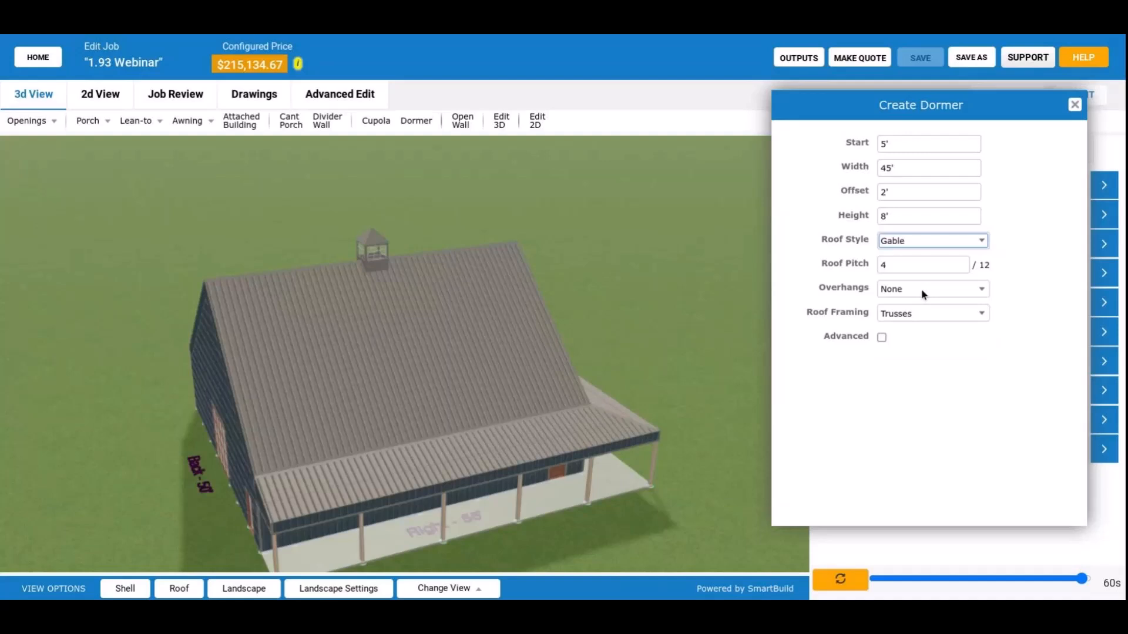
key("Tab")
type("2")
left_click(922, 311)
Enable the dormer's advanced options and set both the rafter material and end rafter material to 2x8.
left_click(882, 338)
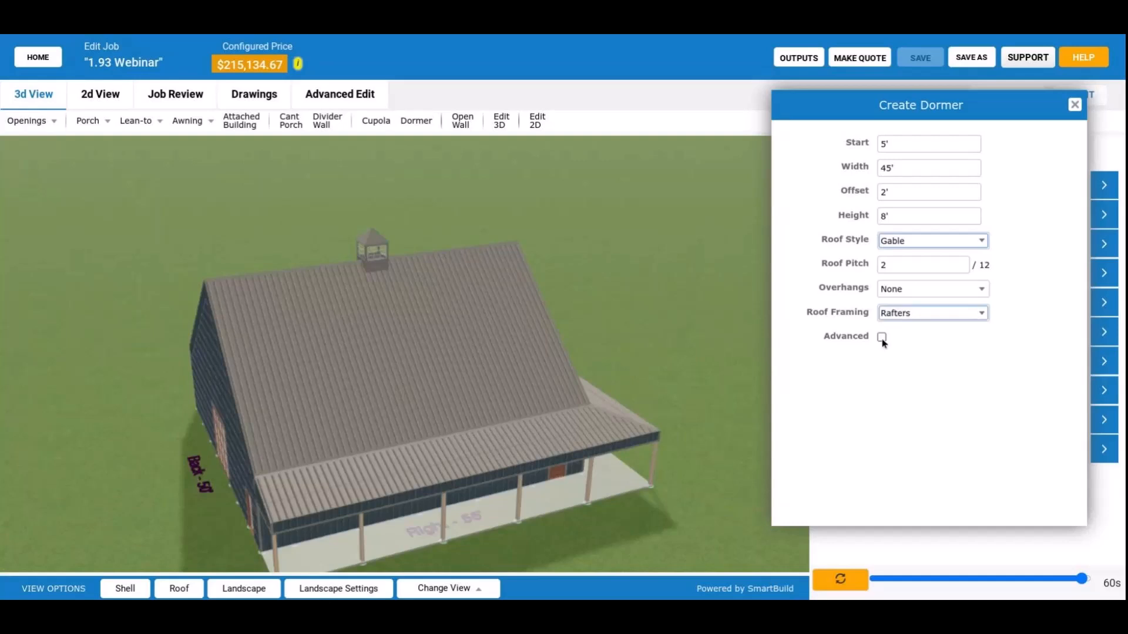
left_click(882, 338)
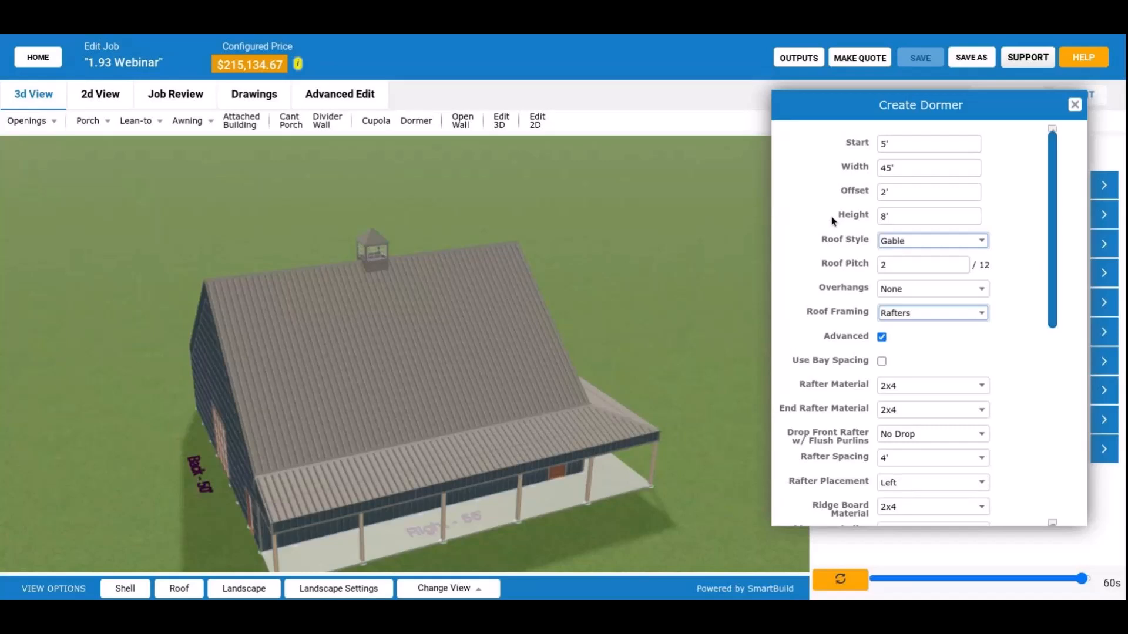
scroll(894, 208, "down", 3)
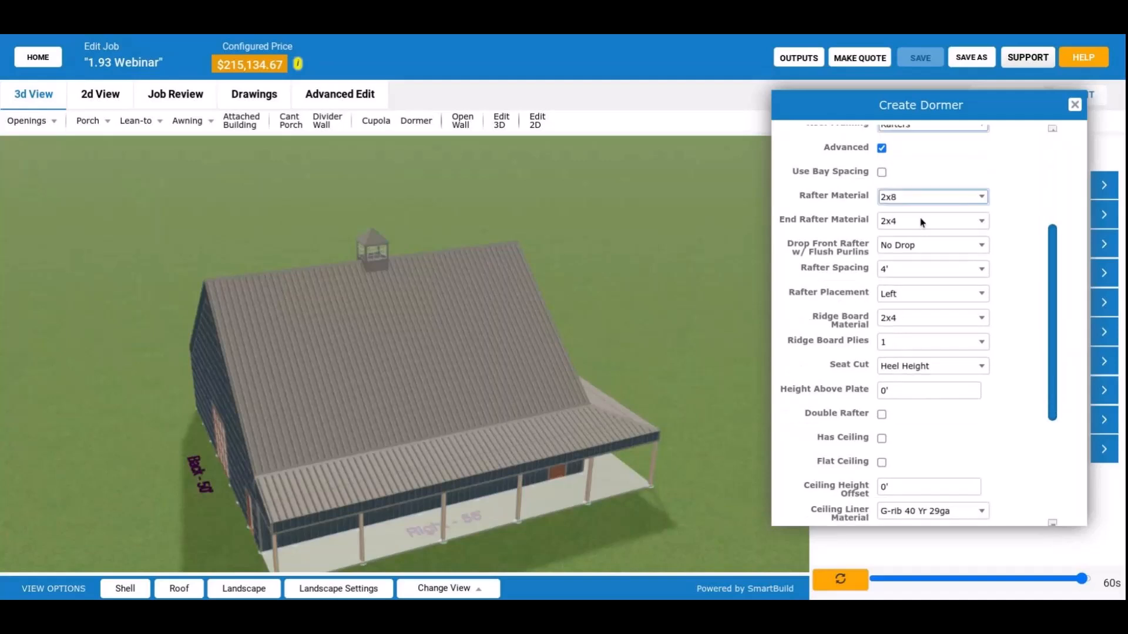
left_click(922, 223)
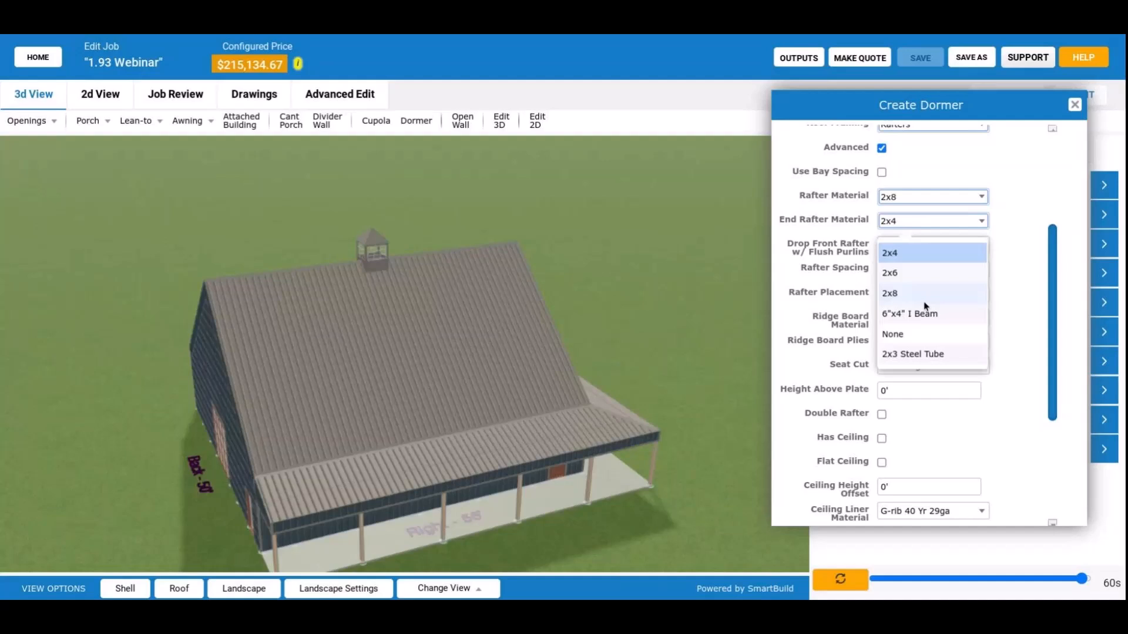
left_click(924, 293)
scroll(863, 205, "down", 2)
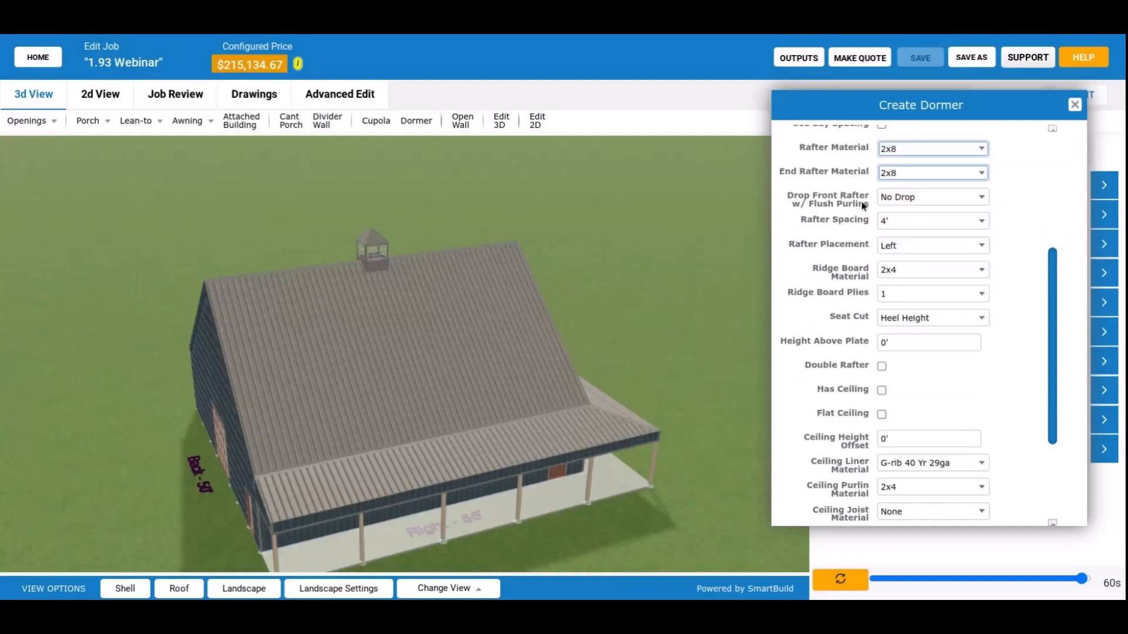
Review the dormer's advanced rafter, ridge board, seat cut, ceiling and peak options, and check its preview outline on the roof.
scroll(864, 205, "down", 1)
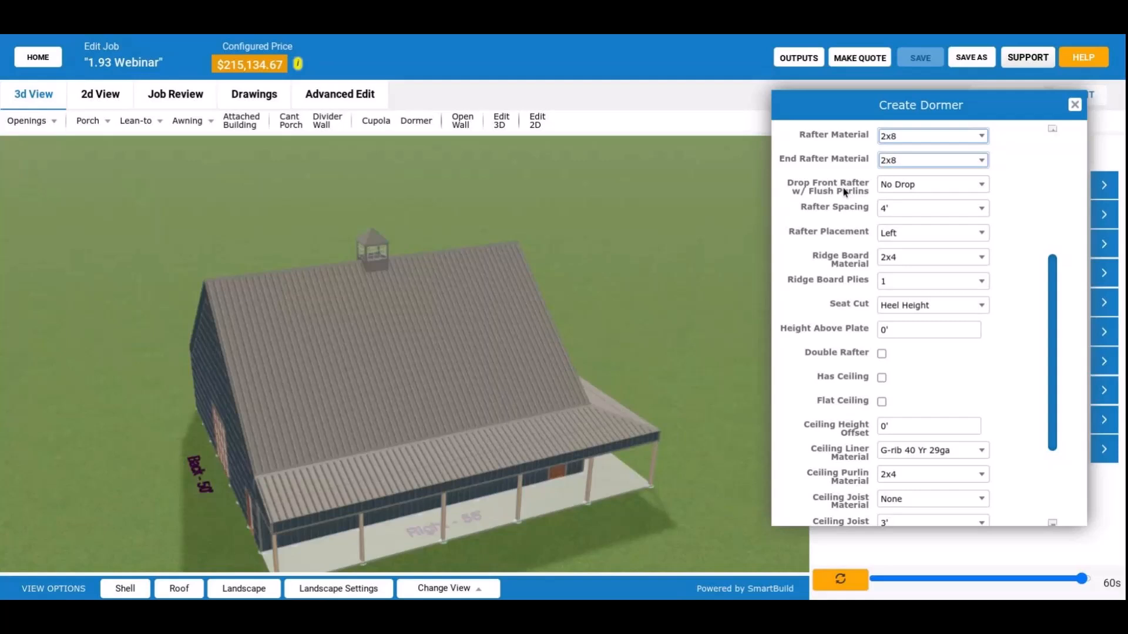
left_click_drag(158, 420, 263, 367)
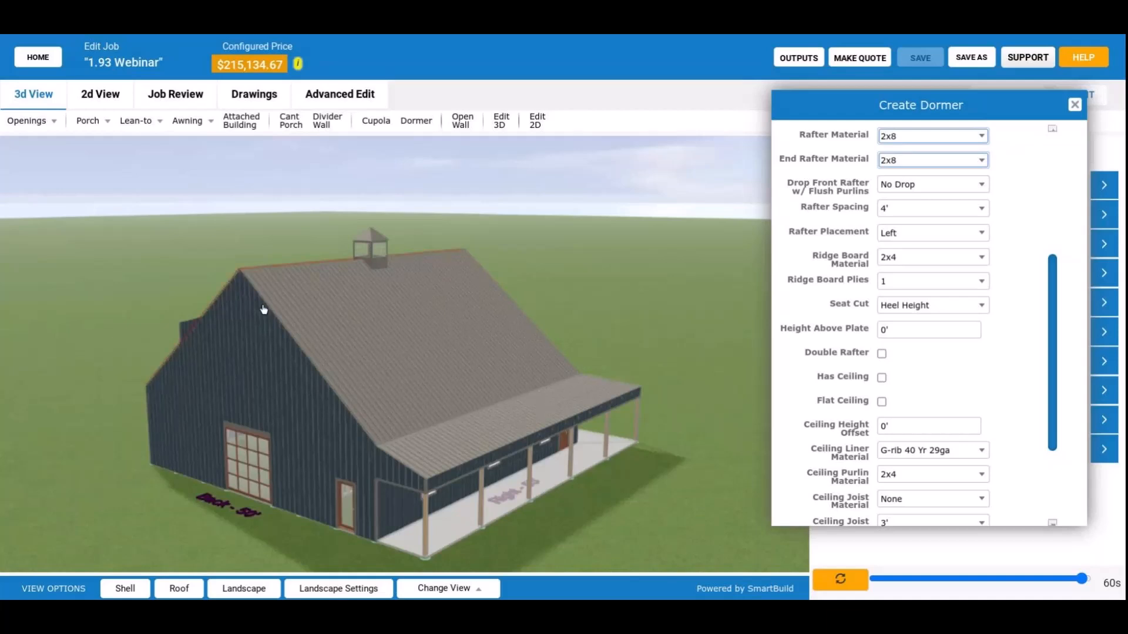
left_click_drag(263, 309, 263, 367)
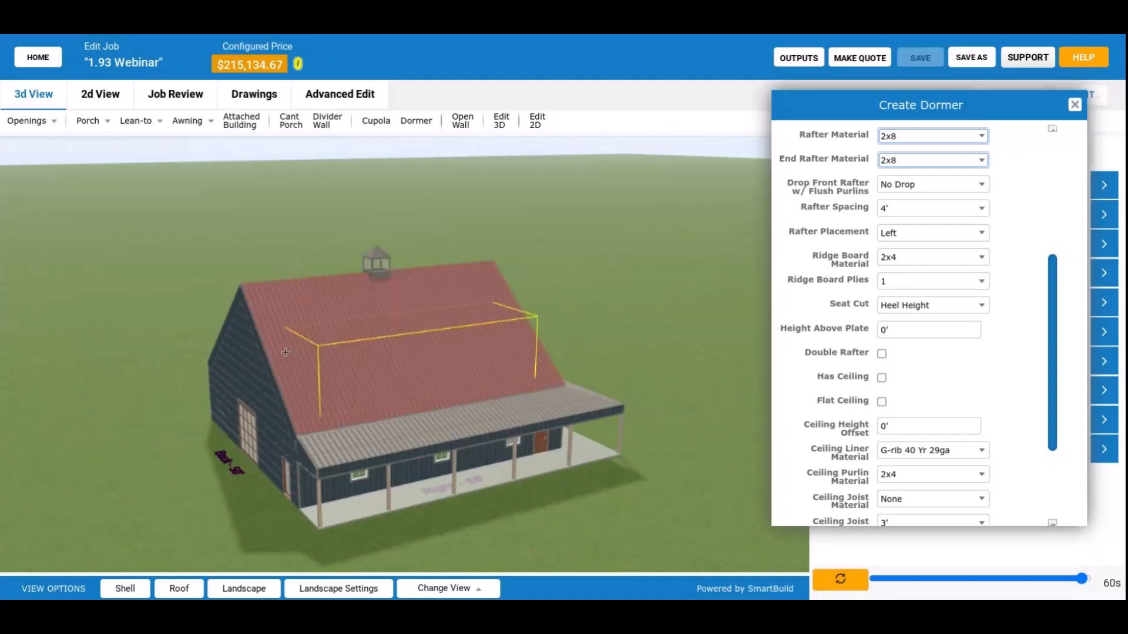
left_click_drag(286, 352, 376, 424)
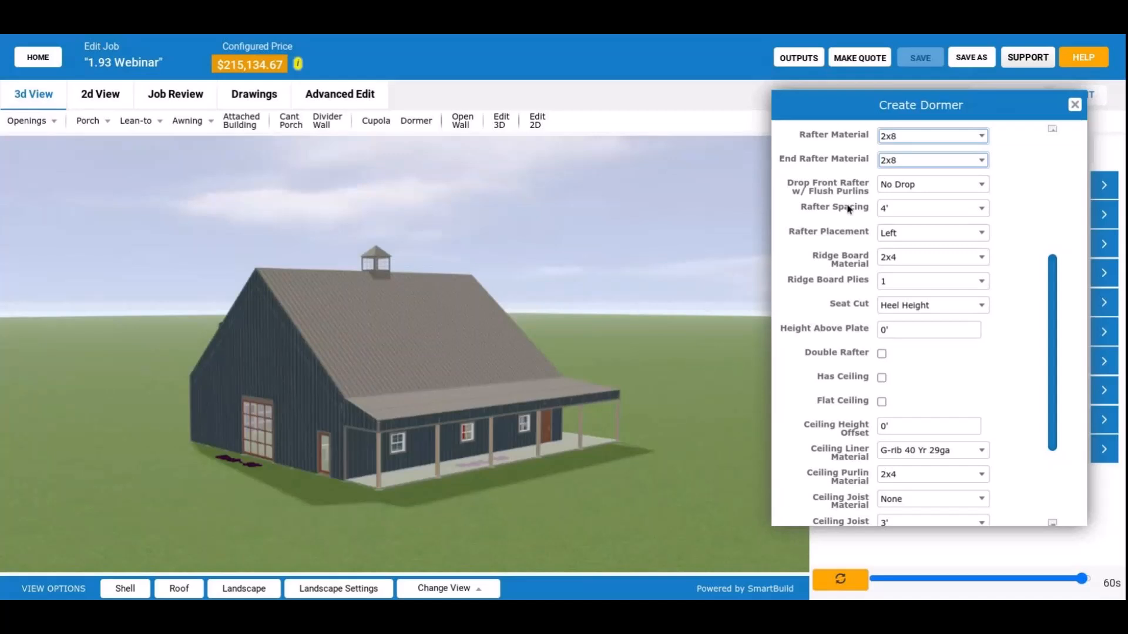
scroll(833, 263, "up", 1)
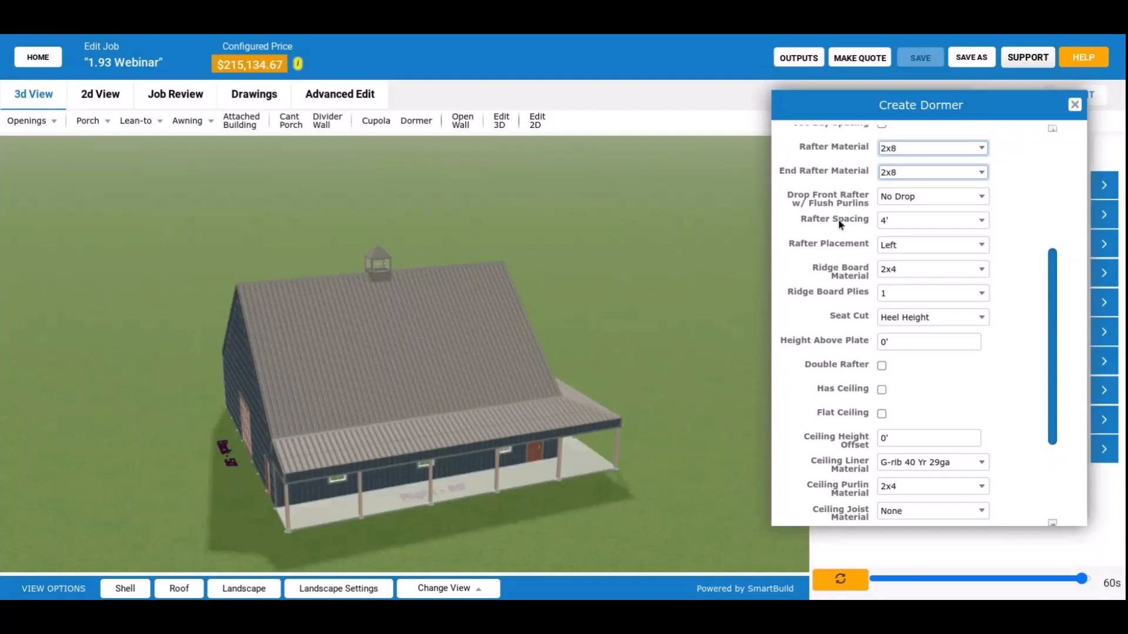
left_click(903, 197)
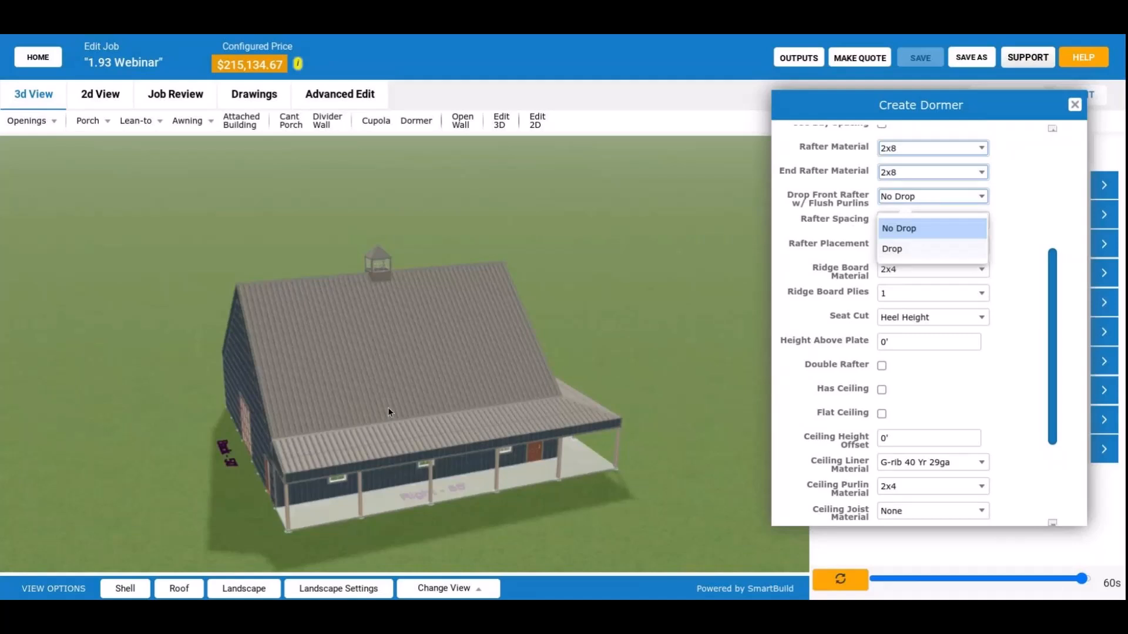
scroll(843, 239, "down", 1)
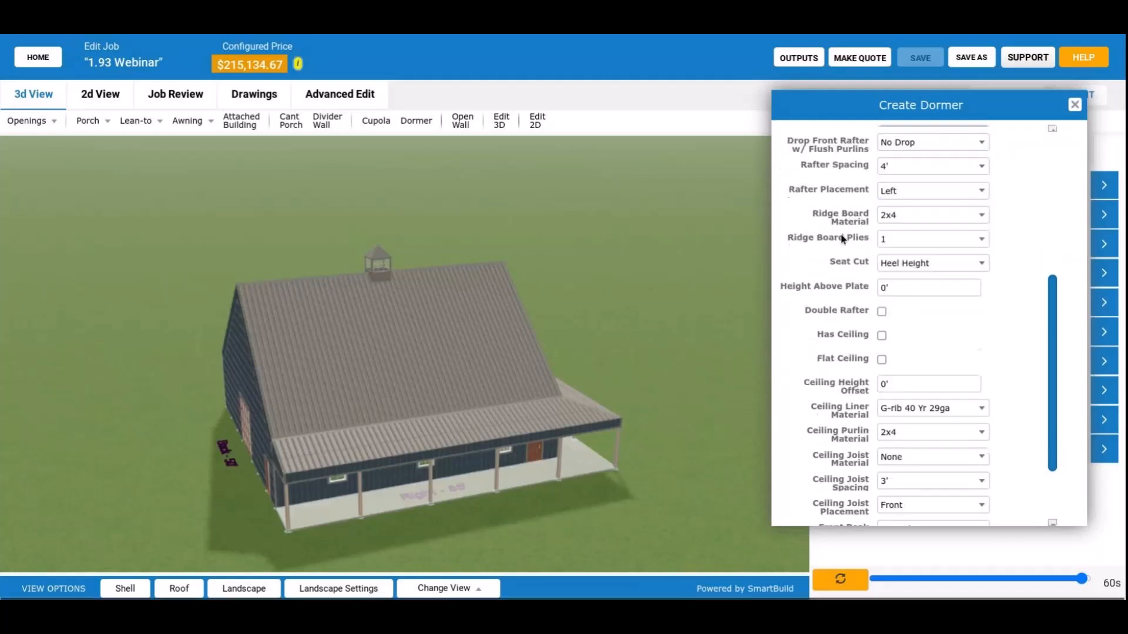
scroll(843, 239, "down", 1)
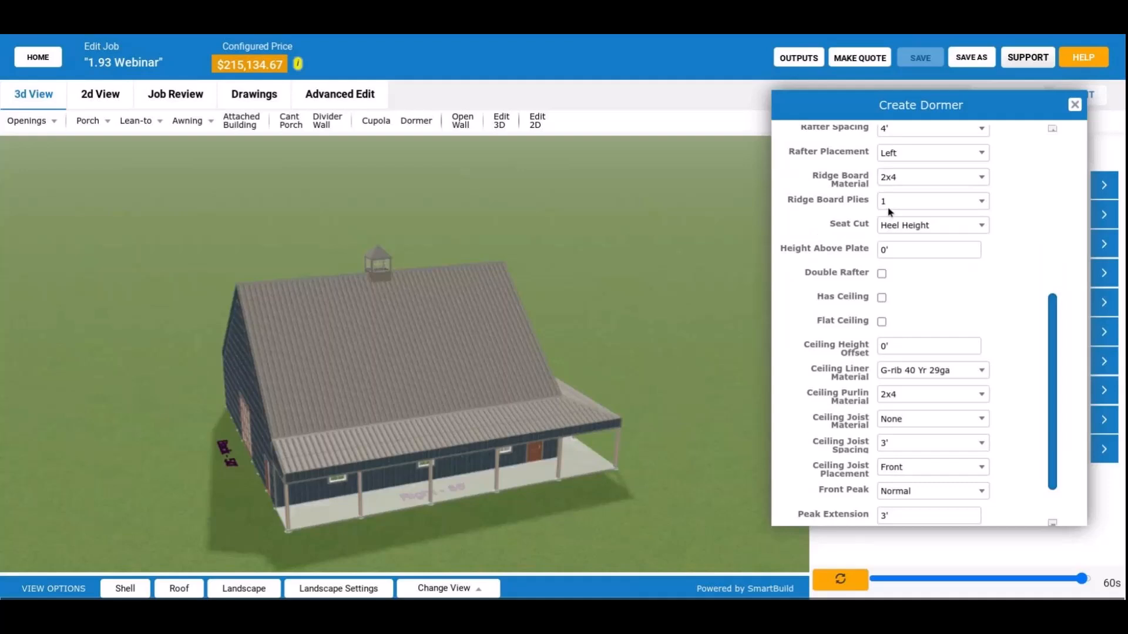
scroll(869, 213, "down", 1)
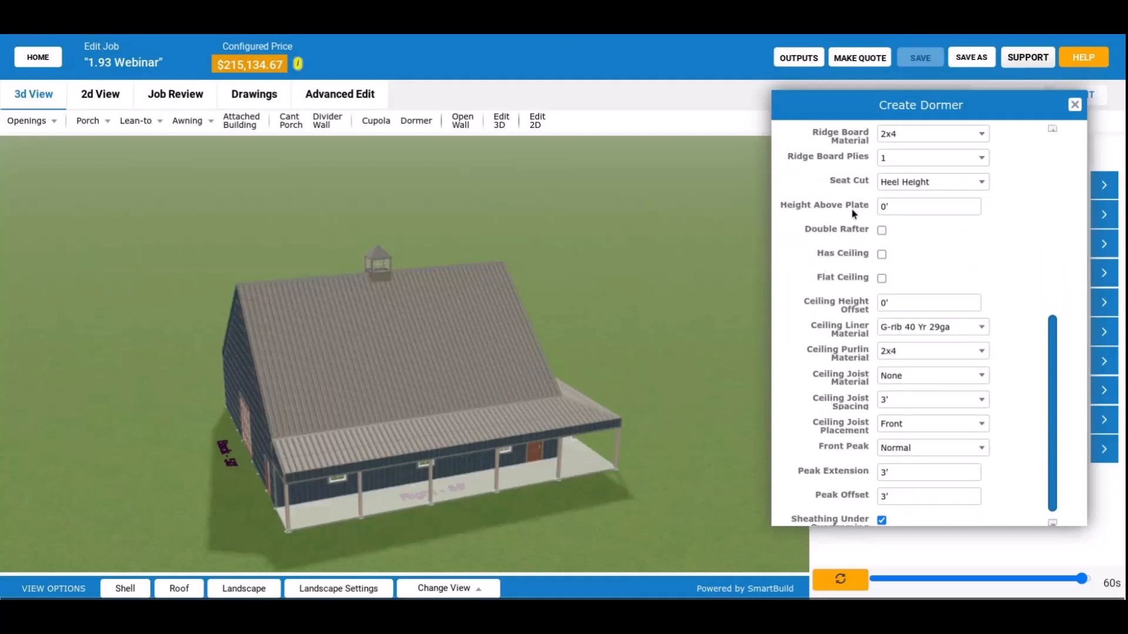
scroll(854, 213, "down", 1)
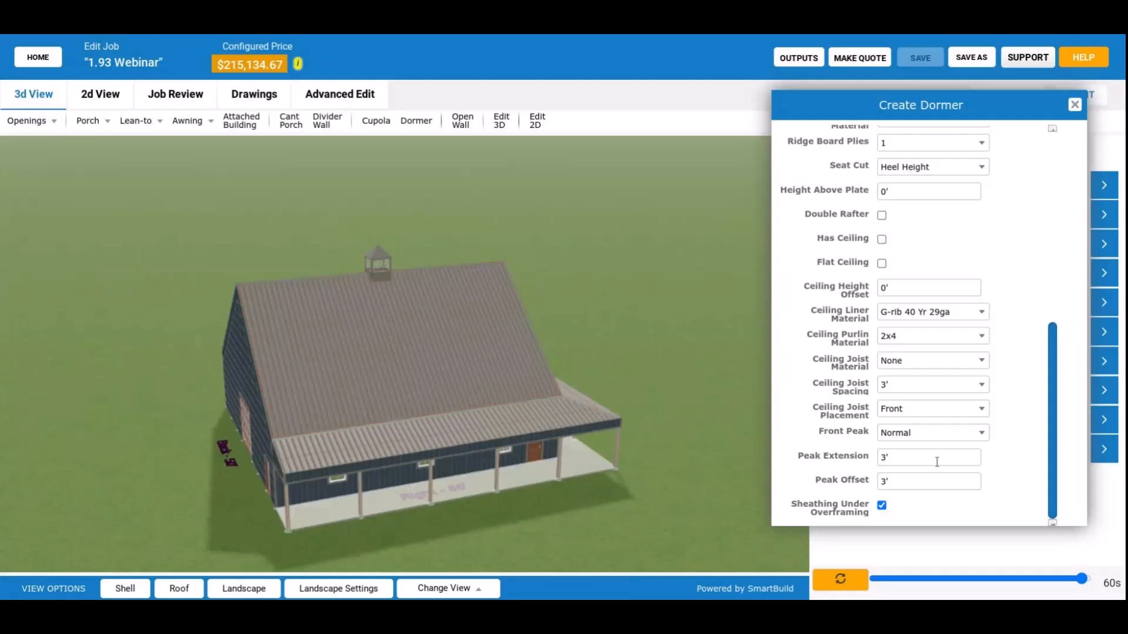
scroll(901, 398, "up", 1)
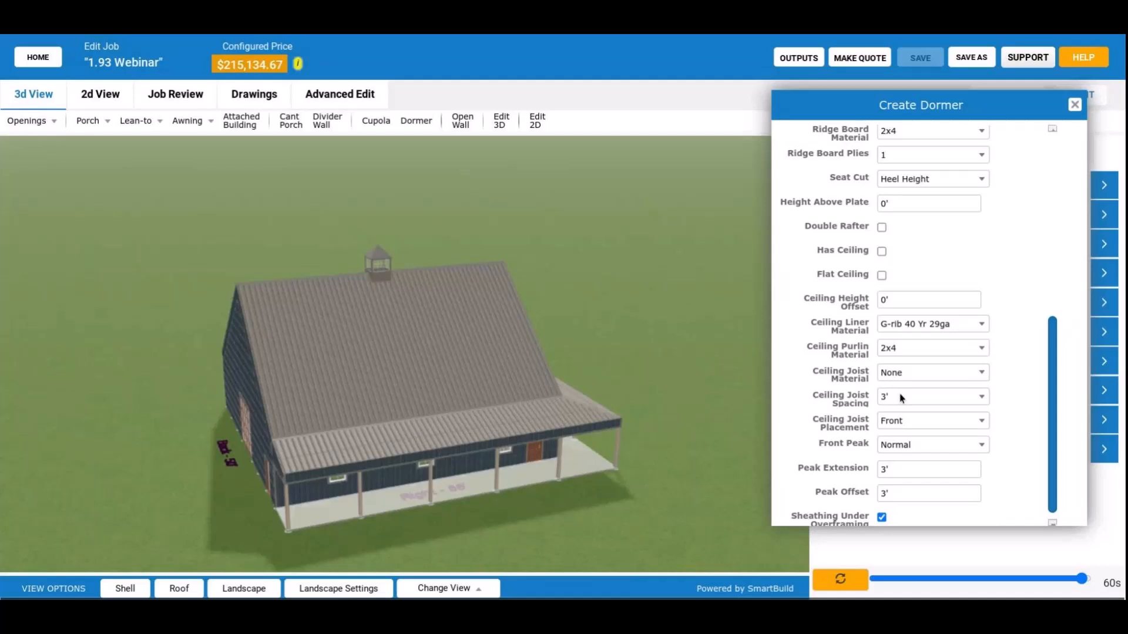
scroll(902, 398, "up", 6)
scroll(841, 392, "down", 5)
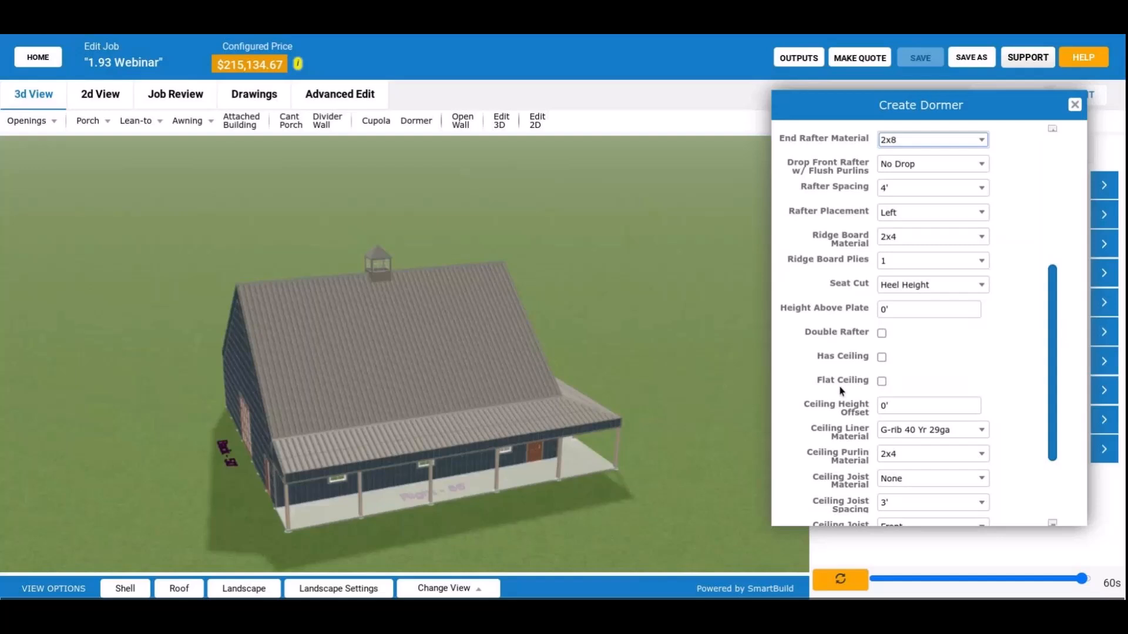
Turn off the dormer's advanced options and place the dormer on the porch-side roof slope.
scroll(841, 391, "up", 5)
left_click(843, 334)
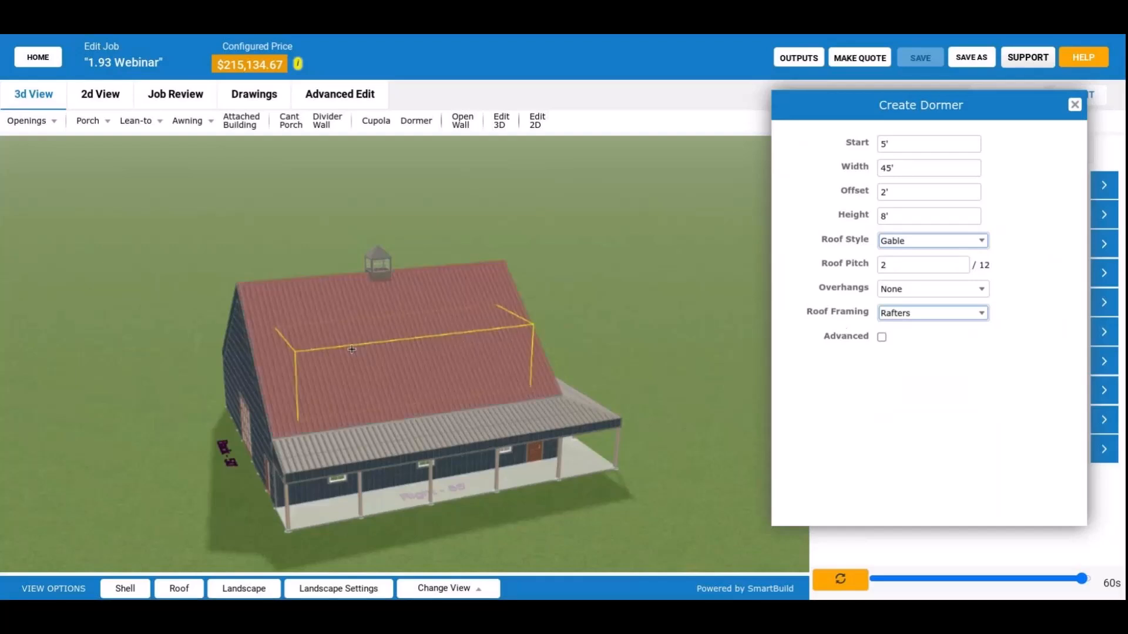
left_click(389, 376)
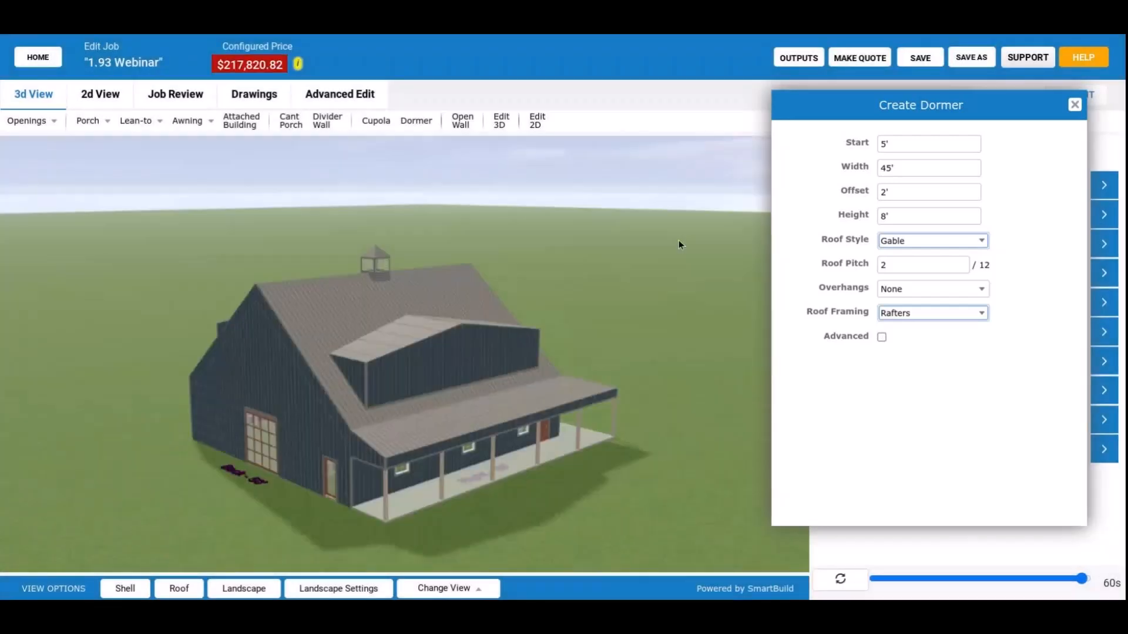
left_click_drag(678, 240, 700, 314)
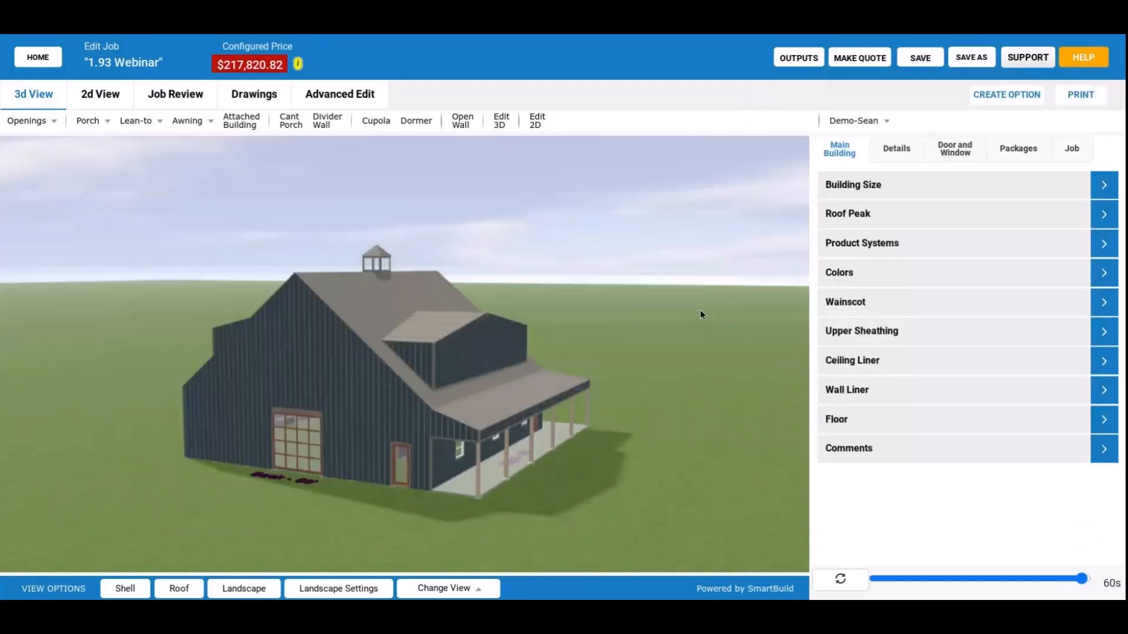
left_click_drag(700, 314, 713, 324)
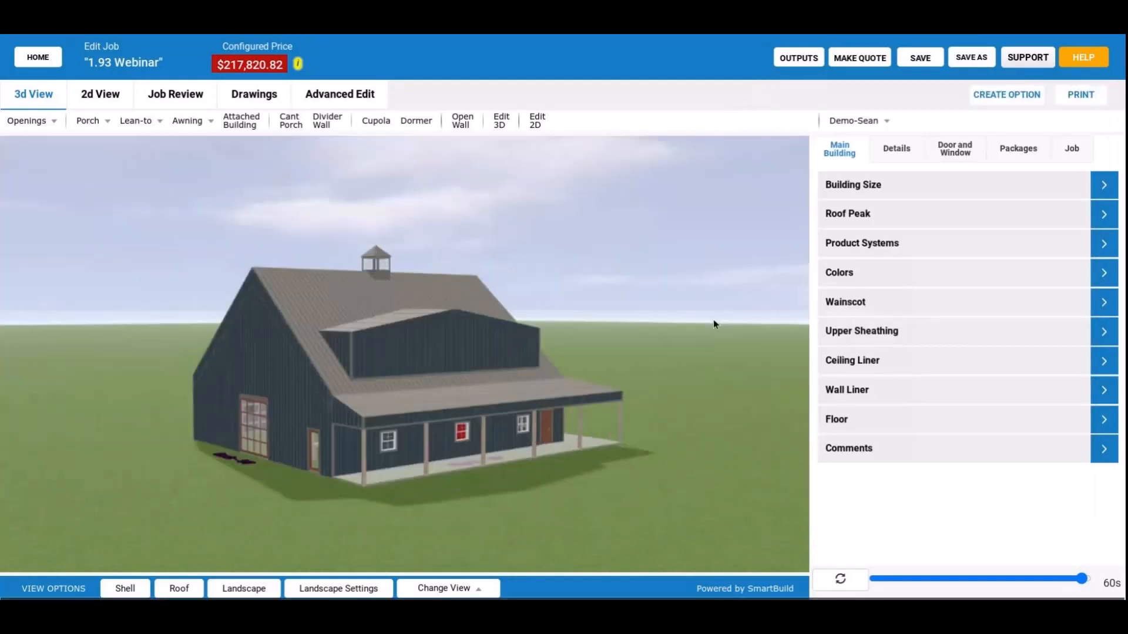
Hide the building shell and examine the new dormer's wall and rafter framing, comparing it with the sheathed view.
left_click(125, 588)
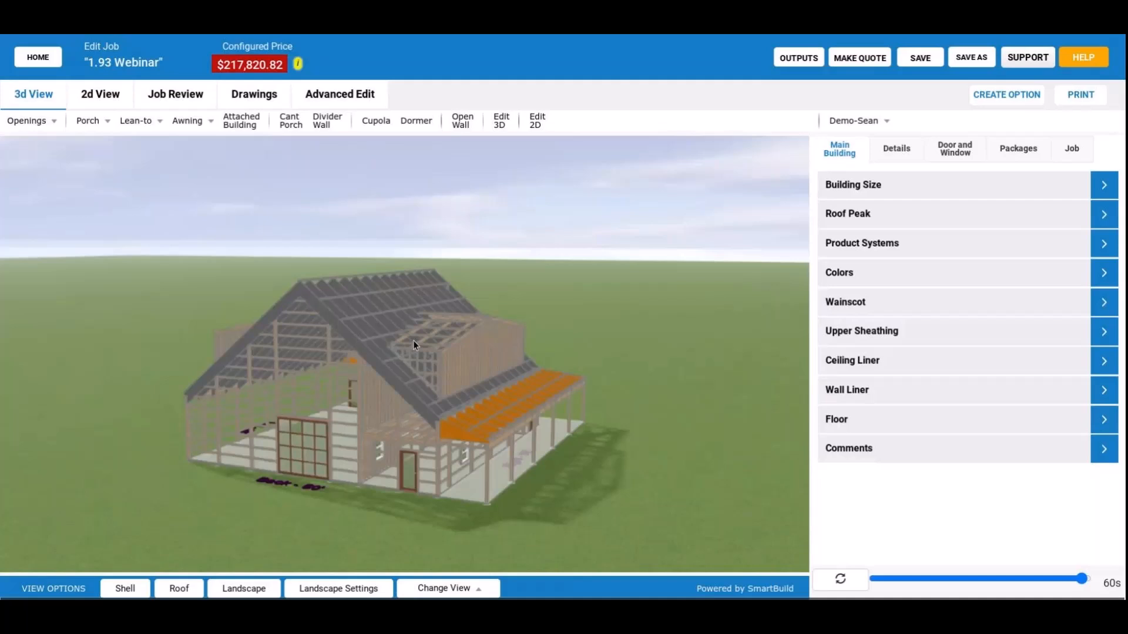
scroll(413, 343, "up", 2)
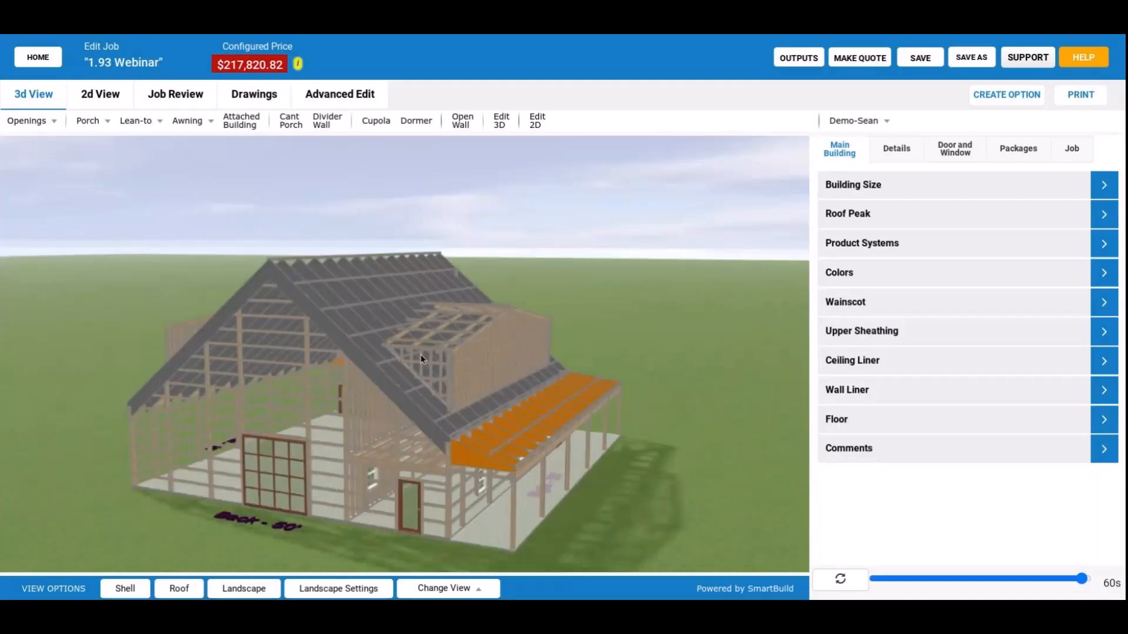
scroll(421, 355, "up", 5)
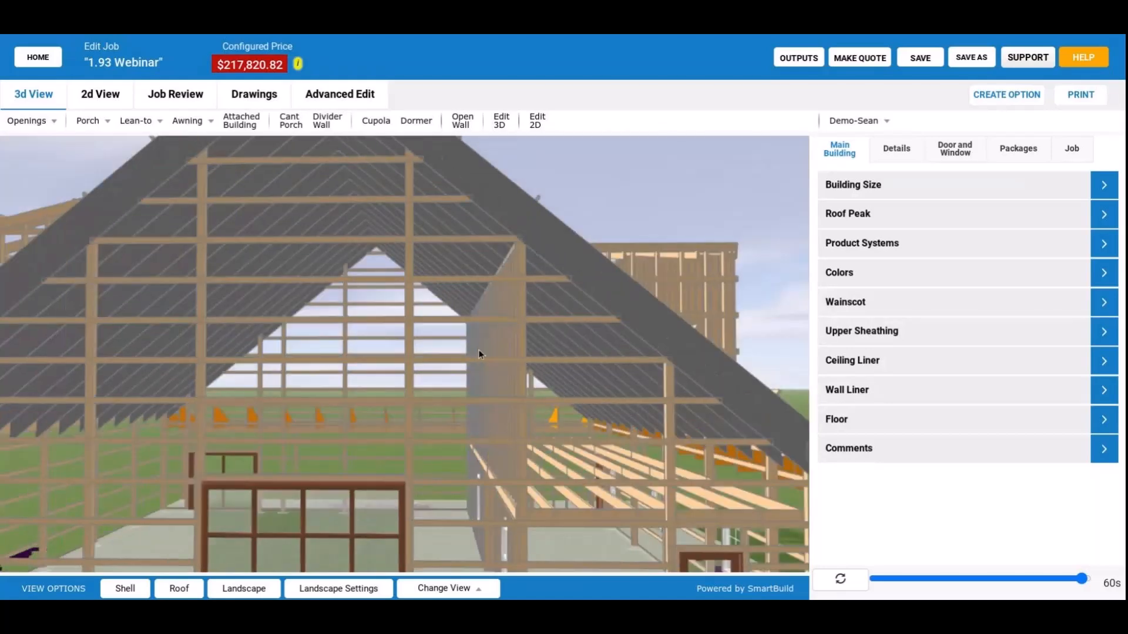
left_click_drag(478, 350, 131, 580)
left_click(131, 585)
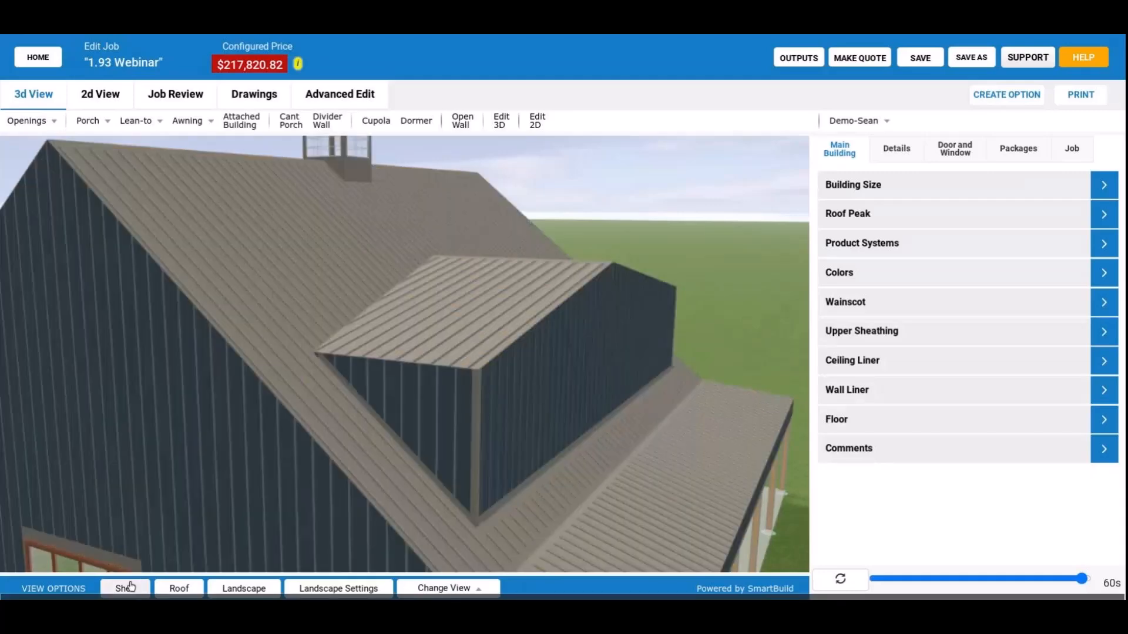
left_click(131, 586)
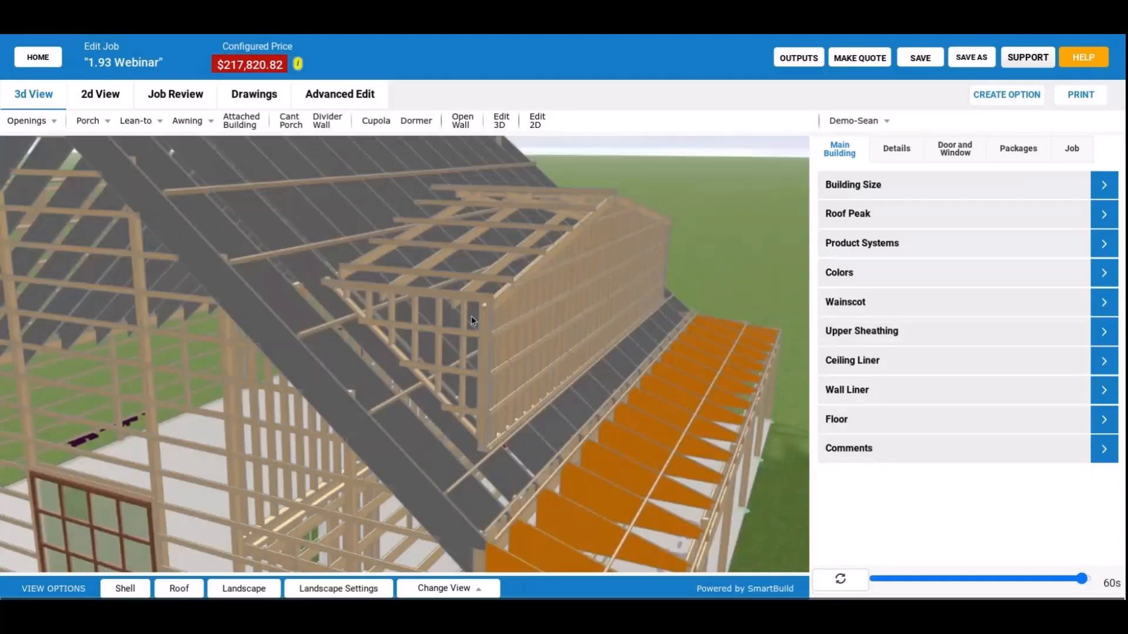
left_click_drag(472, 321, 475, 321)
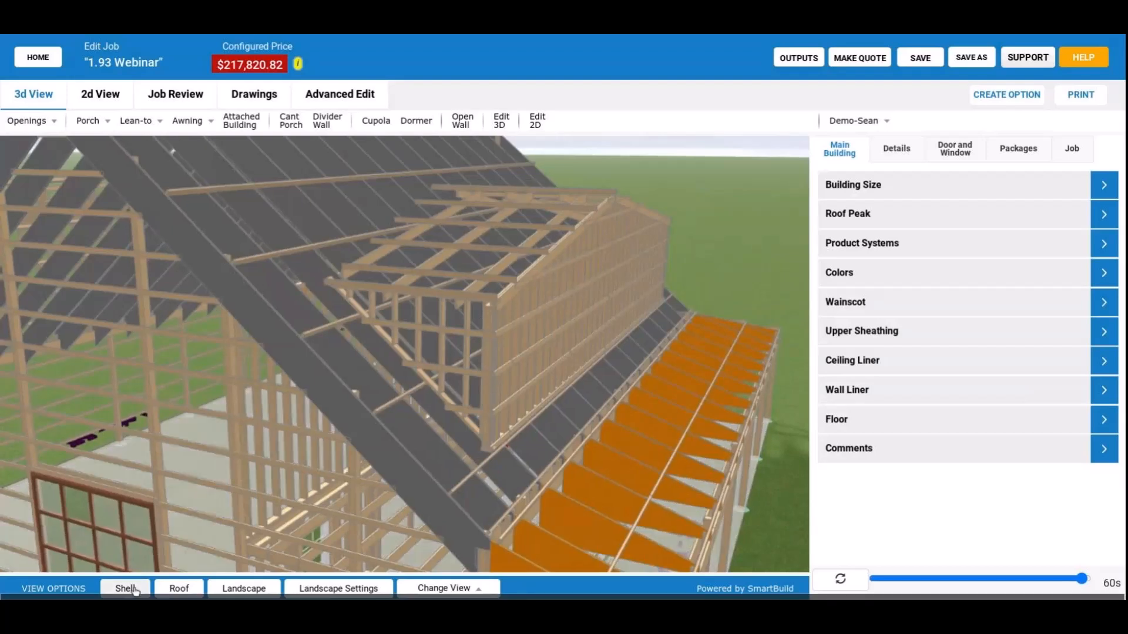
left_click(131, 588)
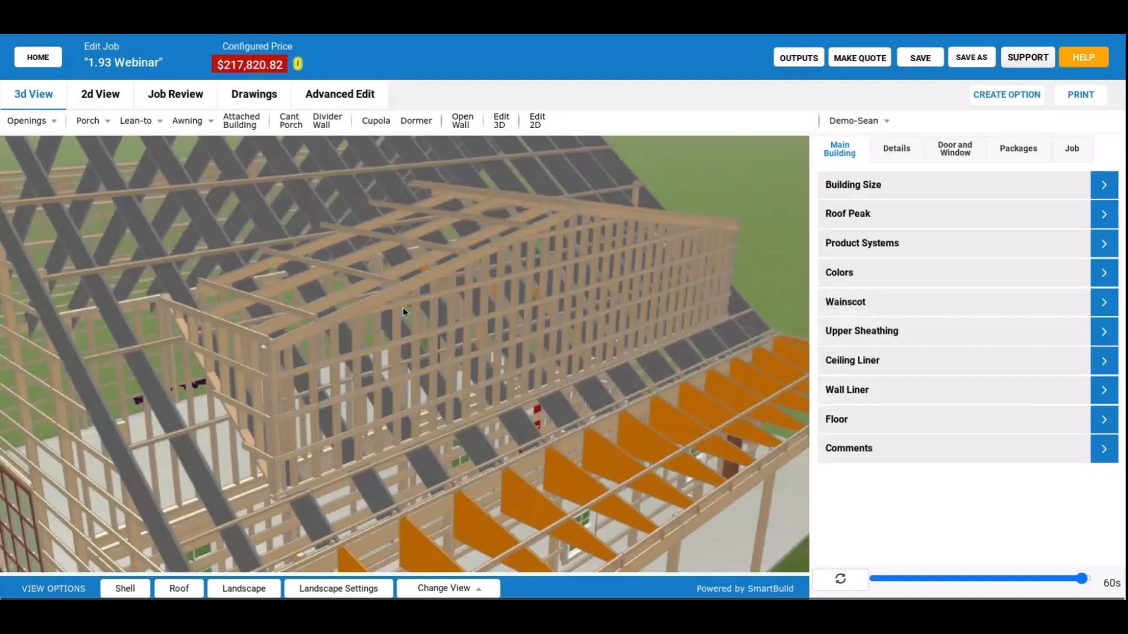
Set the building's exterior stud spacing to 24" and check the studs in the dormer walls.
left_click(897, 149)
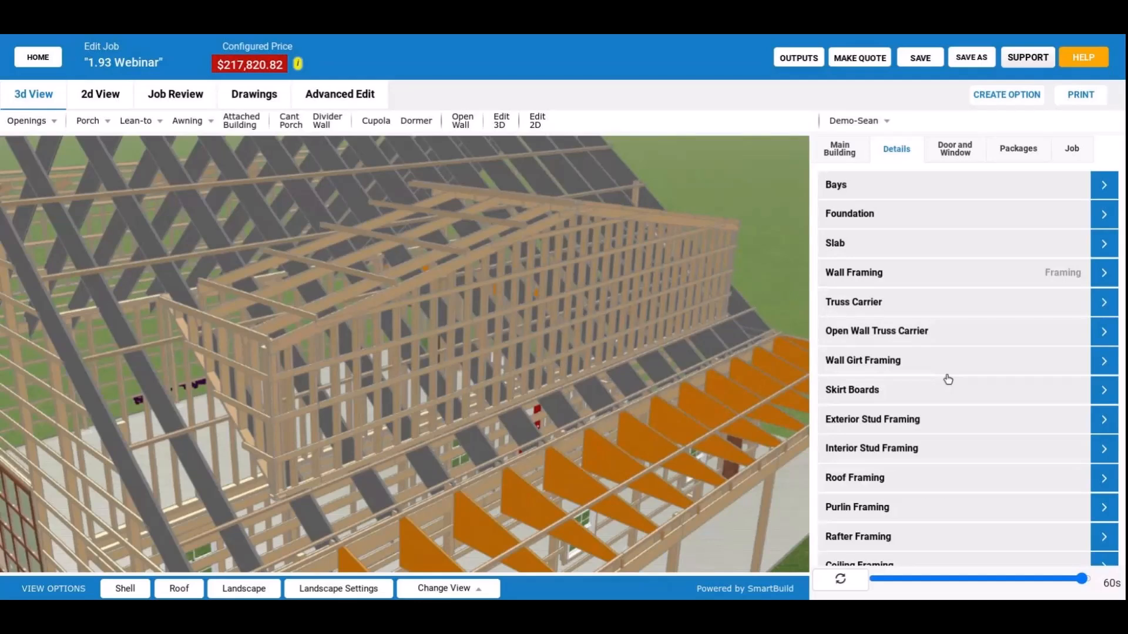
left_click(948, 419)
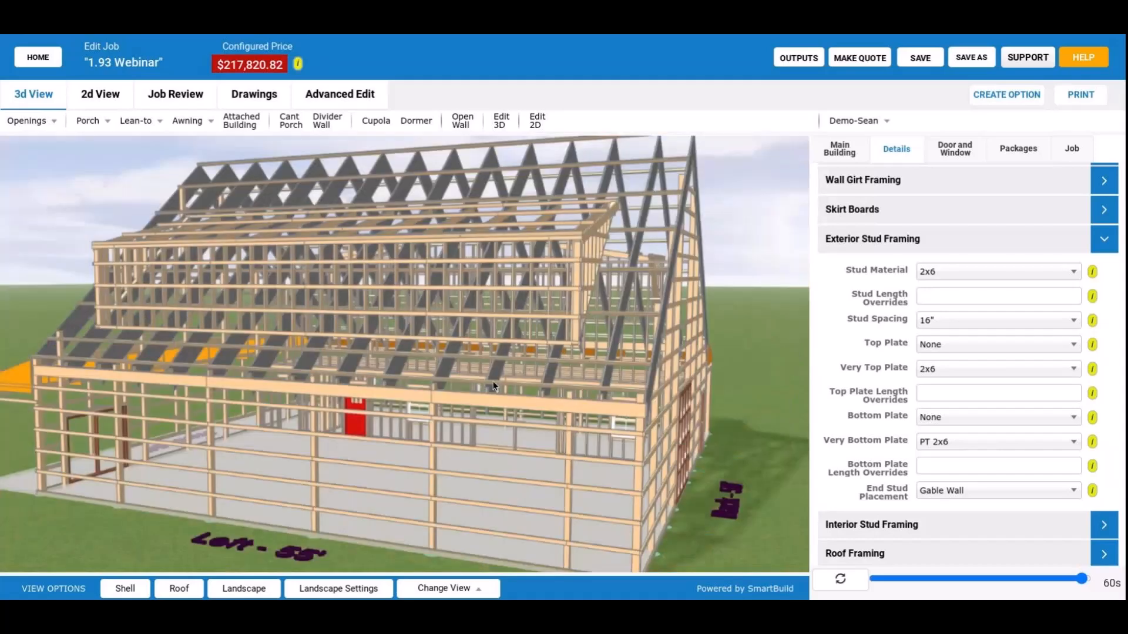
left_click_drag(493, 386, 342, 385)
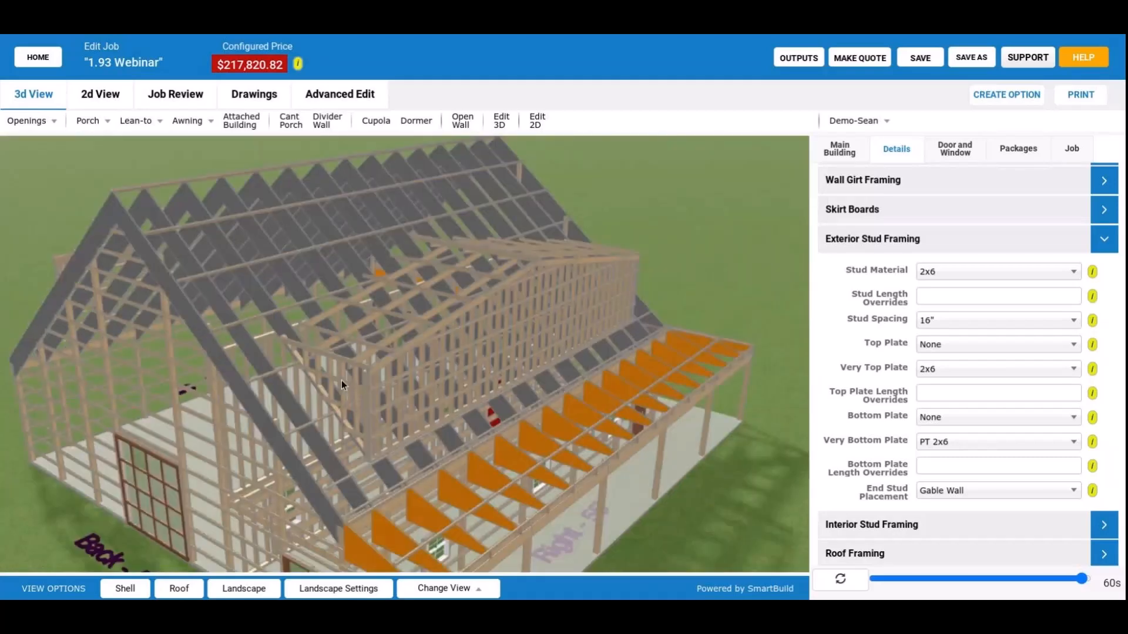
left_click_drag(342, 384, 390, 346)
left_click(934, 320)
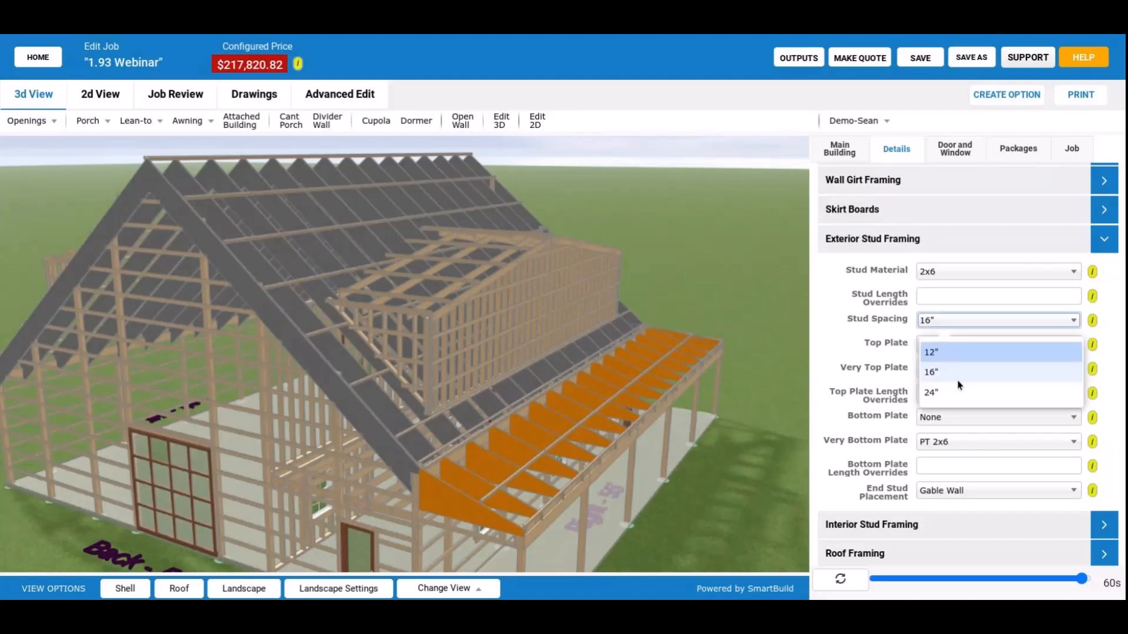
left_click(939, 392)
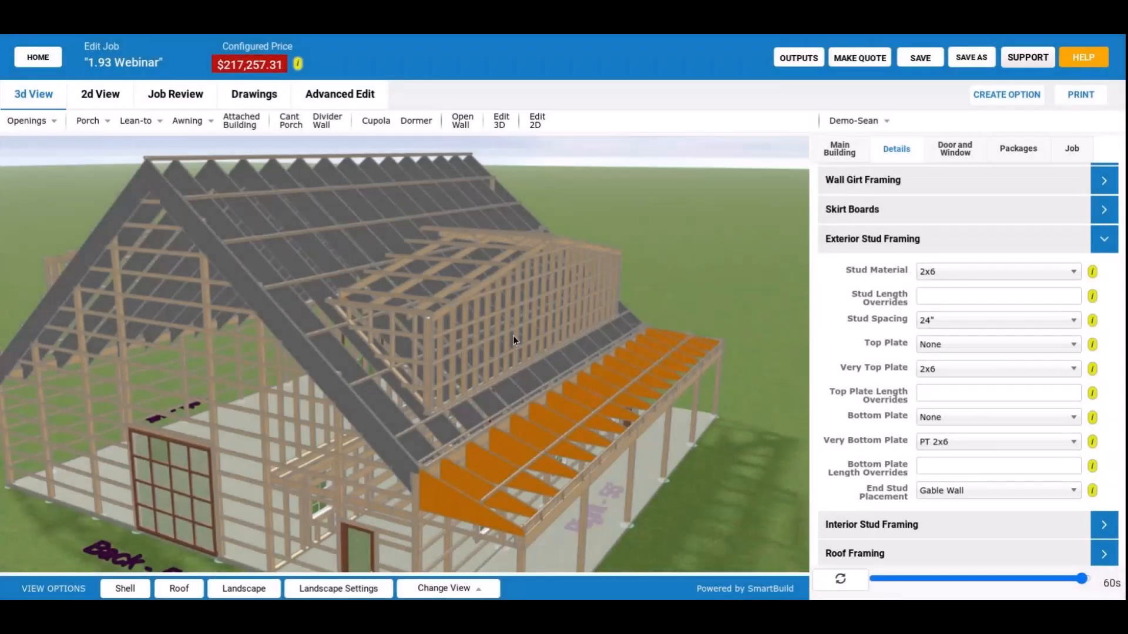
left_click_drag(513, 336, 449, 336)
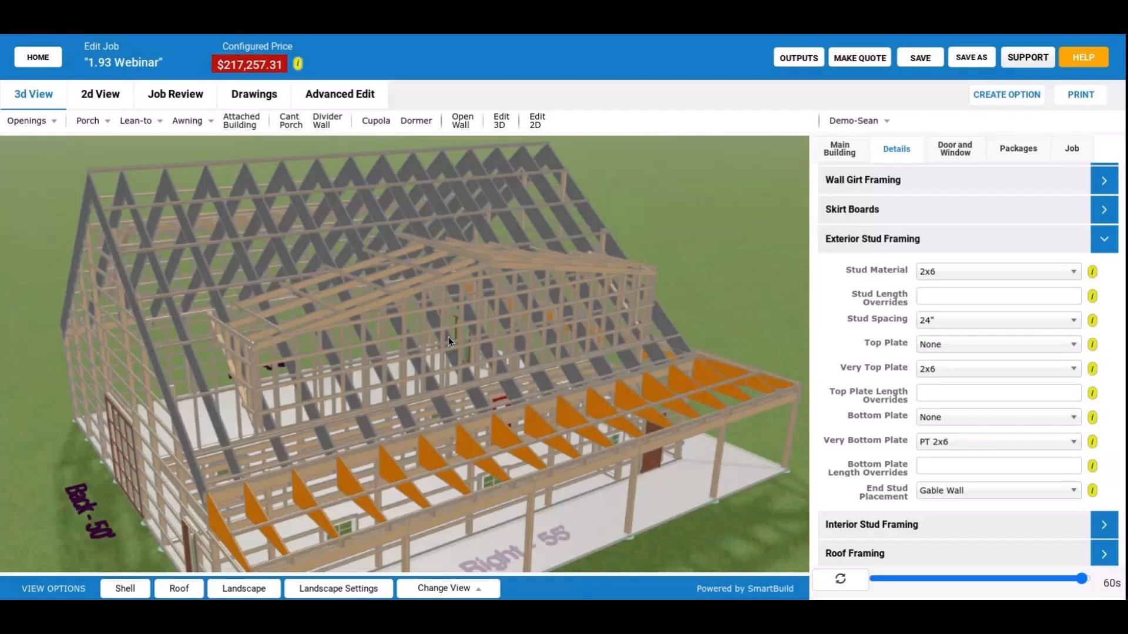
mouse_move(449, 336)
left_mouse_down()
mouse_move(721, 332)
mouse_move(463, 345)
left_mouse_up()
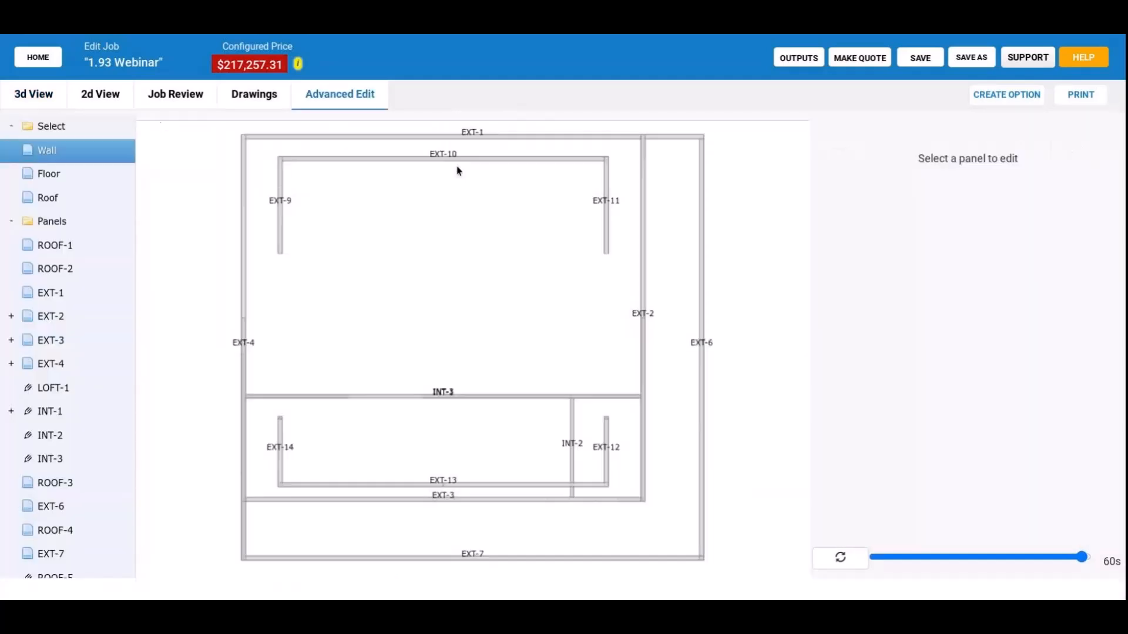
Open the dormer wall panel EXT-10 in frame view and set its wall girt material to None.
left_click(488, 168)
left_click(790, 126)
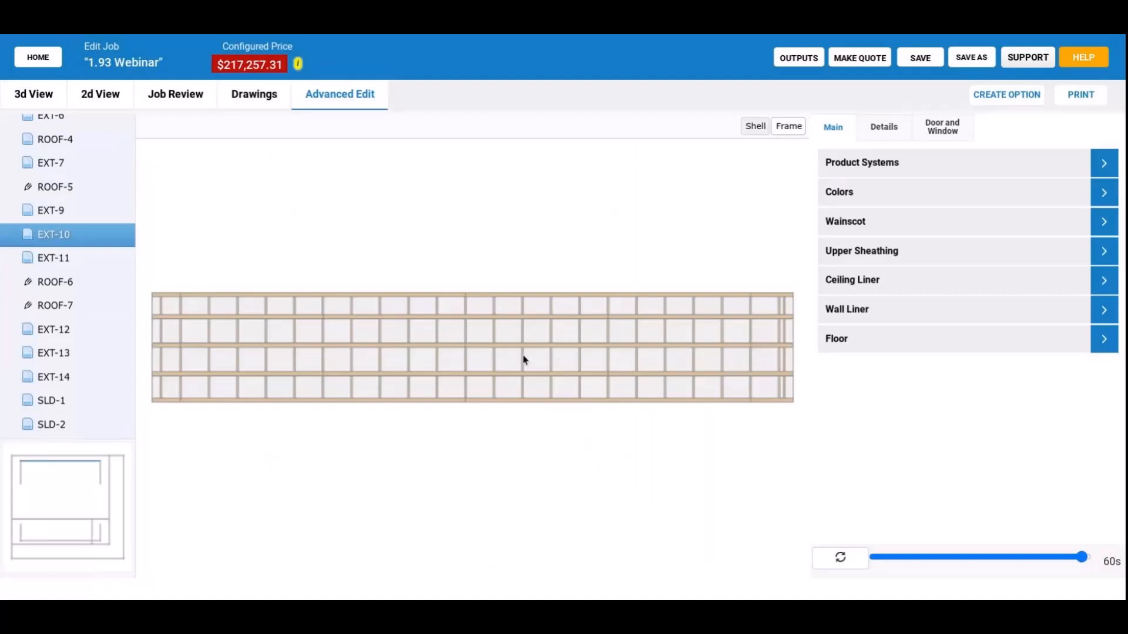
left_click(897, 134)
scroll(612, 348, "up", 1)
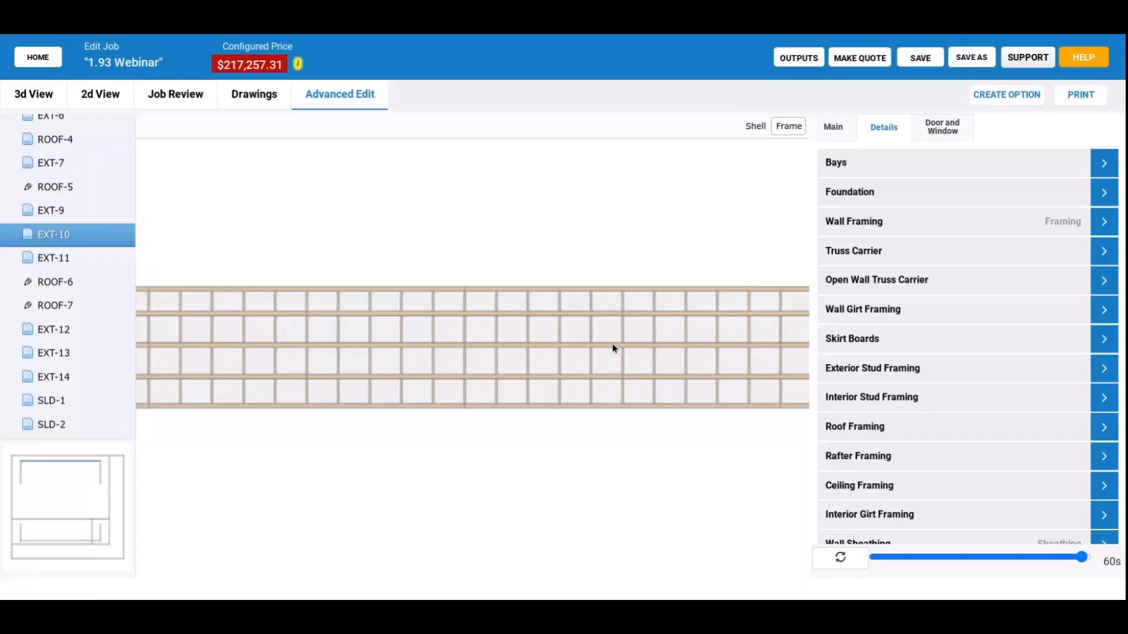
left_click_drag(612, 346, 879, 329)
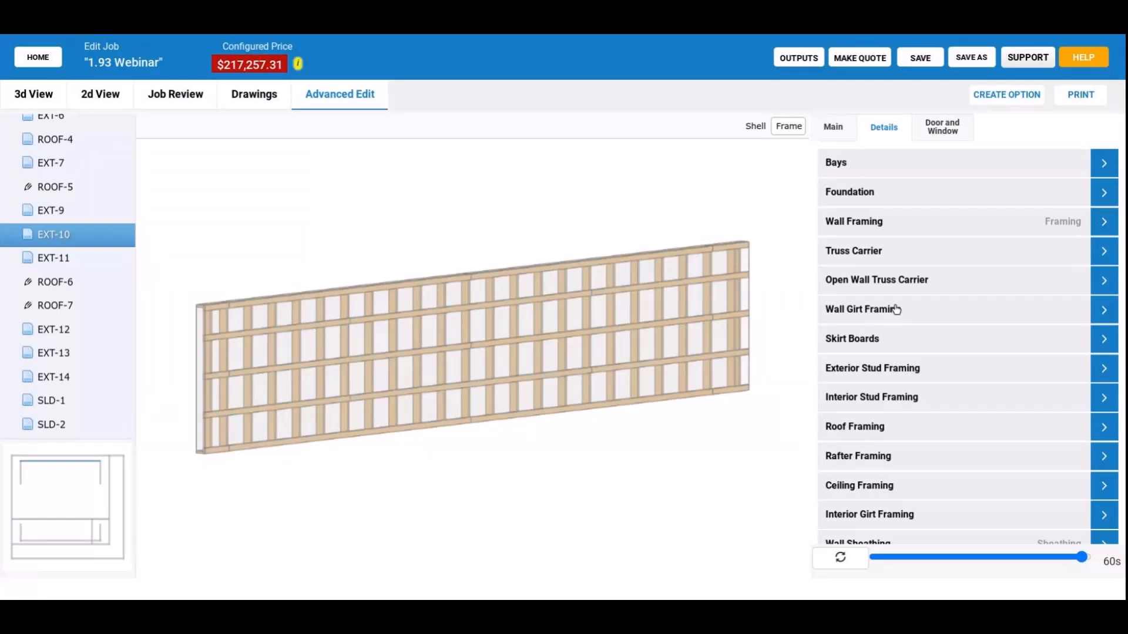
left_click(895, 310)
left_click(956, 293)
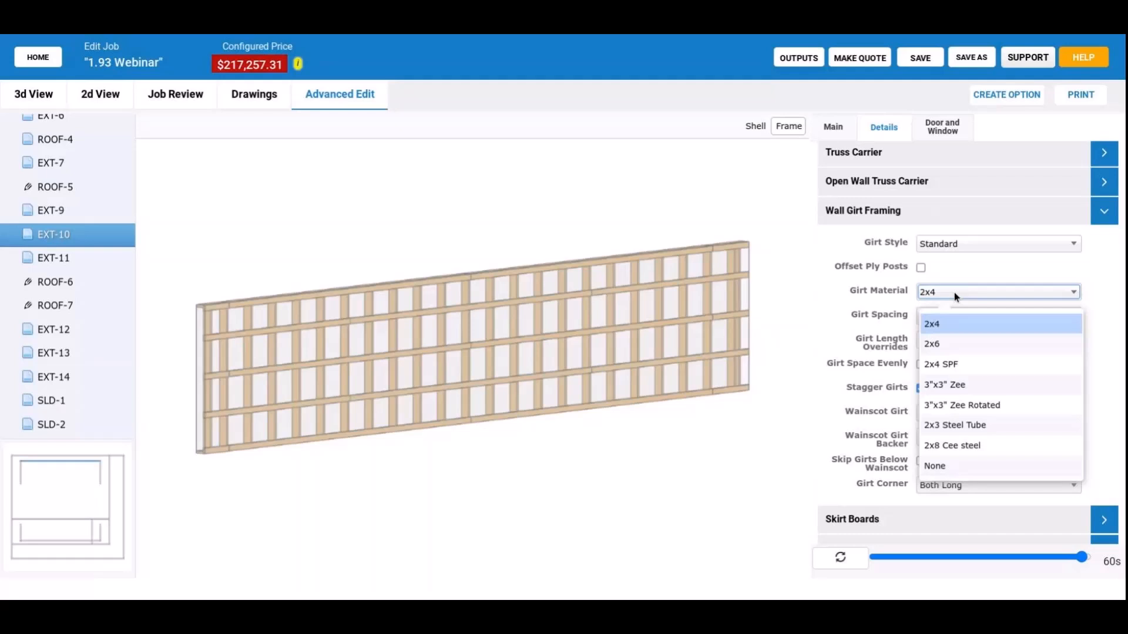
left_click(949, 466)
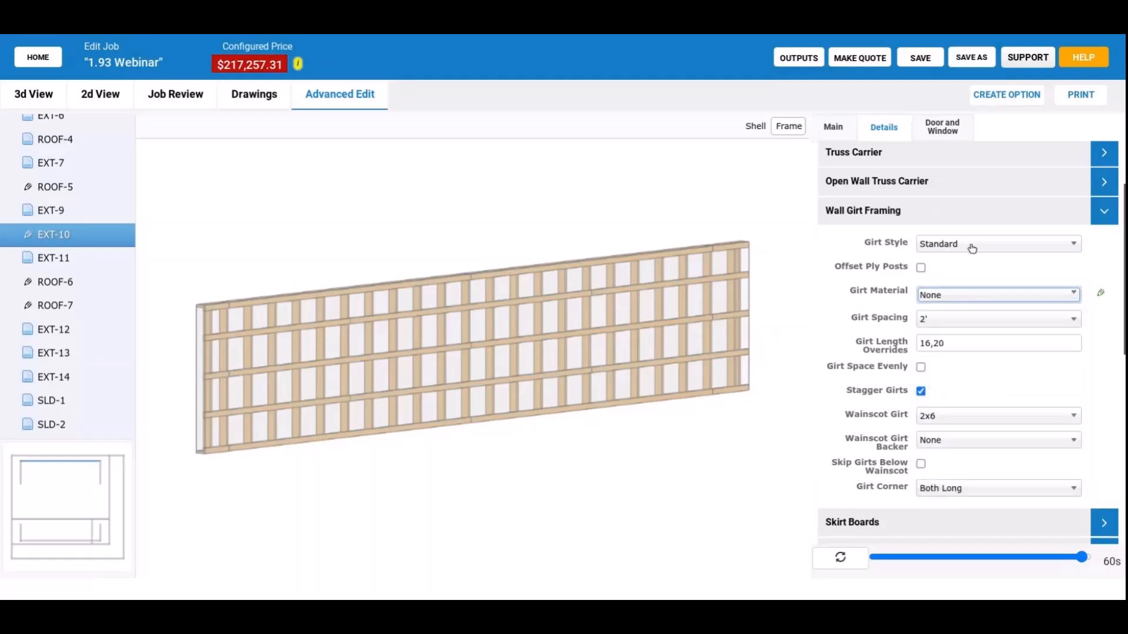
Set the girt style of wall panel EXT-10 to Commercial and its girt material to 2x4.
left_click(975, 250)
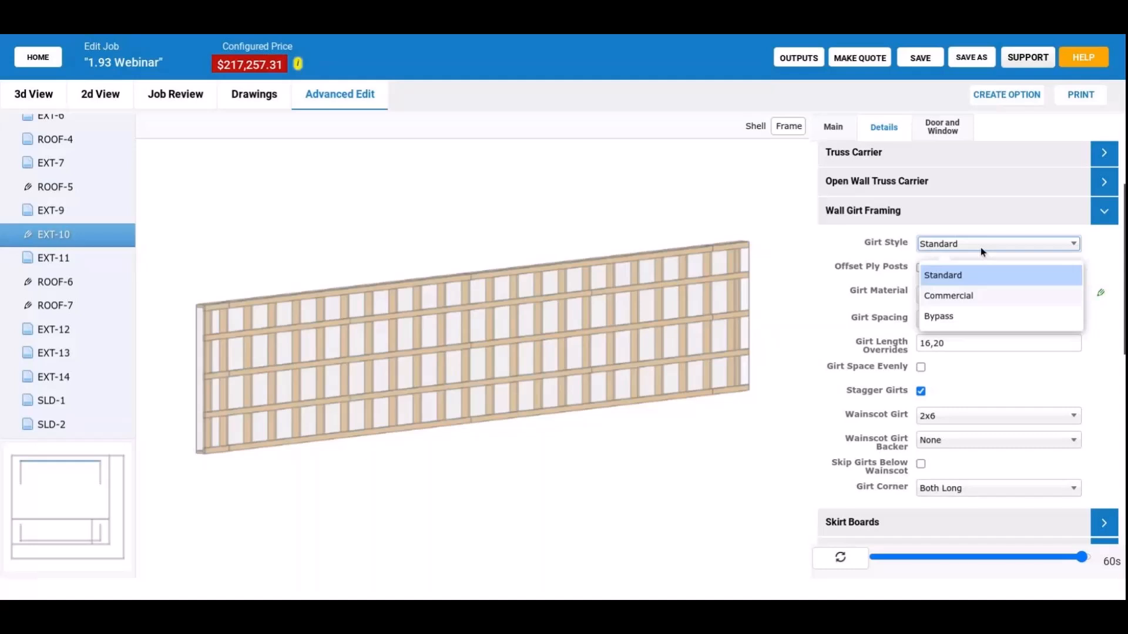
left_click(969, 295)
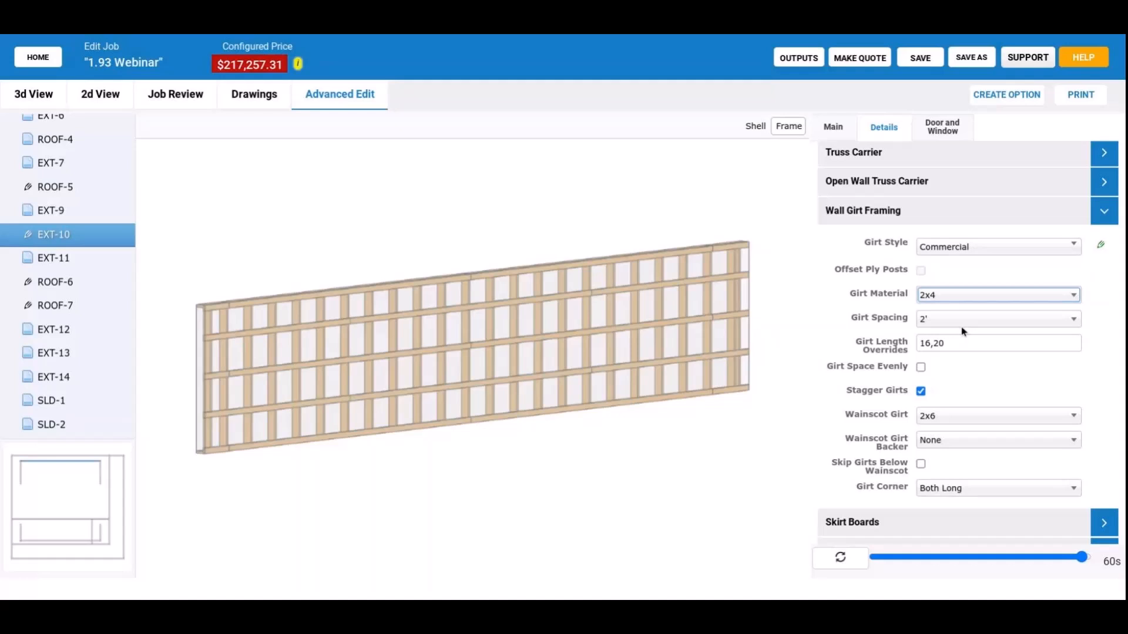
scroll(873, 213, "up", 2)
Review the panel's wall framing and exterior stud framing options, including the available stud materials.
left_click(873, 211)
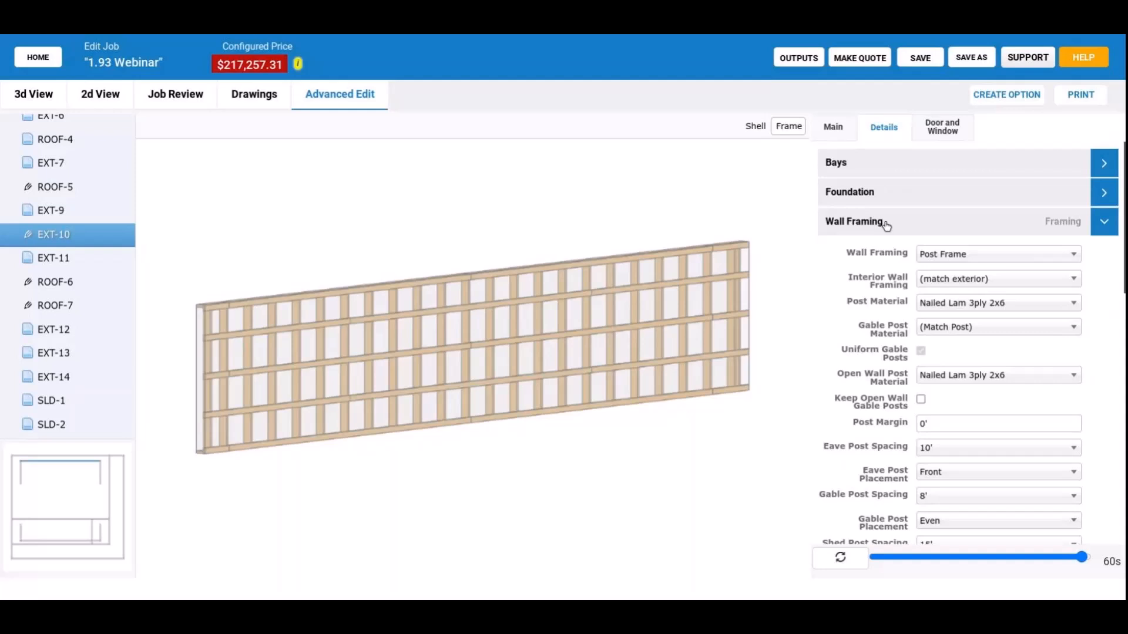
scroll(886, 226, "down", 10)
left_click(877, 442)
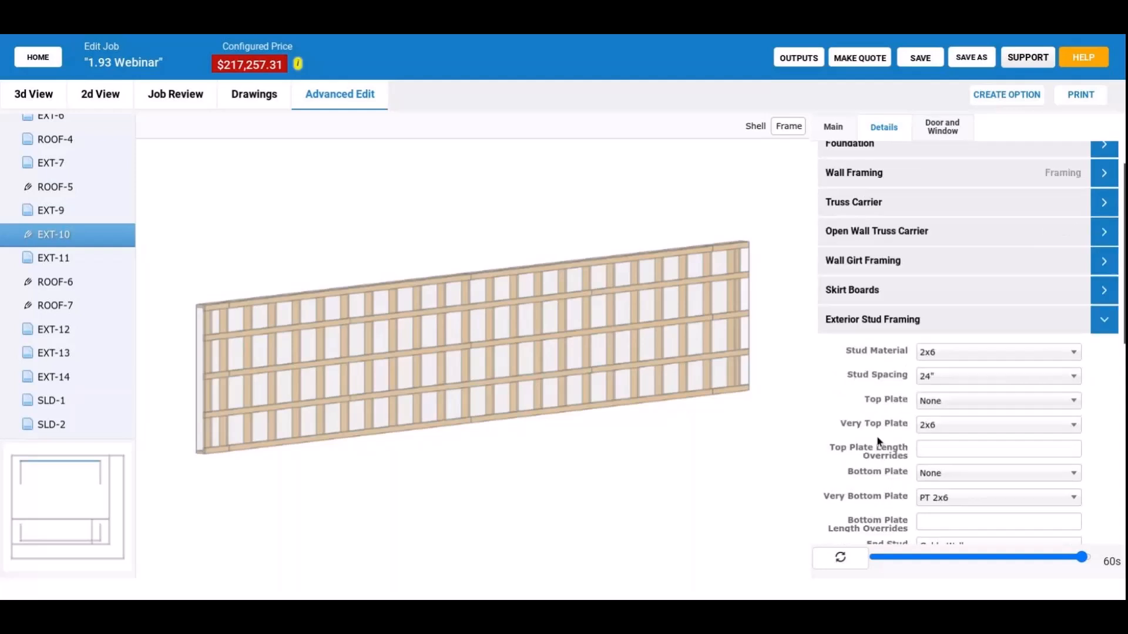
scroll(875, 378, "down", 3)
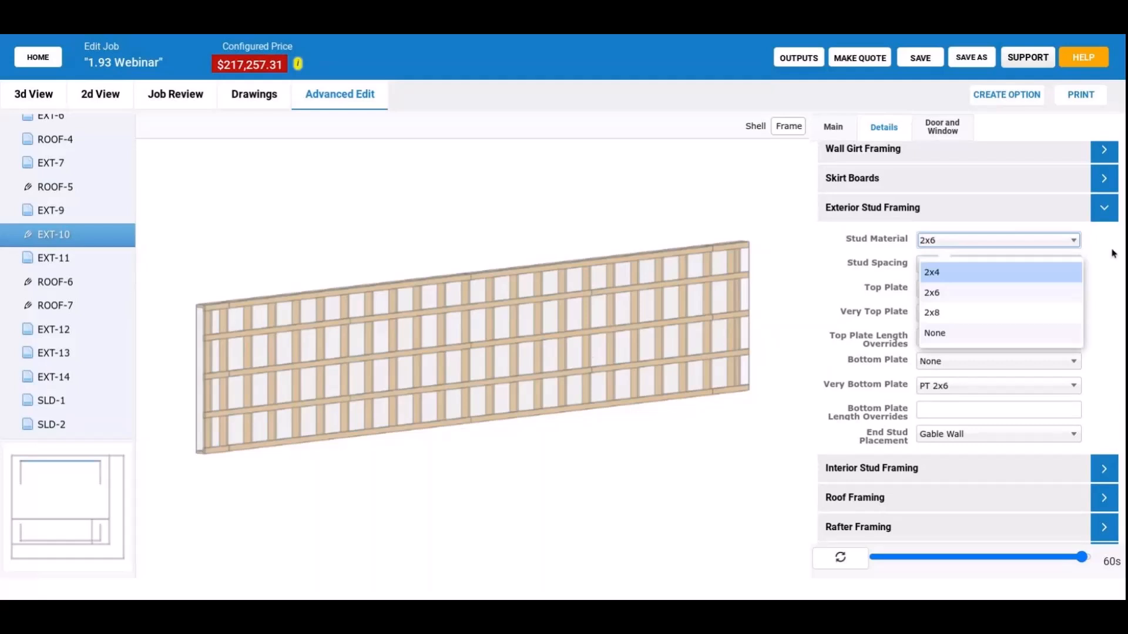
Rebuild the job with the edited panel framing and return to the 3D model with the building shell shown.
left_click(834, 559)
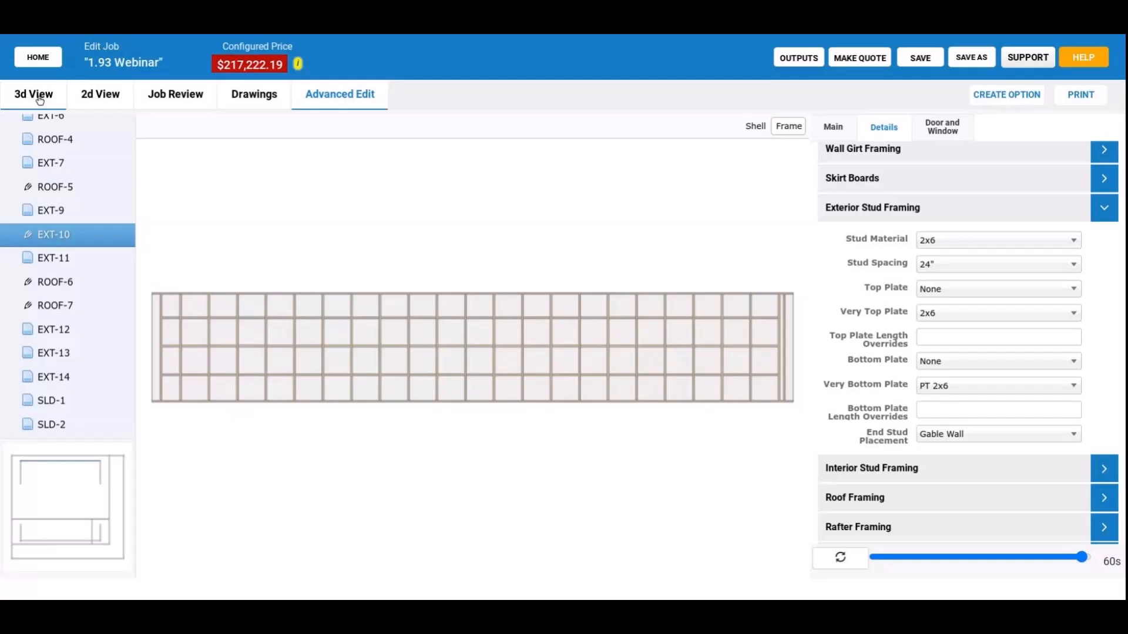
left_click(40, 99)
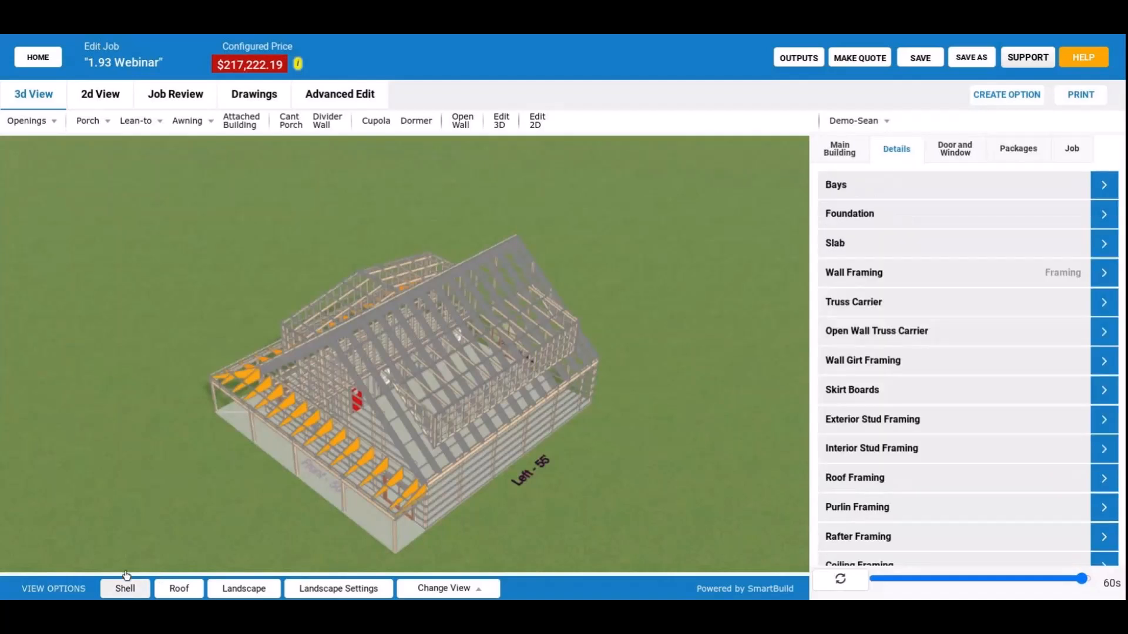
left_click(126, 576)
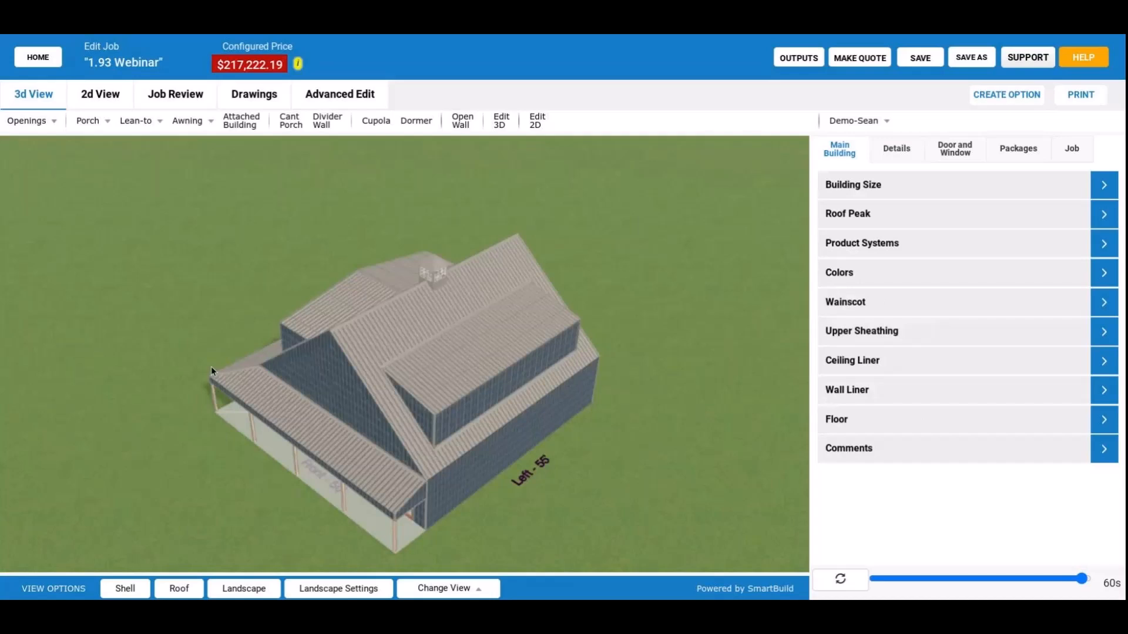
Start creating a 3'w x 3'h window for the front wall of the porch-side dormer.
left_click_drag(211, 372, 434, 377)
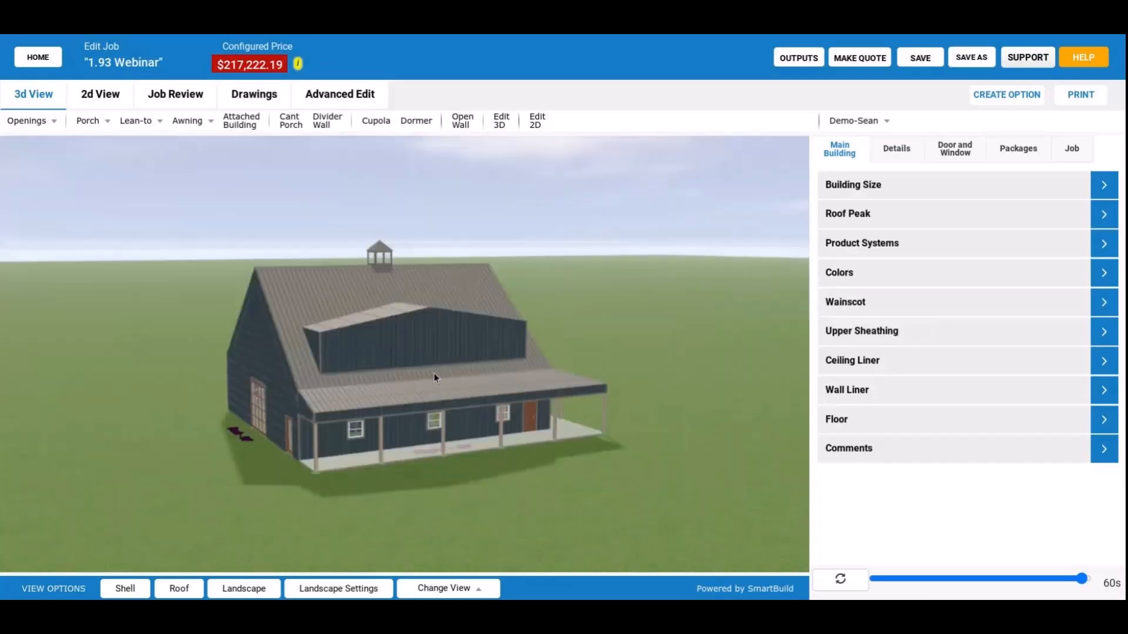
scroll(343, 407, "up", 2)
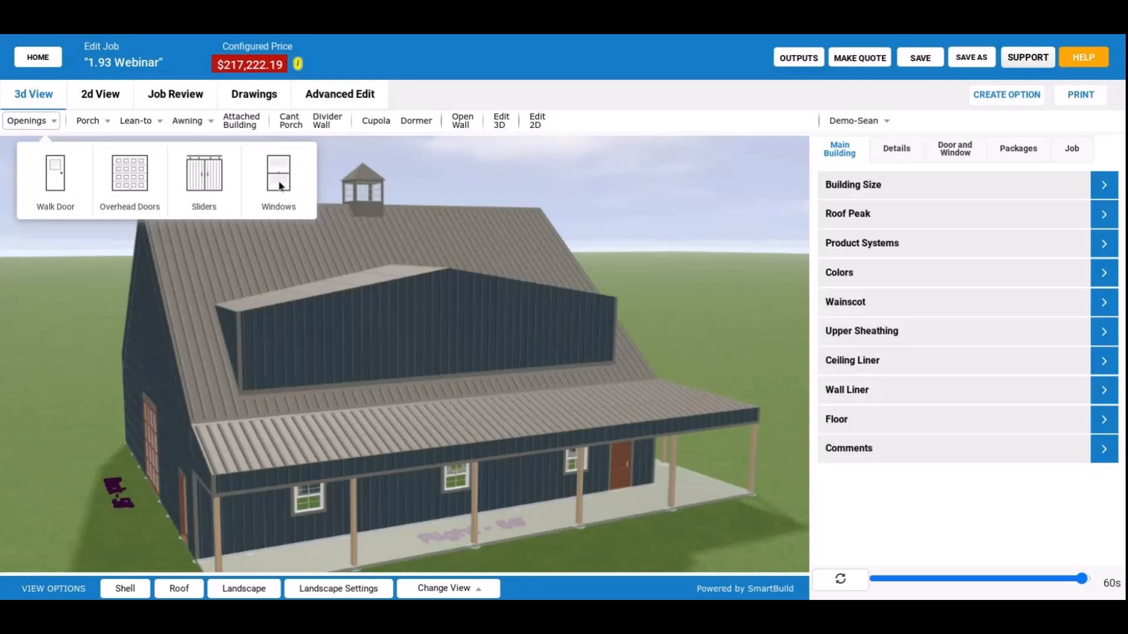
left_click(280, 176)
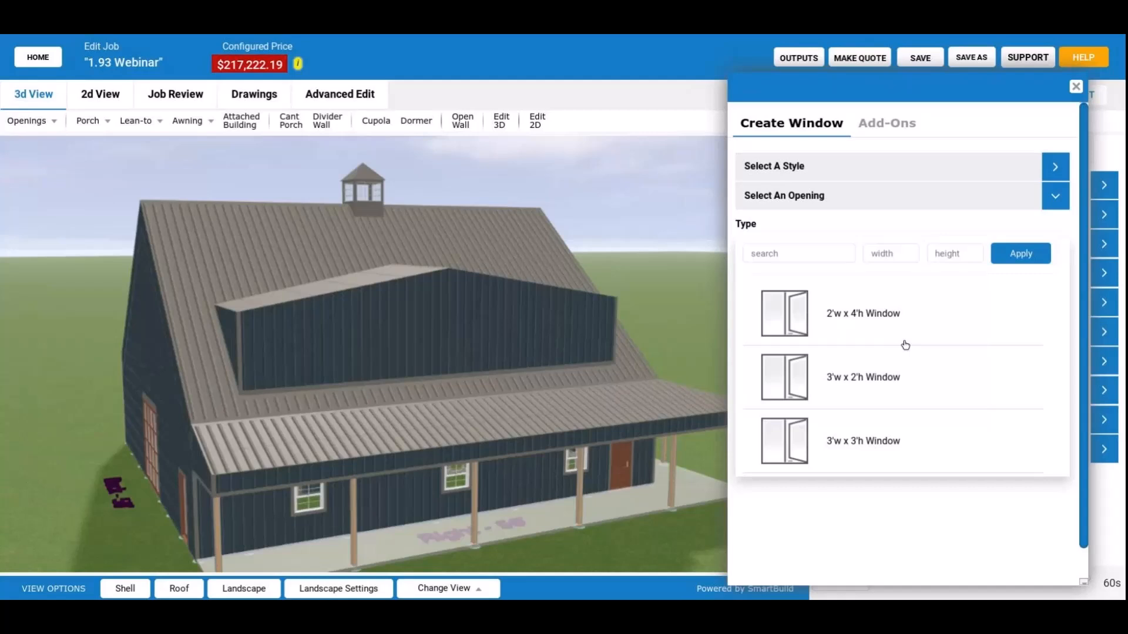
left_click(864, 440)
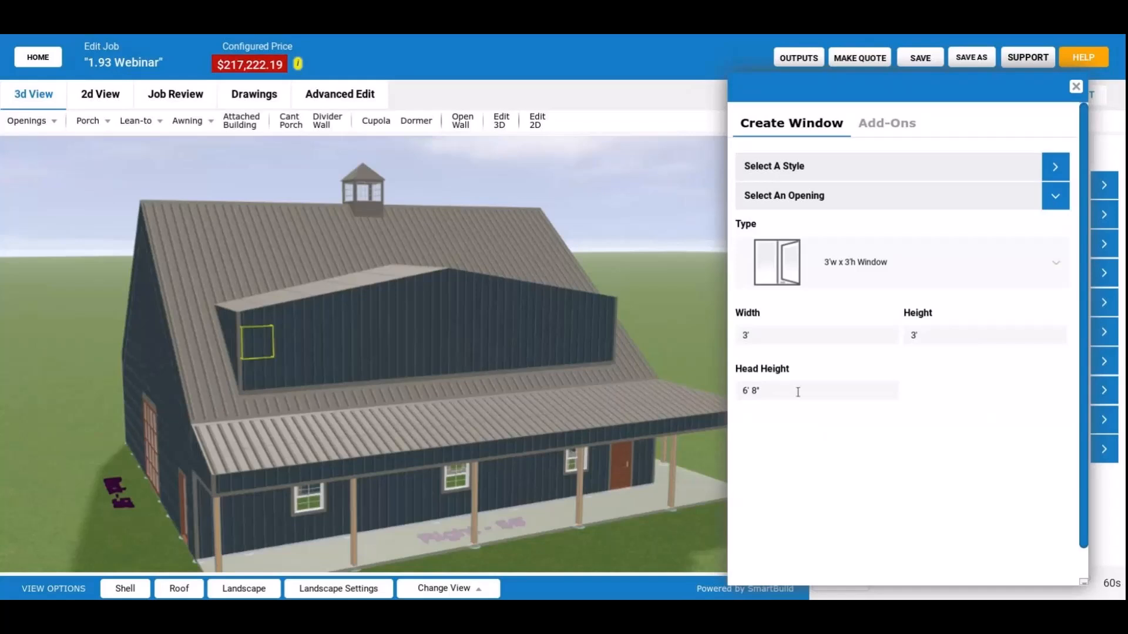
Check the window's preview on the porch-side dormer wall and set its head height to 7'.
left_click_drag(797, 392, 273, 400)
scroll(250, 407, "up", 2)
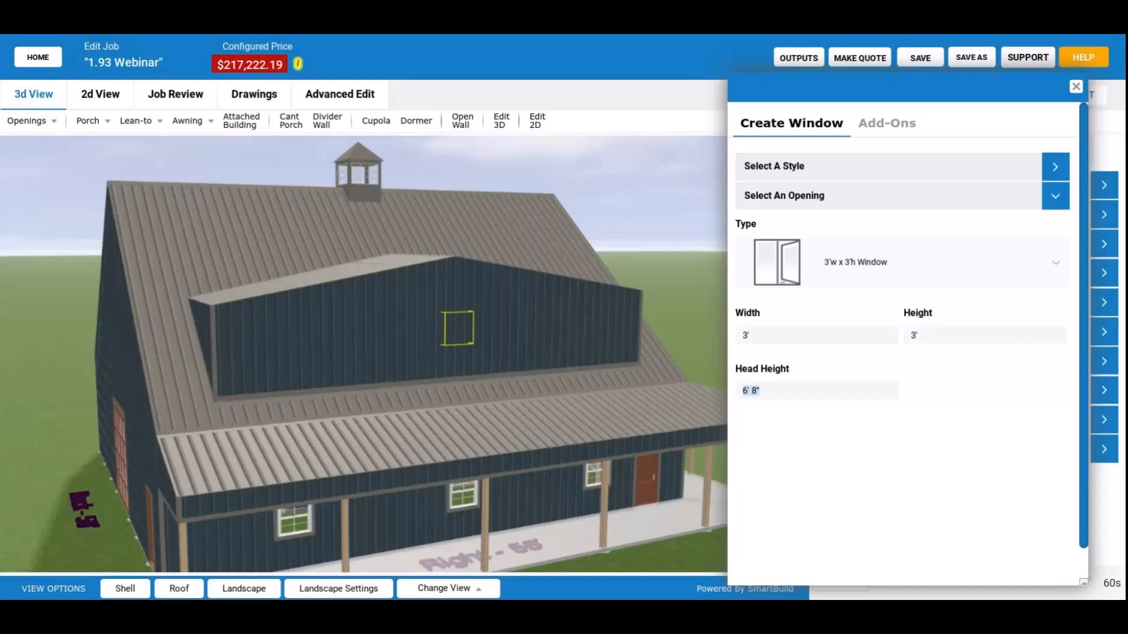
left_click(458, 329)
scroll(438, 322, "down", 3)
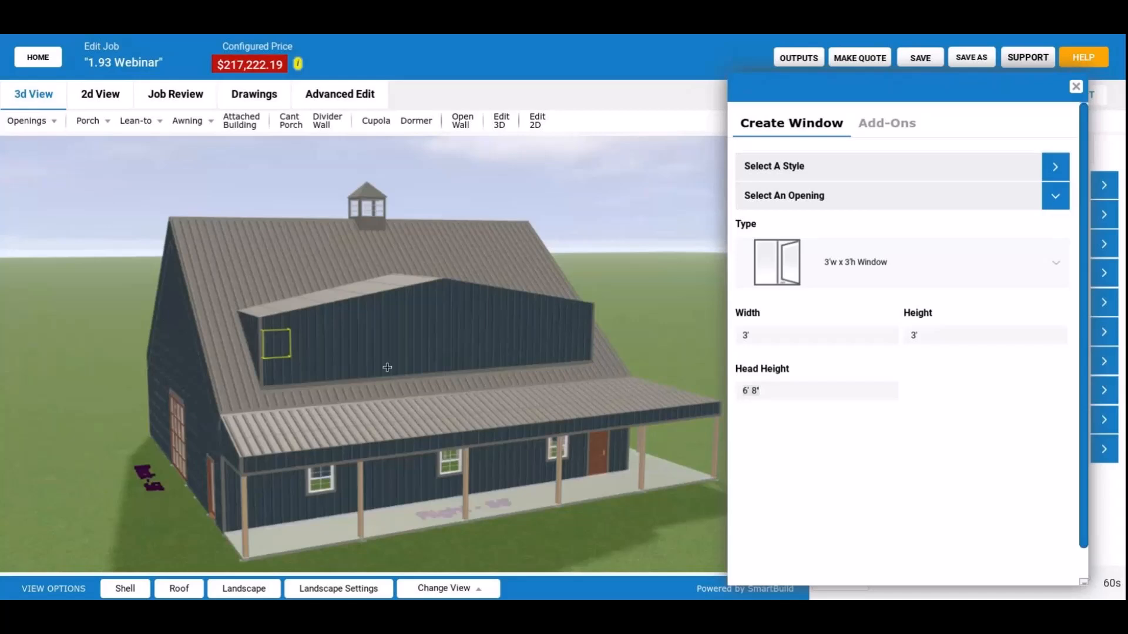
scroll(432, 326, "down", 1)
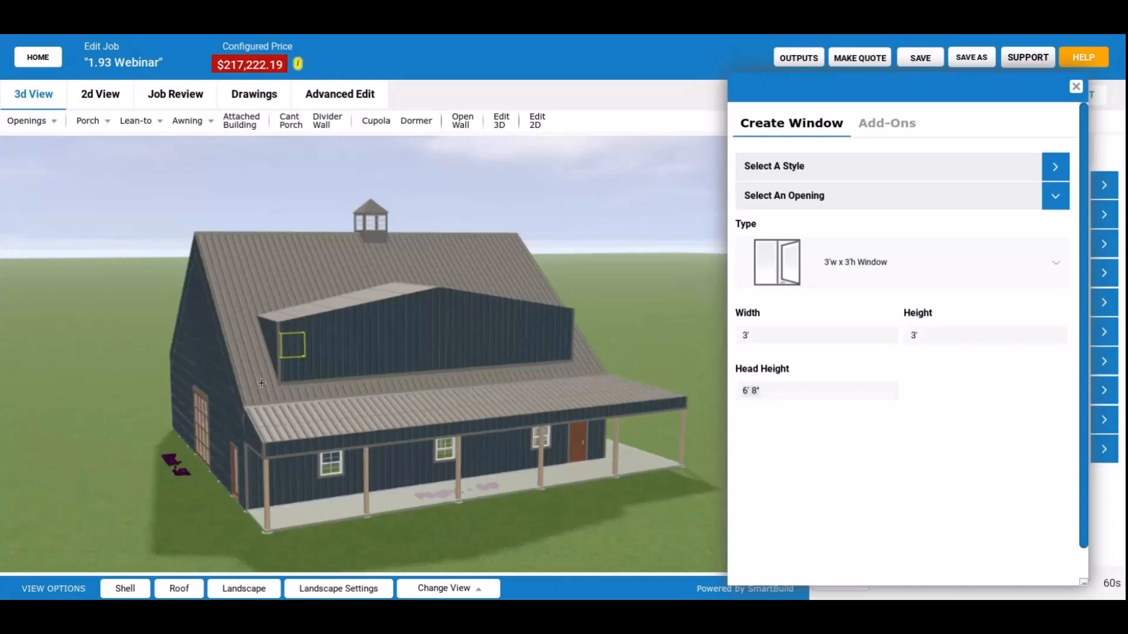
left_click_drag(262, 383, 389, 357)
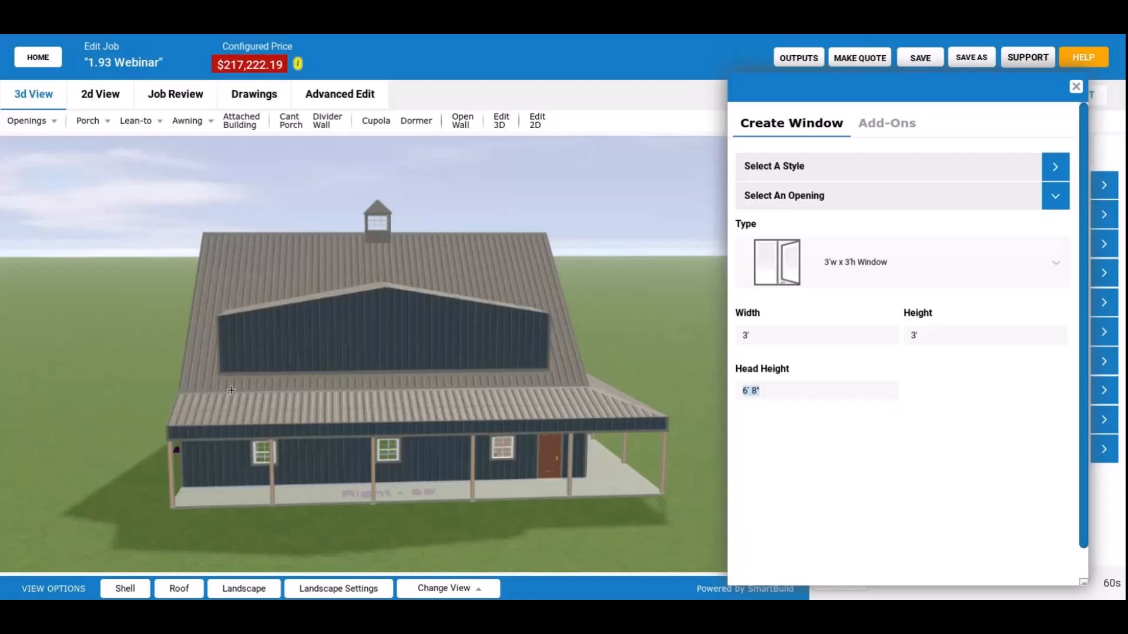
left_click_drag(231, 390, 383, 319)
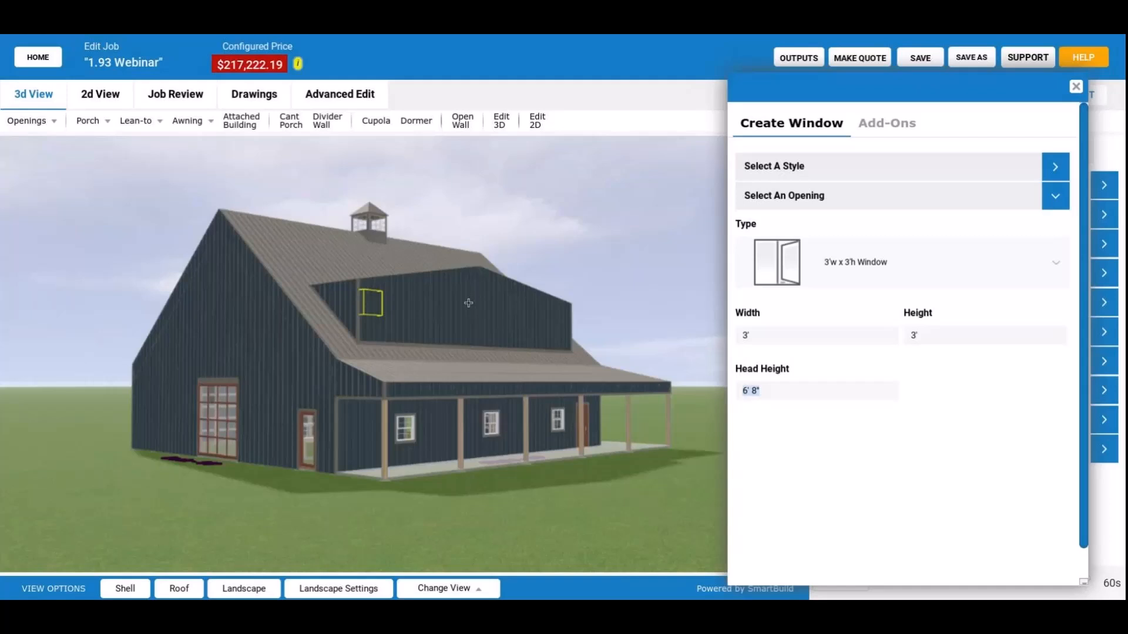
left_click_drag(468, 303, 424, 351)
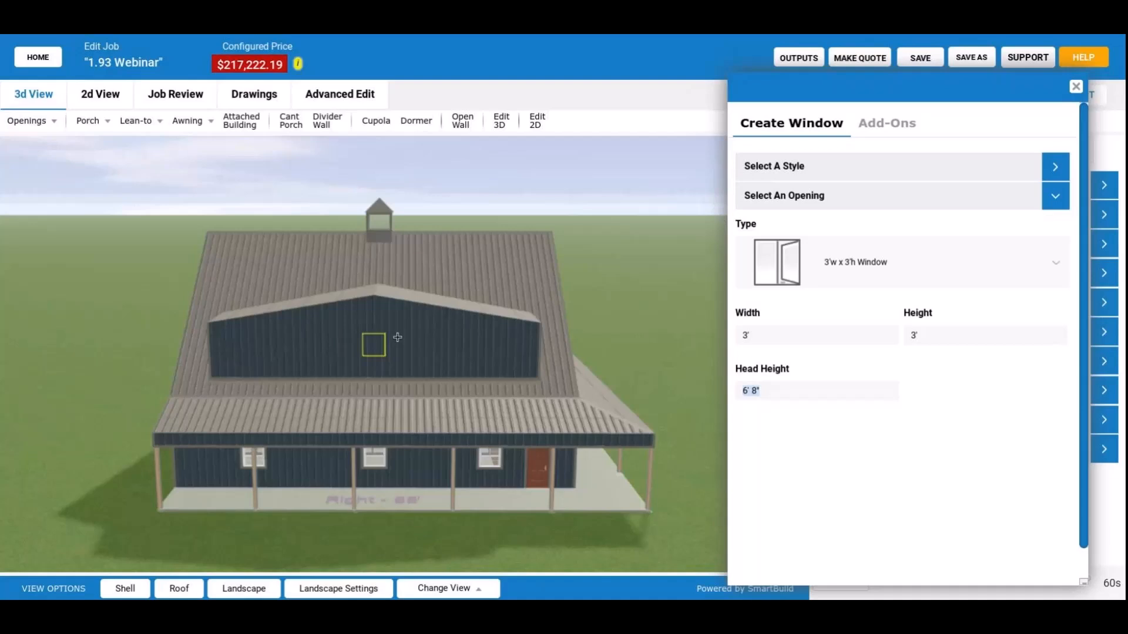
type("7")
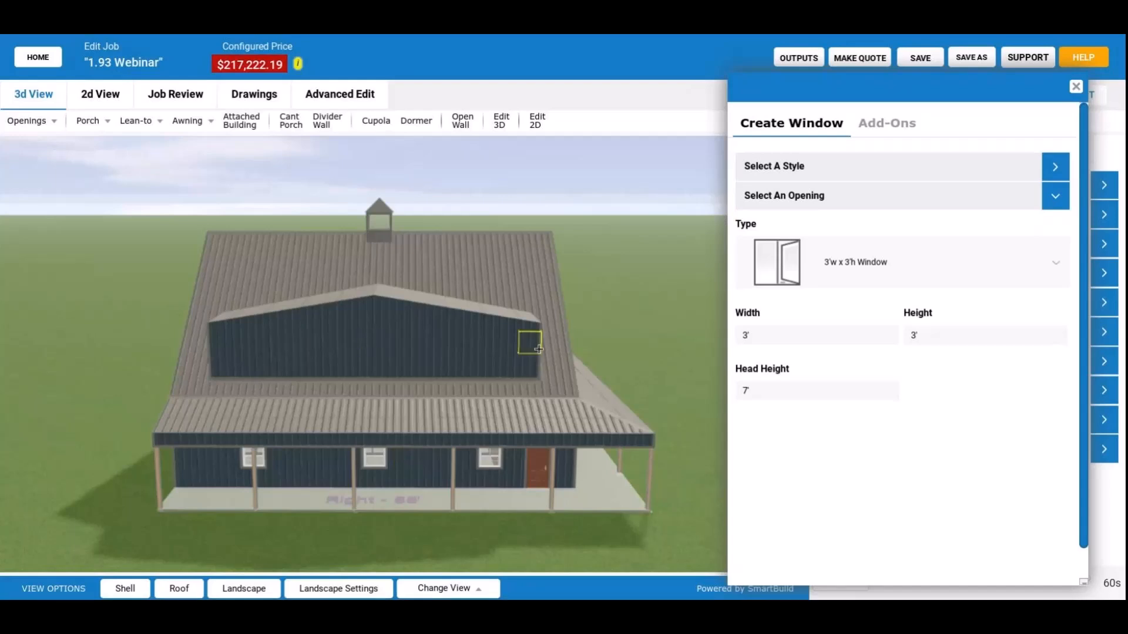
Place windows at both ends and near the middle of the dormer's front wall, then rebuild the model and finish window creation.
left_click(379, 346)
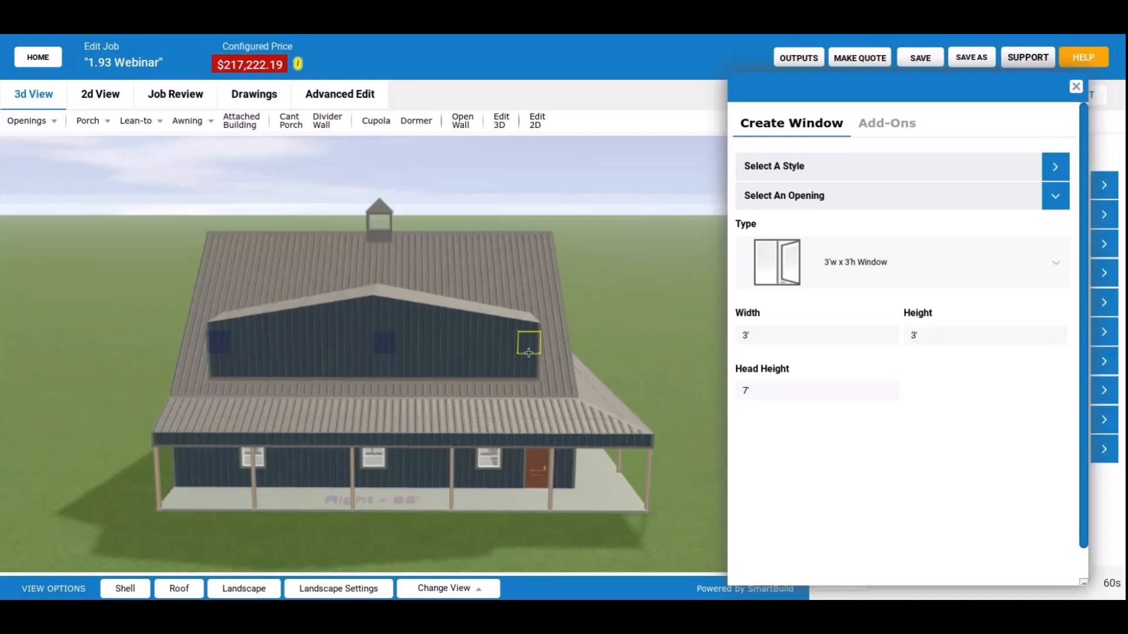
left_click(529, 352)
left_click(840, 579)
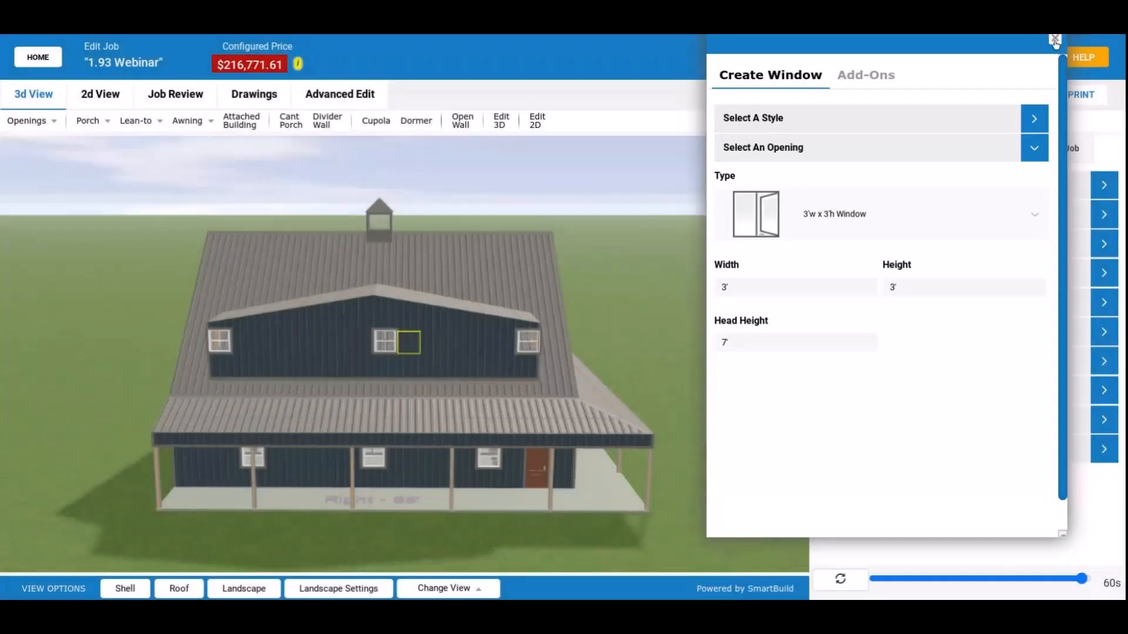
left_click(1054, 39)
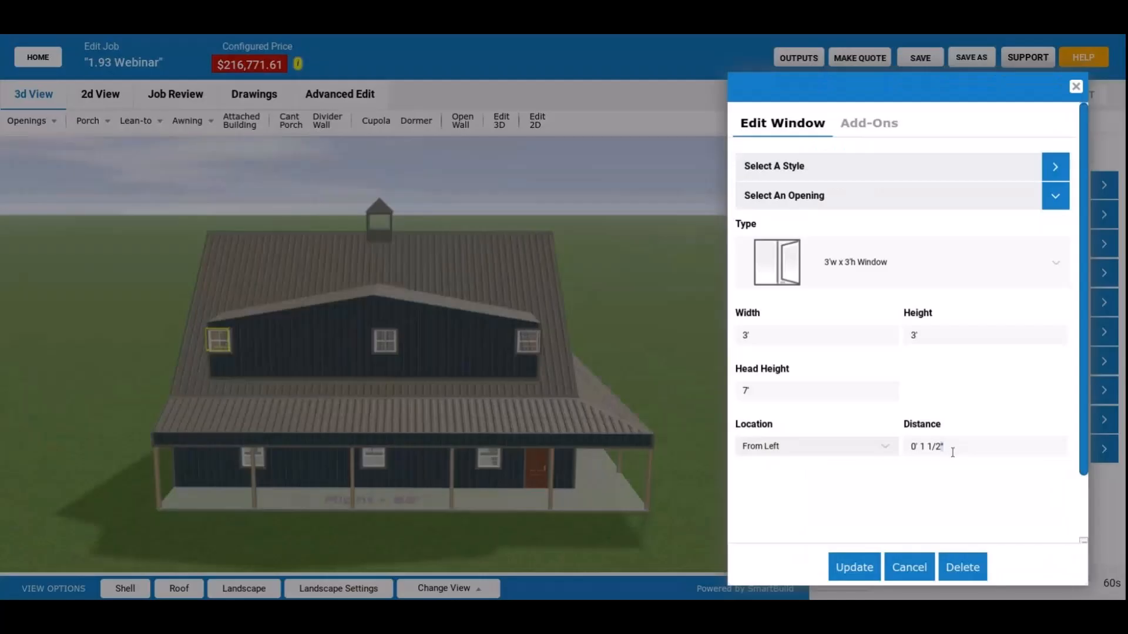
Move the two outer dormer windows inward from the wall's corners by editing their location distances.
triple_click(949, 451)
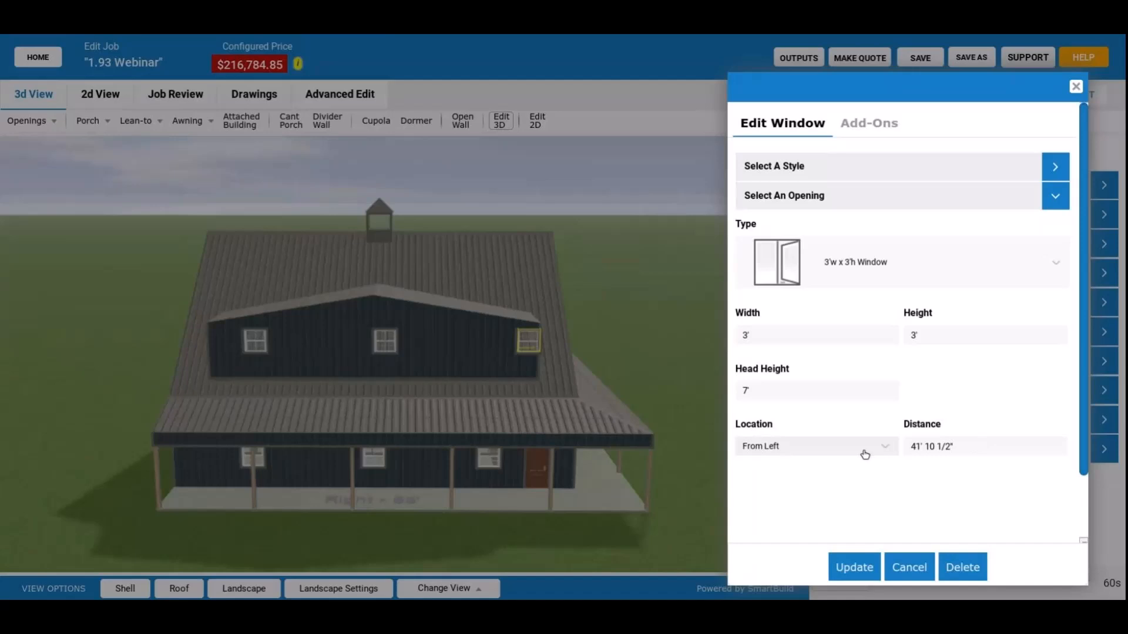
left_click(865, 455)
left_click(956, 447)
key("ctrl+a")
key("Return")
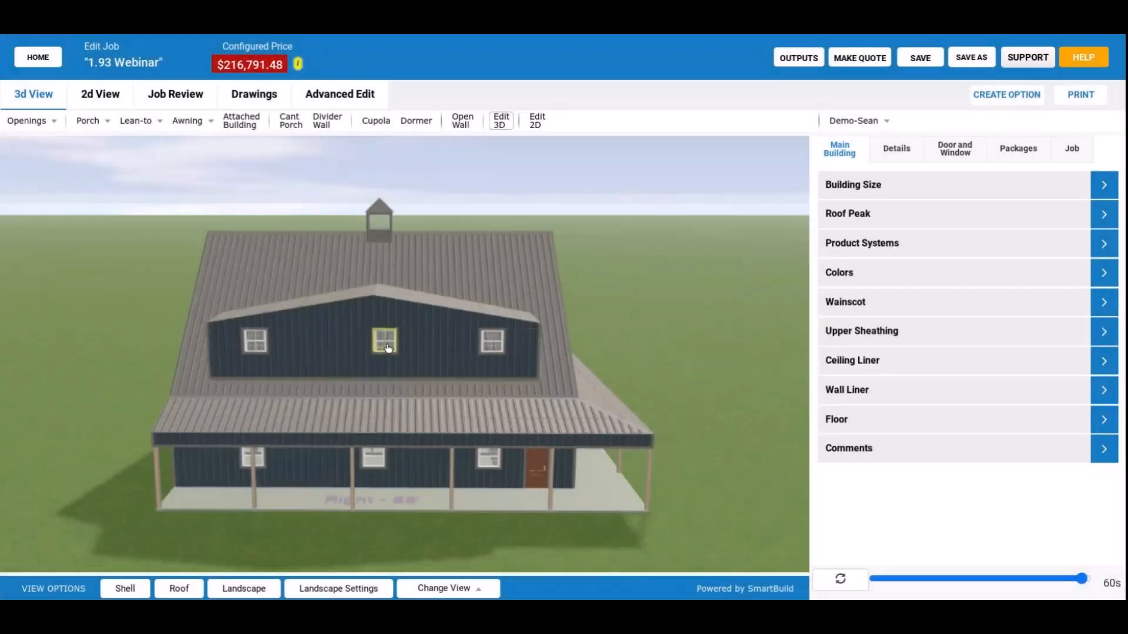
Edit the middle dormer window's location so that it is centered on the front wall.
left_click(386, 346)
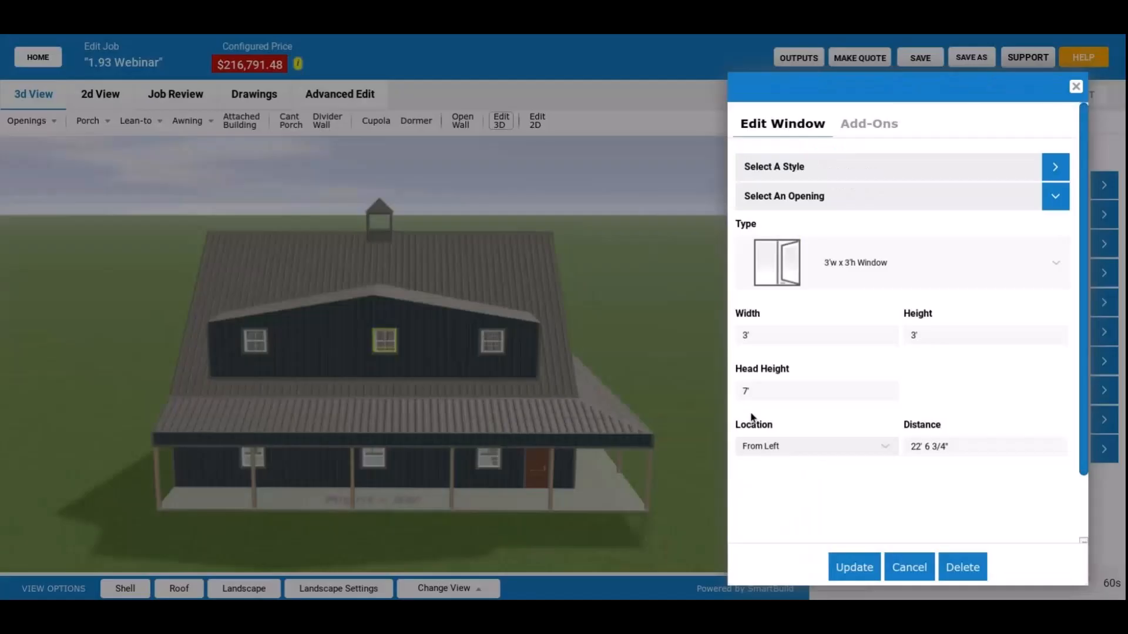
left_click(752, 414)
left_click(921, 447)
key("Return")
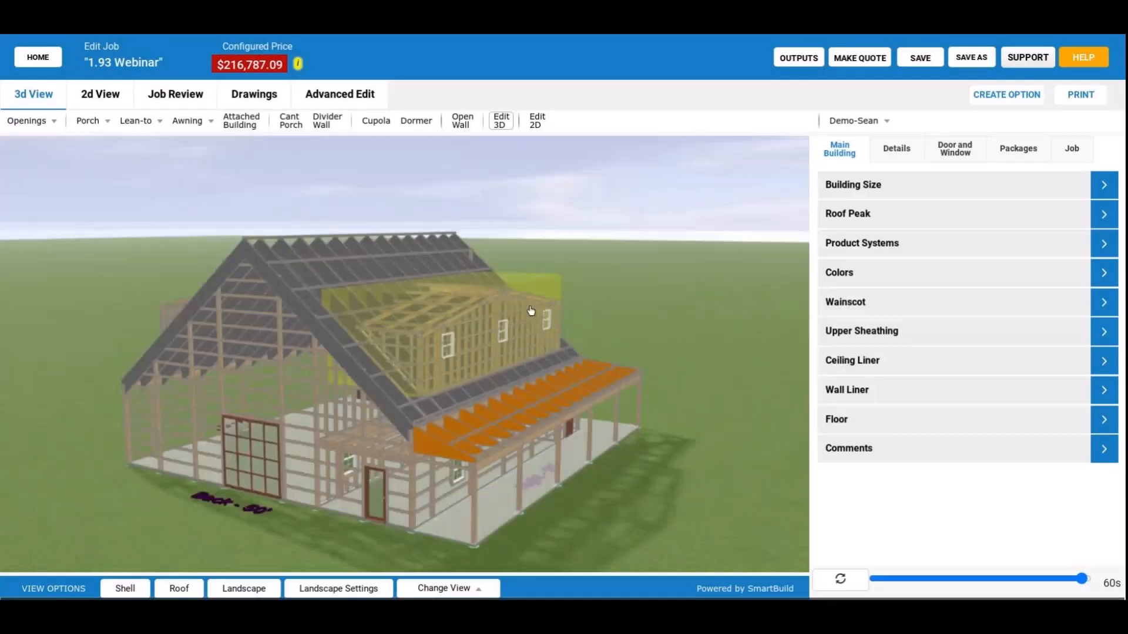
Hide the building's shell and roof and examine the porch-side dormer's wall framing from several angles.
left_click_drag(531, 310, 577, 305)
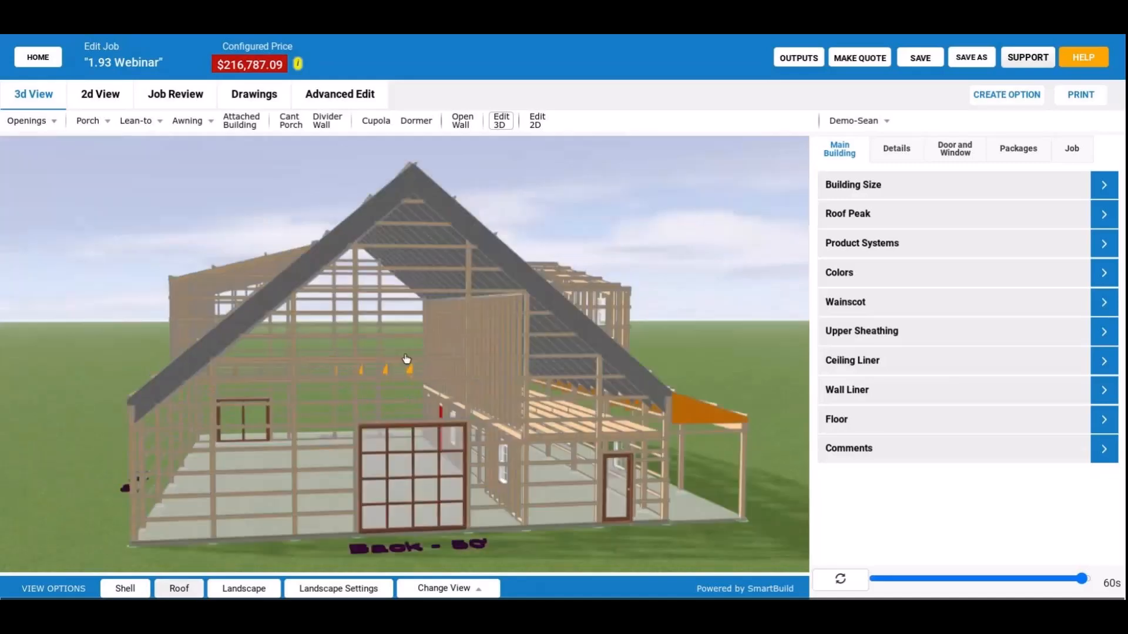
left_click(180, 588)
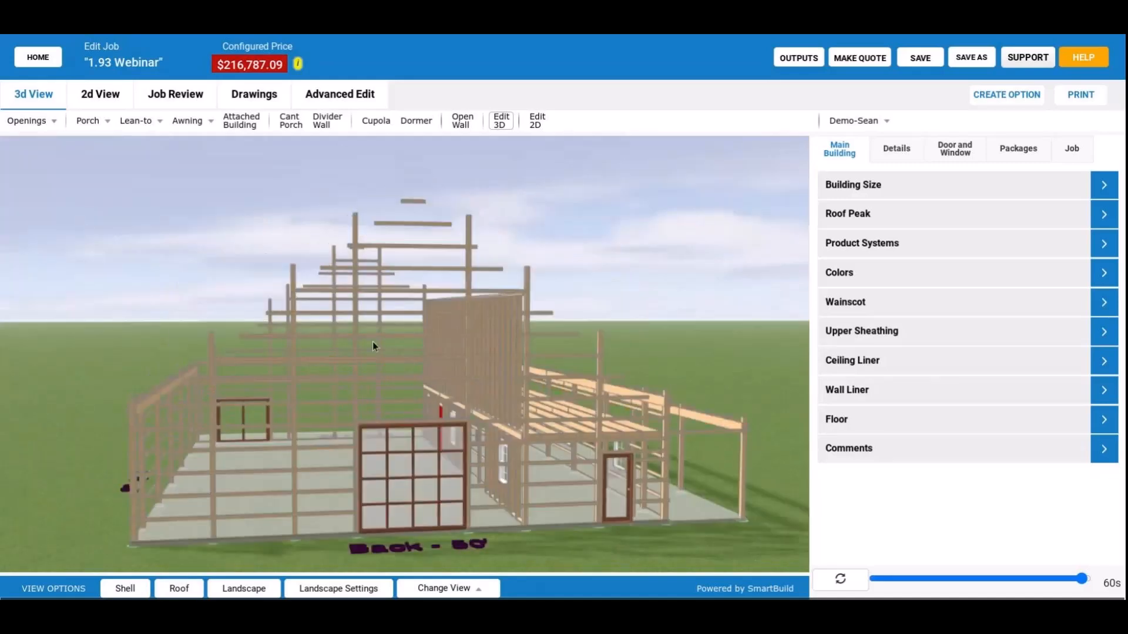
left_click_drag(372, 341, 457, 362)
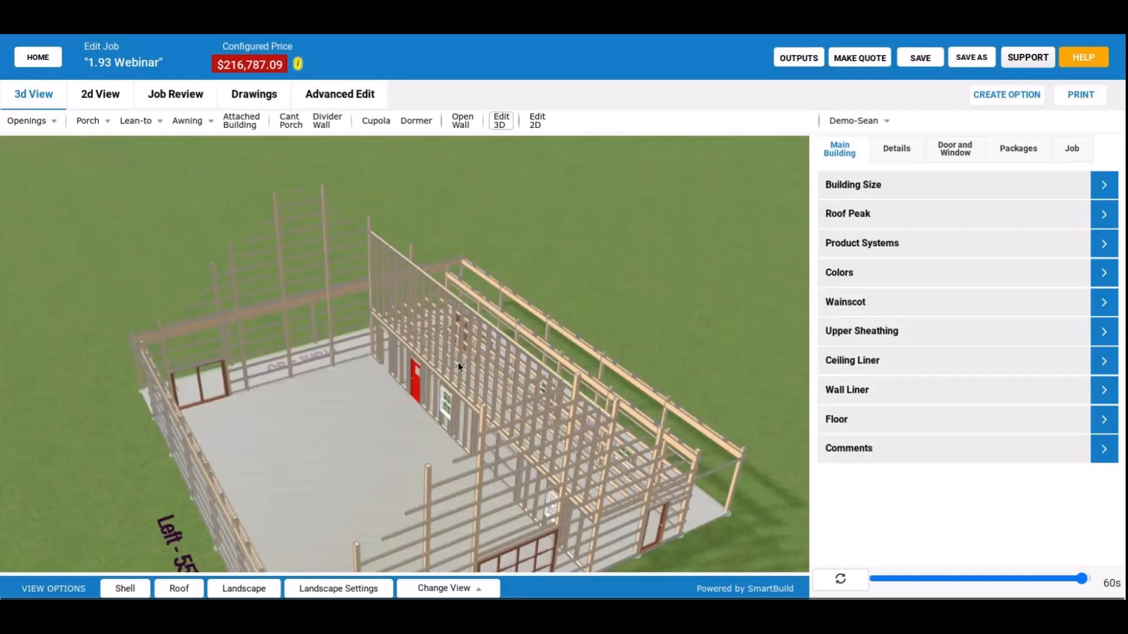
left_click_drag(457, 362, 518, 333)
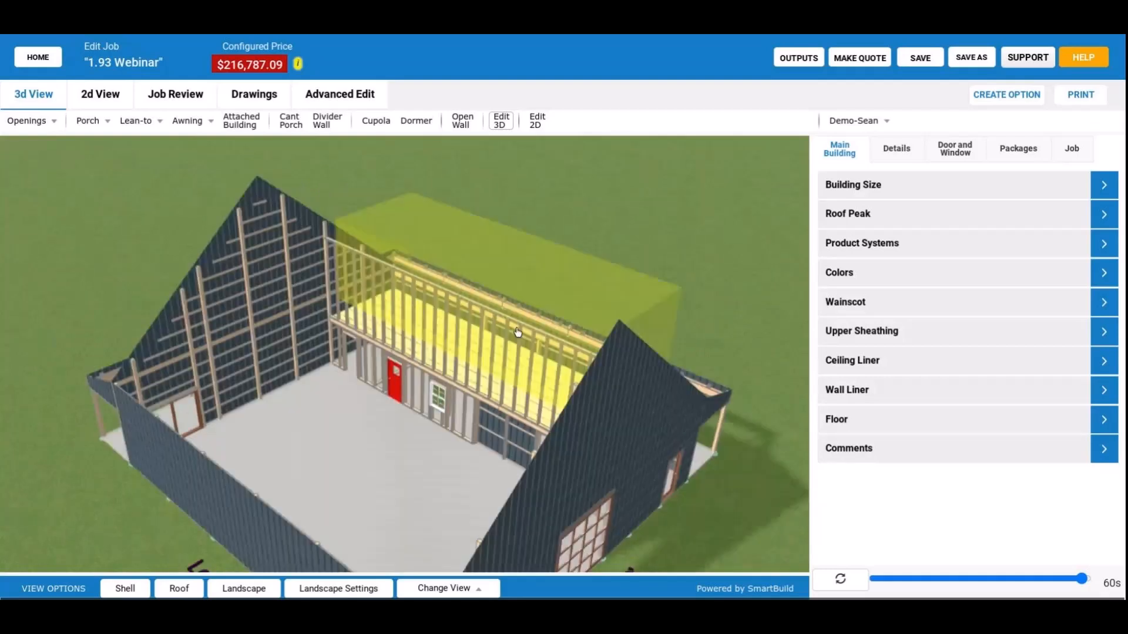
Toggle the roof off and on to compare the open interior with the roofed building and its dormers.
left_click(180, 588)
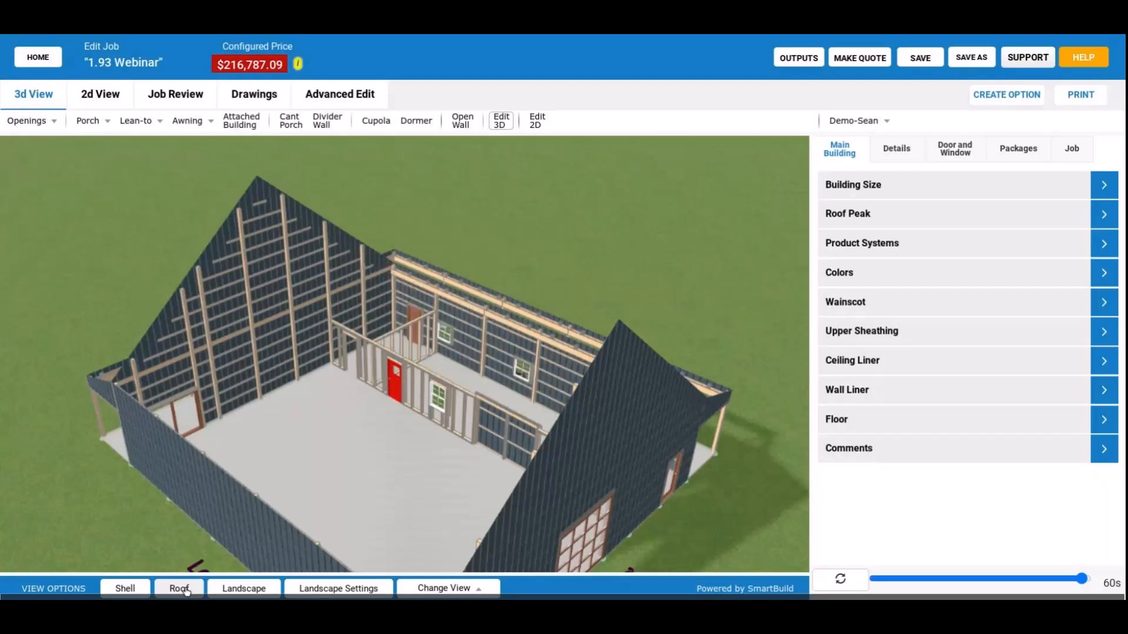
left_click(185, 590)
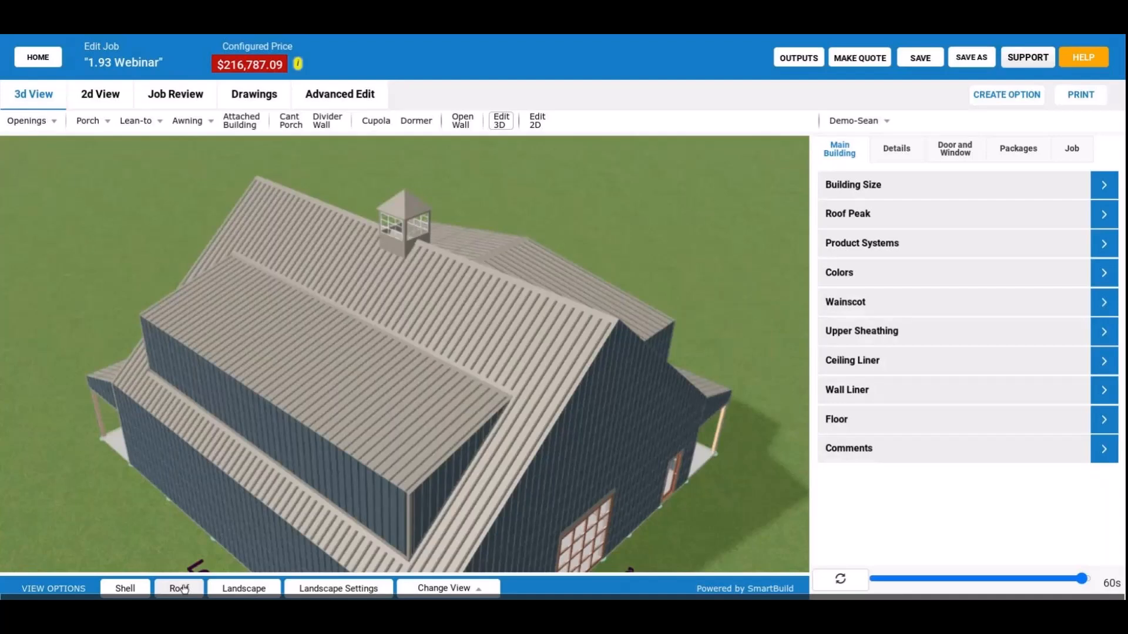
left_click(184, 589)
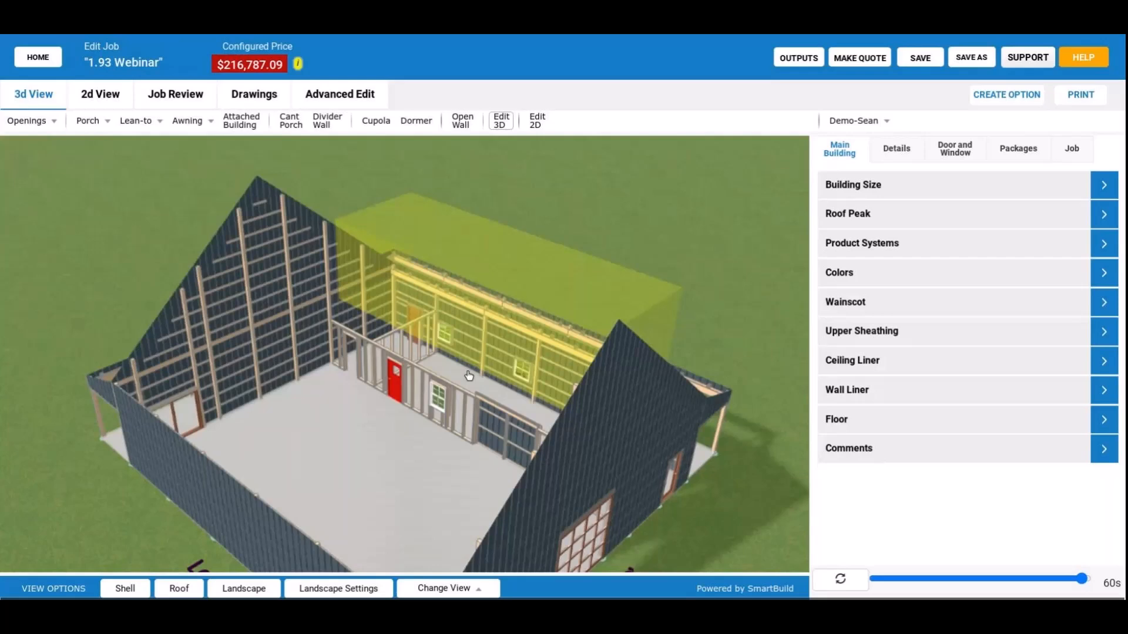
left_click(174, 588)
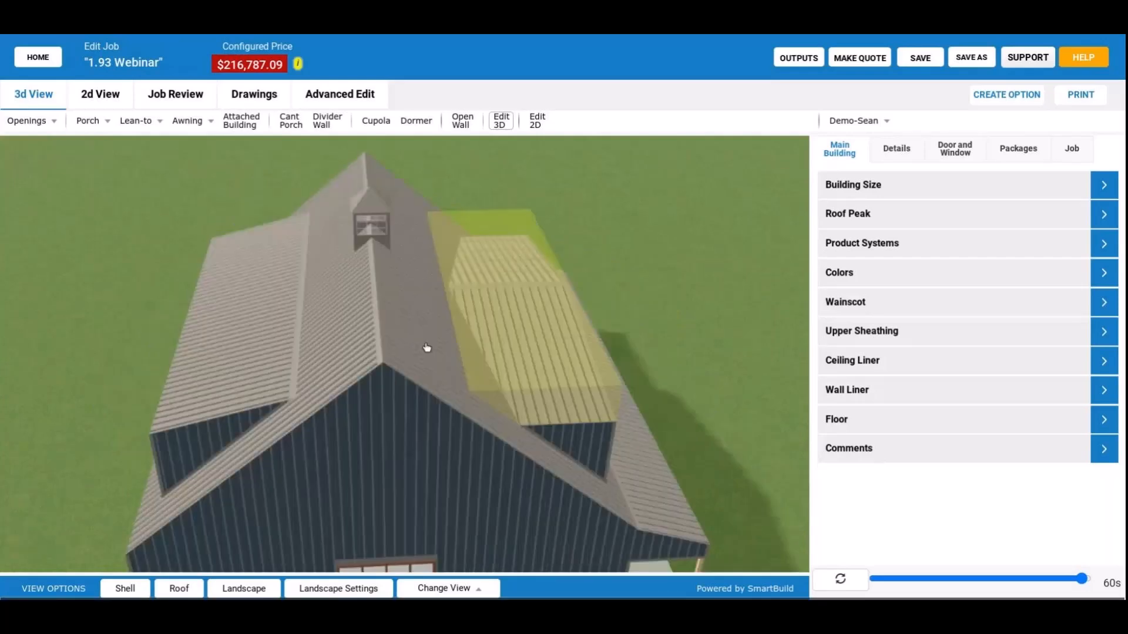
left_click_drag(426, 347, 521, 303)
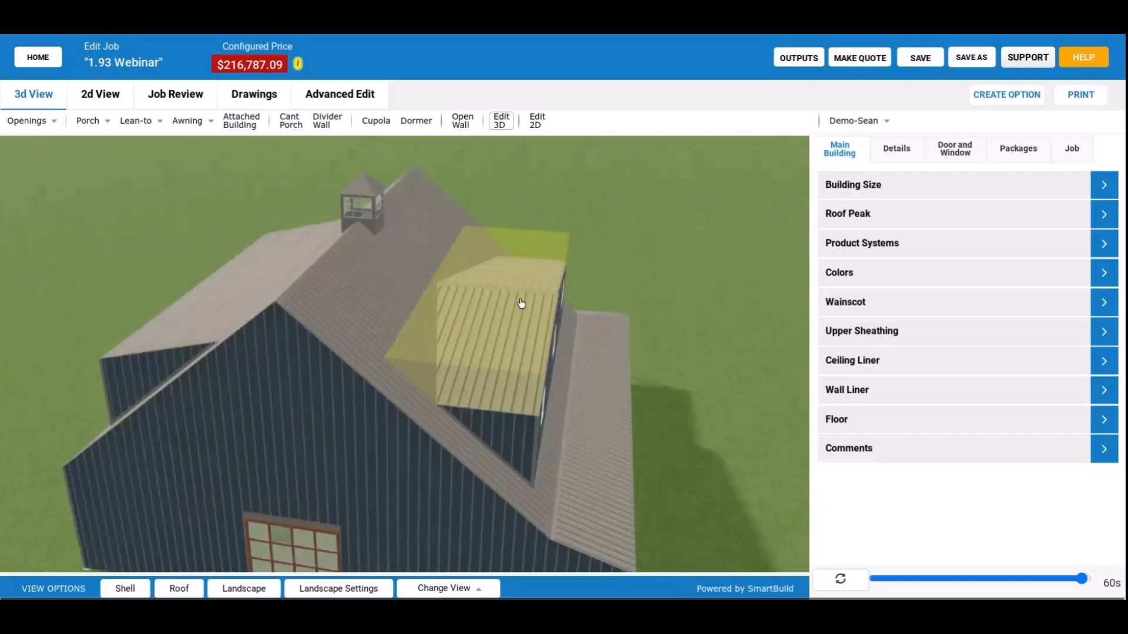
Hide the roof and examine the upper floor and interior stud wall beneath the porch-side dormer from several angles.
left_click_drag(463, 349, 393, 320)
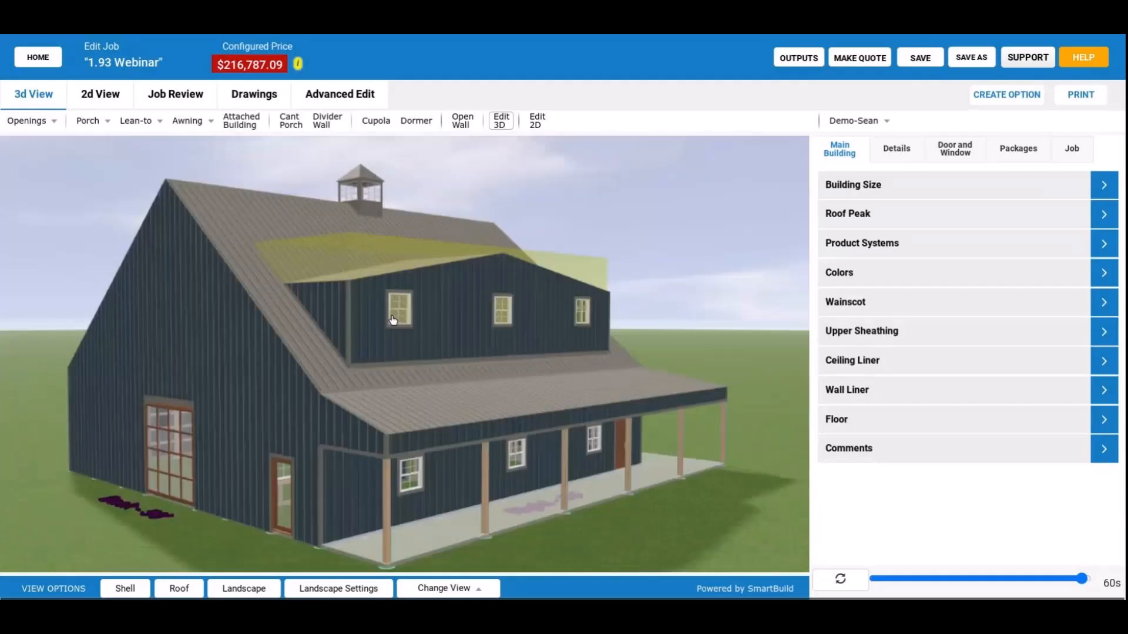
left_click(184, 586)
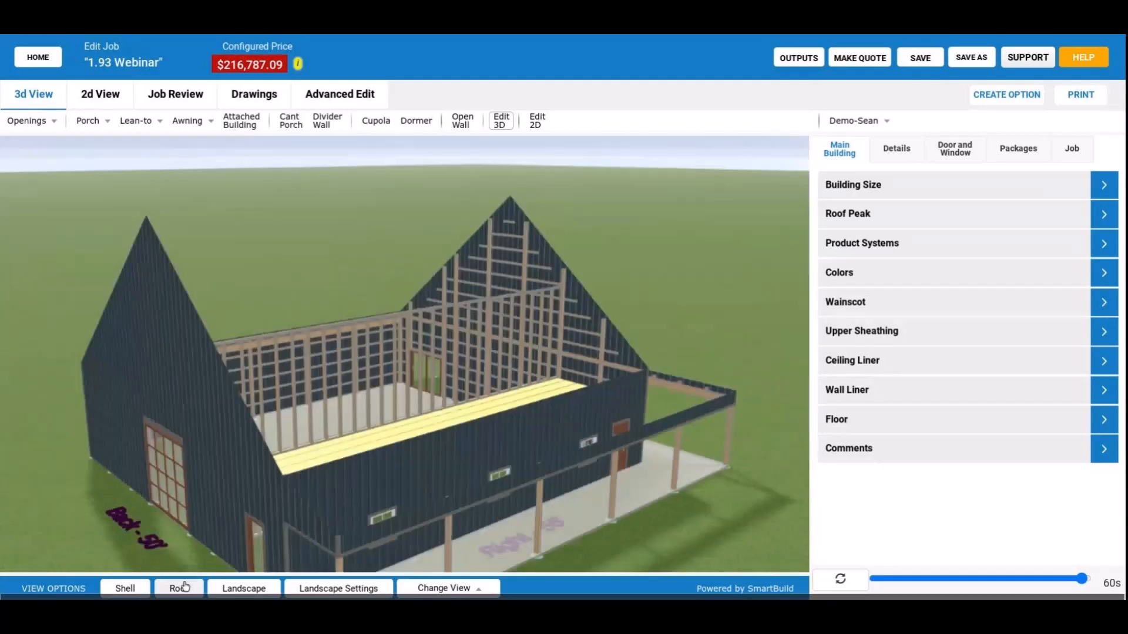
left_click_drag(386, 413, 399, 438)
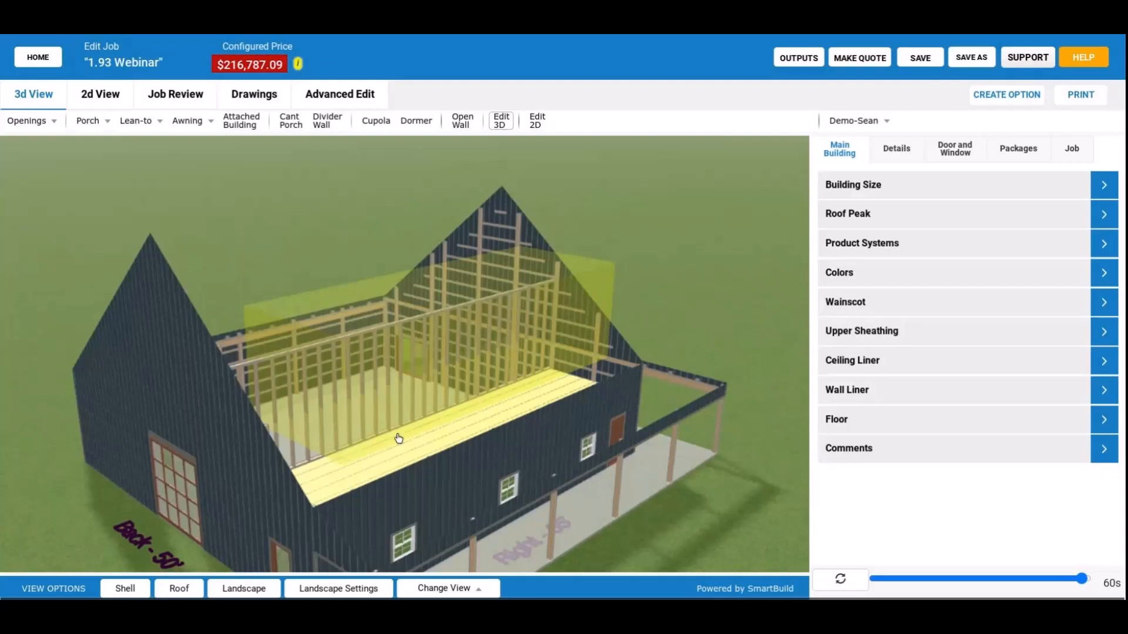
left_click_drag(399, 438, 249, 548)
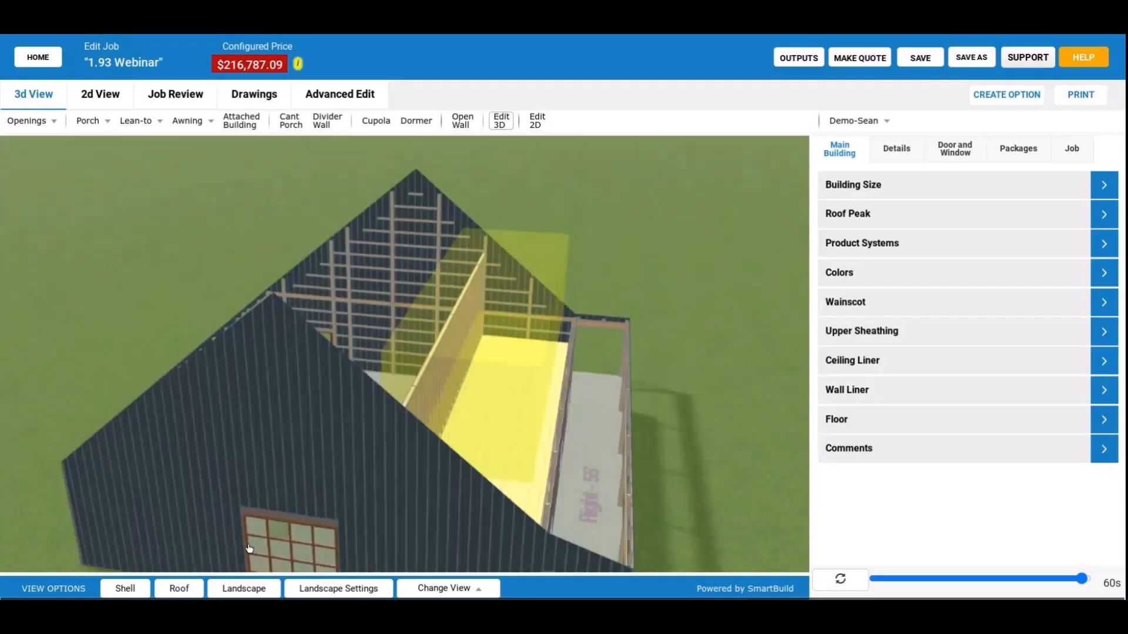
left_click(179, 589)
left_click_drag(421, 423, 456, 416)
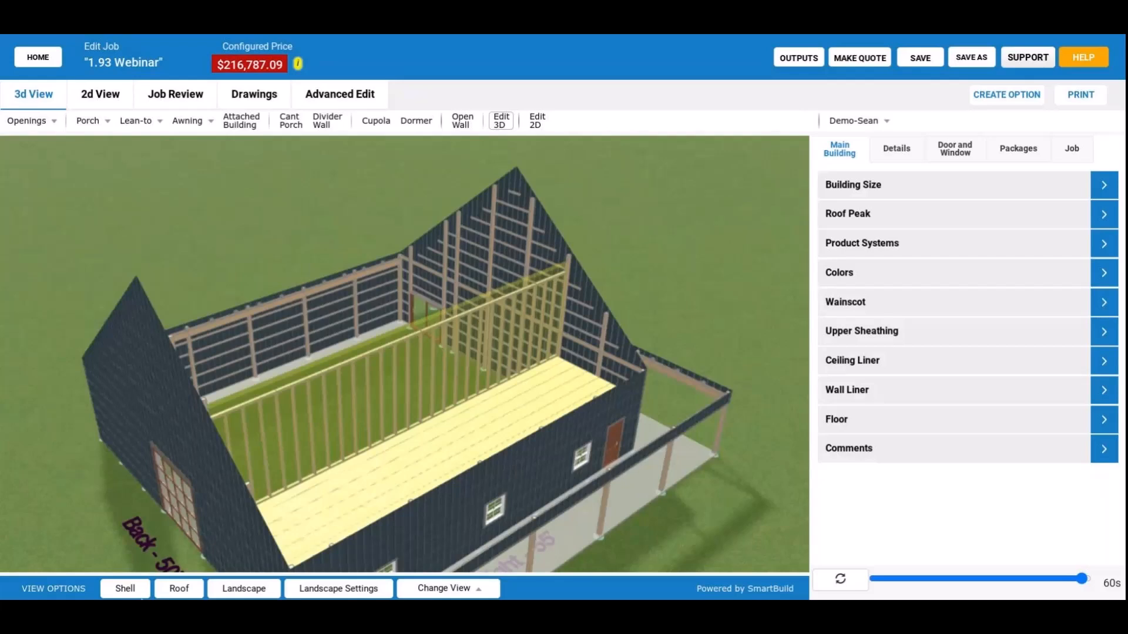
Toggle the building's shell and examine the rafter framing where the porch-side dormer meets the main roof.
left_click(128, 586)
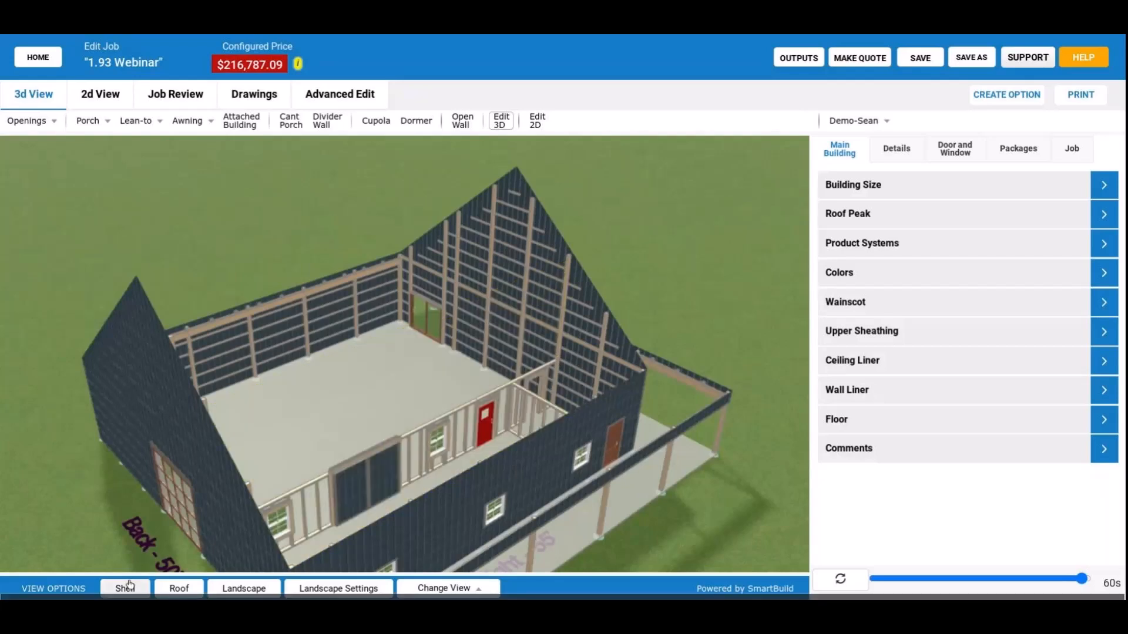
left_click(128, 585)
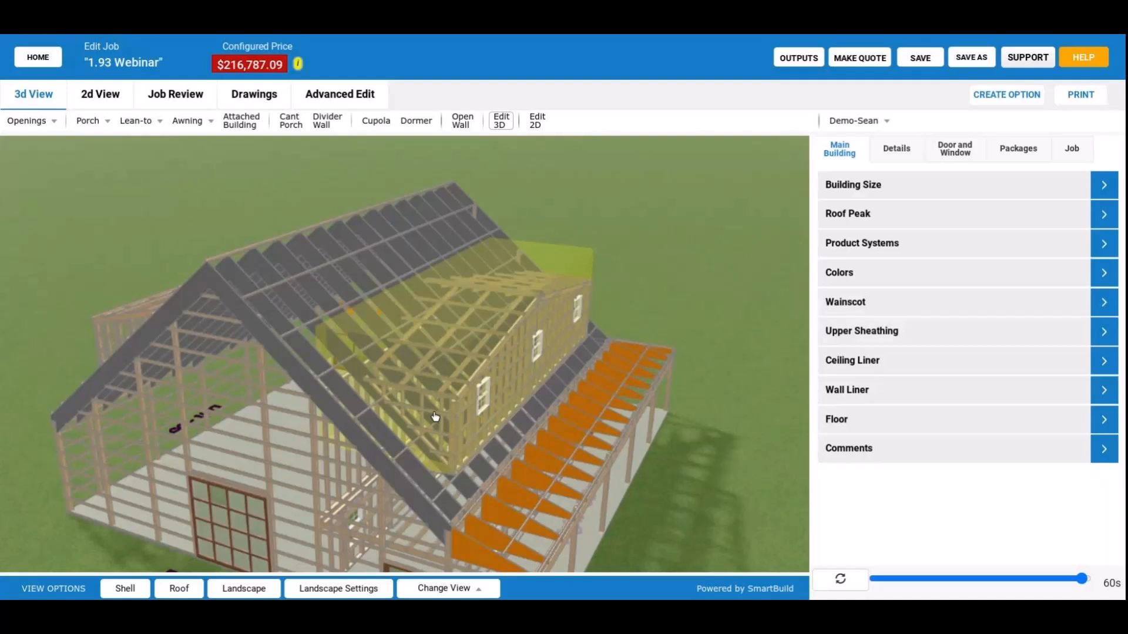
left_click_drag(434, 417, 395, 409)
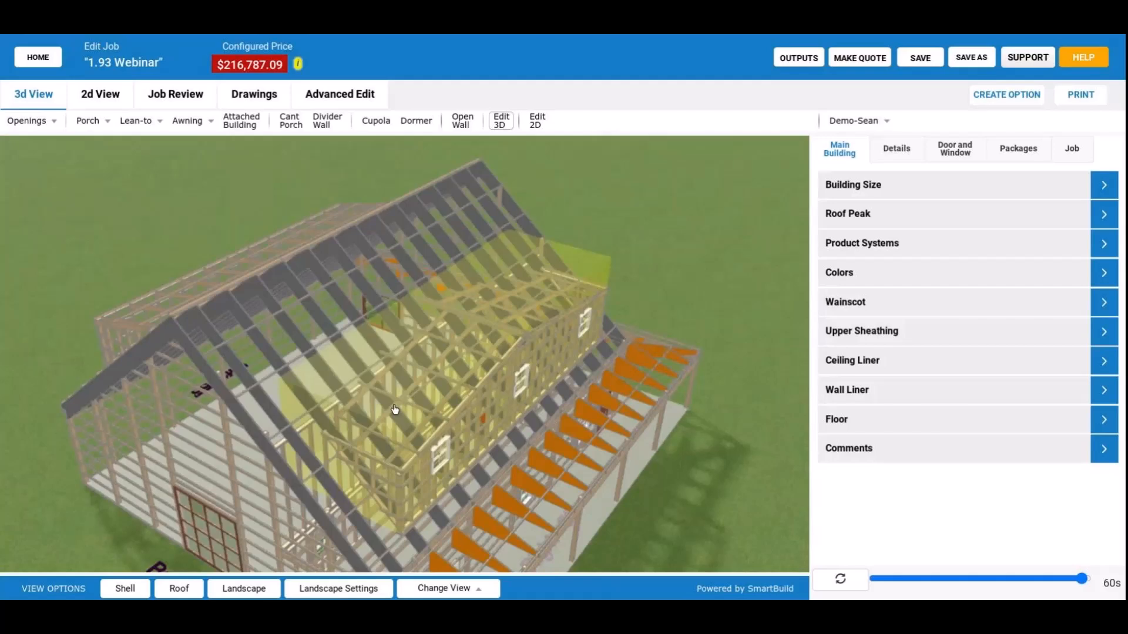
left_click_drag(394, 409, 470, 401)
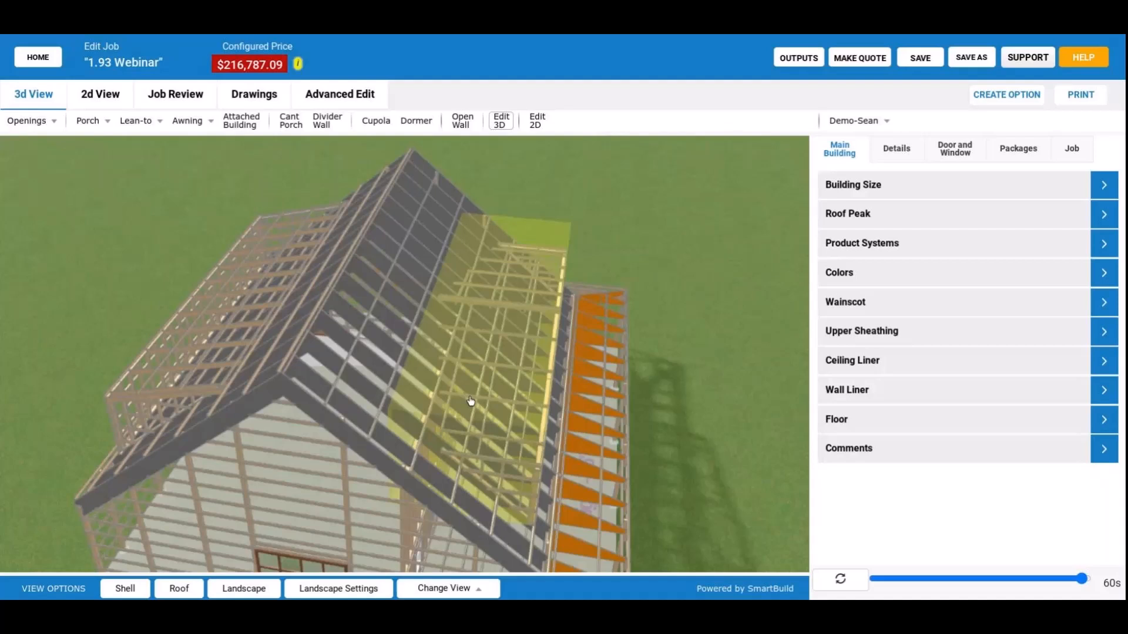
left_click_drag(470, 401, 490, 452)
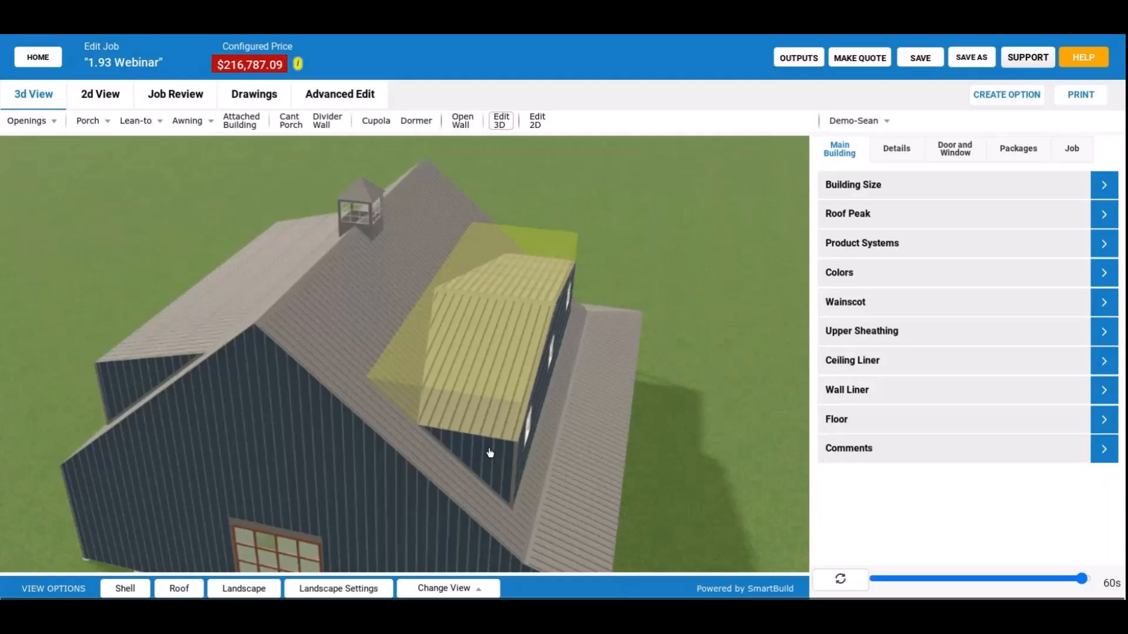
Inspect the dormer area from beneath and inside the building, then return to an exterior view of the porch side.
left_click_drag(490, 452, 554, 322)
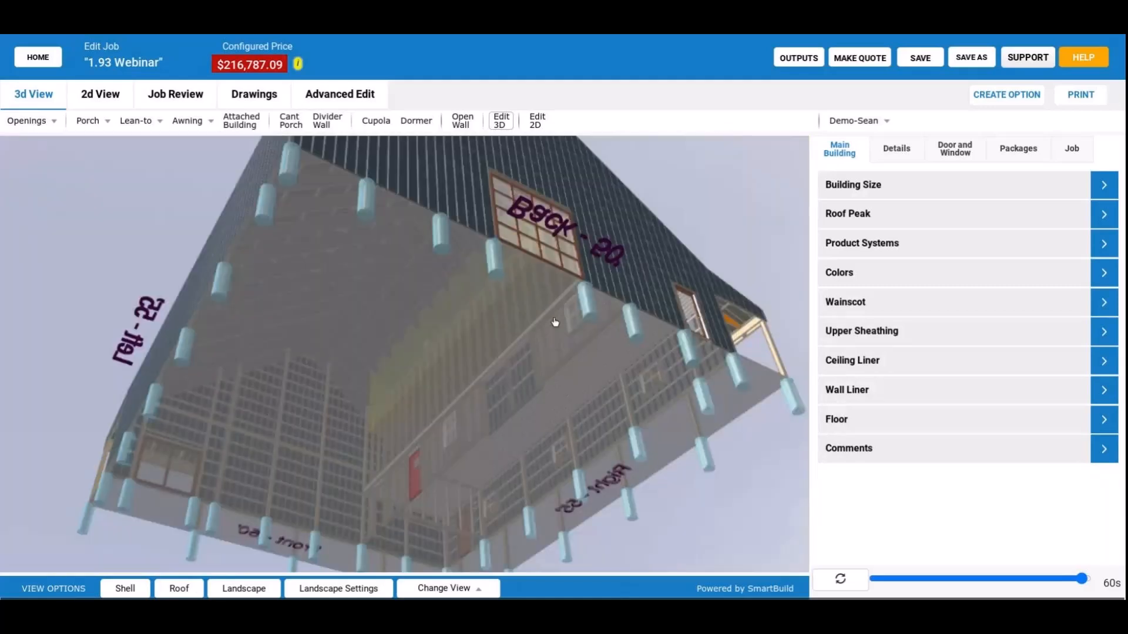
left_click_drag(555, 322, 463, 460)
scroll(463, 461, "up", 6)
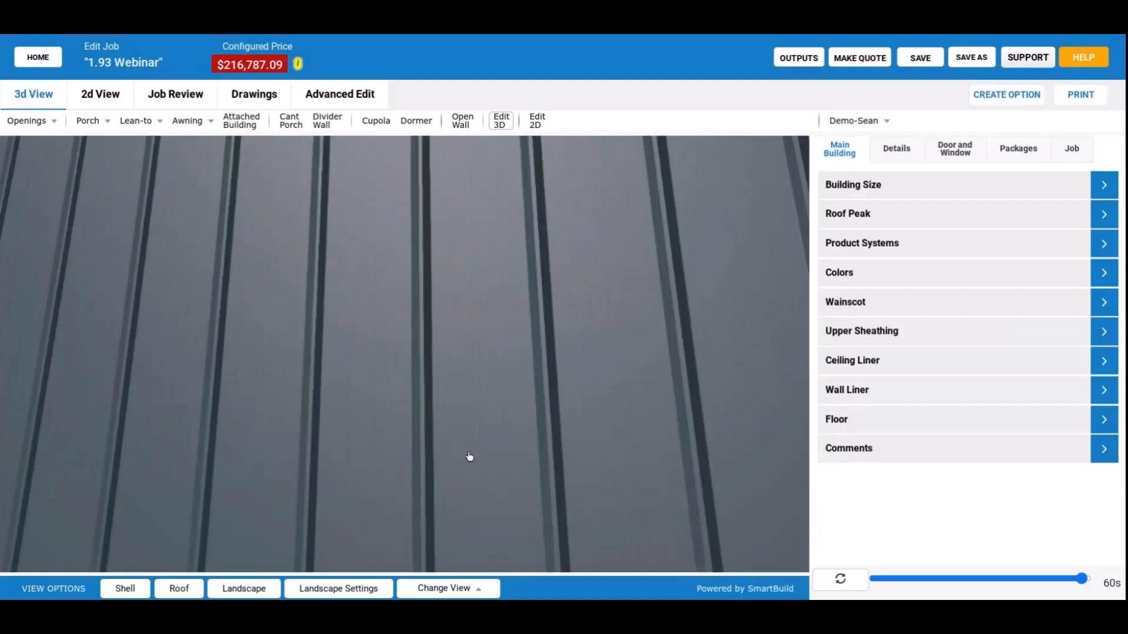
left_click_drag(470, 456, 425, 466)
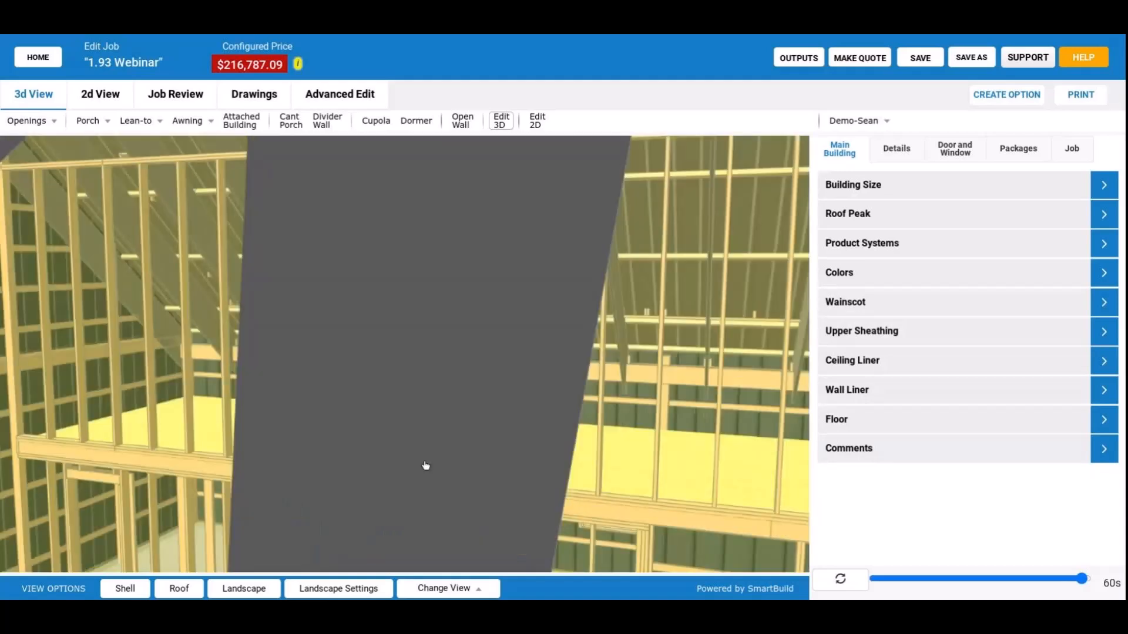
left_click_drag(426, 466, 501, 318)
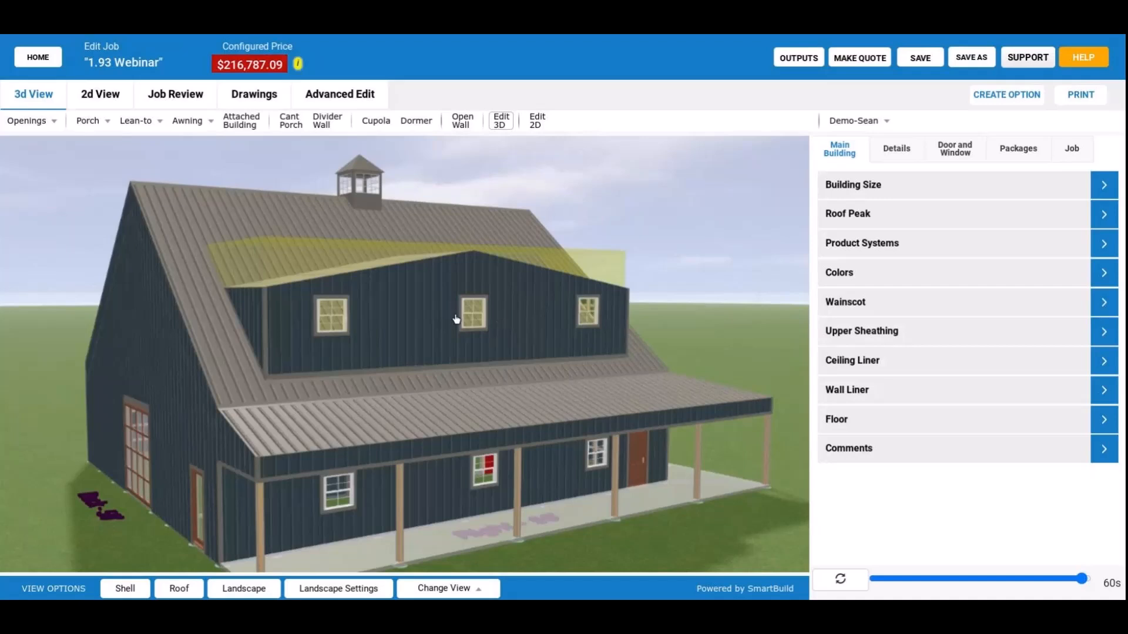
left_click_drag(456, 319, 499, 345)
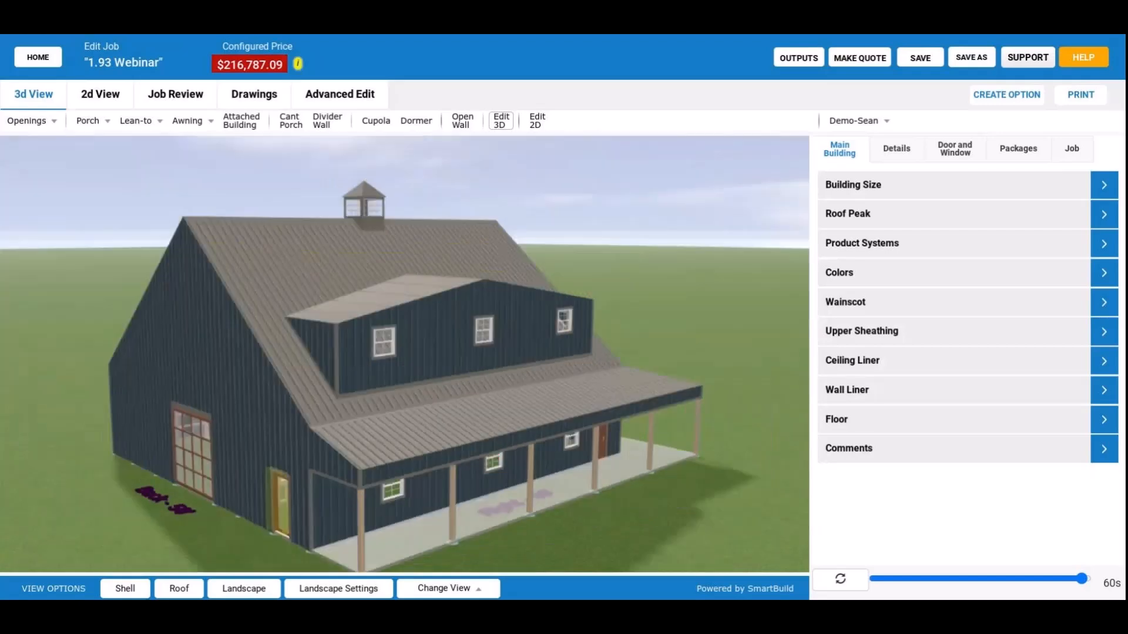
Examine the building's exterior from several angles, including the wide dormer, its three windows, the porch and the cupola.
left_click(120, 587)
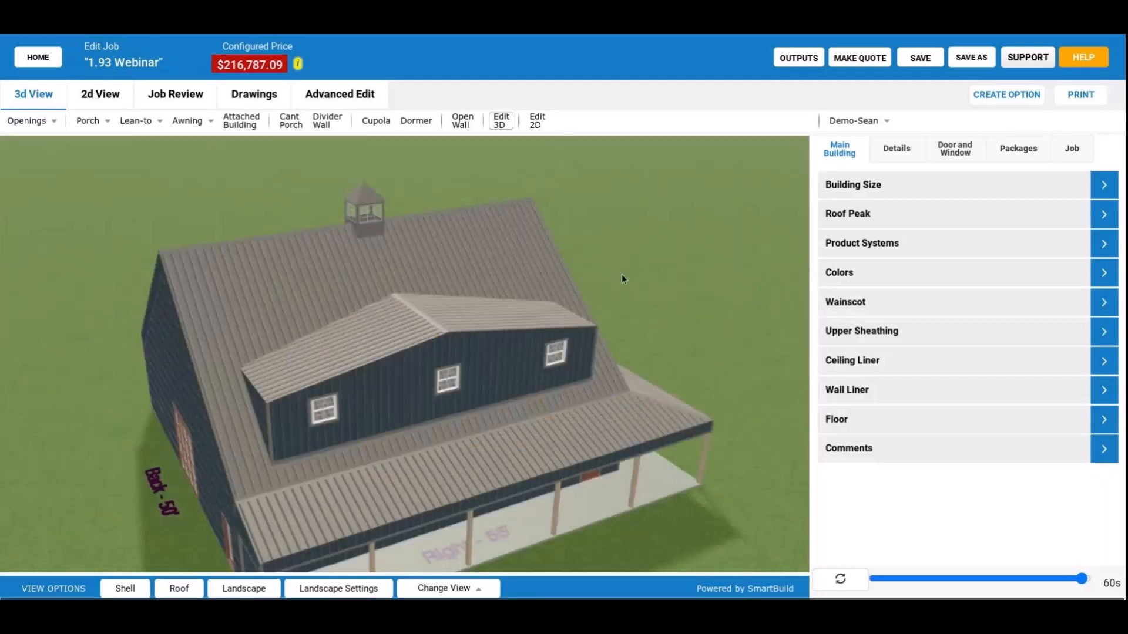
left_click_drag(622, 274, 643, 255)
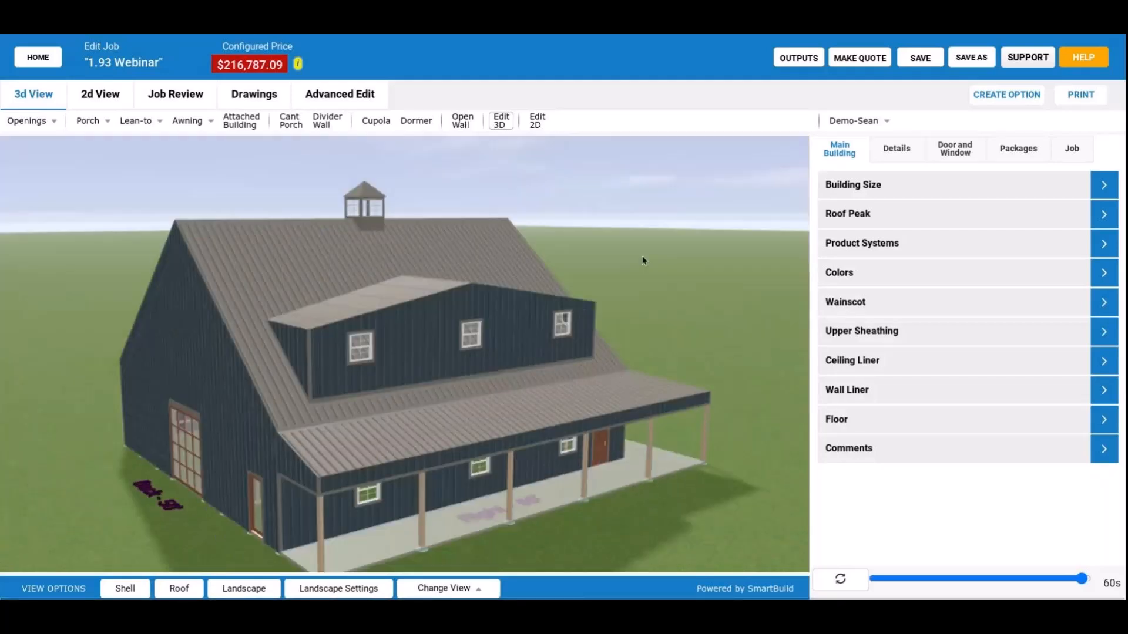
left_click_drag(642, 256, 660, 252)
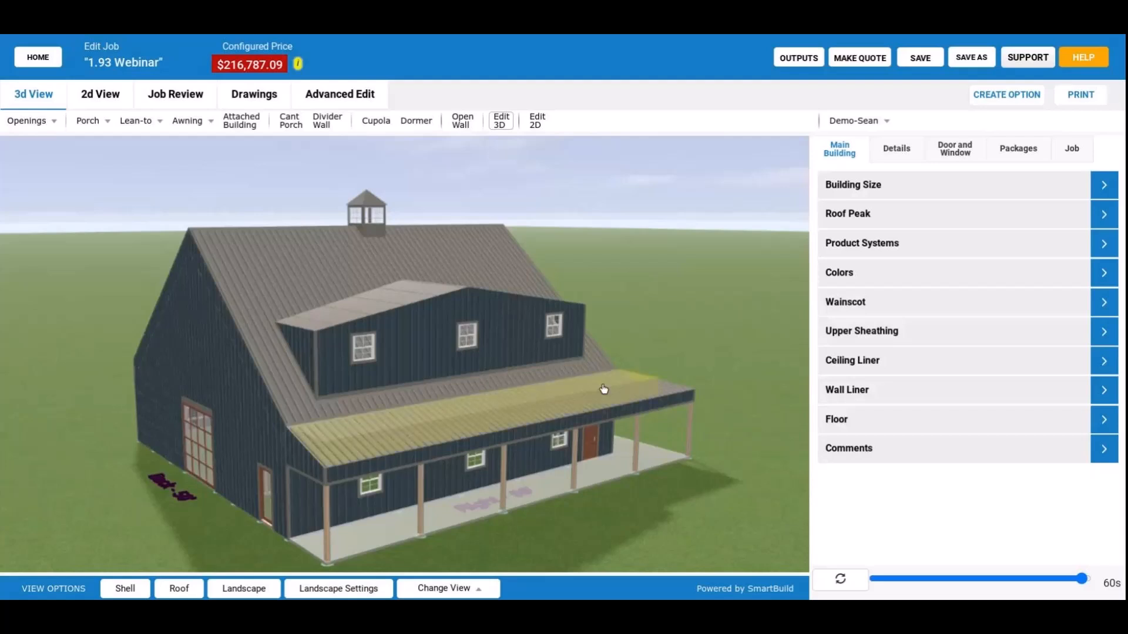
left_click_drag(604, 389, 397, 500)
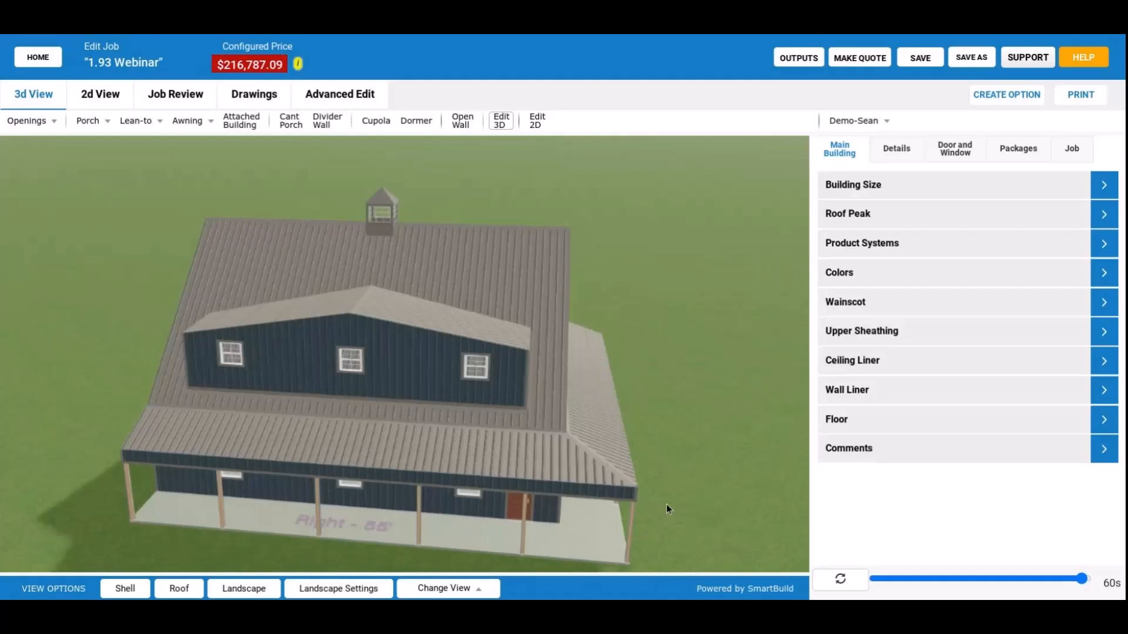
left_click_drag(666, 504, 516, 299)
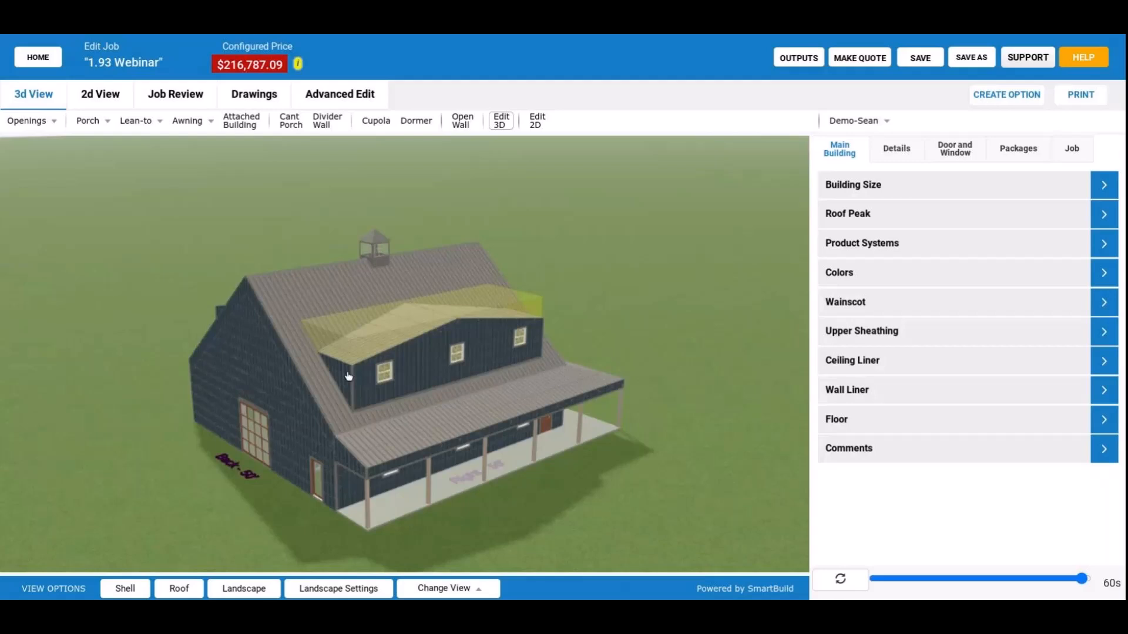
left_click_drag(349, 376, 375, 357)
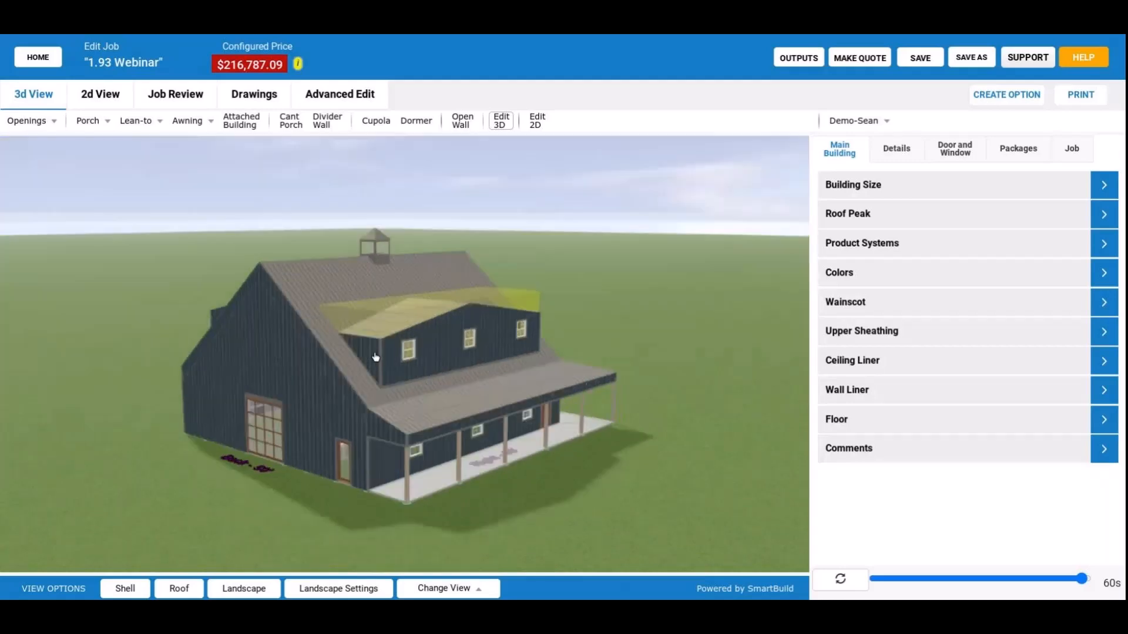
left_click_drag(376, 357, 408, 361)
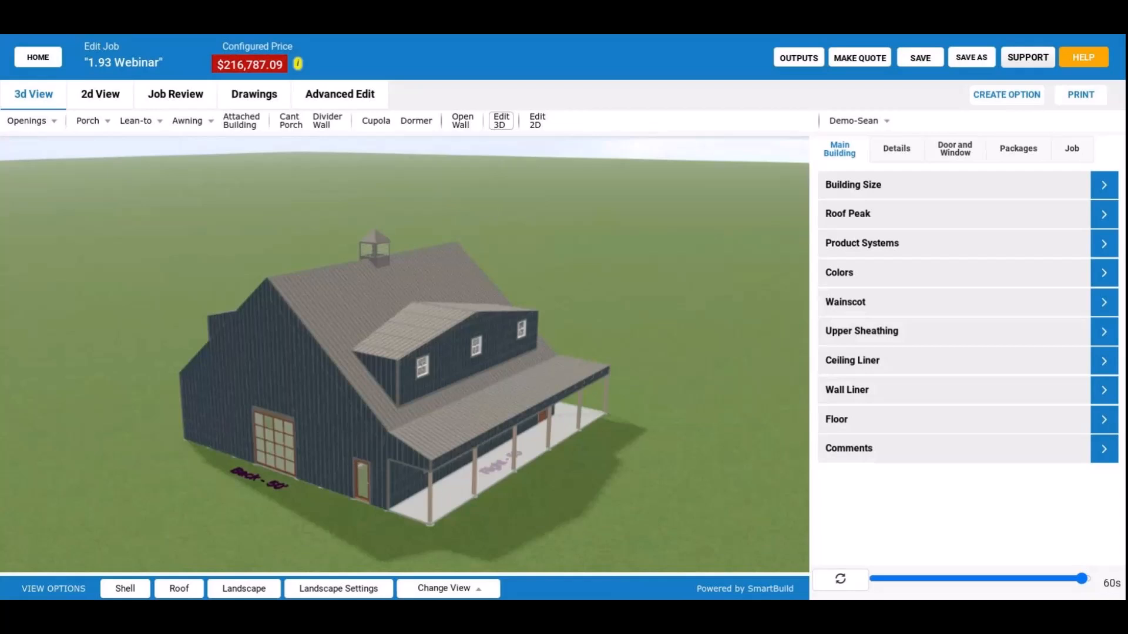
mouse_move(449, 394)
left_mouse_down()
mouse_move(510, 411)
mouse_move(449, 411)
left_mouse_up()
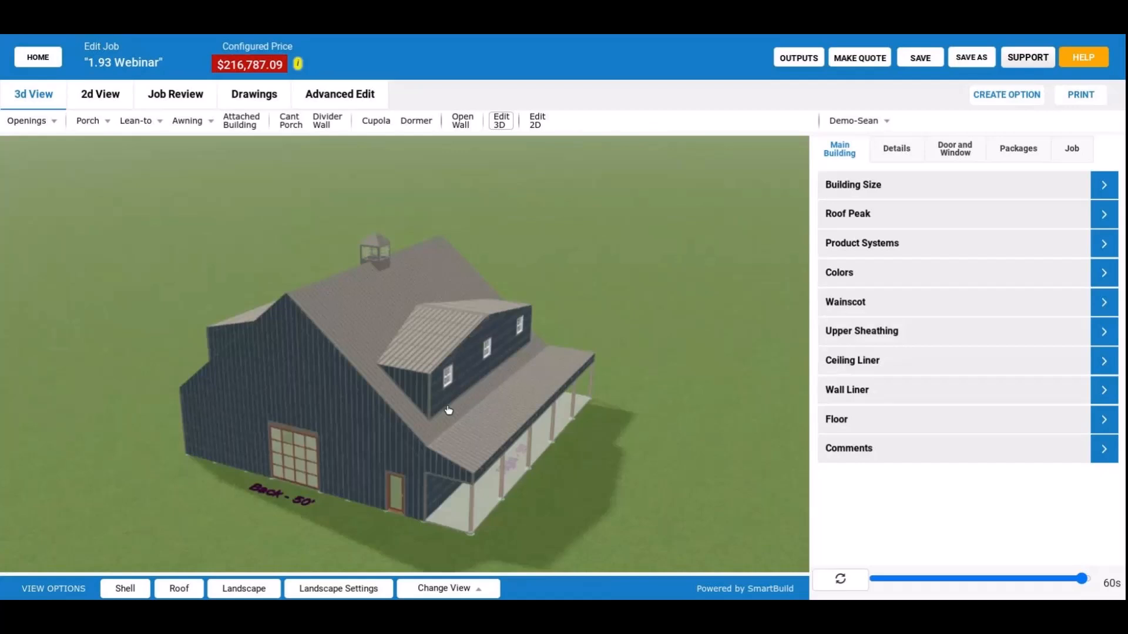
left_click_drag(449, 411, 443, 397)
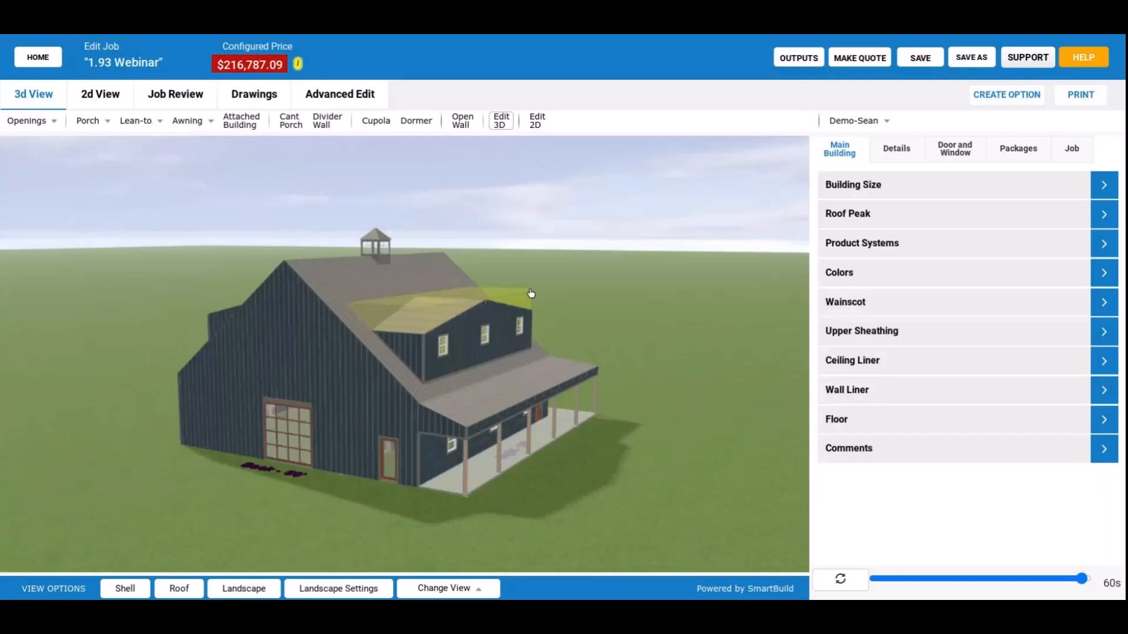
left_click_drag(530, 293, 480, 321)
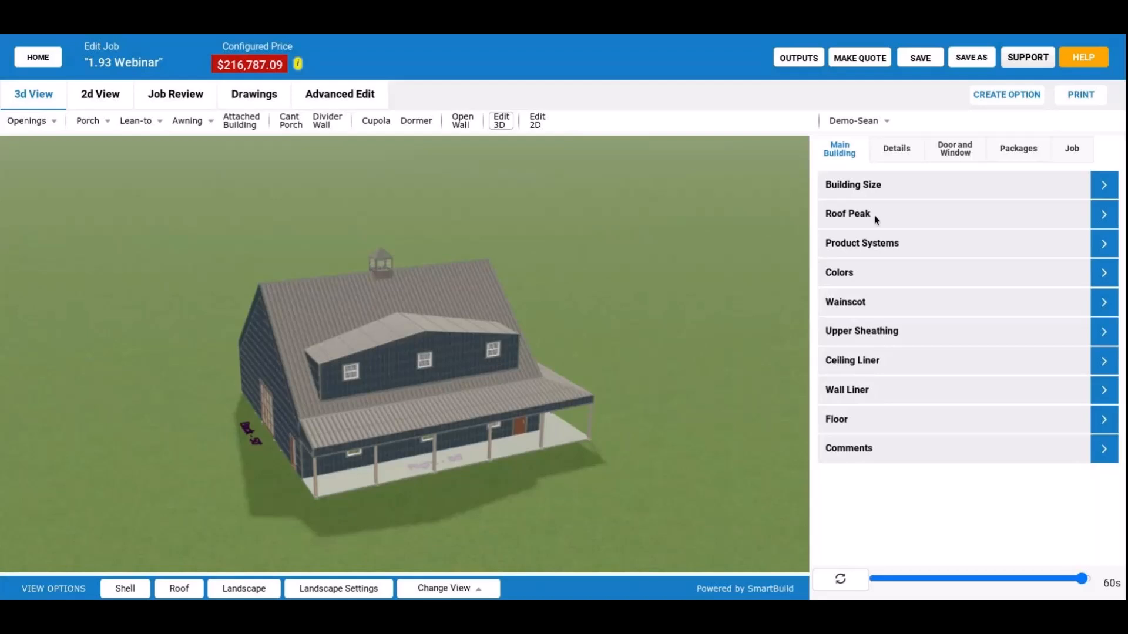
Review the Wall Girt Framing settings in the building details.
left_click(896, 150)
scroll(862, 353, "down", 1)
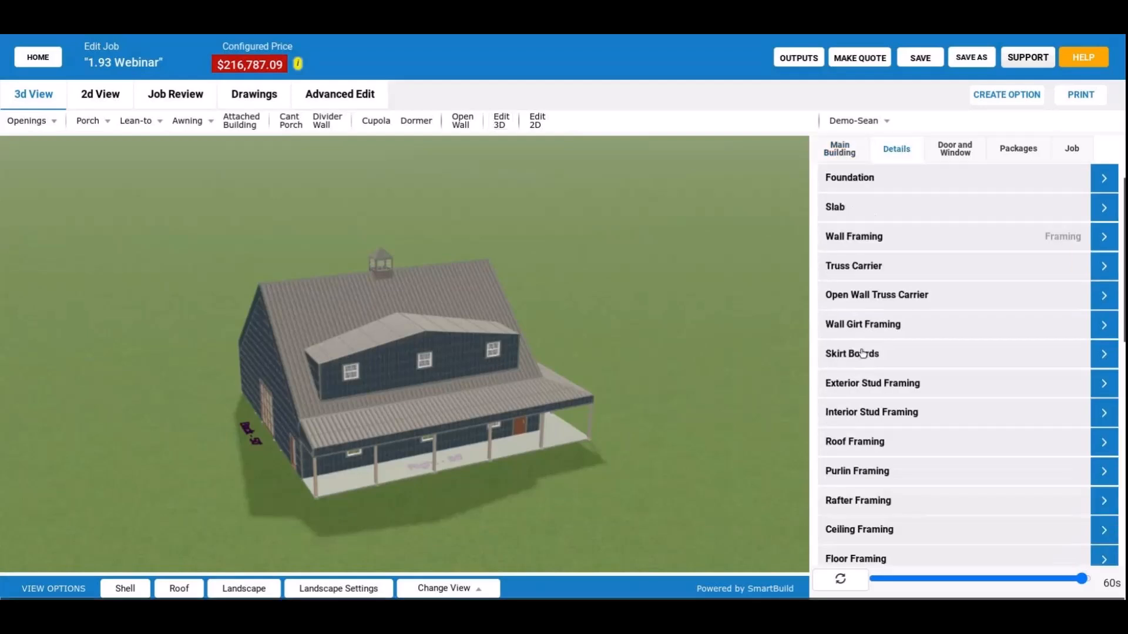
left_click(904, 326)
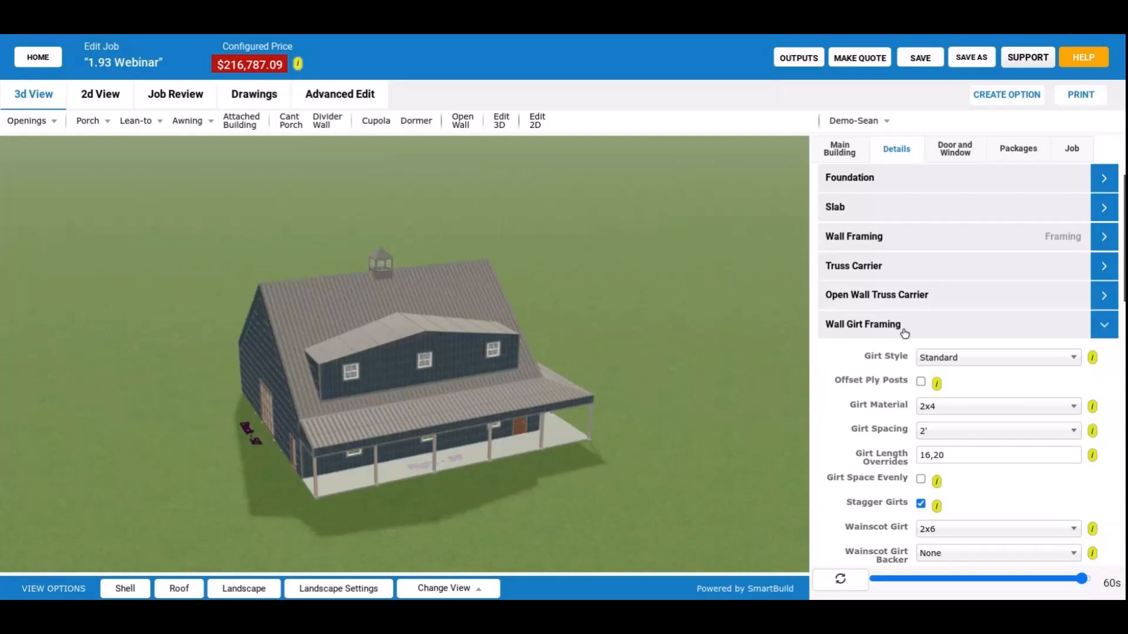
left_click(913, 333)
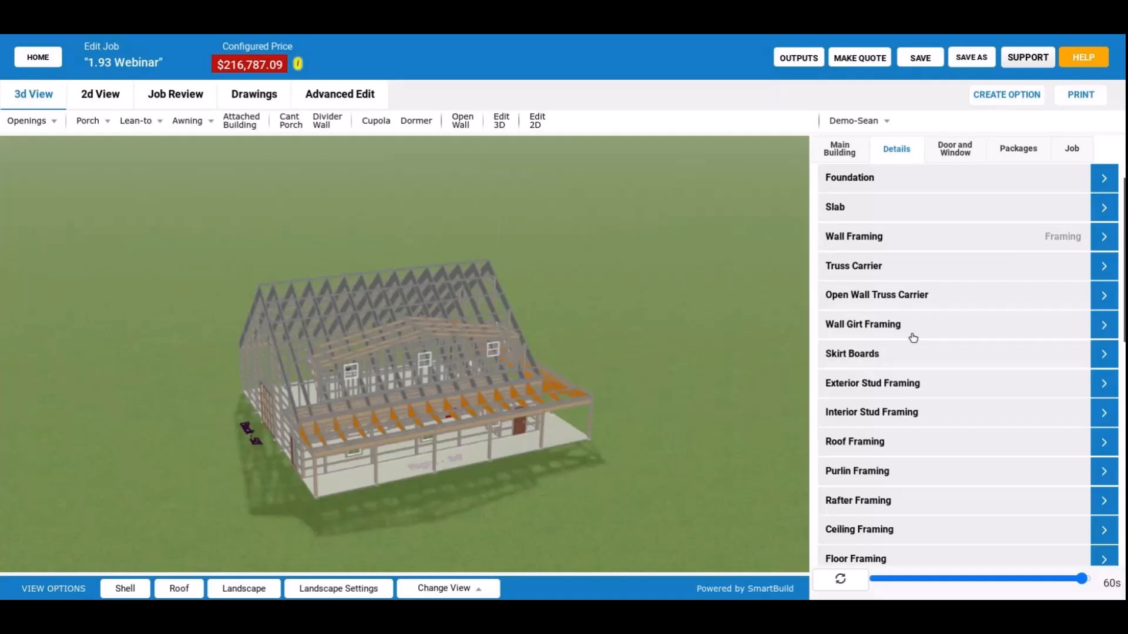
Inspect the exposed framing at the building's ground-level corner and review the Skirt Boards settings.
left_click_drag(607, 379, 684, 352)
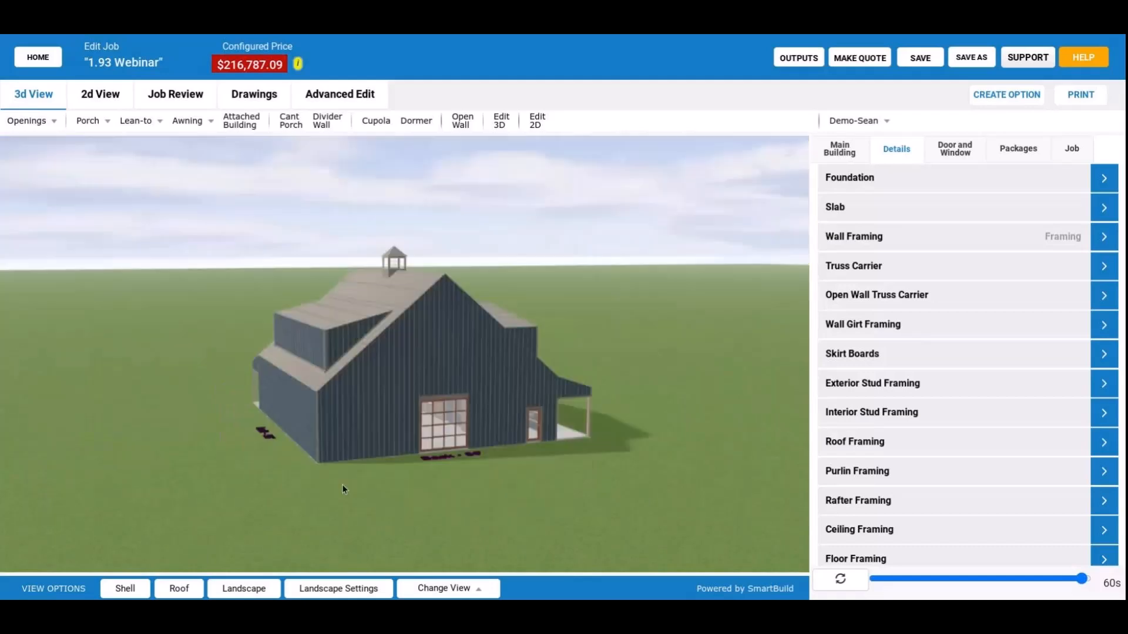
left_click_drag(344, 489, 352, 480)
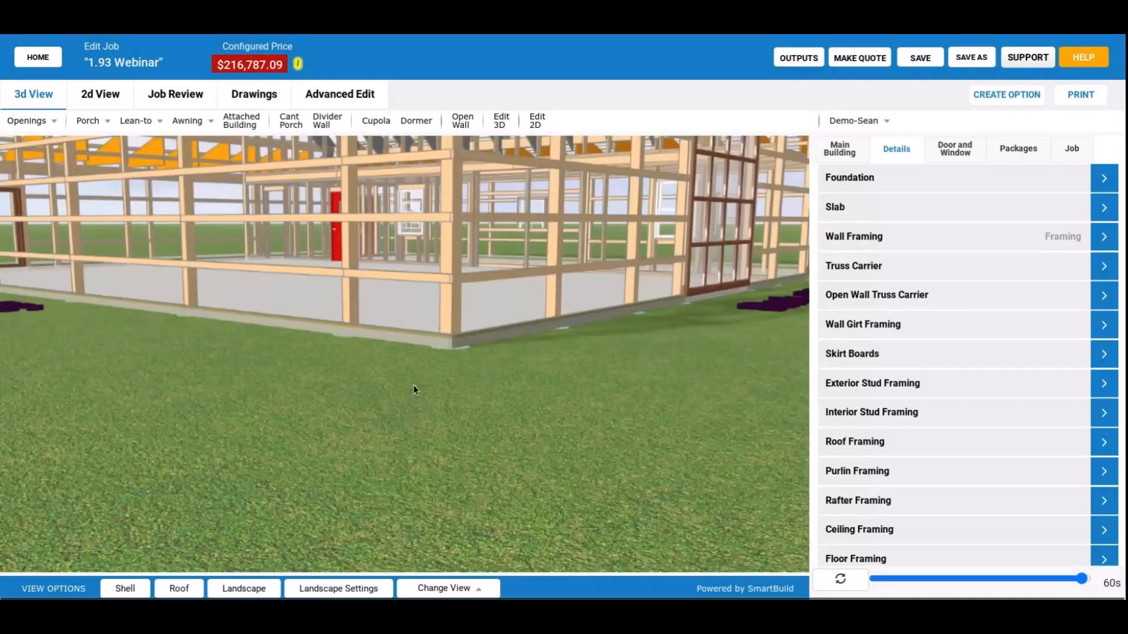
scroll(414, 385, "up", 2)
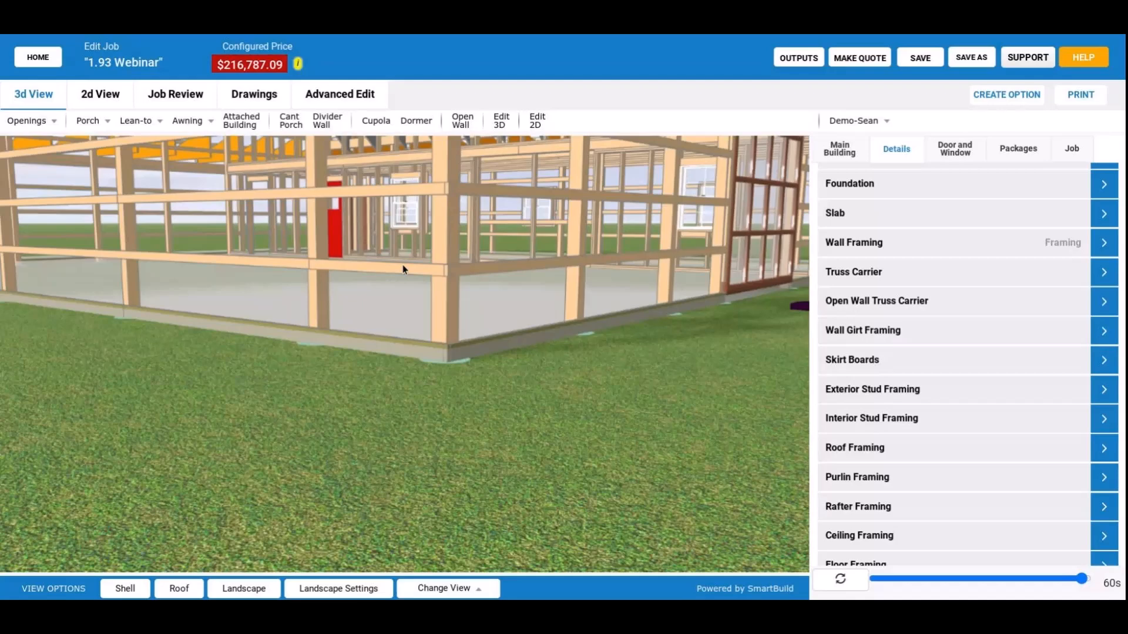
left_click(937, 344)
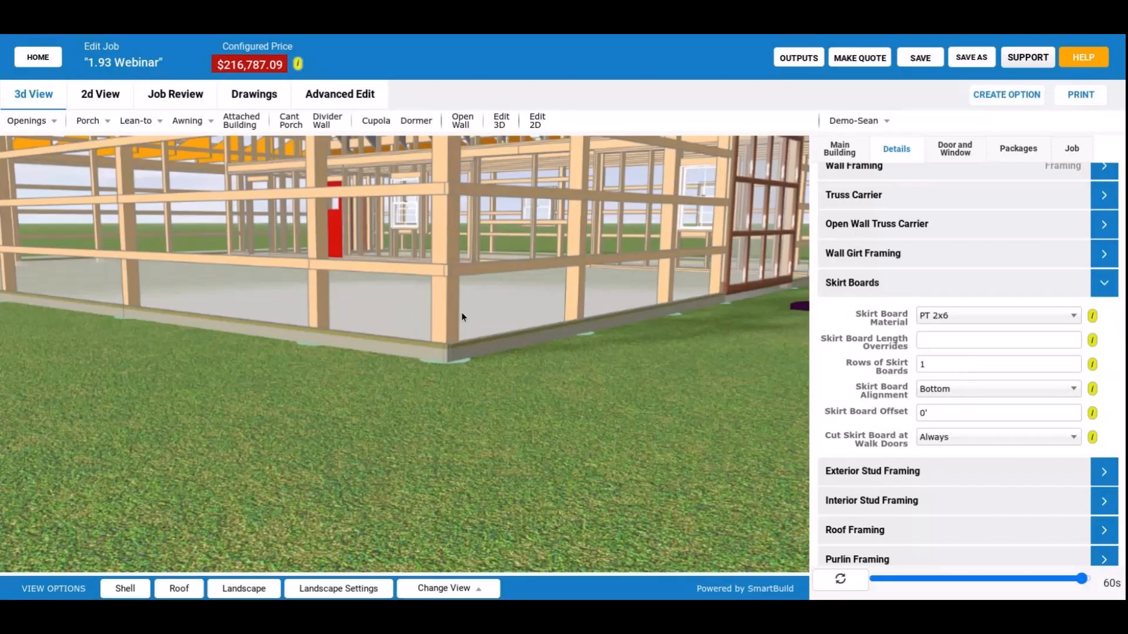
left_click_drag(462, 317, 455, 357)
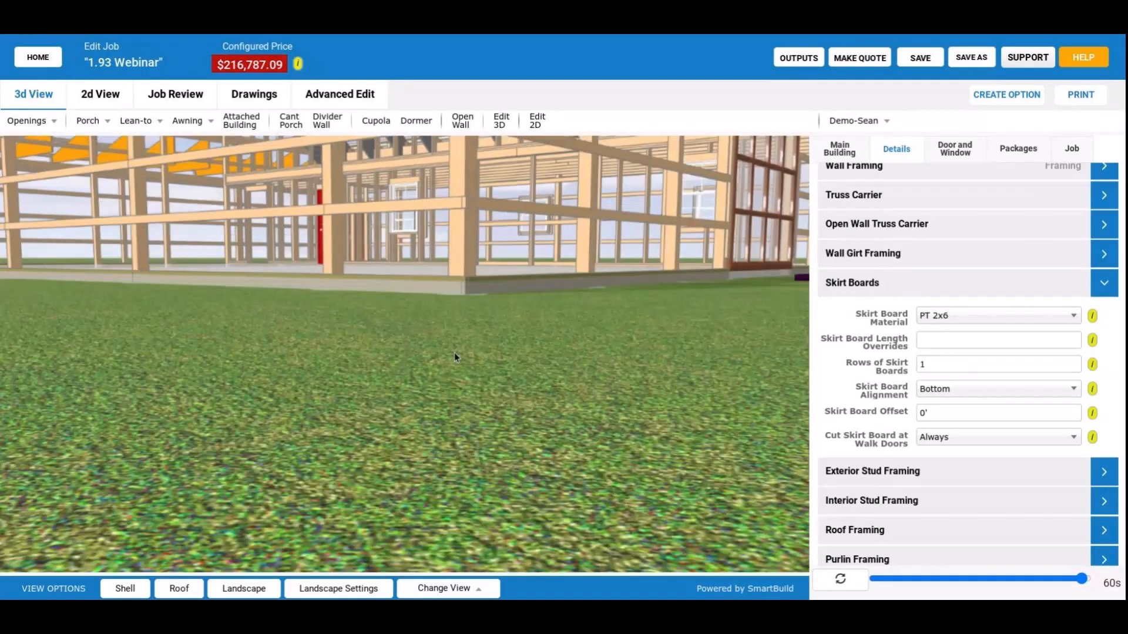
left_click_drag(455, 356, 438, 280)
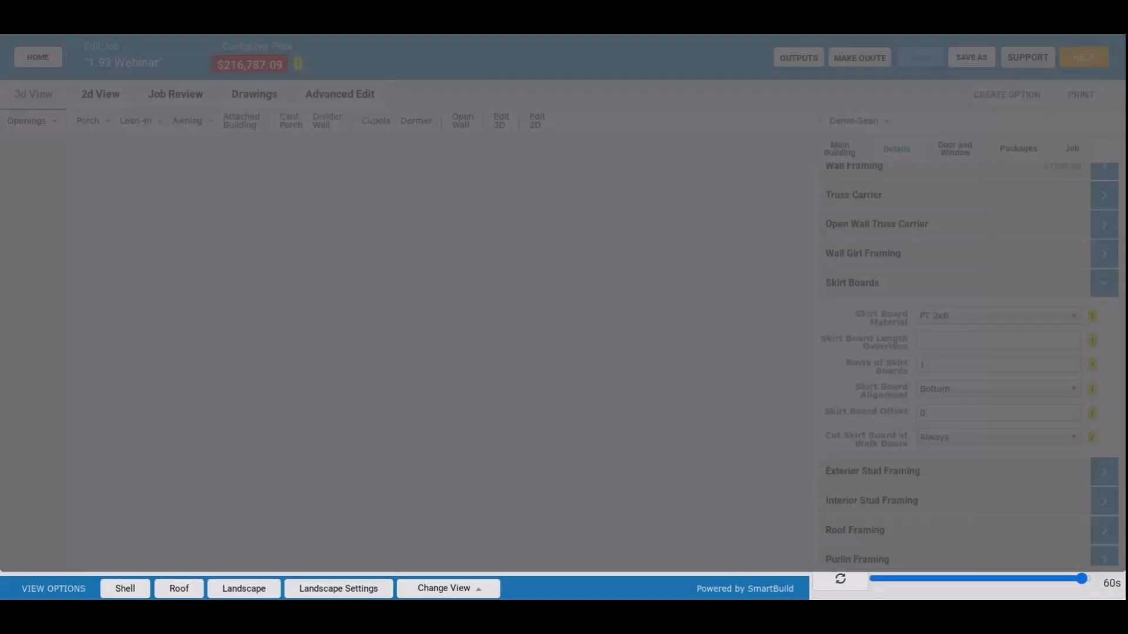
Output the job's cross-section drawings as a PDF and enlarge the view of Cross Section - EXT-3.
left_click(808, 61)
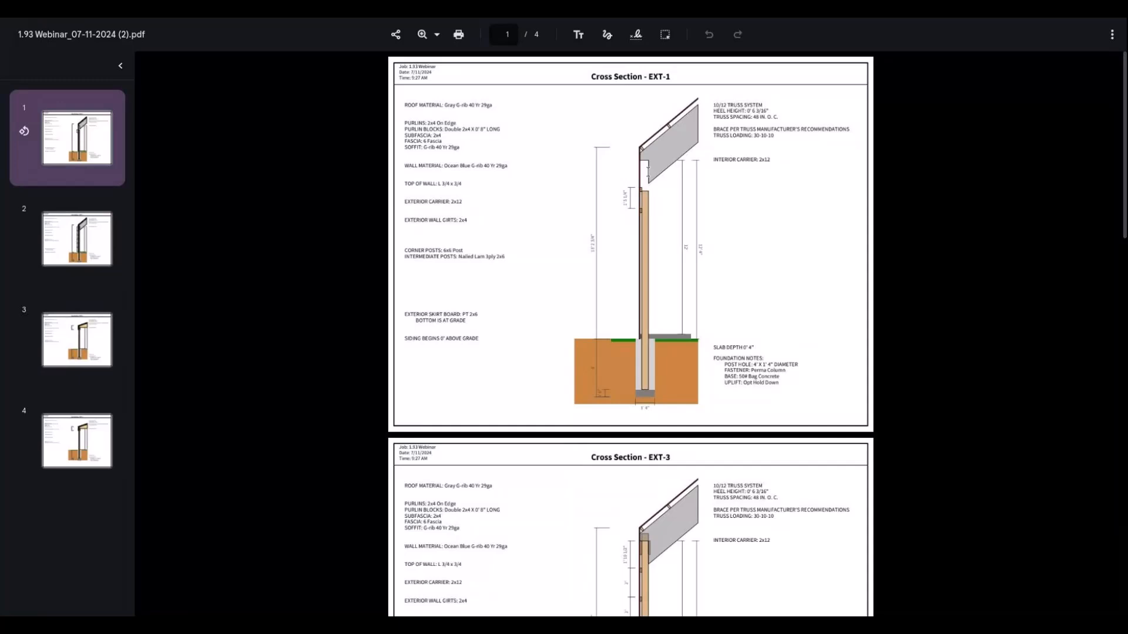
scroll(645, 185, "down", 5)
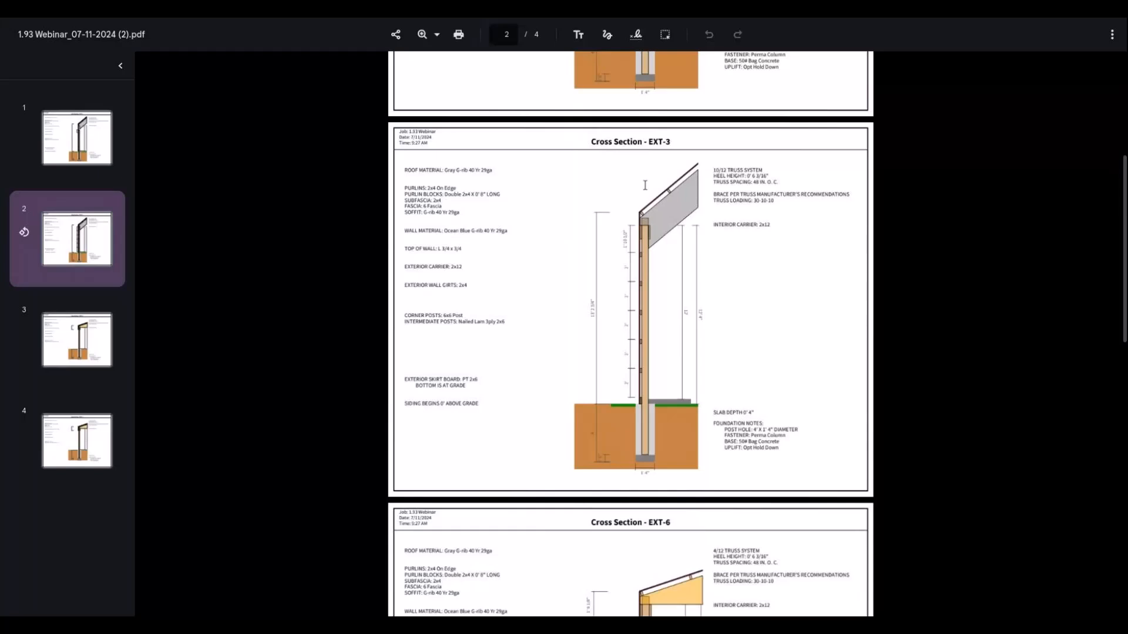
left_click(434, 34)
left_click(466, 170)
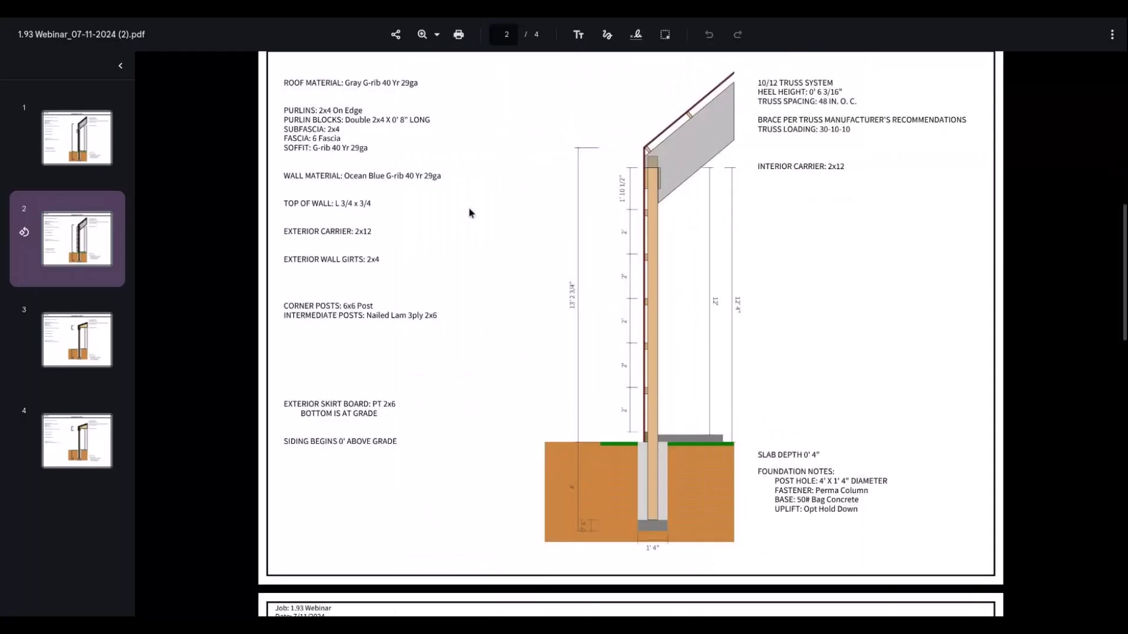
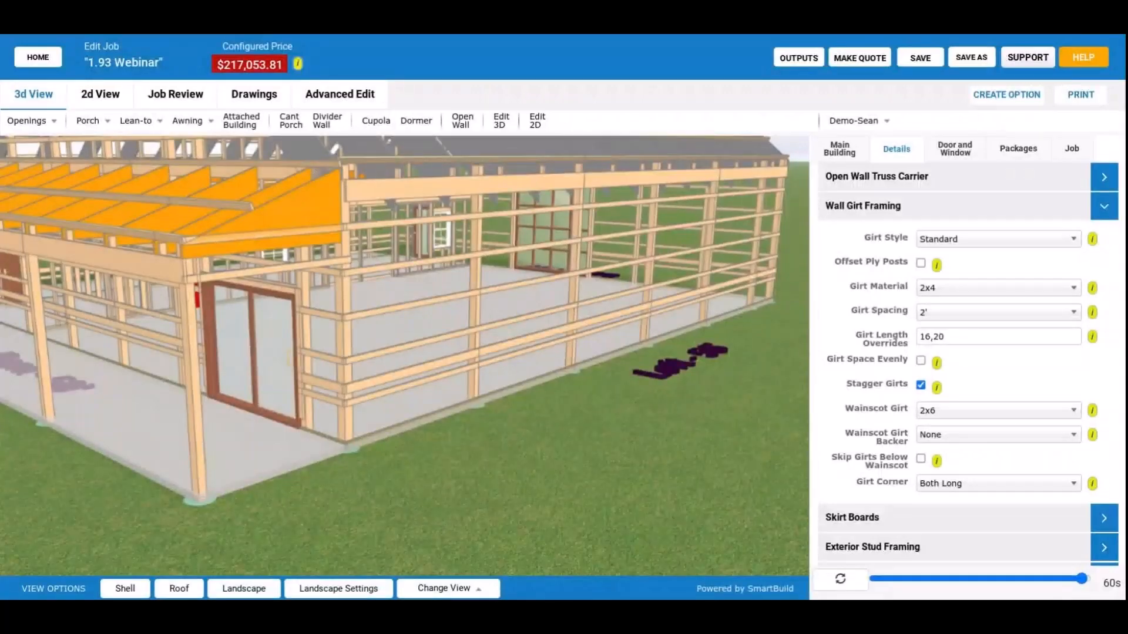
Expose the wall framing, enable Skip Girts Below Wainscot in the Wall Girt Framing settings, and rebuild the model.
left_click_drag(497, 409, 509, 402)
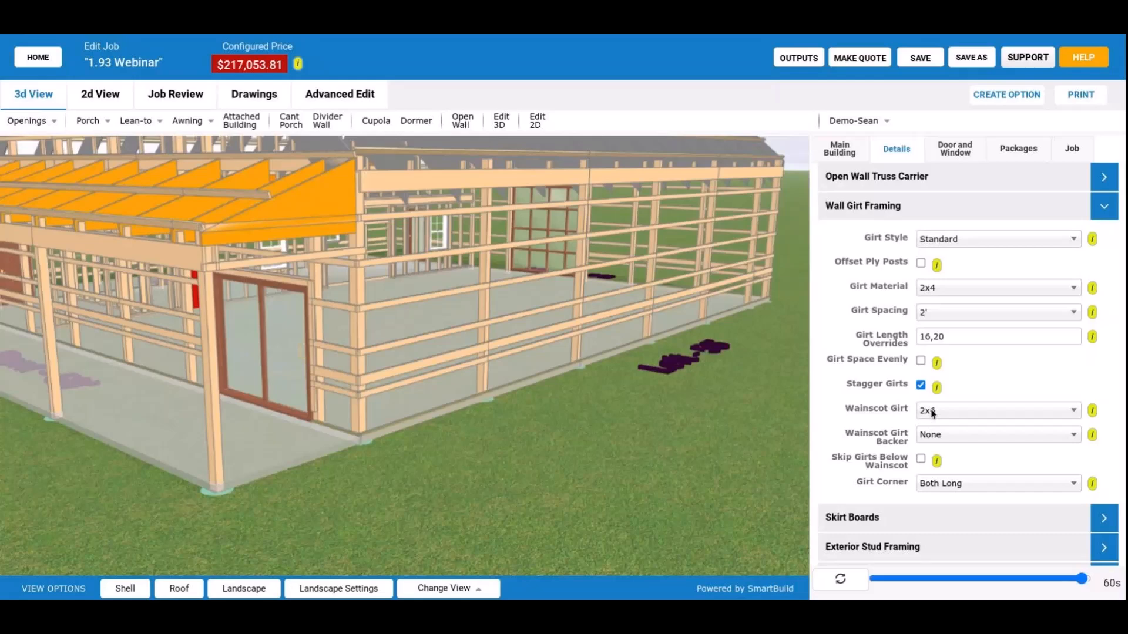
left_click(125, 589)
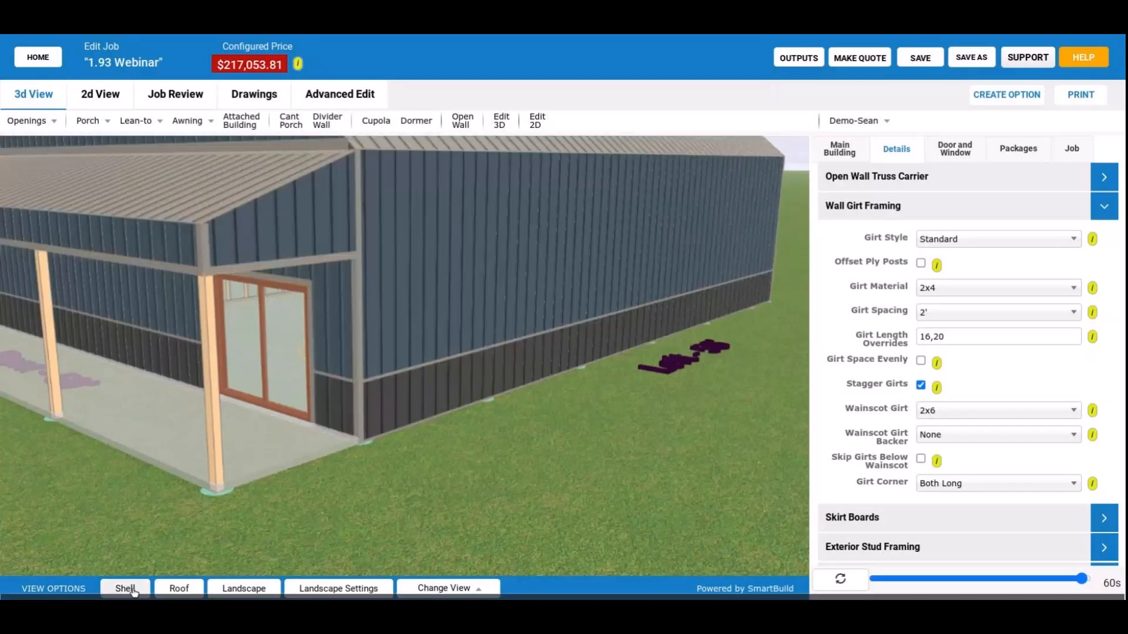
left_click(165, 584)
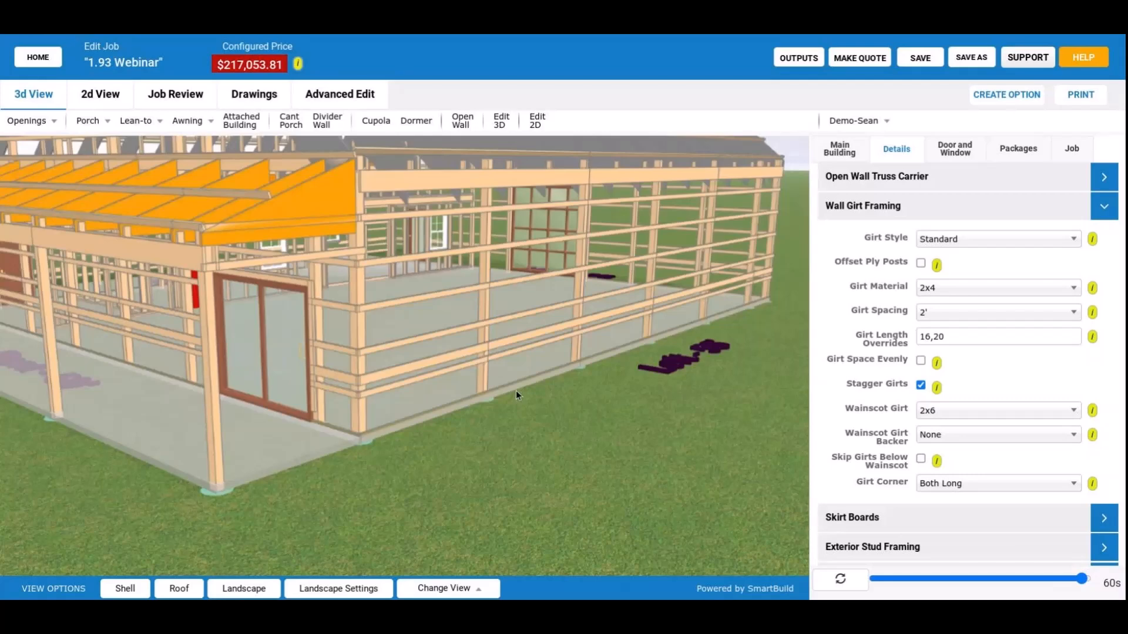
scroll(516, 390, "up", 5)
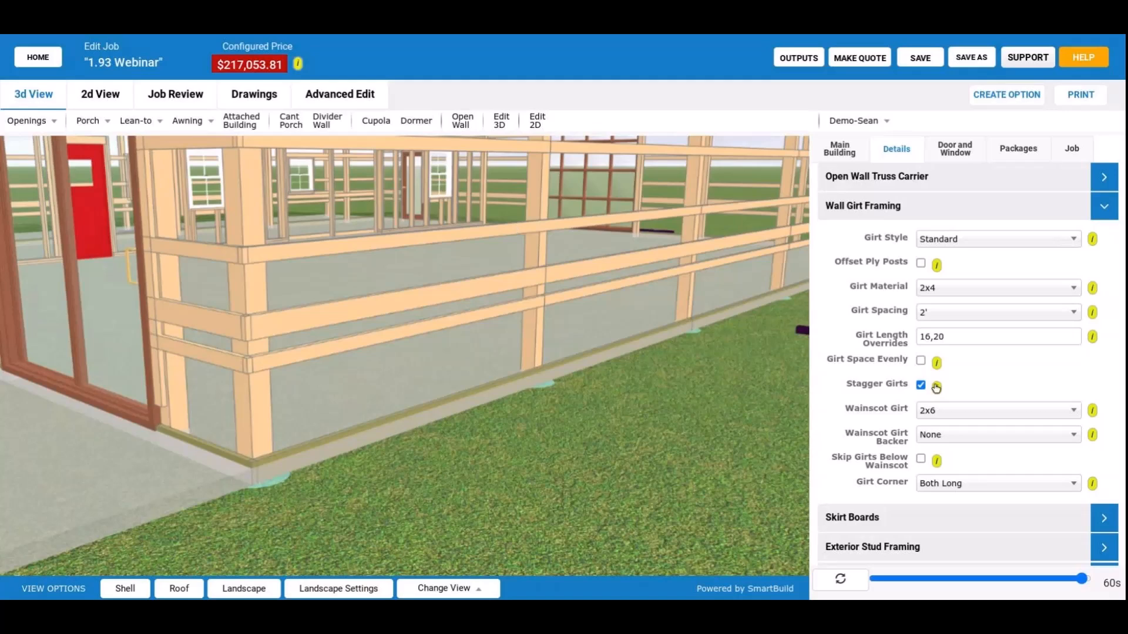
left_click(920, 458)
left_click(861, 580)
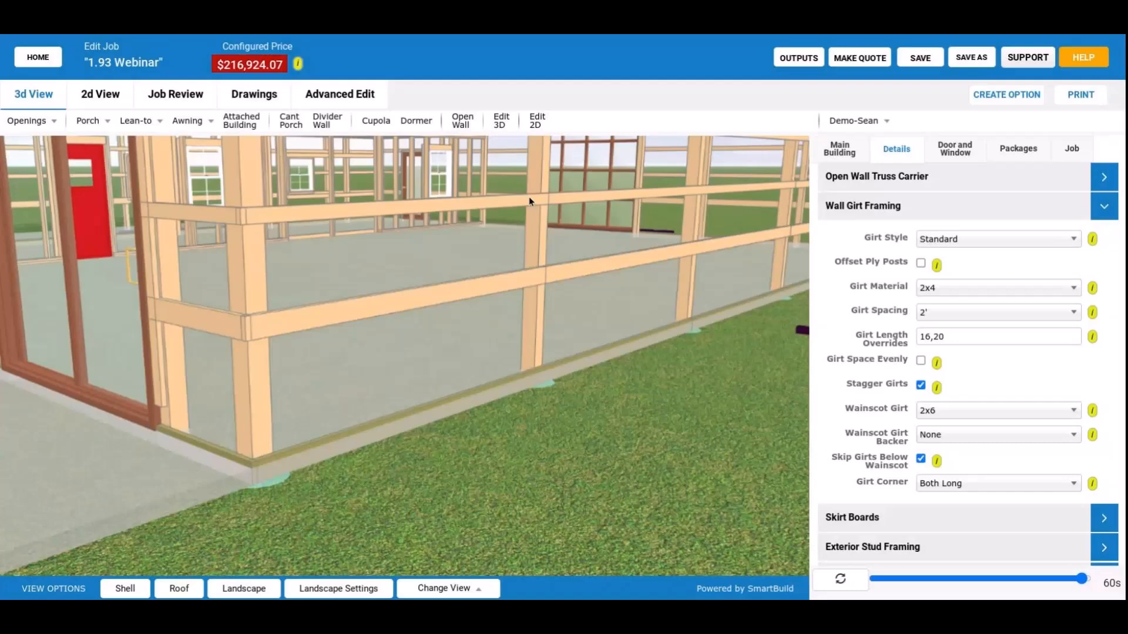
Examine the wall girts above and below the wainscot line and the orange porch trusses from several angles.
left_click_drag(530, 201, 512, 477)
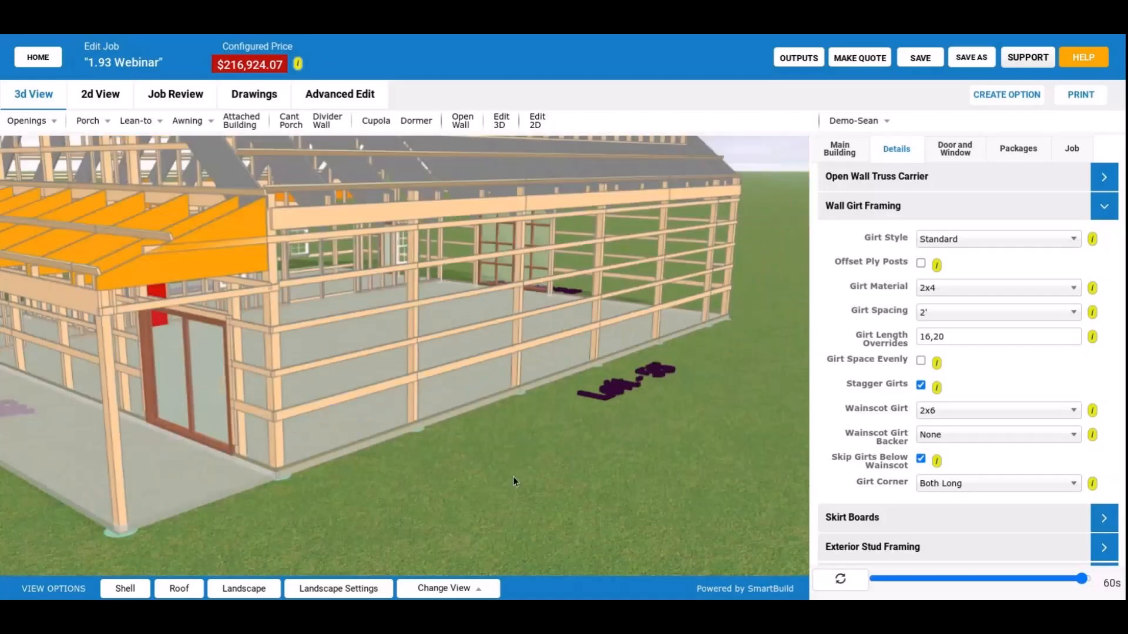
left_click_drag(512, 477, 452, 400)
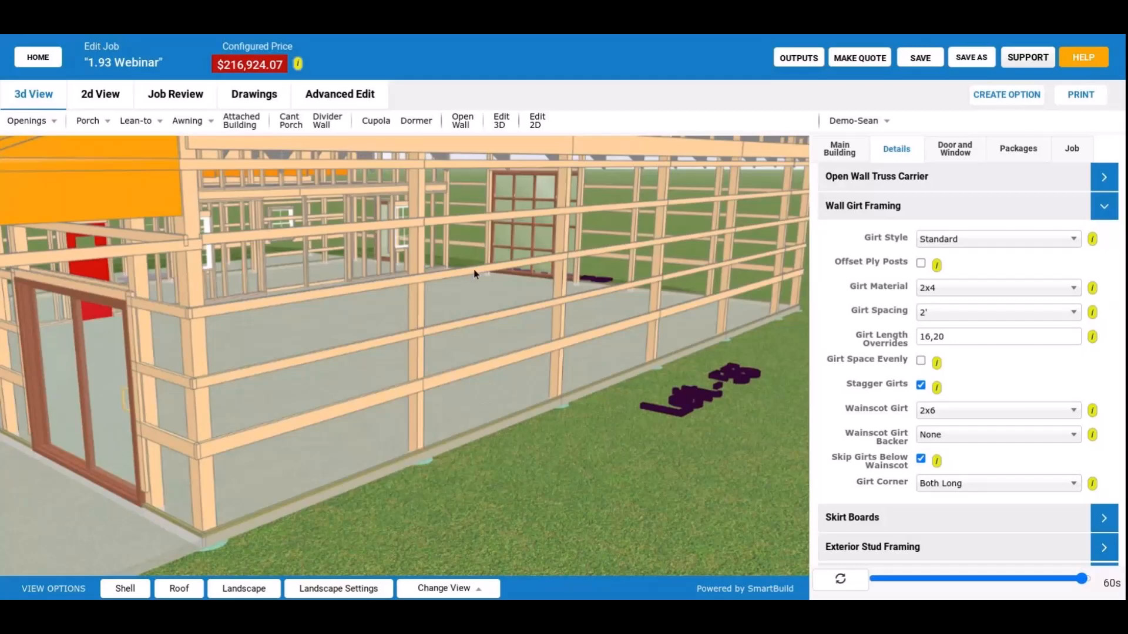
left_click_drag(473, 269, 491, 396)
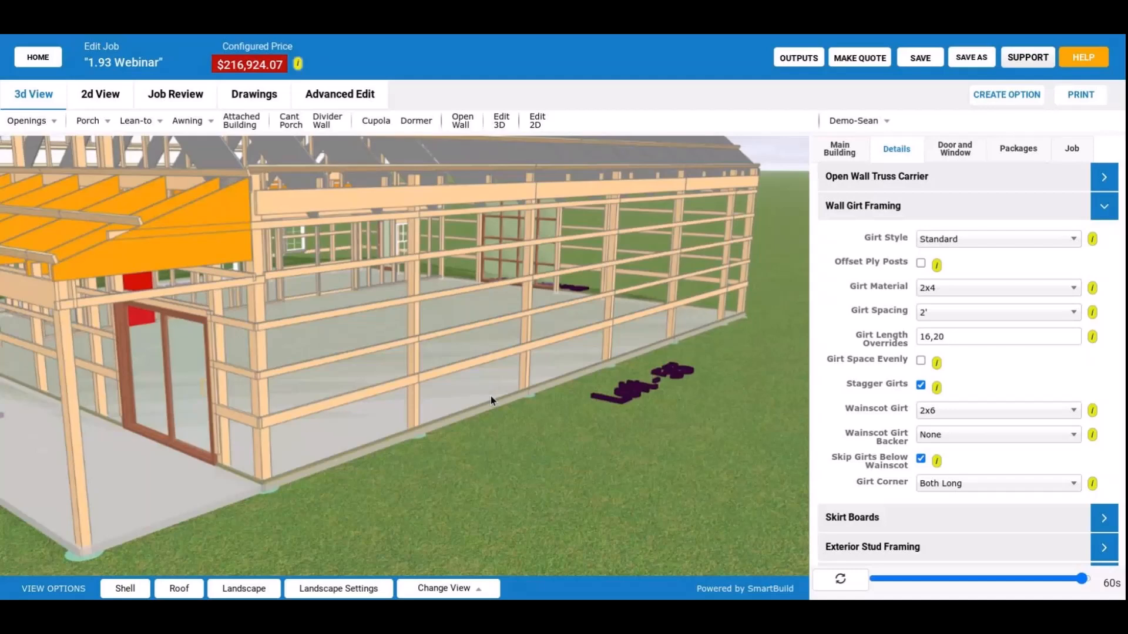
scroll(510, 367, "up", 3)
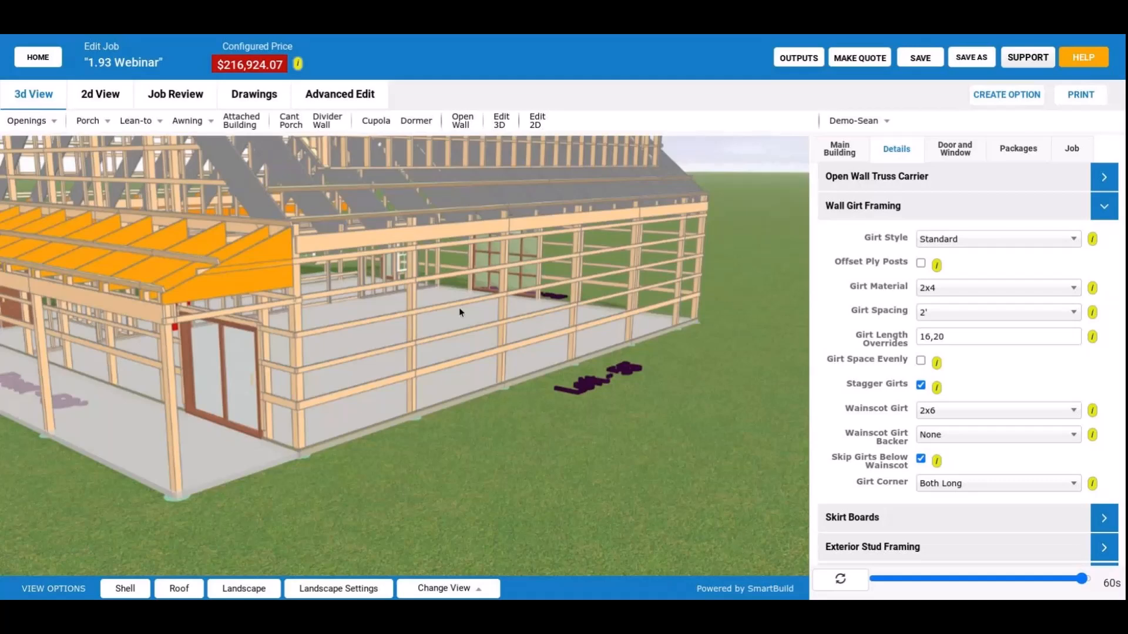
left_click_drag(459, 308, 442, 368)
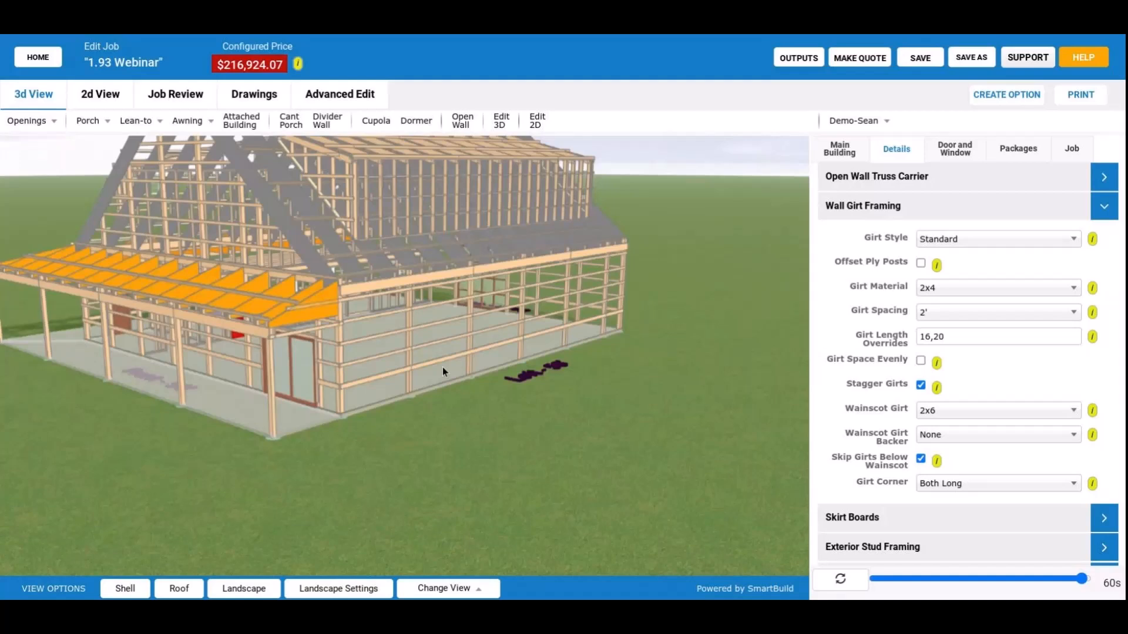
left_click_drag(442, 368, 471, 370)
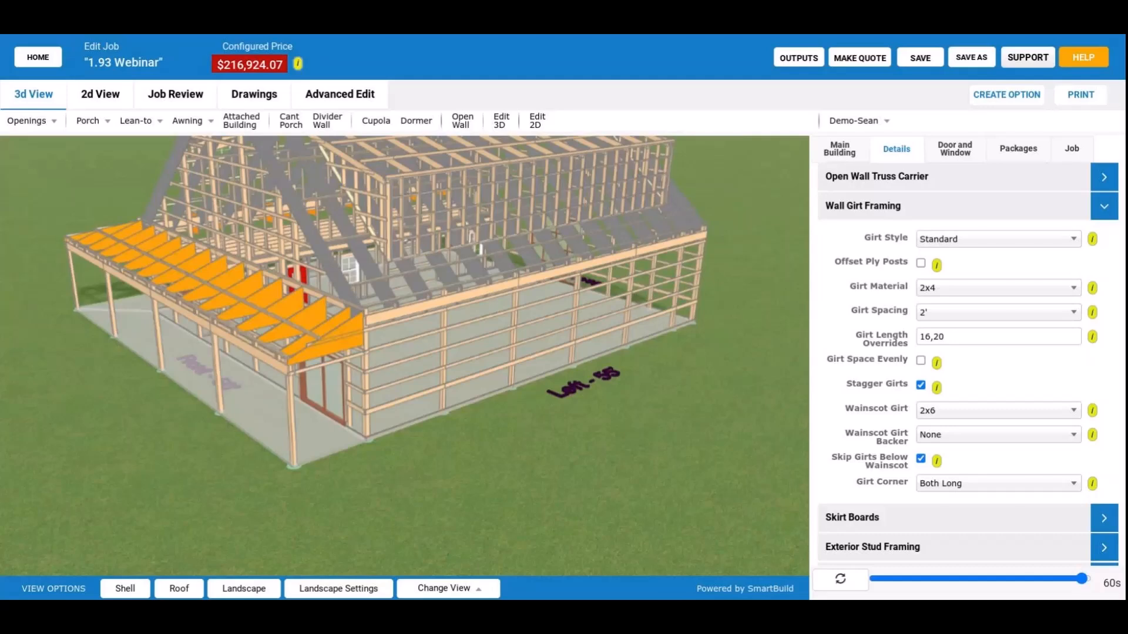
scroll(313, 400, "down", 3)
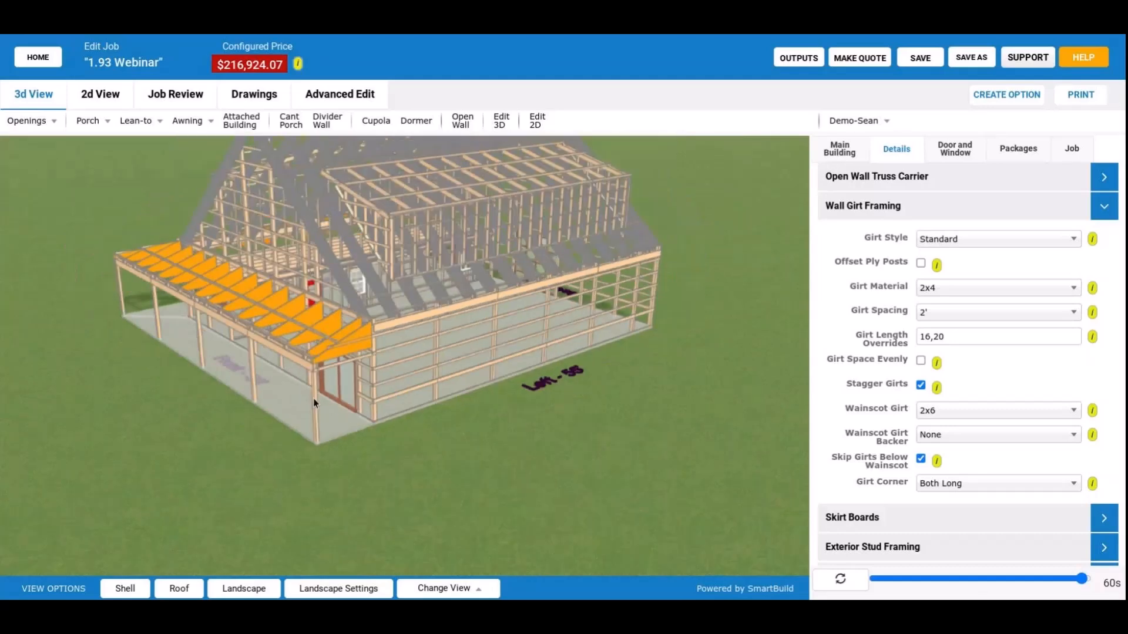
left_click_drag(314, 403, 542, 450)
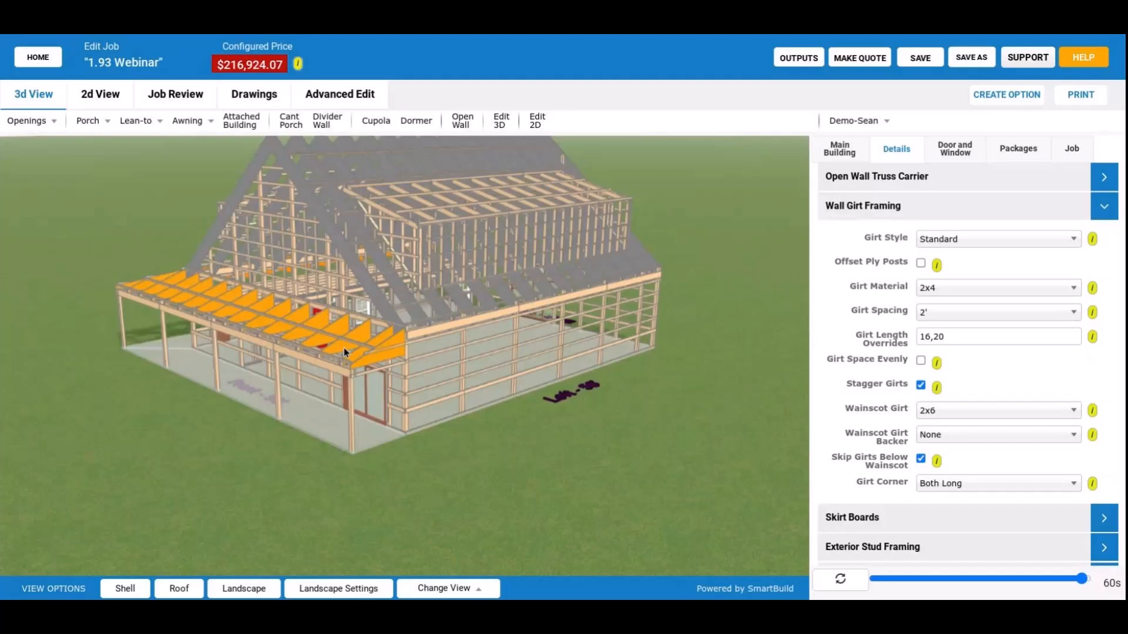
scroll(335, 349, "up", 2)
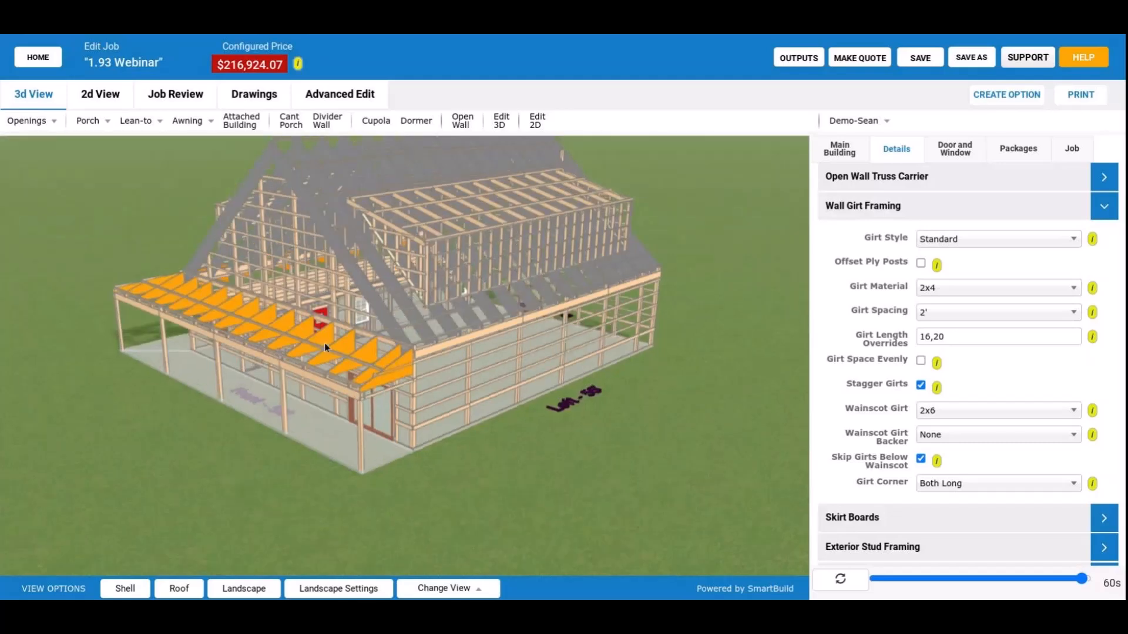
left_click_drag(324, 343, 495, 347)
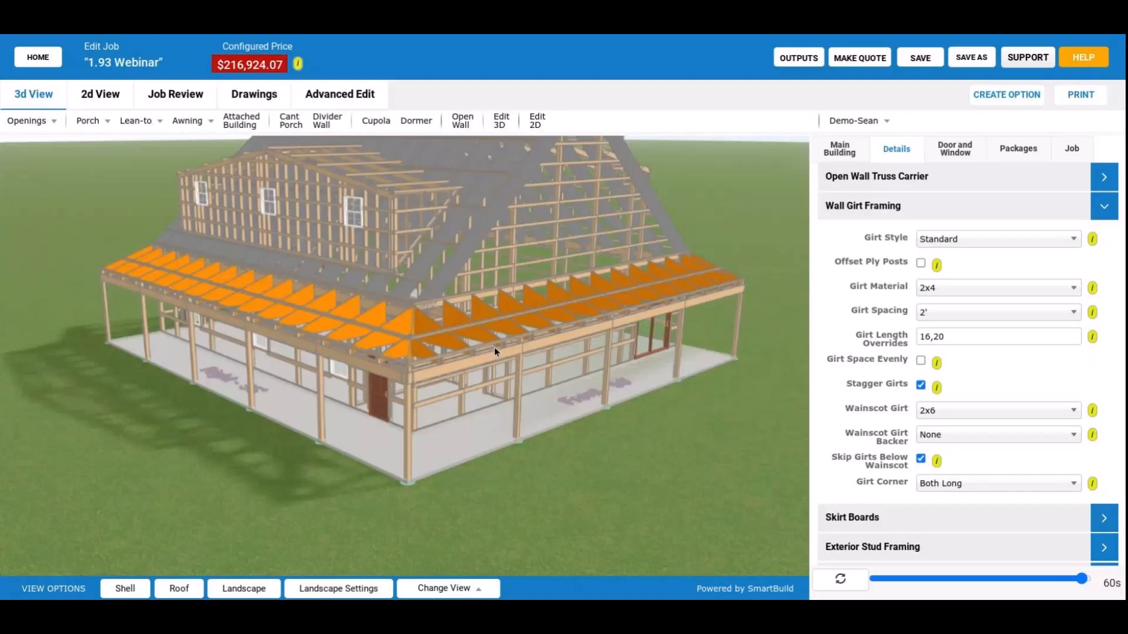
left_click_drag(494, 347, 526, 315)
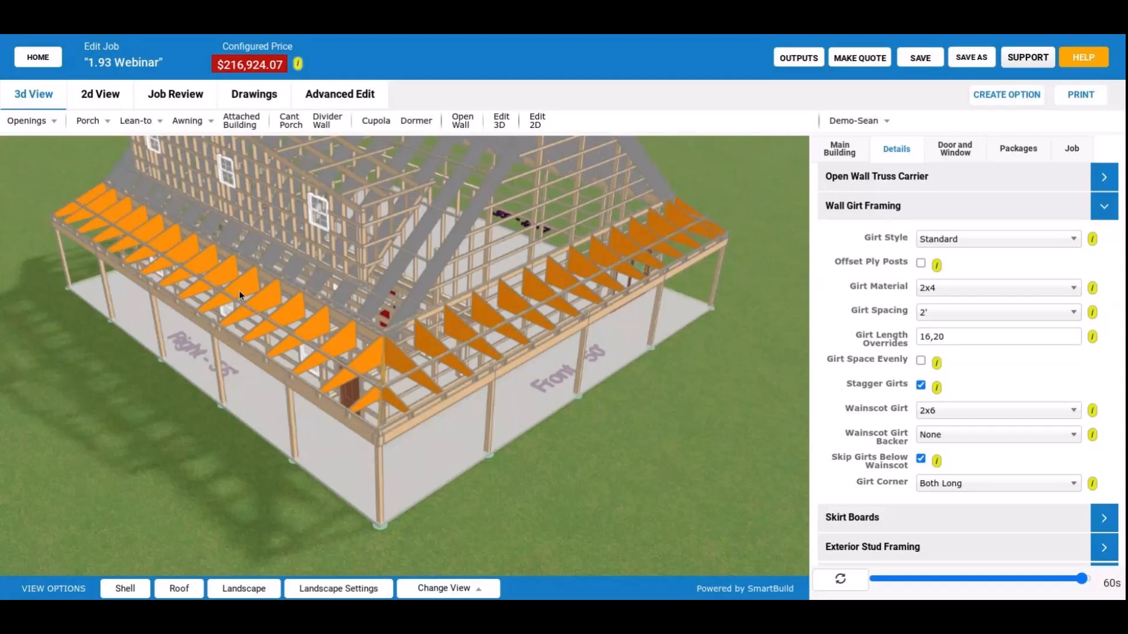
left_click_drag(239, 290, 178, 106)
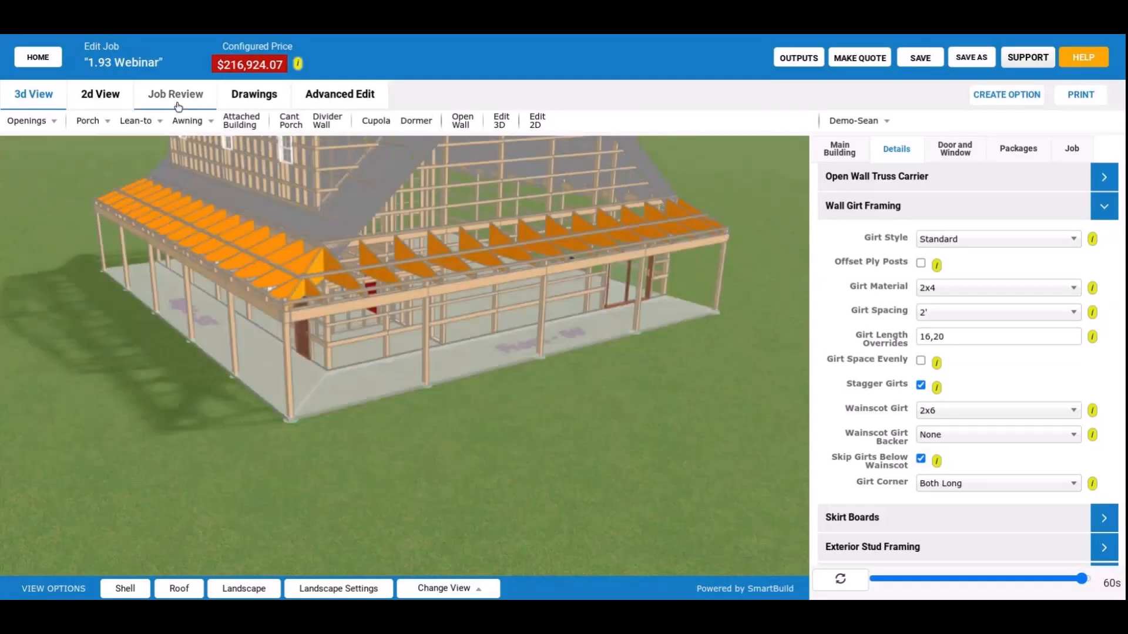
Review the job's truss material list and the Truss Layout drawing.
left_click(177, 95)
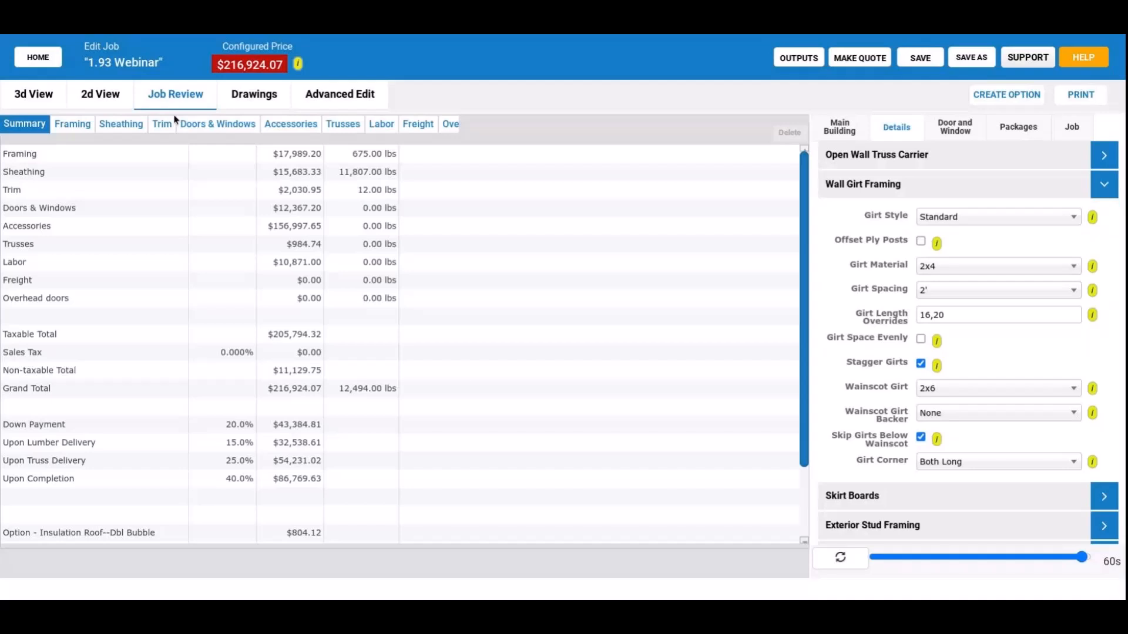
left_click(342, 124)
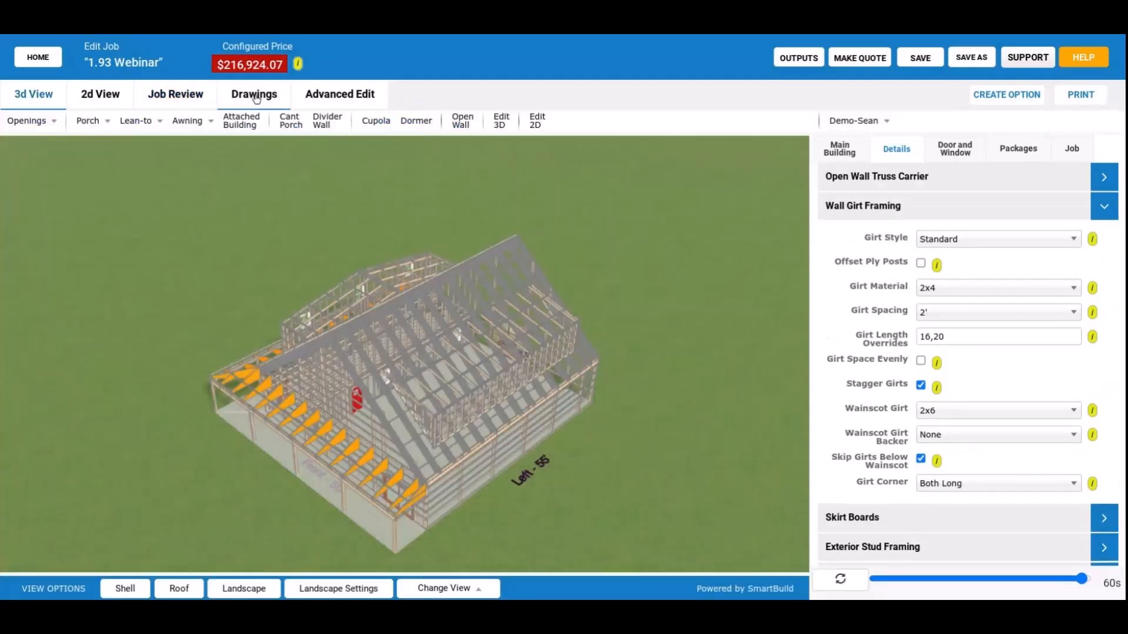
left_click(256, 98)
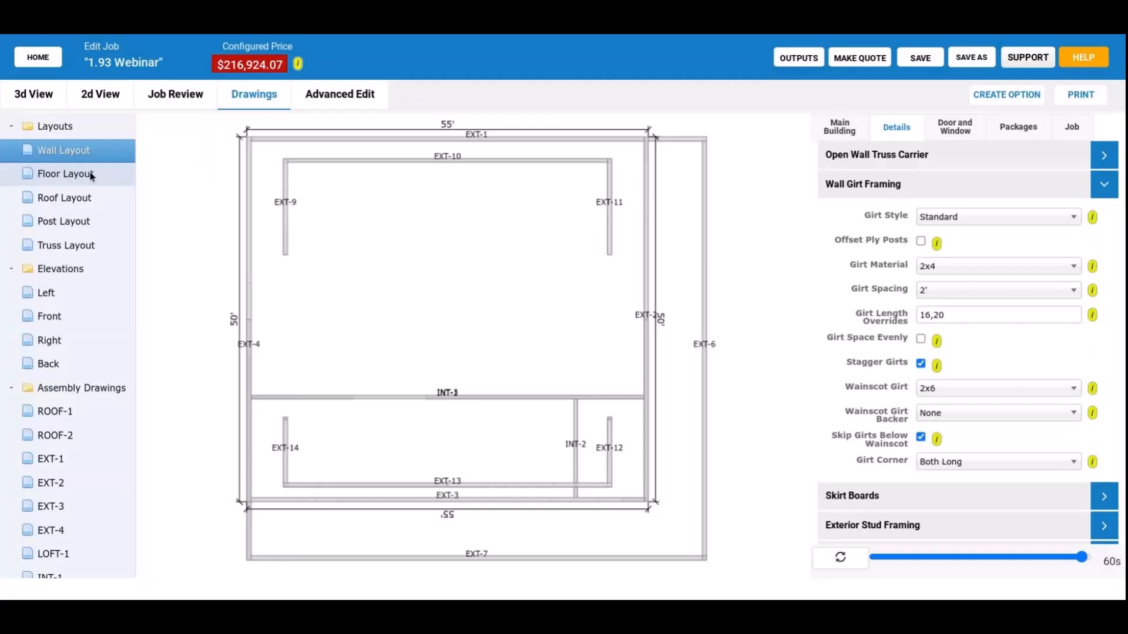
left_click(65, 245)
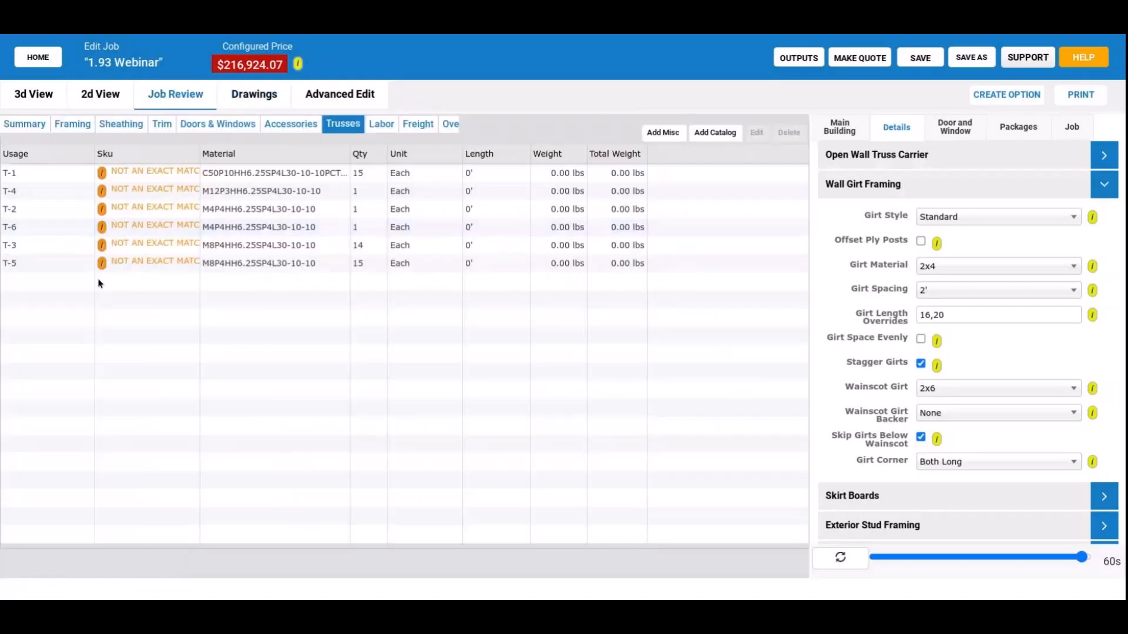
Add the exact T-5 mono truss to the truss table with its prefilled SKU, description, cost and price, and rebuild the model.
left_click(103, 263)
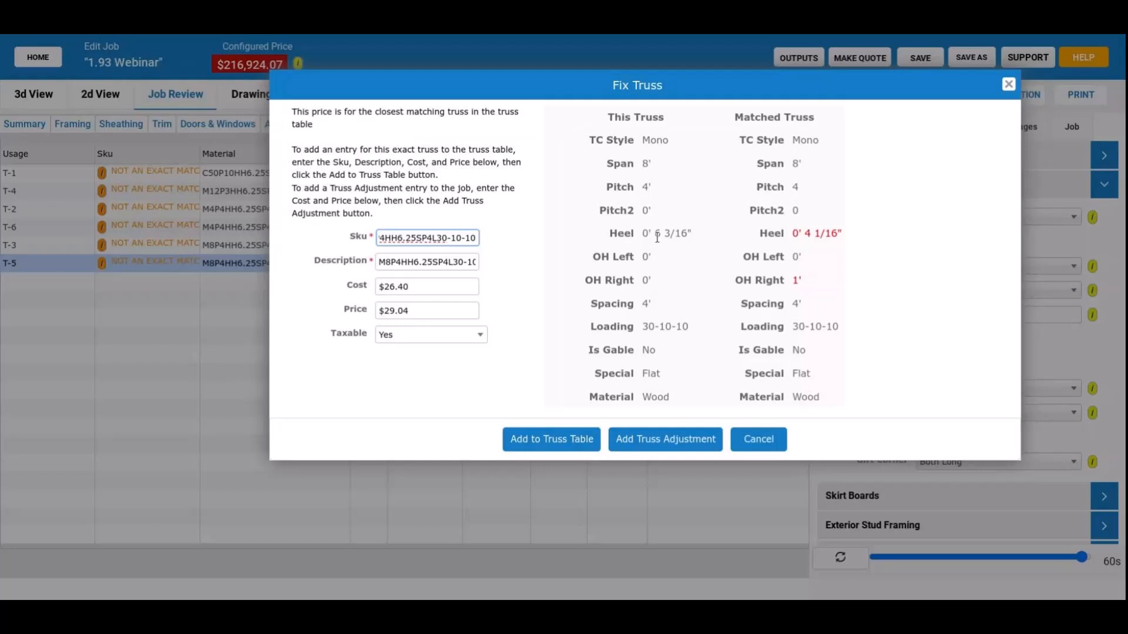
left_click(572, 440)
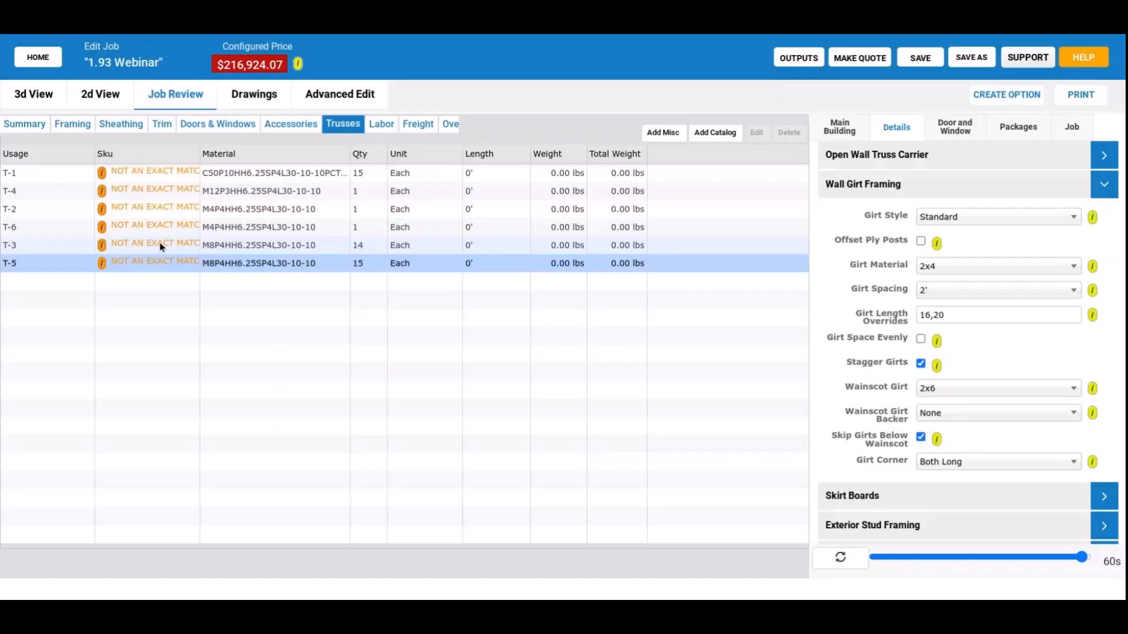
left_click(836, 558)
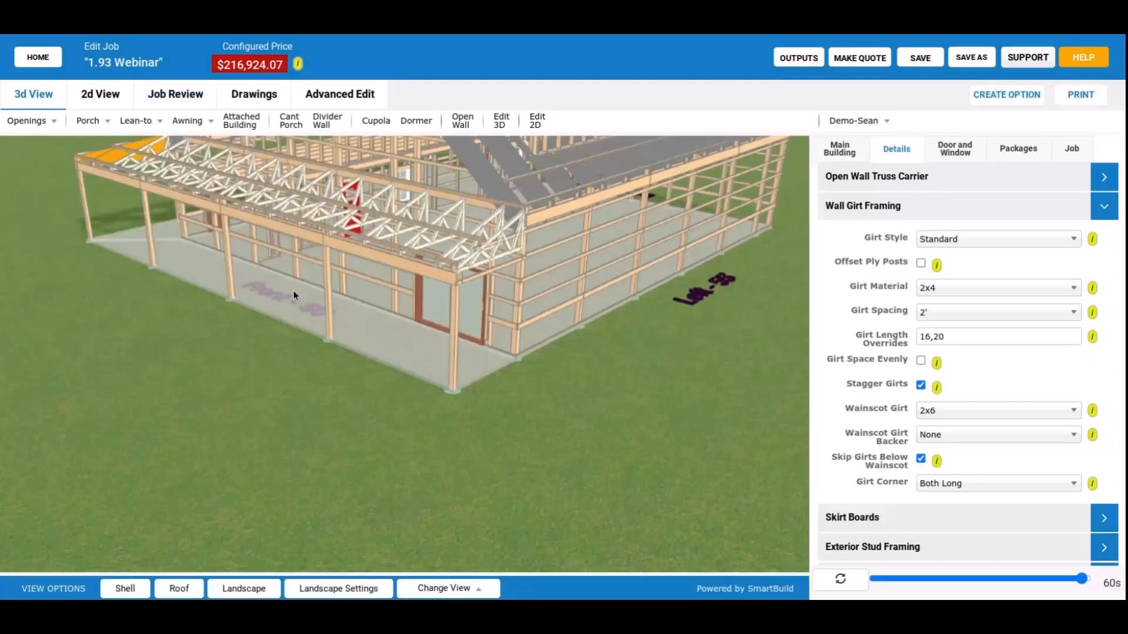
Examine the webbed porch trusses along the front and right sides and the orange framing at the porch corner.
scroll(293, 290, "up", 5)
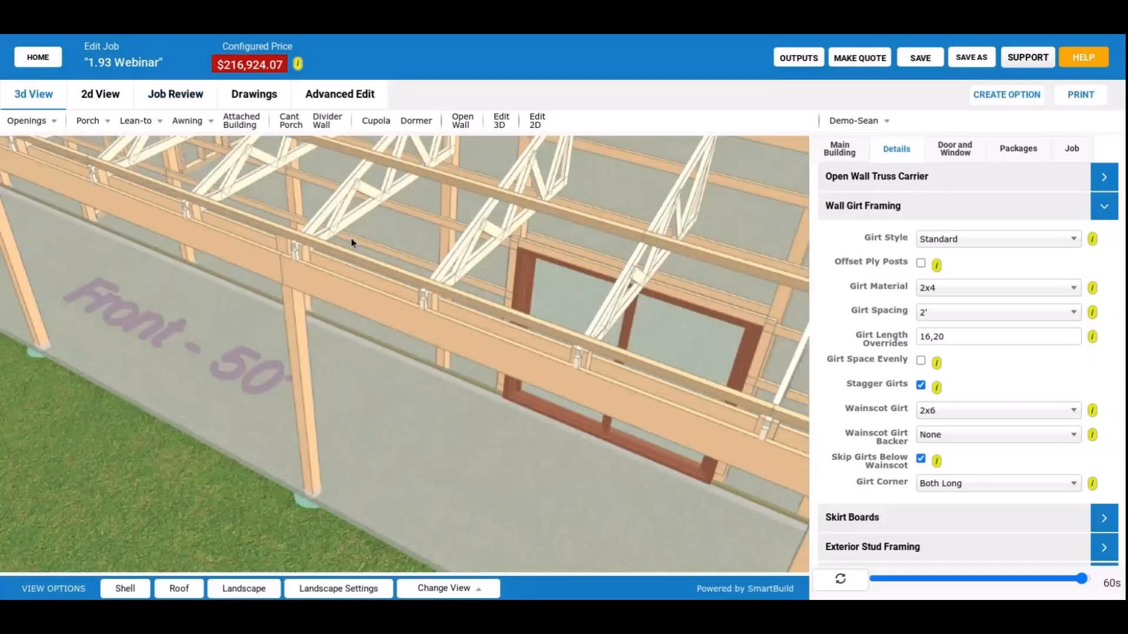
left_click_drag(350, 238, 409, 293)
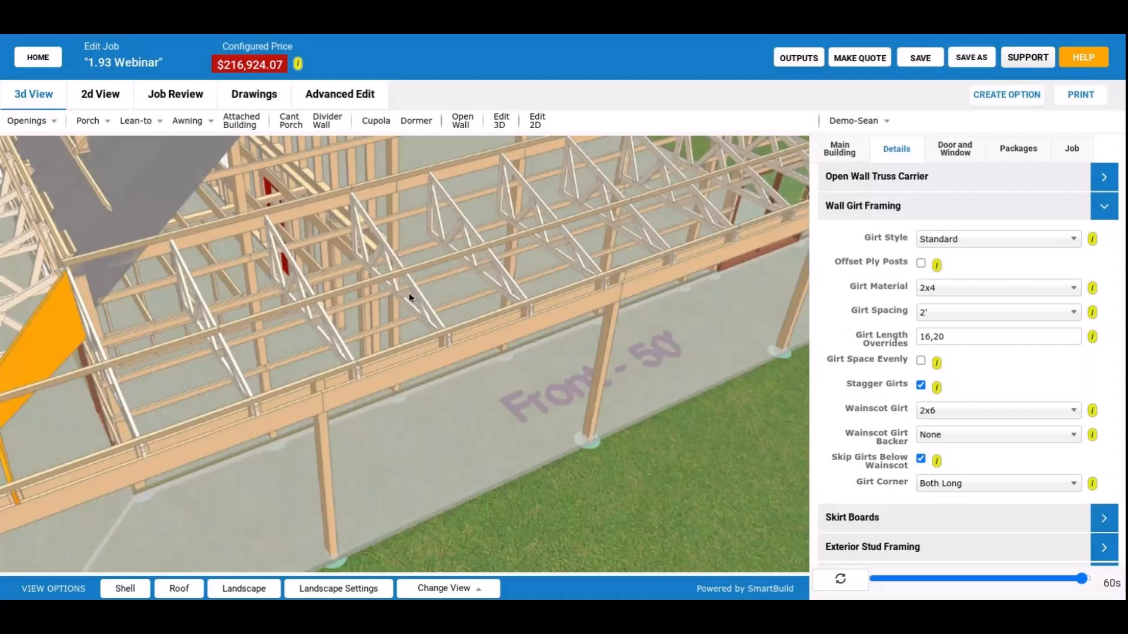
left_click_drag(409, 292, 528, 296)
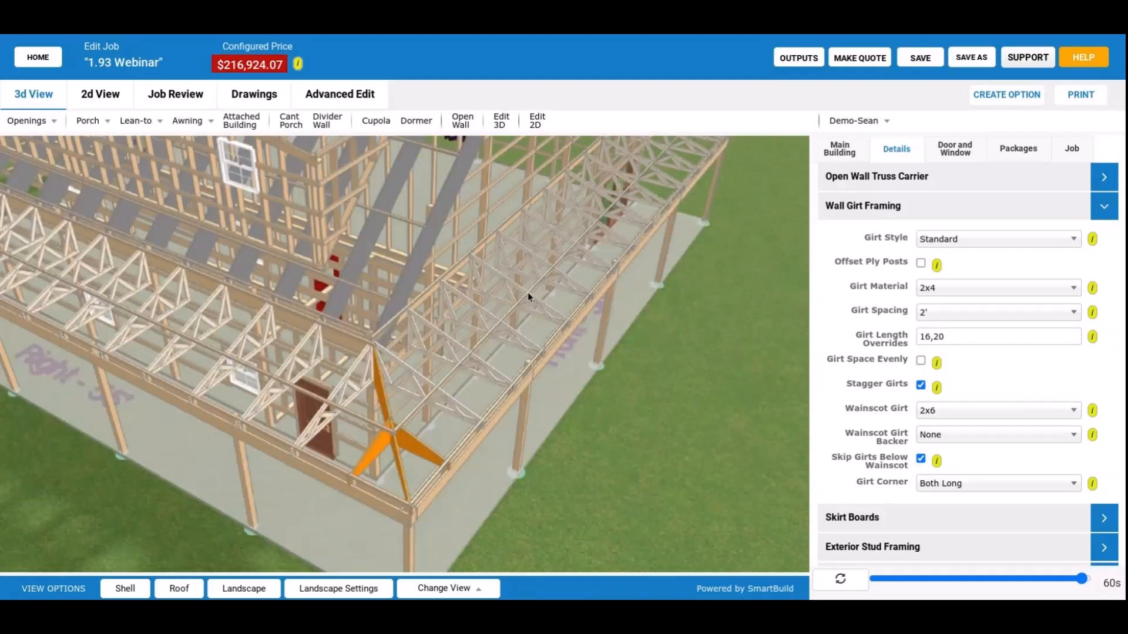
left_click_drag(528, 297, 422, 316)
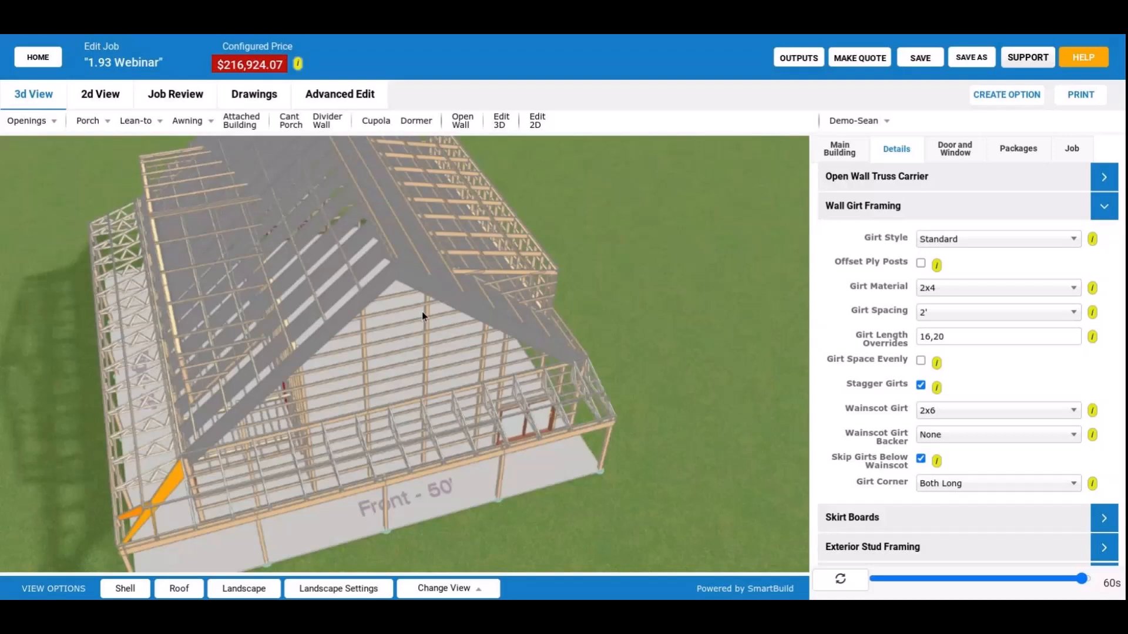
left_click_drag(422, 316, 373, 254)
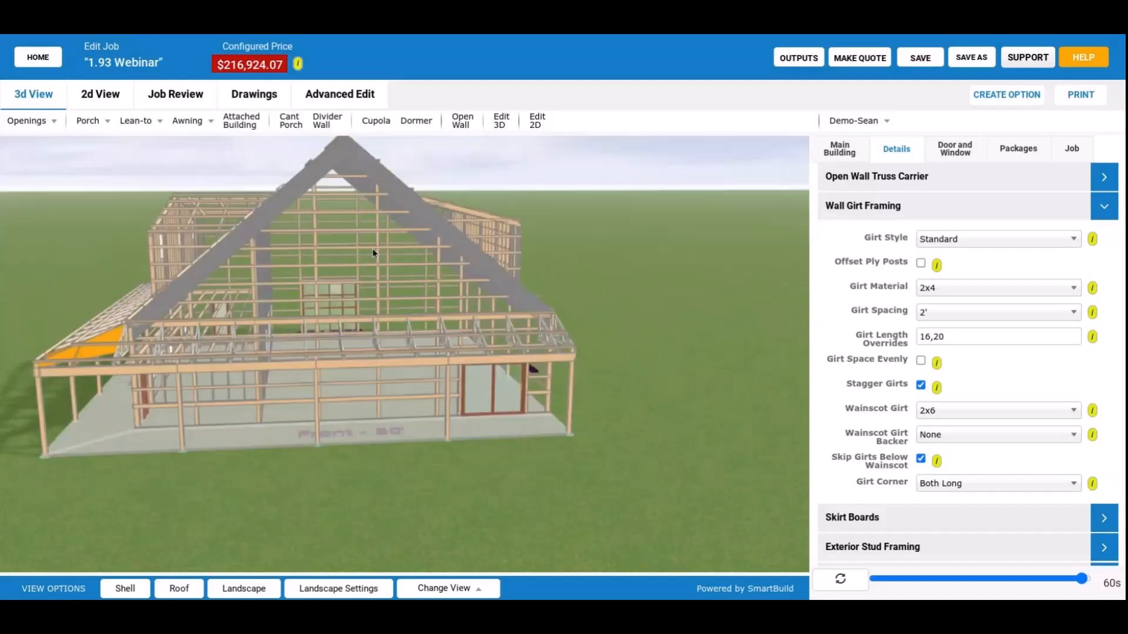
left_click_drag(373, 253, 313, 337)
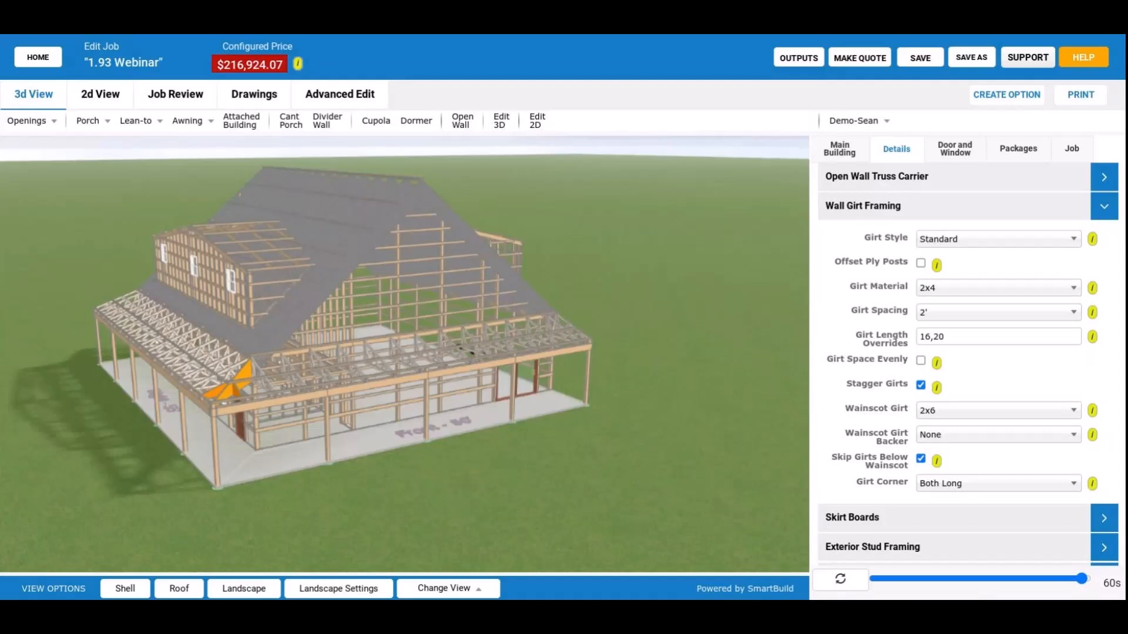
left_click_drag(231, 384, 422, 380)
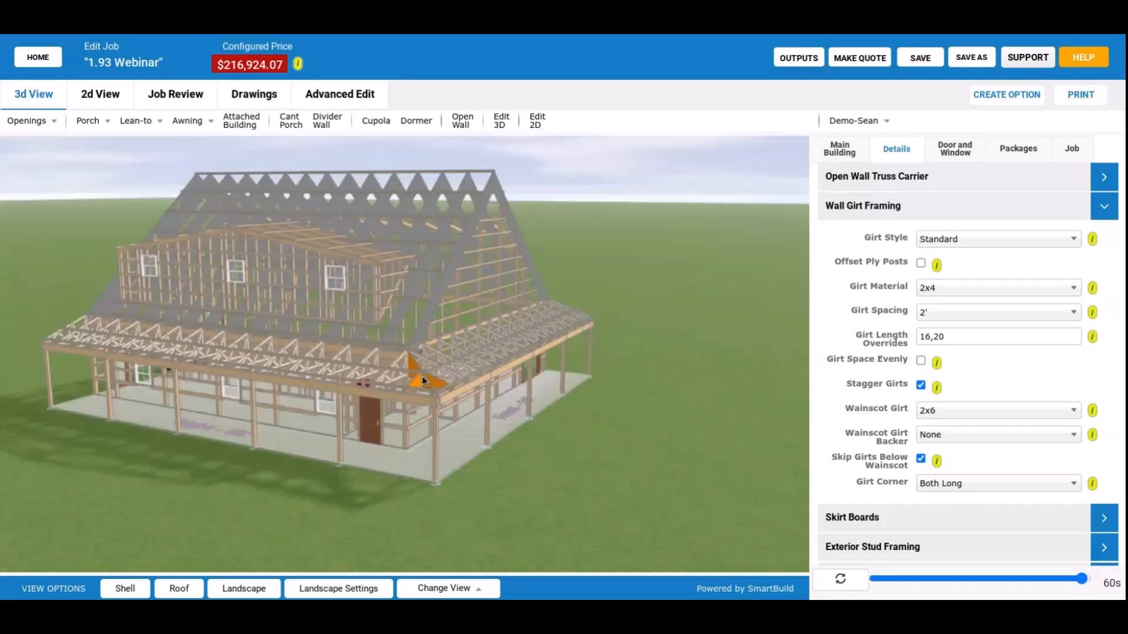
scroll(422, 376, "up", 3)
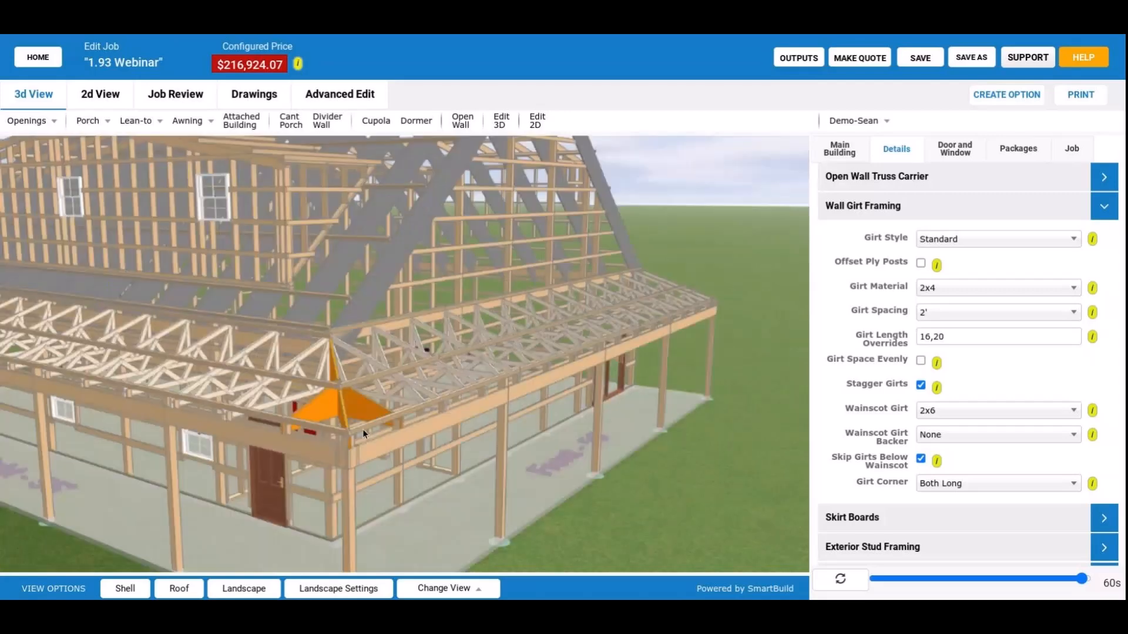
scroll(363, 433, "down", 5)
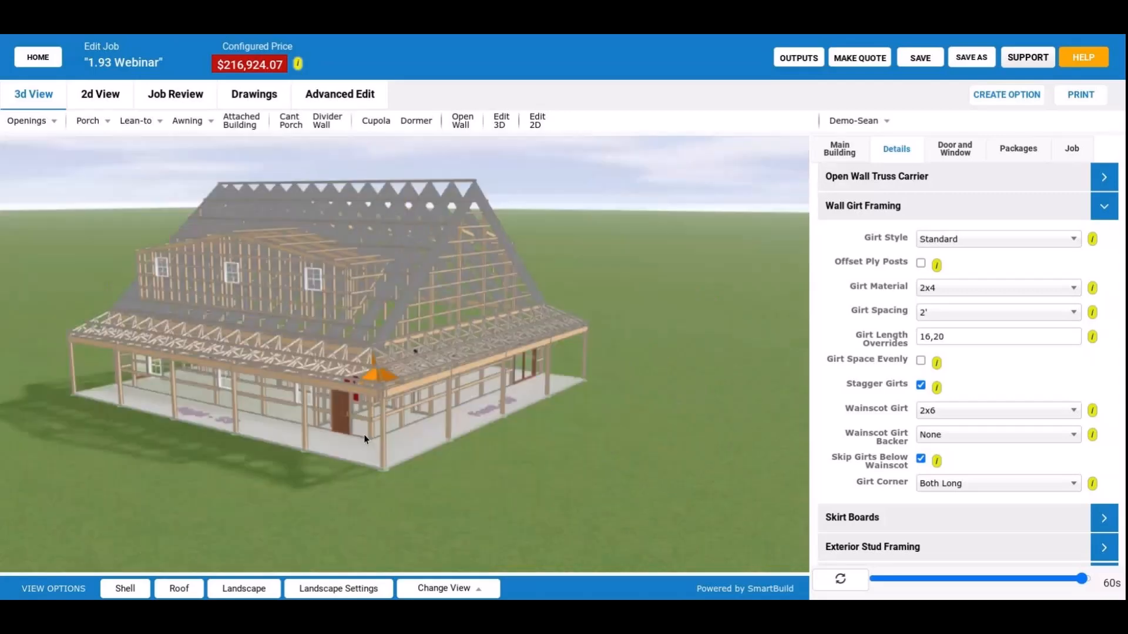
left_click_drag(365, 439, 502, 361)
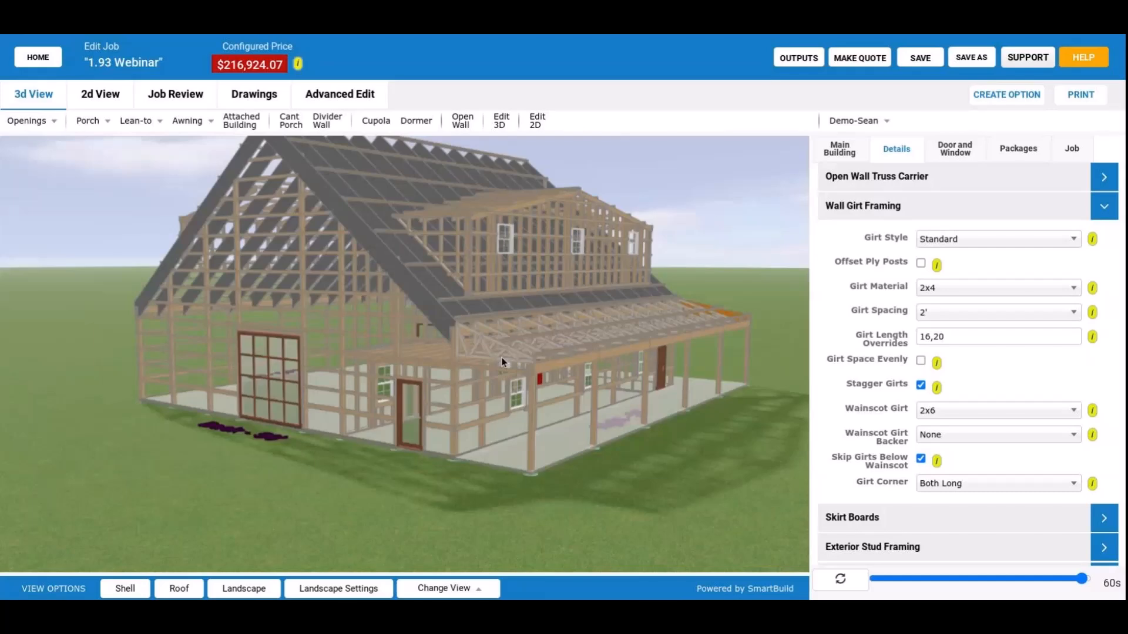
left_click_drag(502, 361, 423, 396)
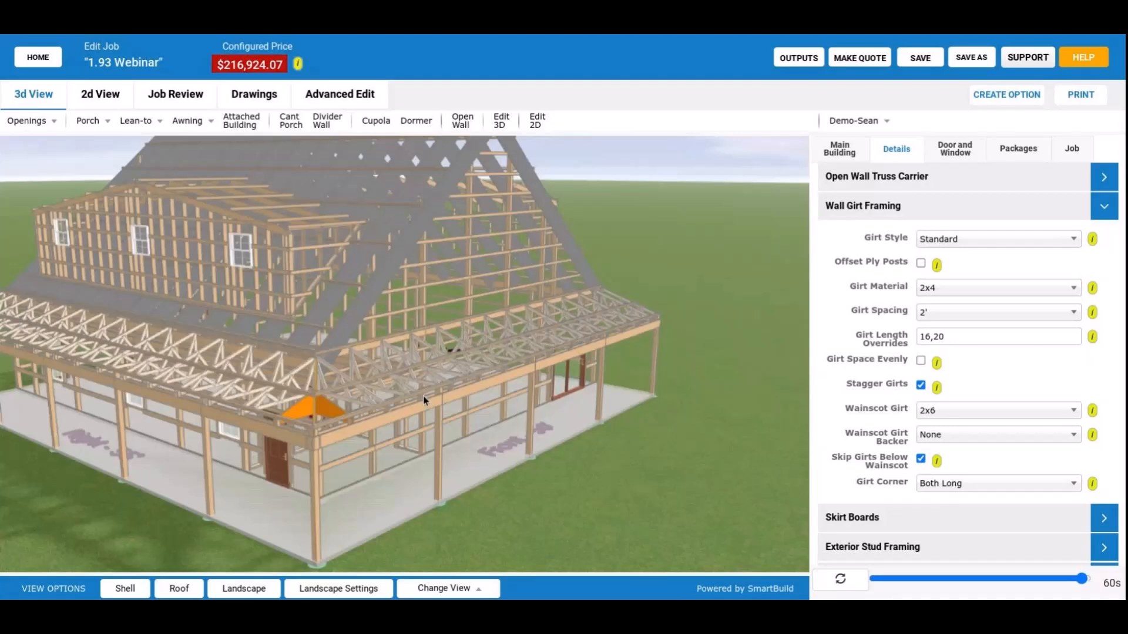
Inspect the orange corner trusses at the front-right porch junction from above, from the right side and up close.
left_click_drag(423, 396, 554, 407)
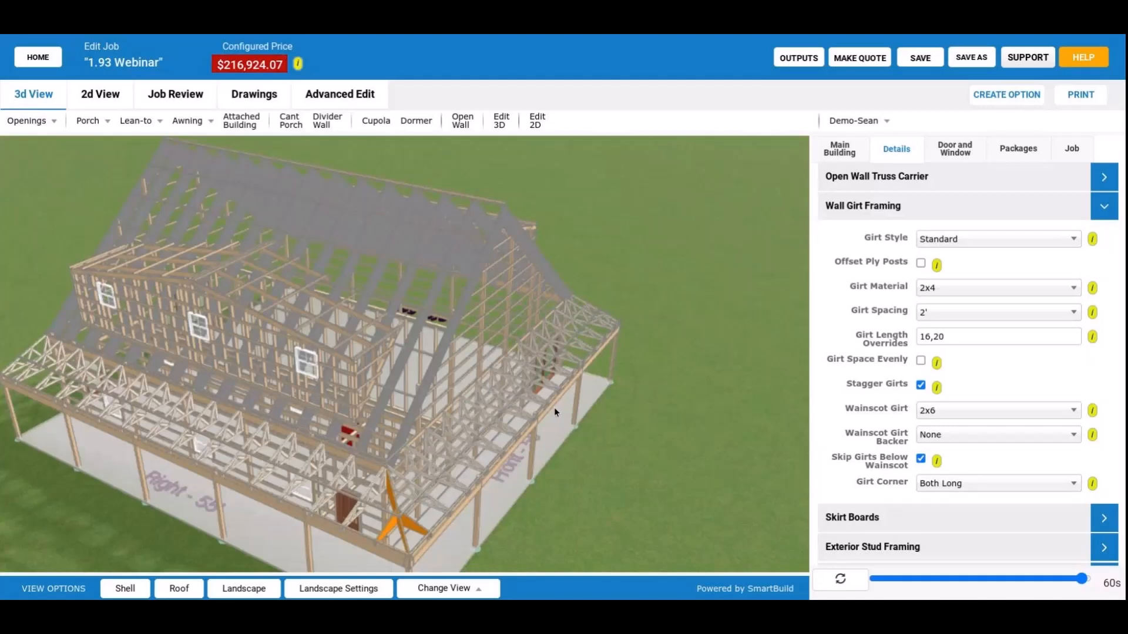
left_click_drag(555, 407, 312, 315)
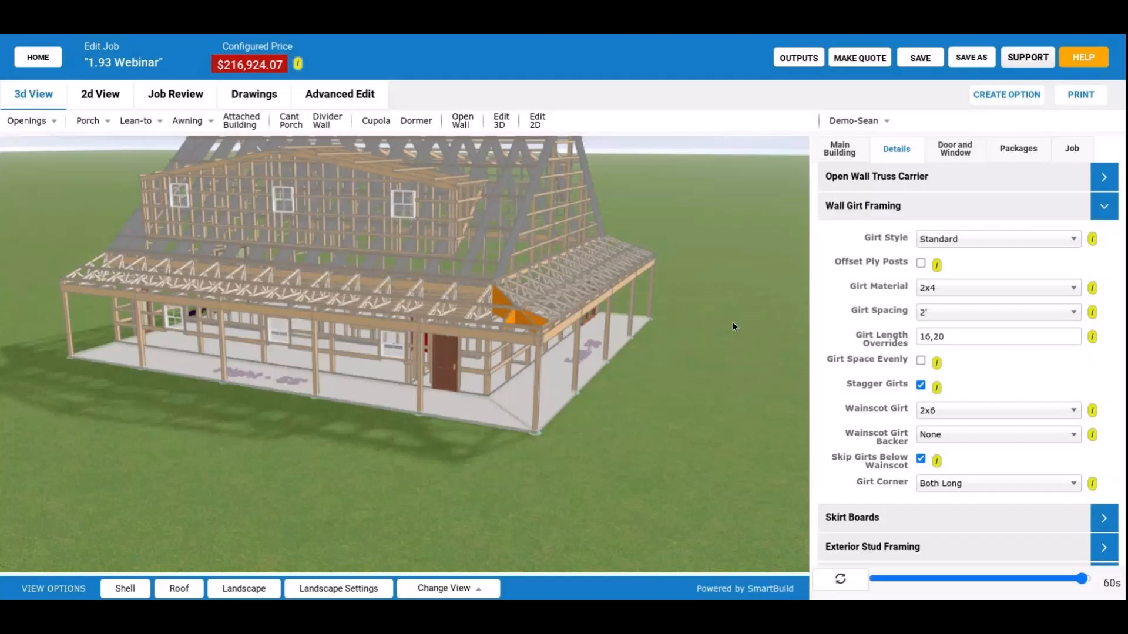
left_click_drag(732, 322, 506, 374)
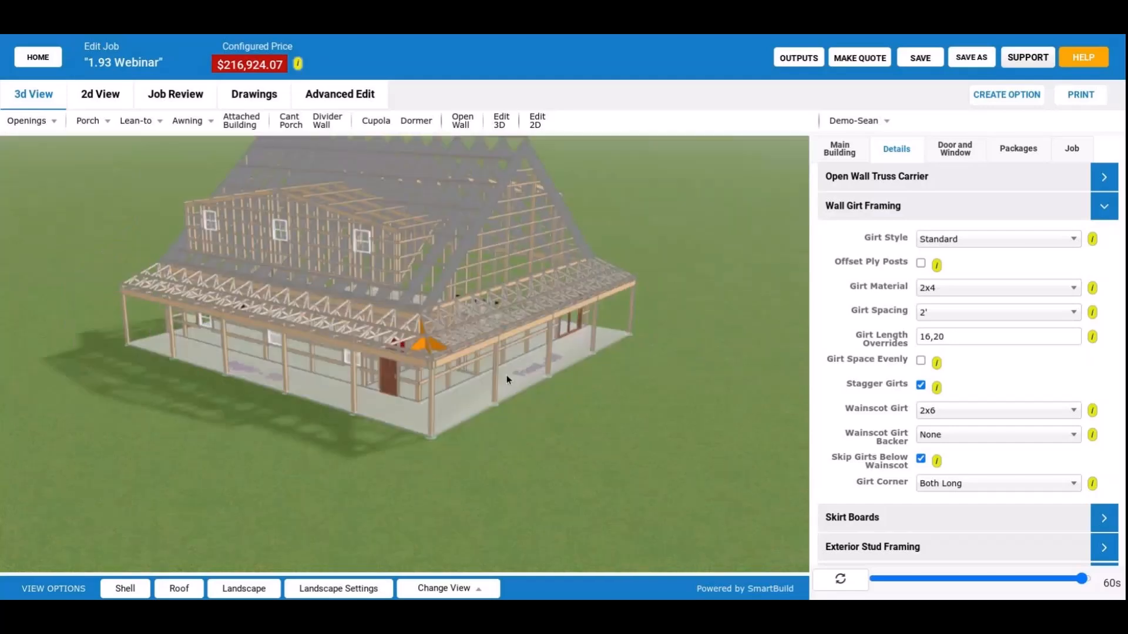
scroll(440, 351, "up", 3)
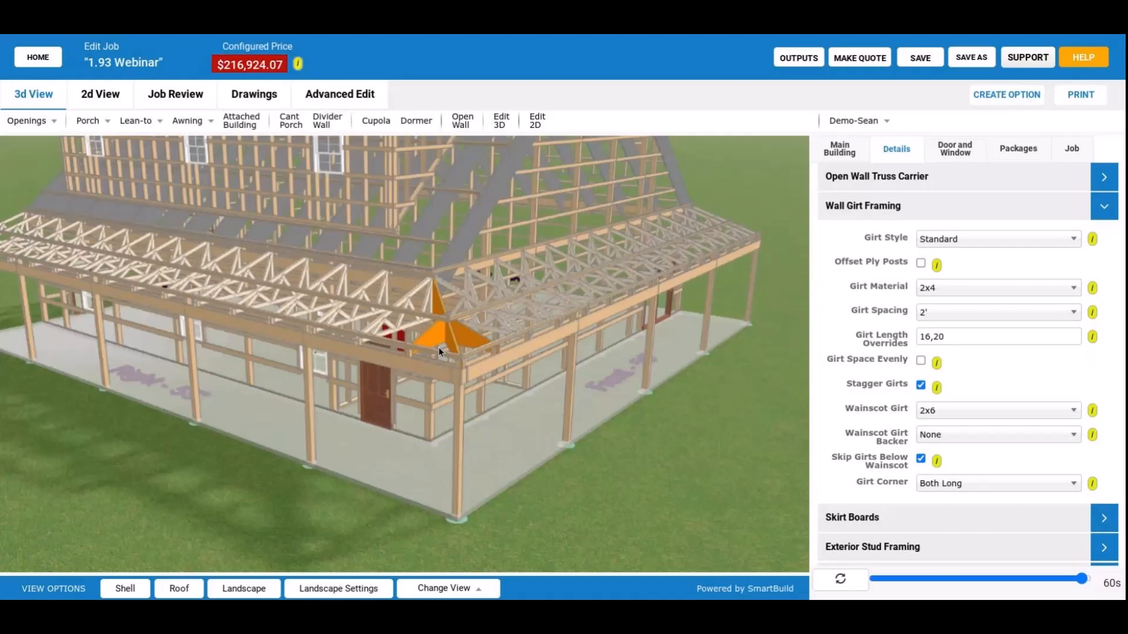
scroll(438, 350, "down", 2)
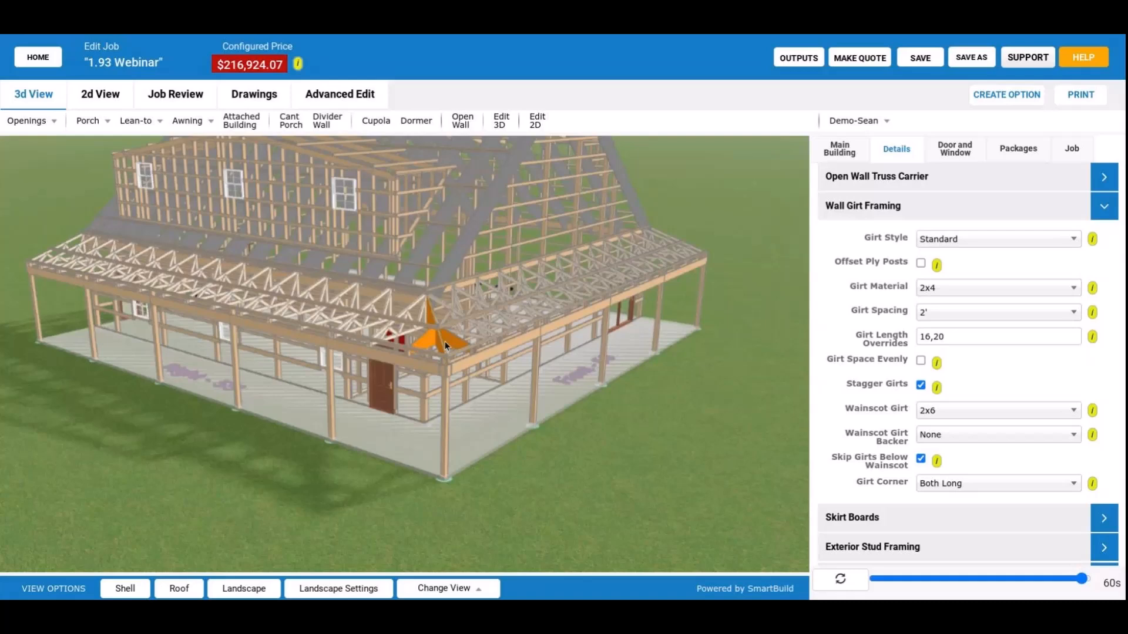
scroll(449, 349, "up", 2)
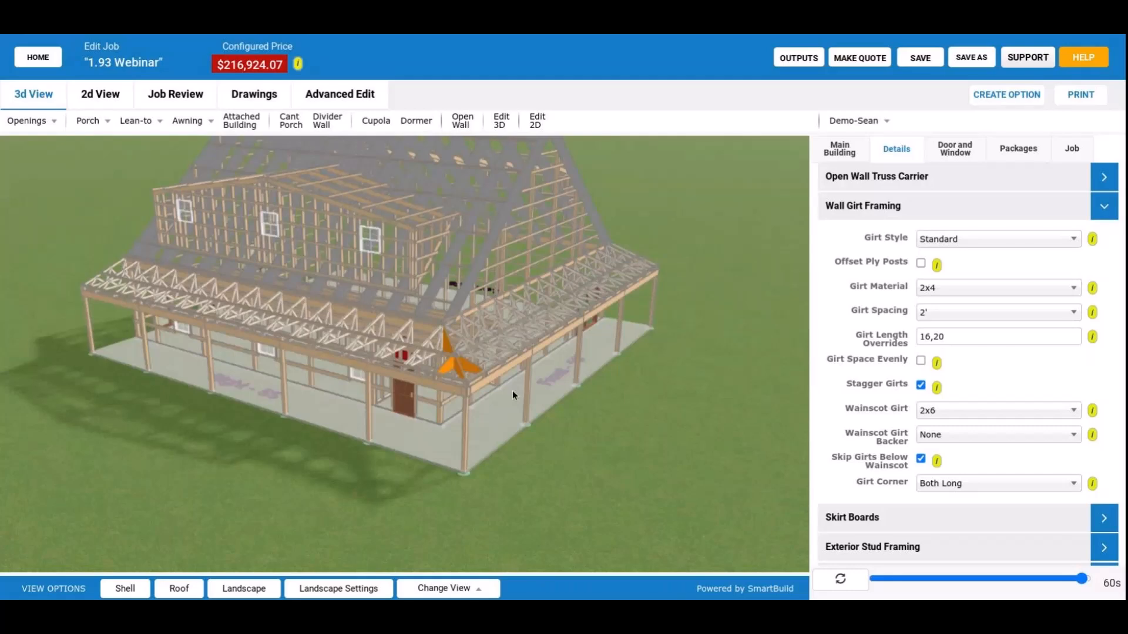
left_click_drag(513, 390, 569, 390)
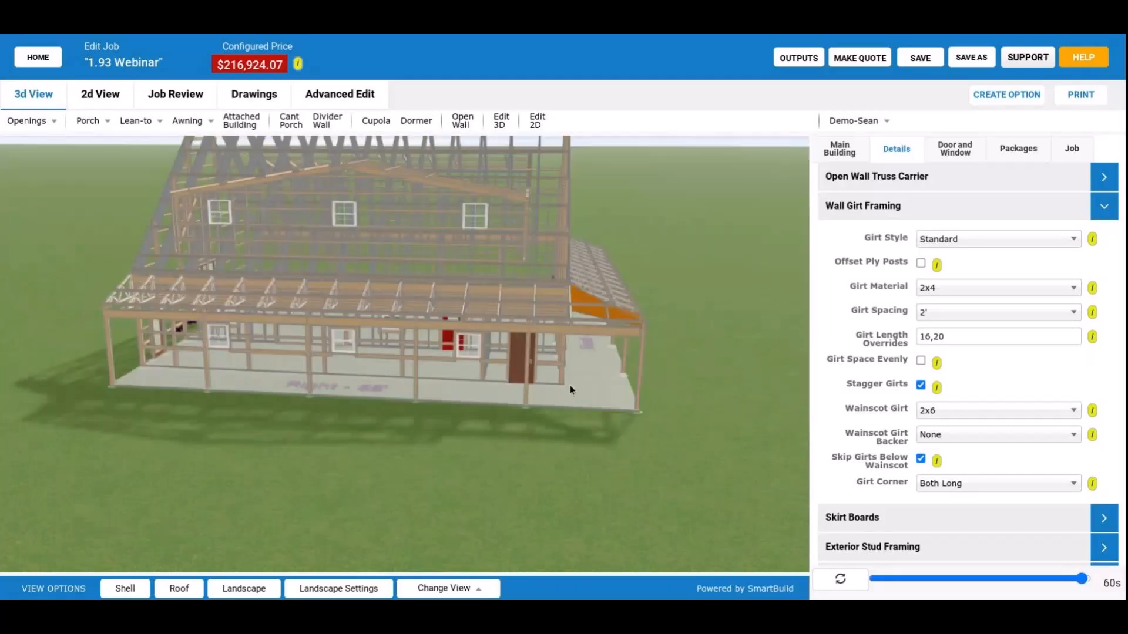
left_click_drag(570, 390, 542, 382)
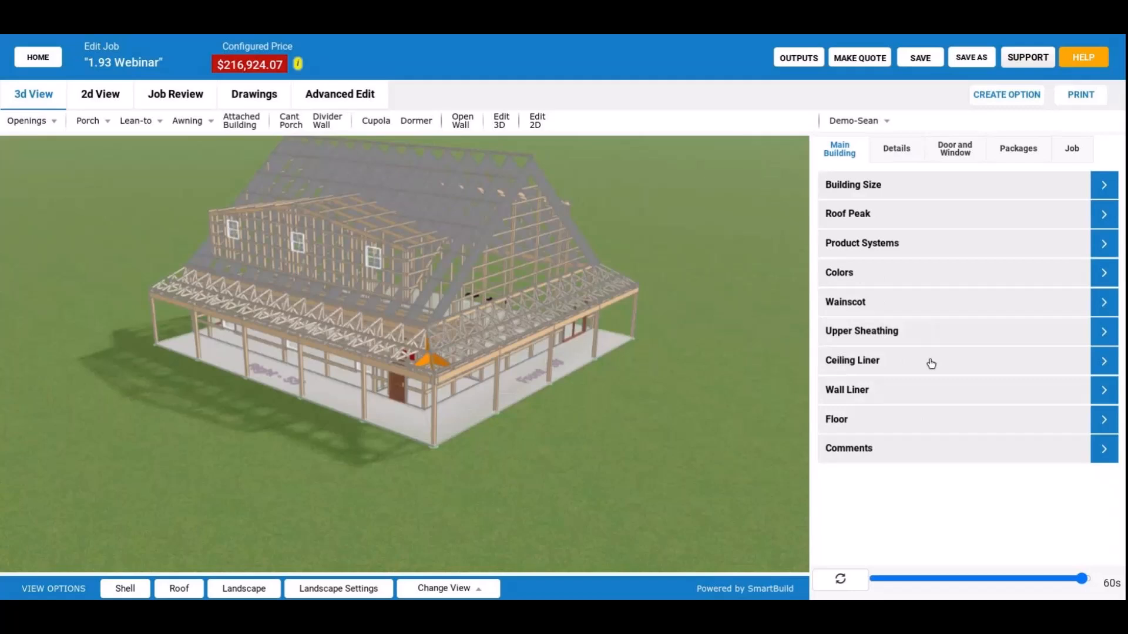
Review the main building's size settings and the available overhang options.
left_click(897, 187)
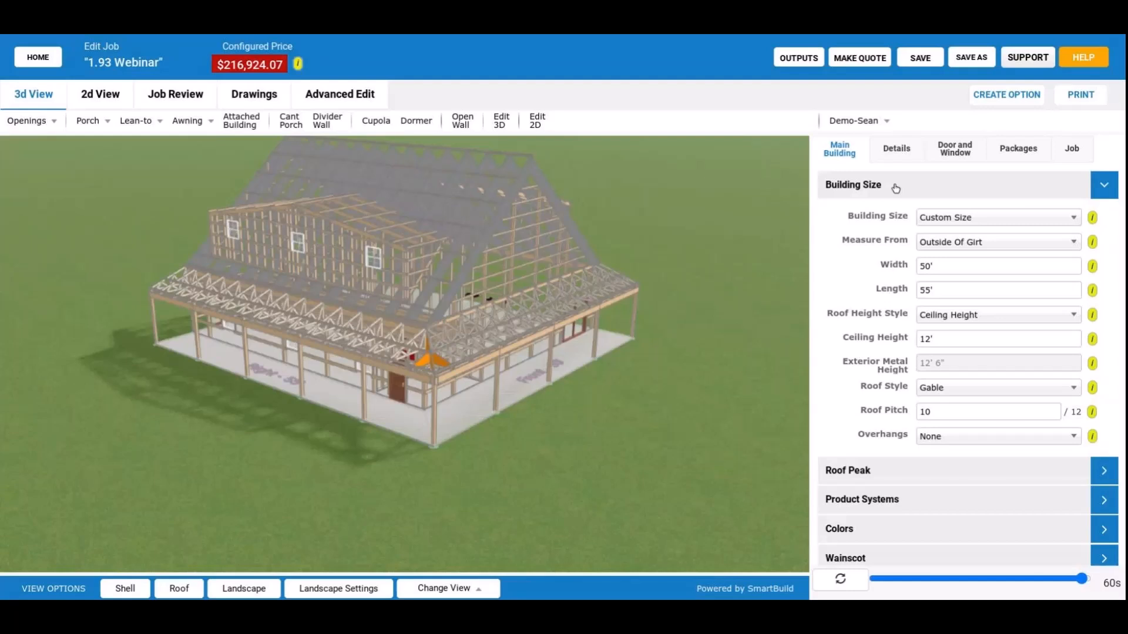
left_click(975, 436)
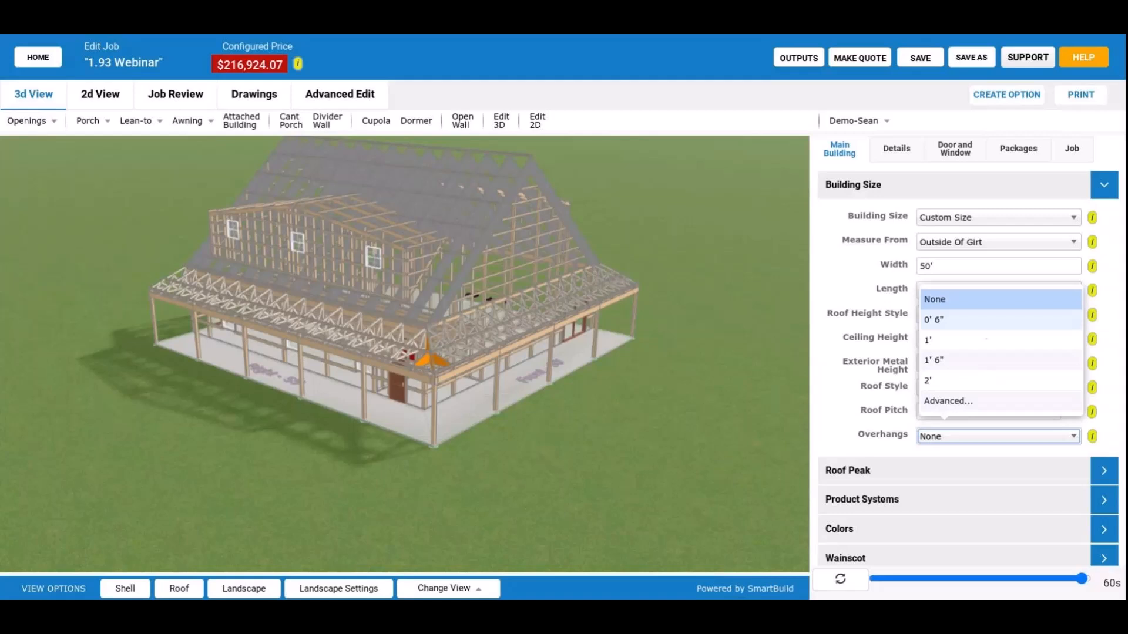
left_click(882, 346)
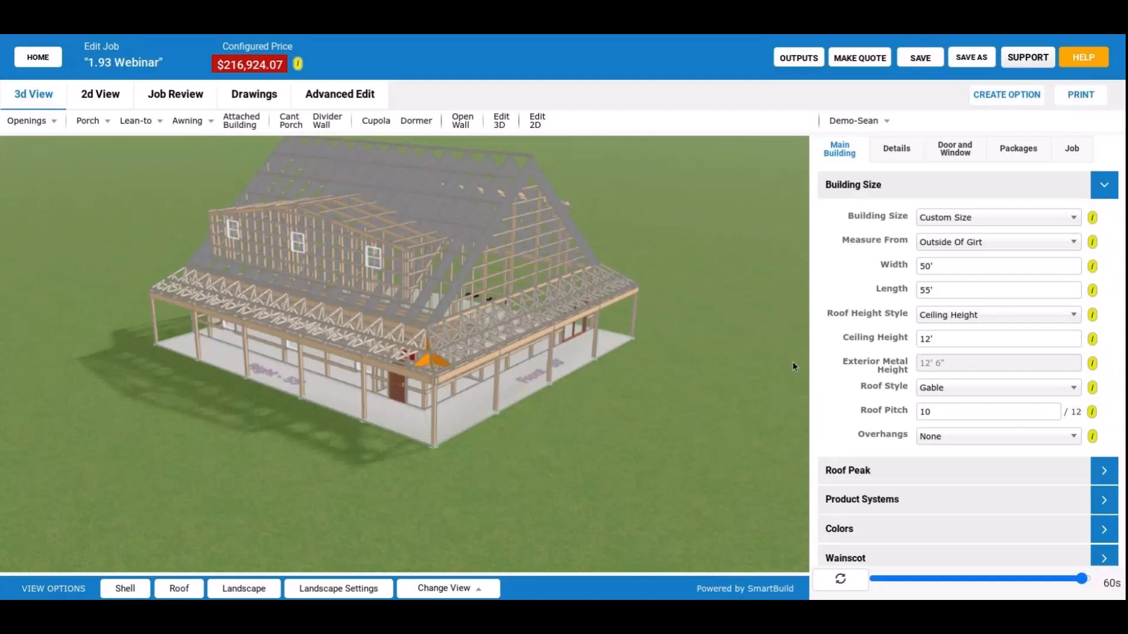
left_click(935, 442)
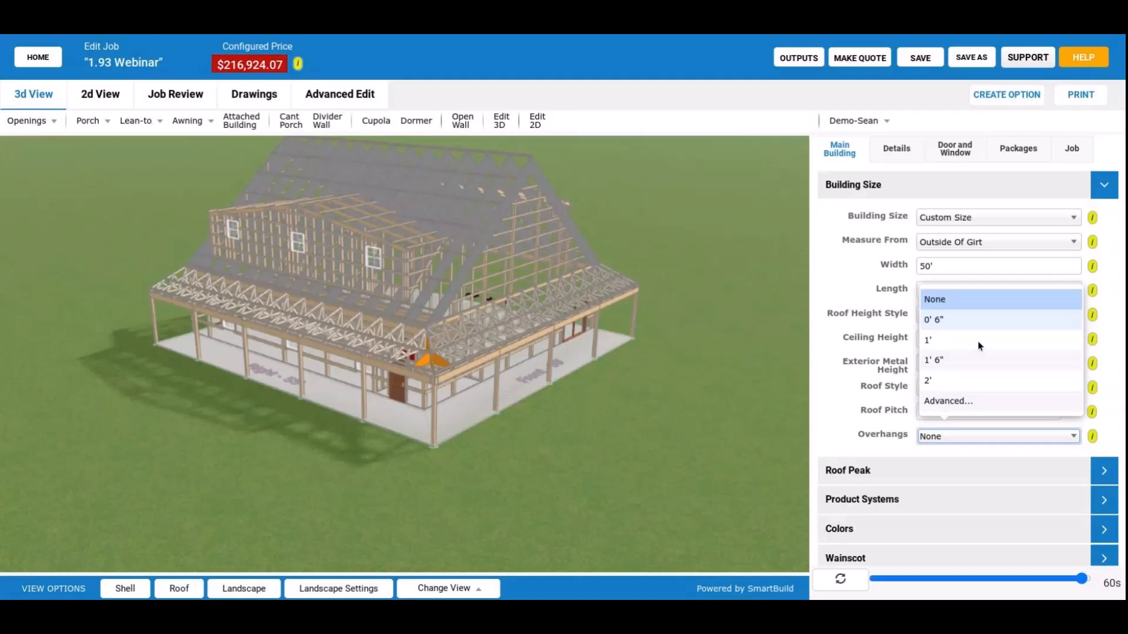
scroll(551, 376, "down", 2)
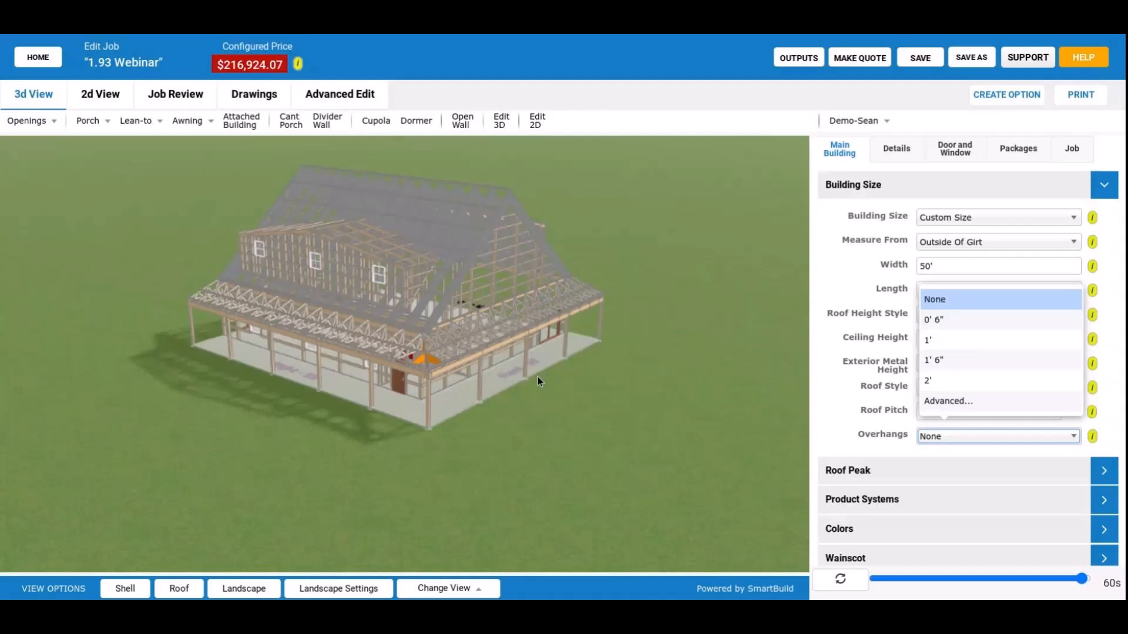
Inspect the building's finished exterior from all sides and from below, including both dormers, the cupola and the wraparound porch.
left_click_drag(538, 376, 726, 326)
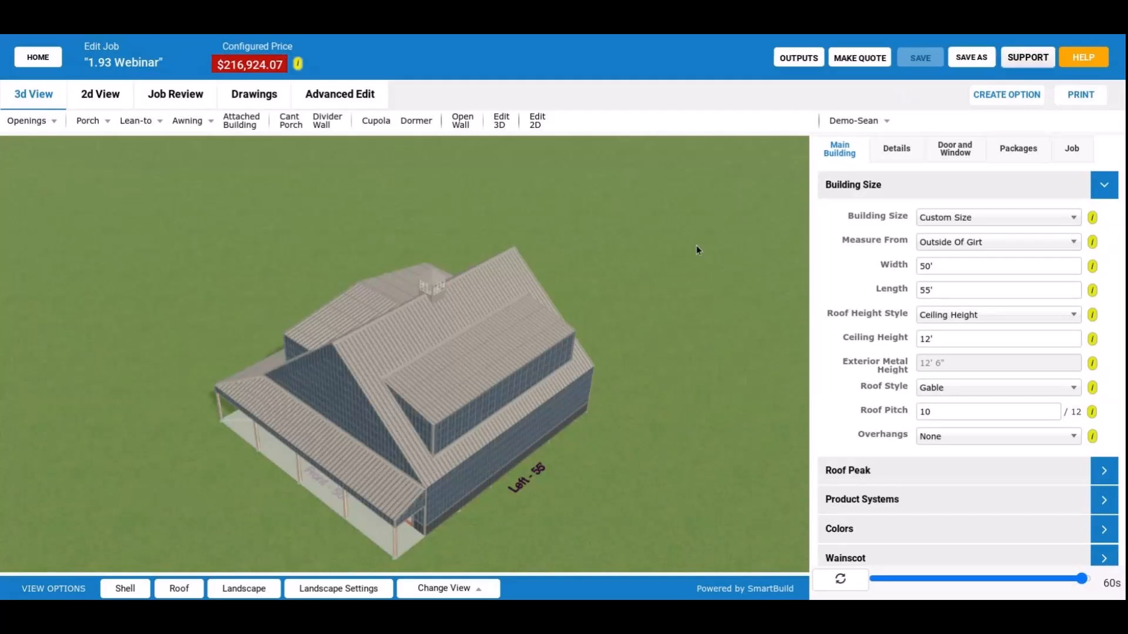
left_click_drag(696, 245, 446, 418)
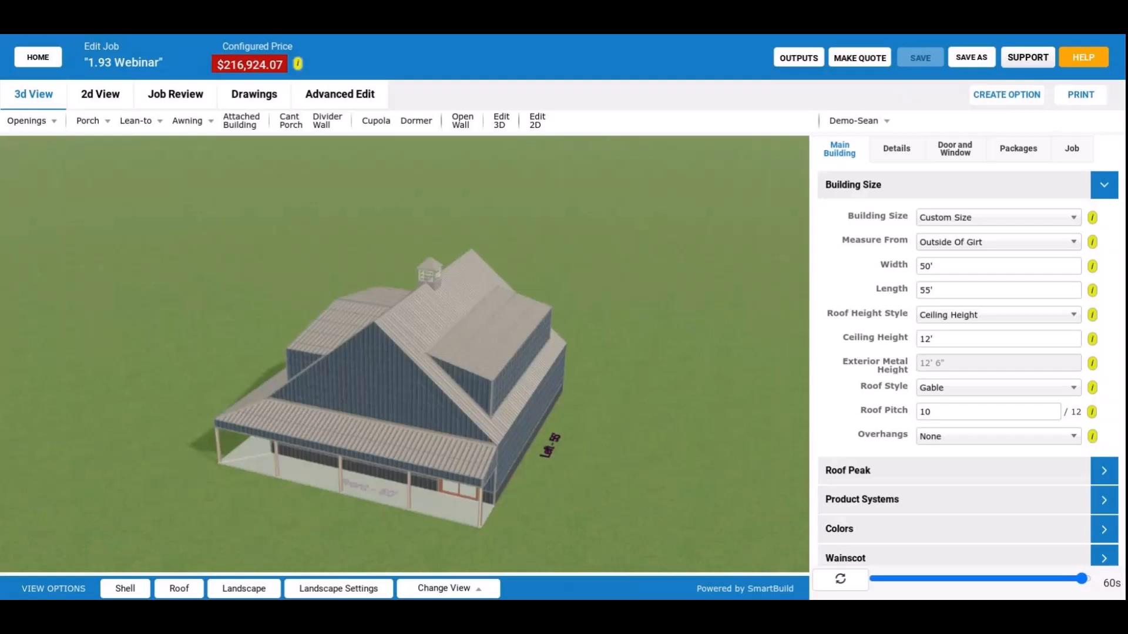
left_click_drag(448, 461, 447, 455)
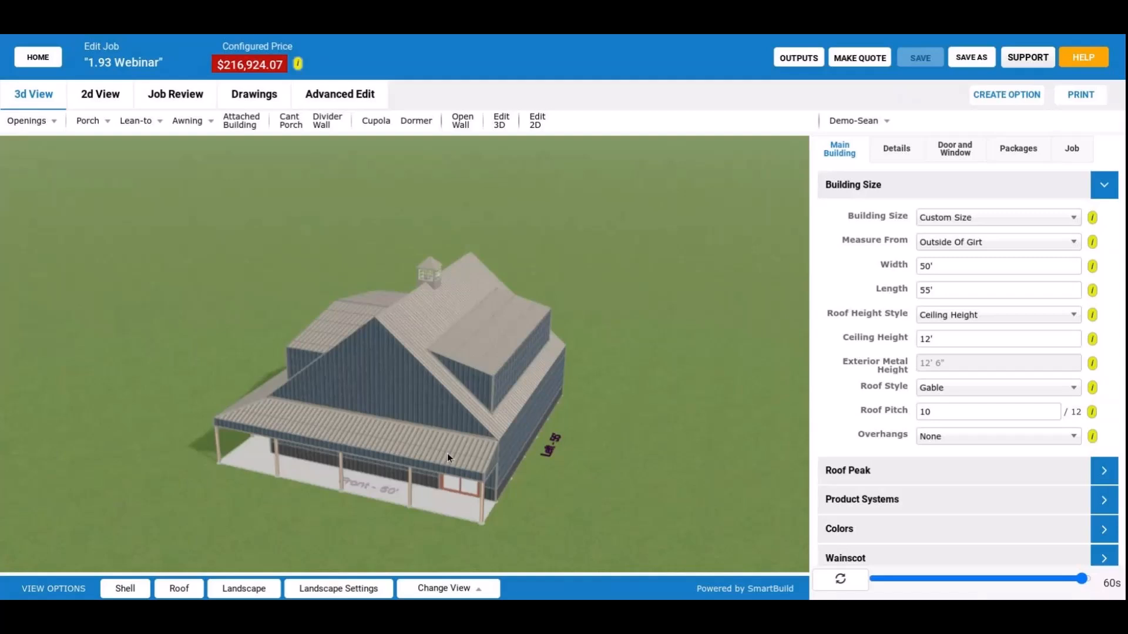
left_click_drag(446, 452, 332, 164)
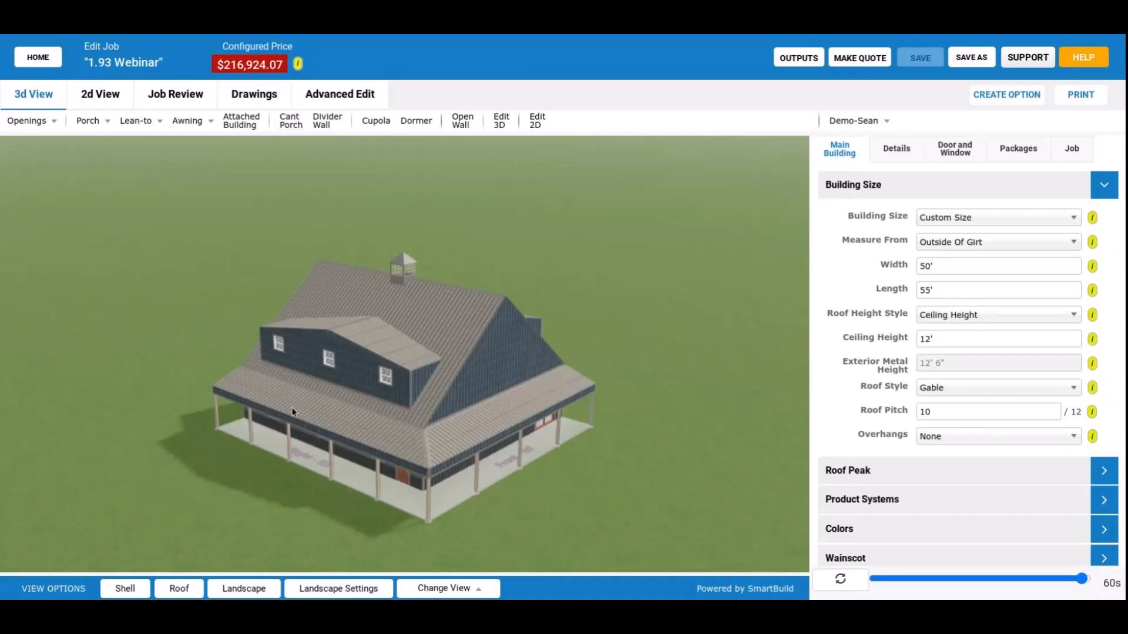
left_click_drag(291, 407, 437, 447)
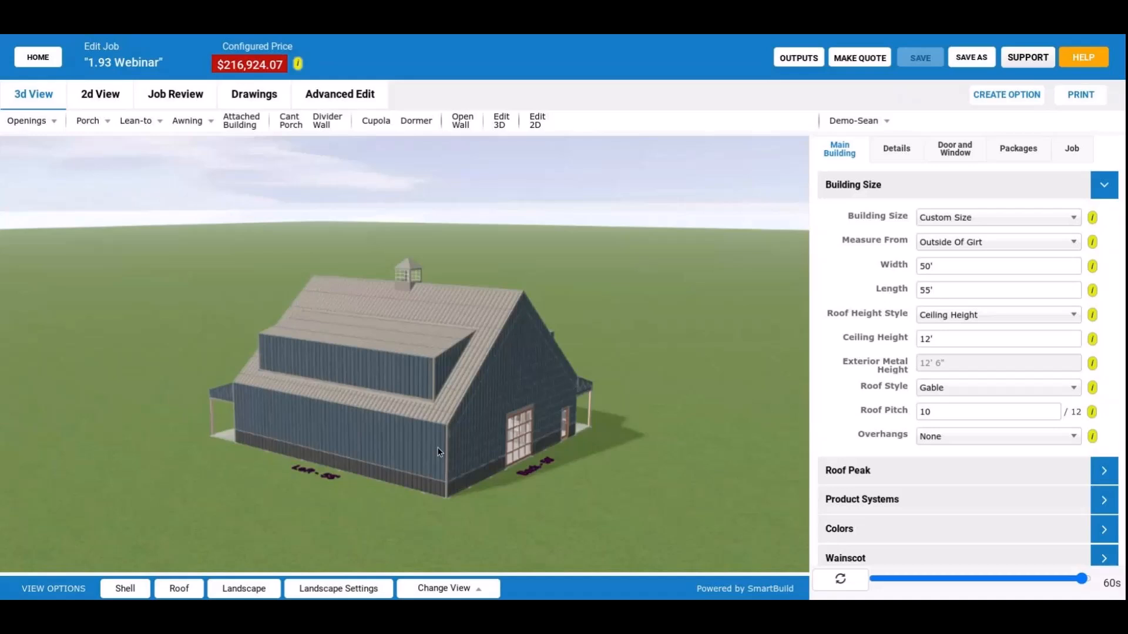
left_click_drag(437, 446, 297, 340)
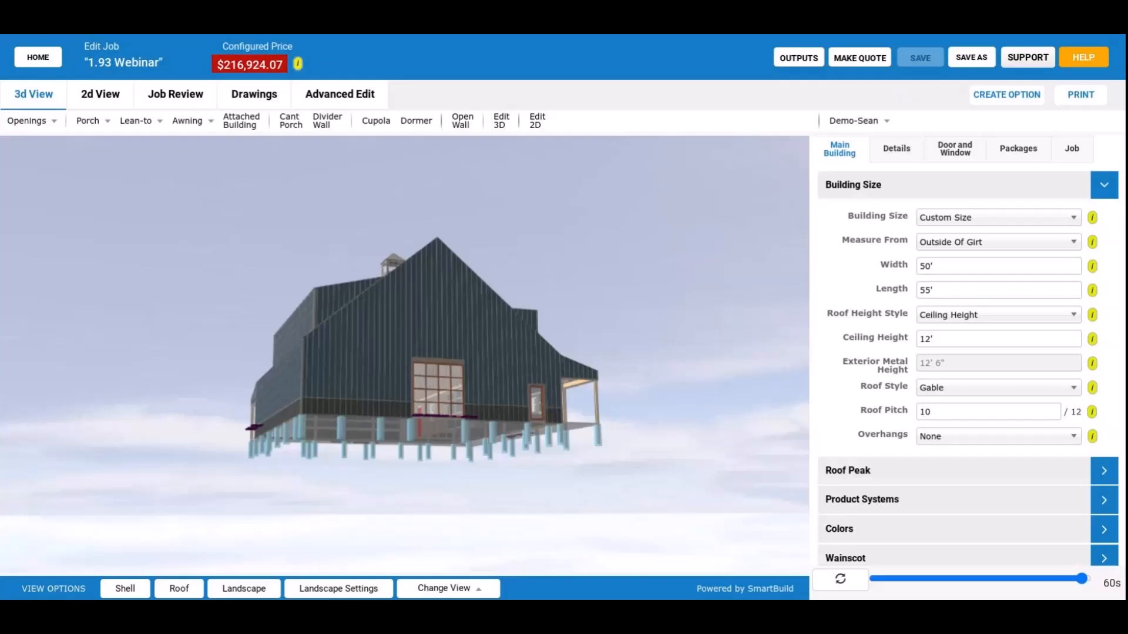
left_click_drag(351, 317, 457, 363)
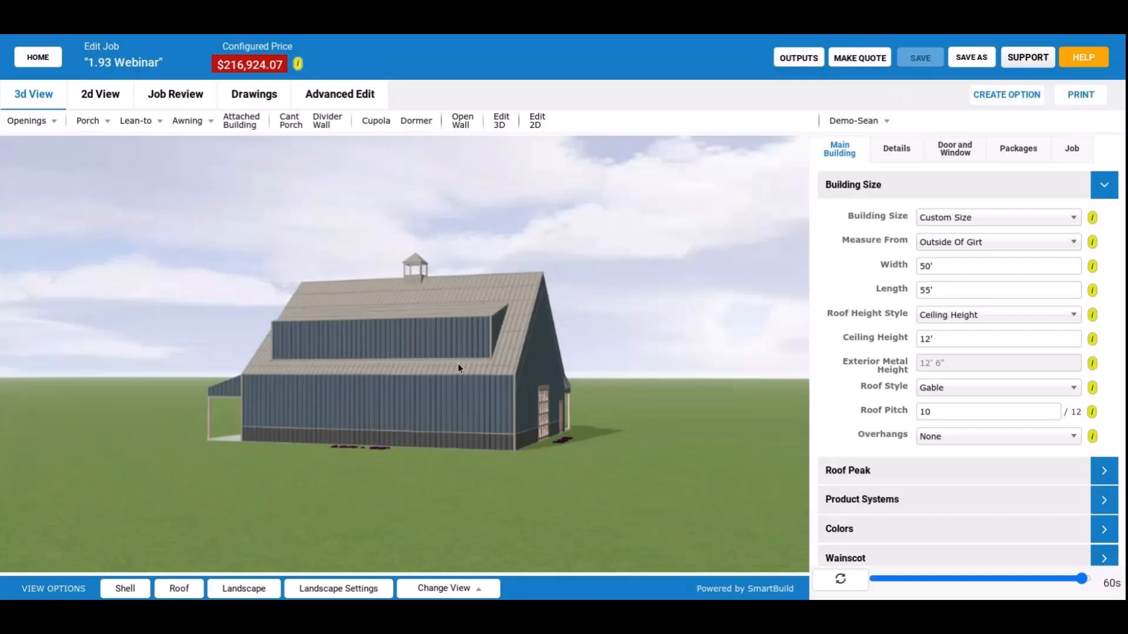
left_click_drag(459, 367, 485, 405)
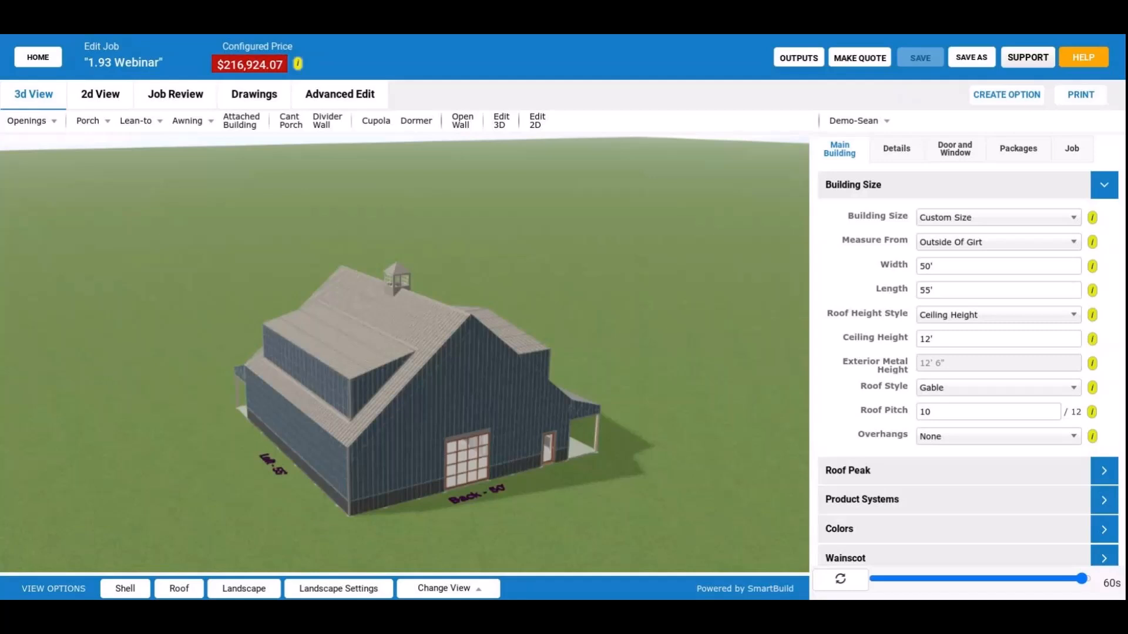
left_click_drag(384, 408, 391, 406)
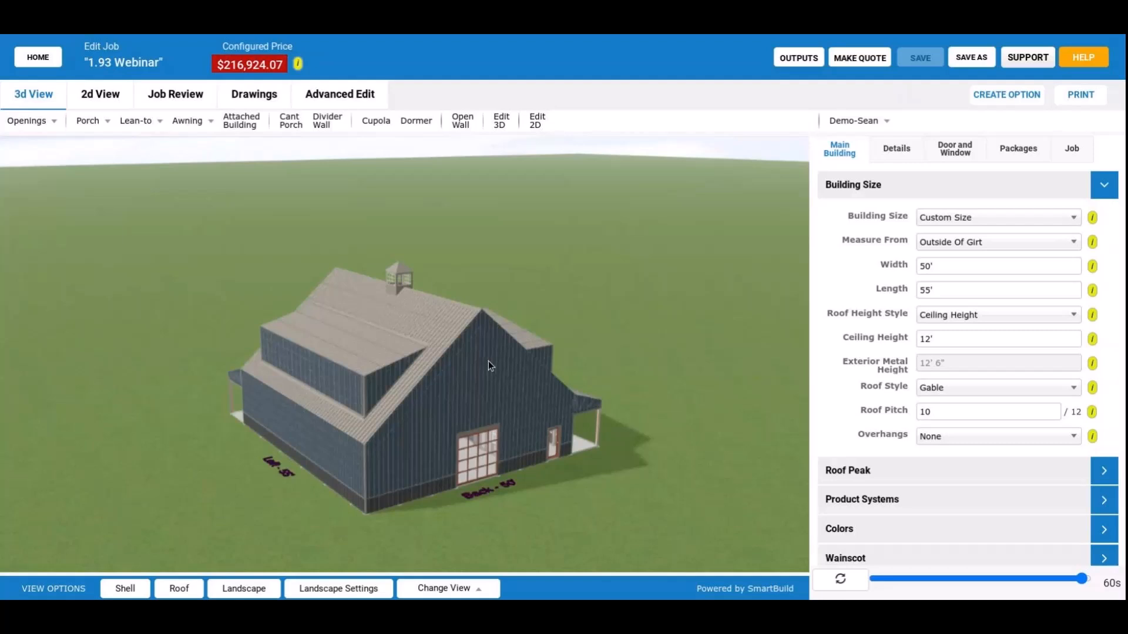
left_click_drag(488, 360, 549, 349)
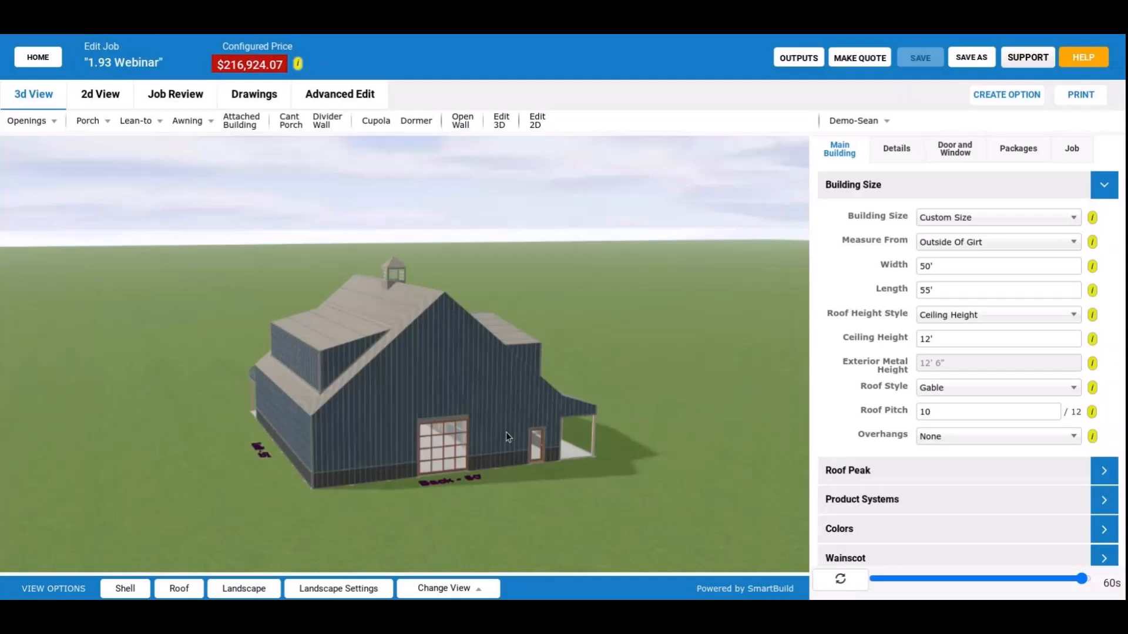
left_click_drag(508, 437, 306, 424)
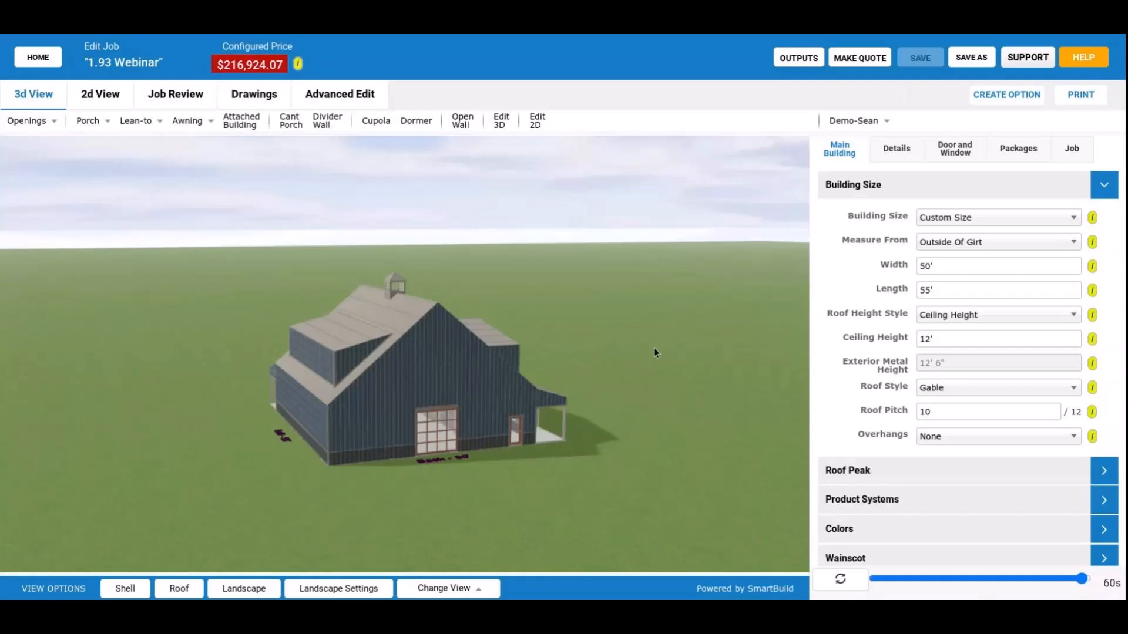
left_click_drag(653, 351, 628, 363)
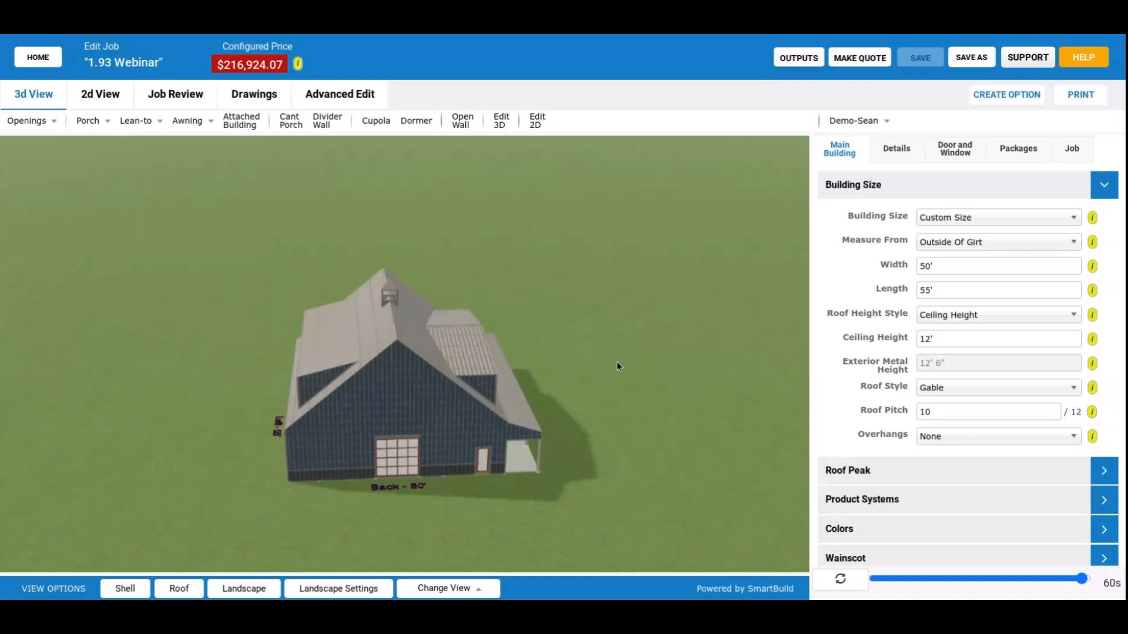
left_click_drag(617, 367, 454, 398)
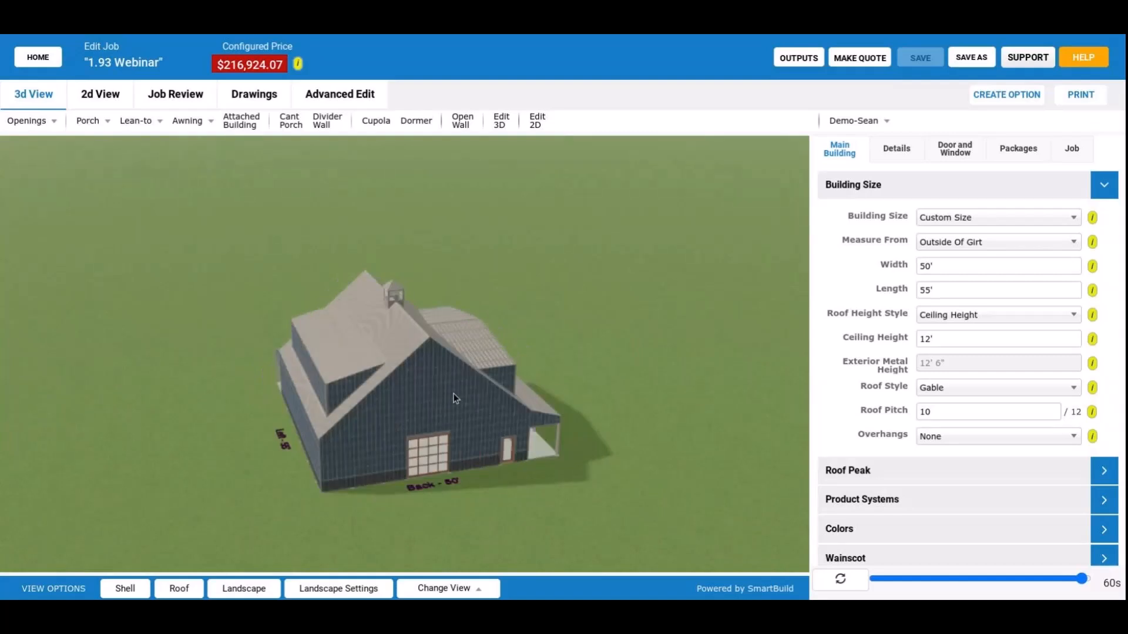
left_click_drag(454, 393, 471, 394)
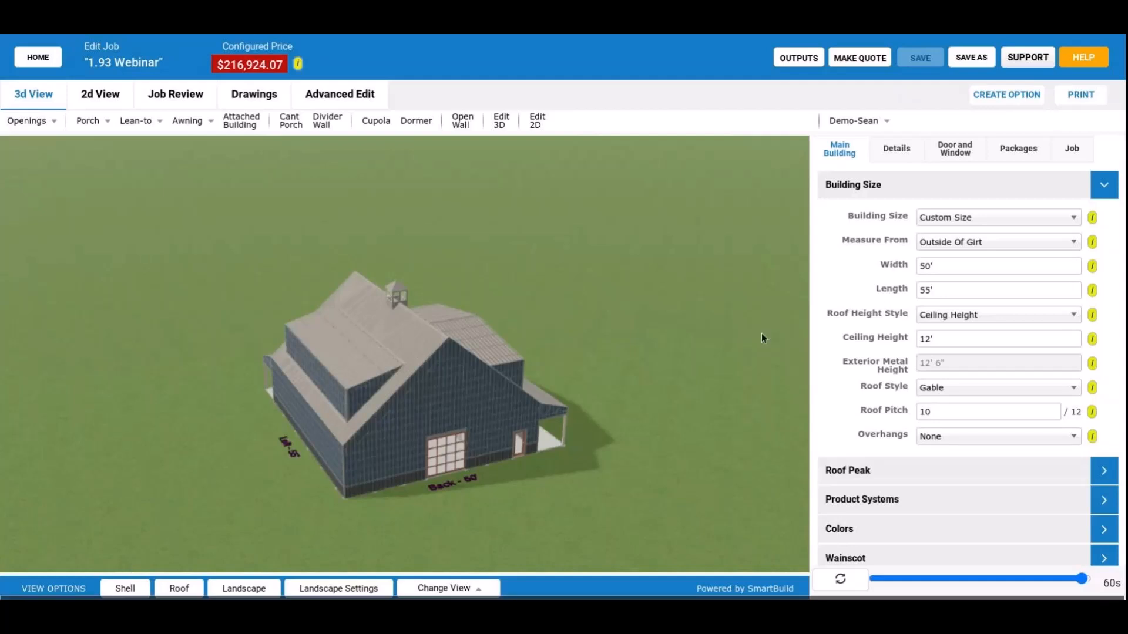
Inspect the wall and roof framing from the left and back sides with the shell hidden, and restore the shell to view the exterior.
left_click_drag(761, 333, 354, 429)
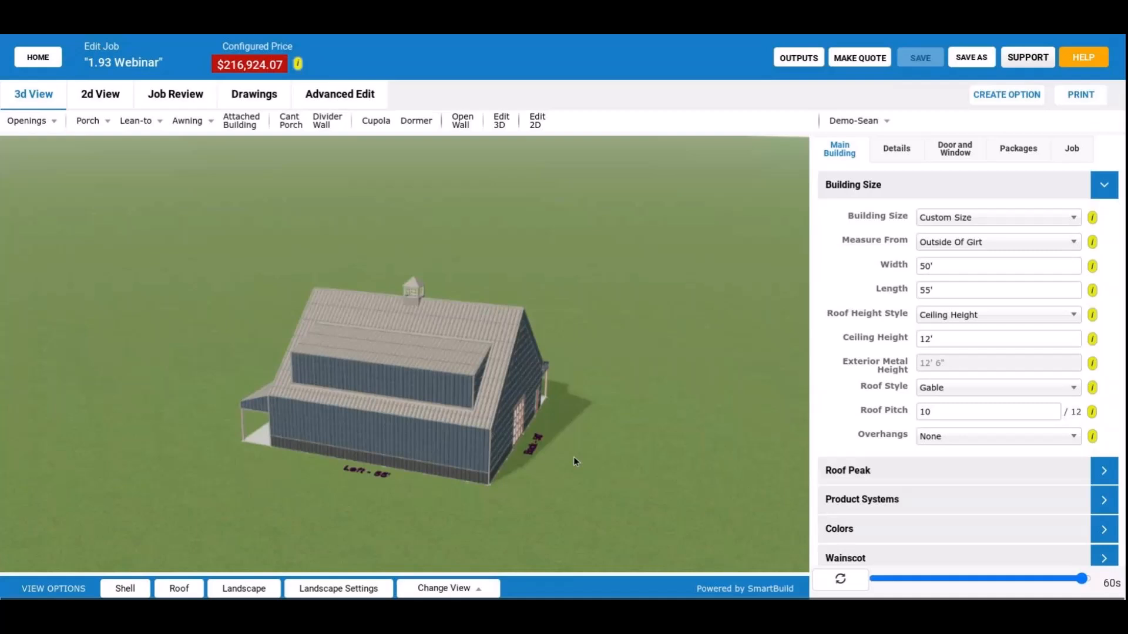
right_click_drag(573, 457, 406, 421)
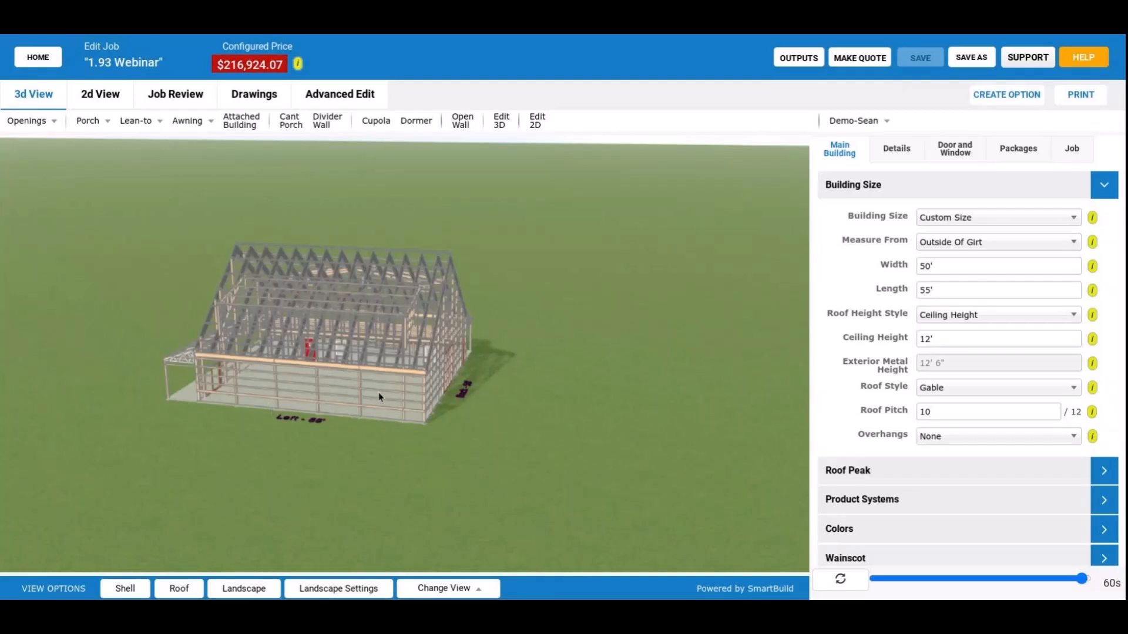
left_click_drag(379, 395, 397, 395)
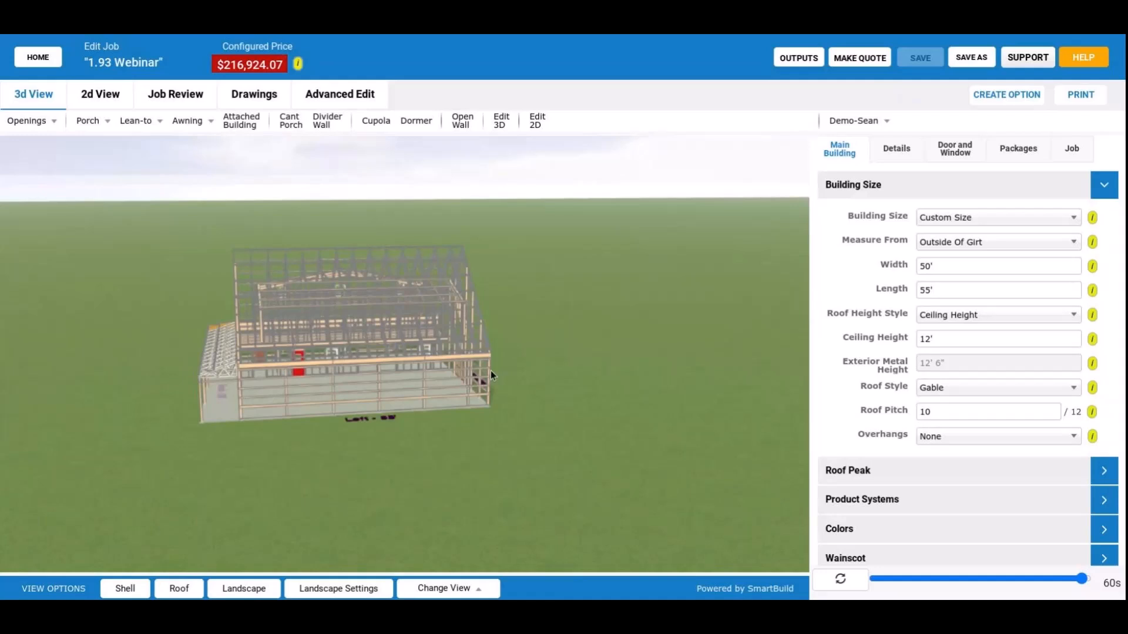
left_click_drag(491, 375, 470, 317)
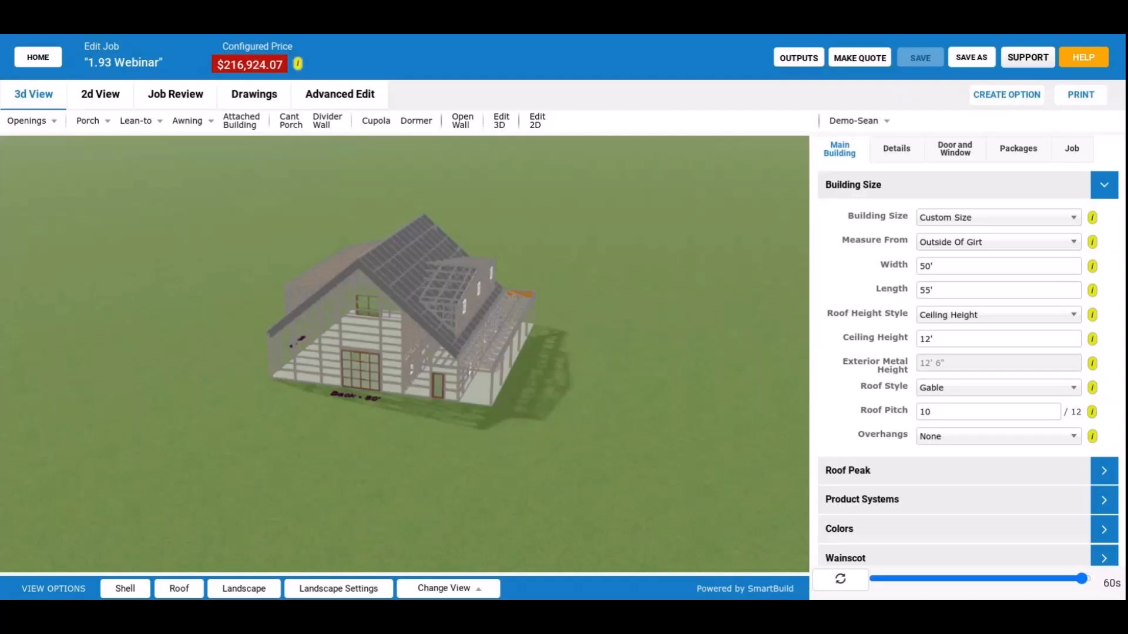
left_click_drag(302, 375, 361, 347)
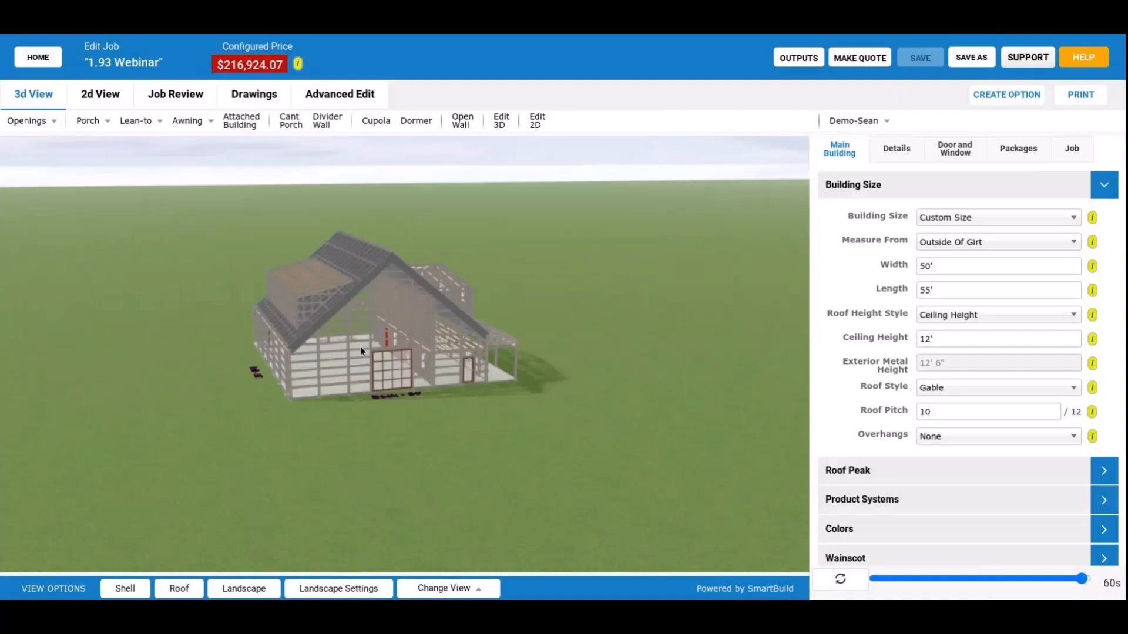
mouse_move(361, 346)
left_mouse_down()
mouse_move(492, 353)
mouse_move(362, 357)
left_mouse_up()
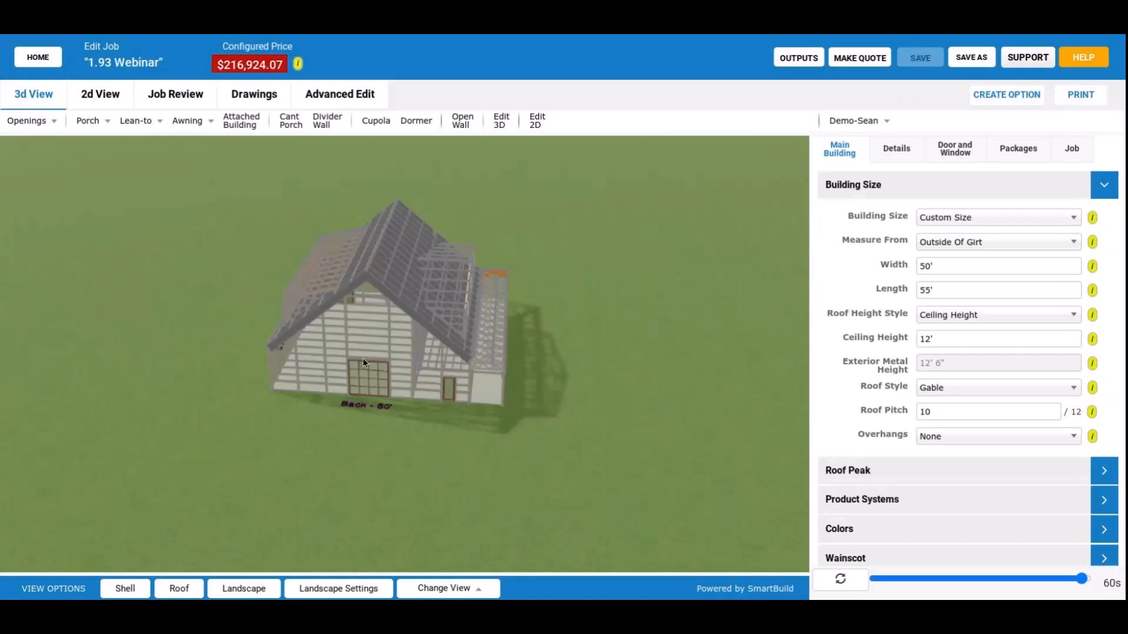
left_click_drag(362, 358, 318, 342)
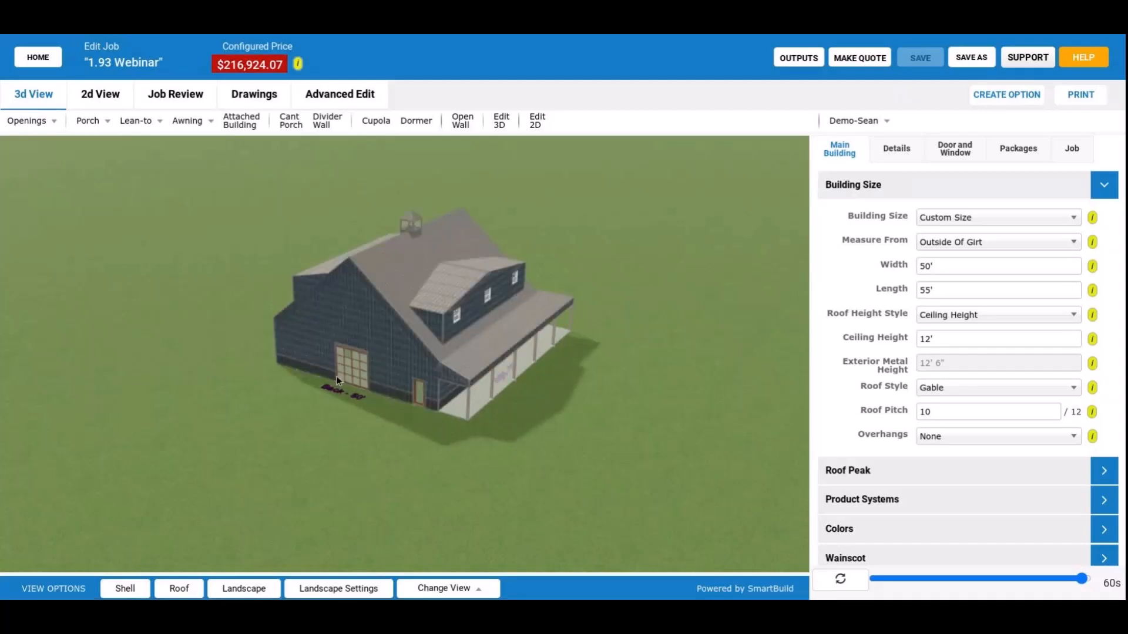
left_click_drag(336, 376, 425, 347)
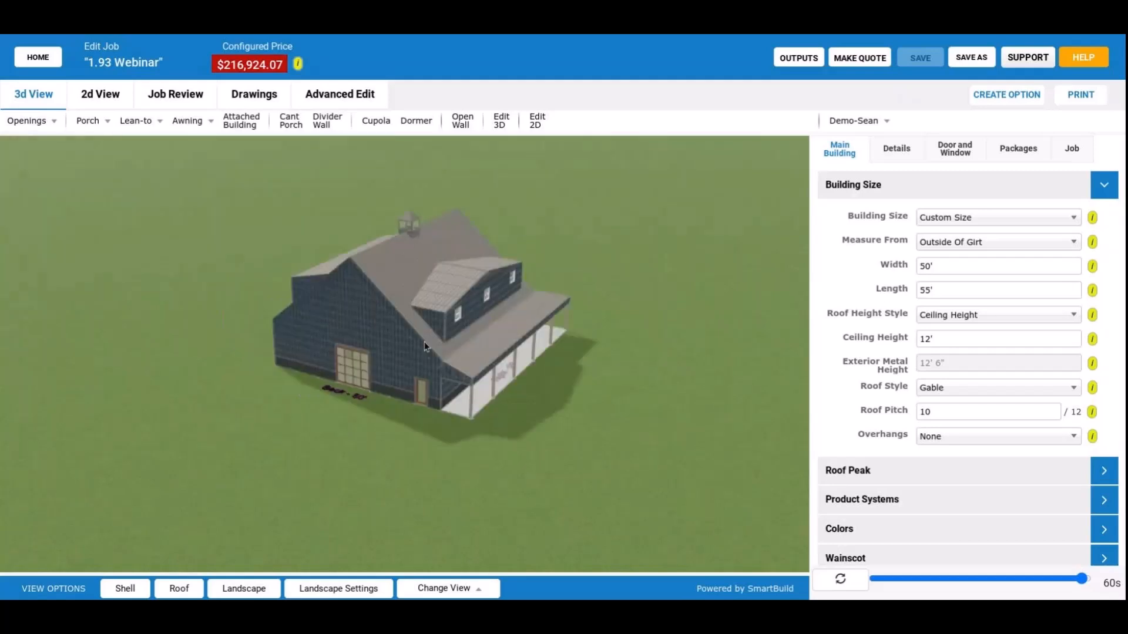
Return to the active jobs list and archive the job "032421 rev. 2".
left_click_drag(425, 346, 469, 153)
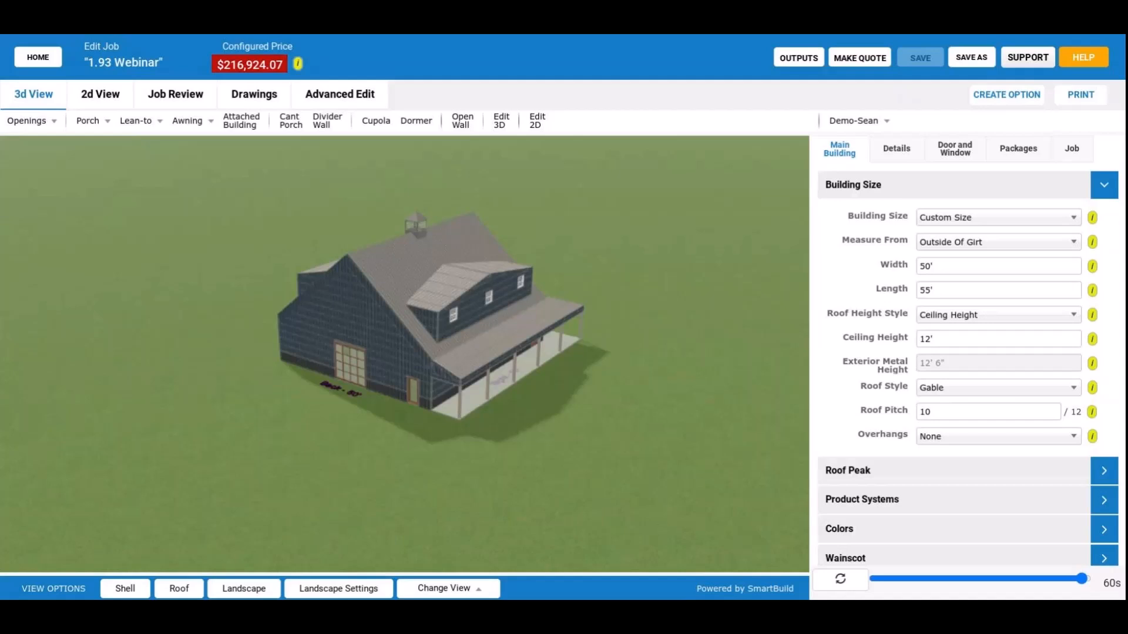
left_click(39, 57)
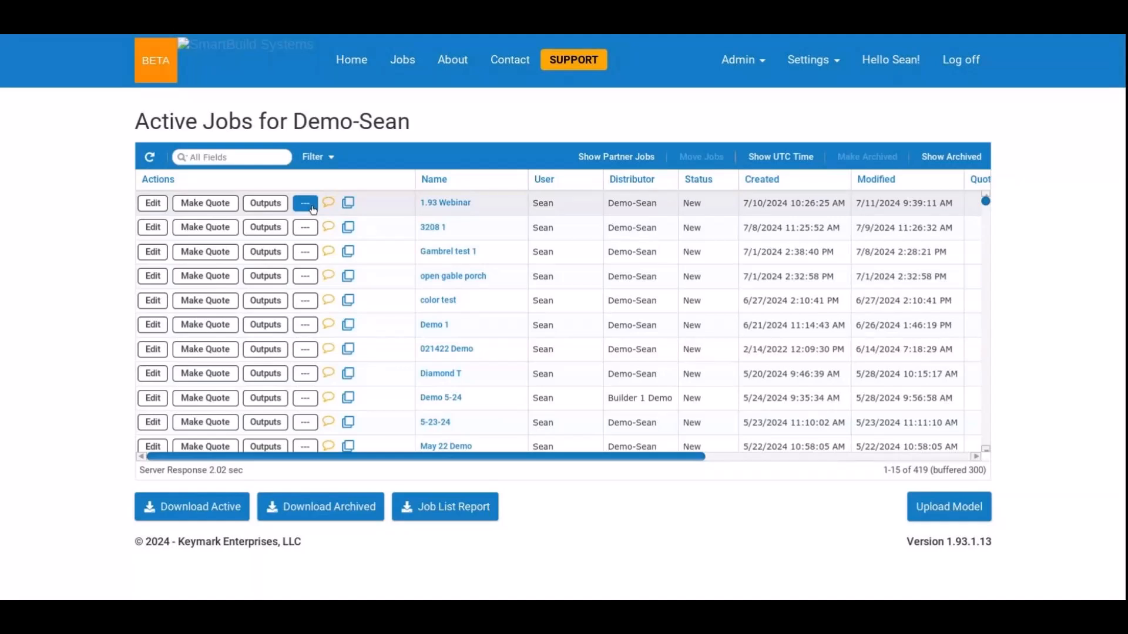
scroll(373, 348, "down", 6)
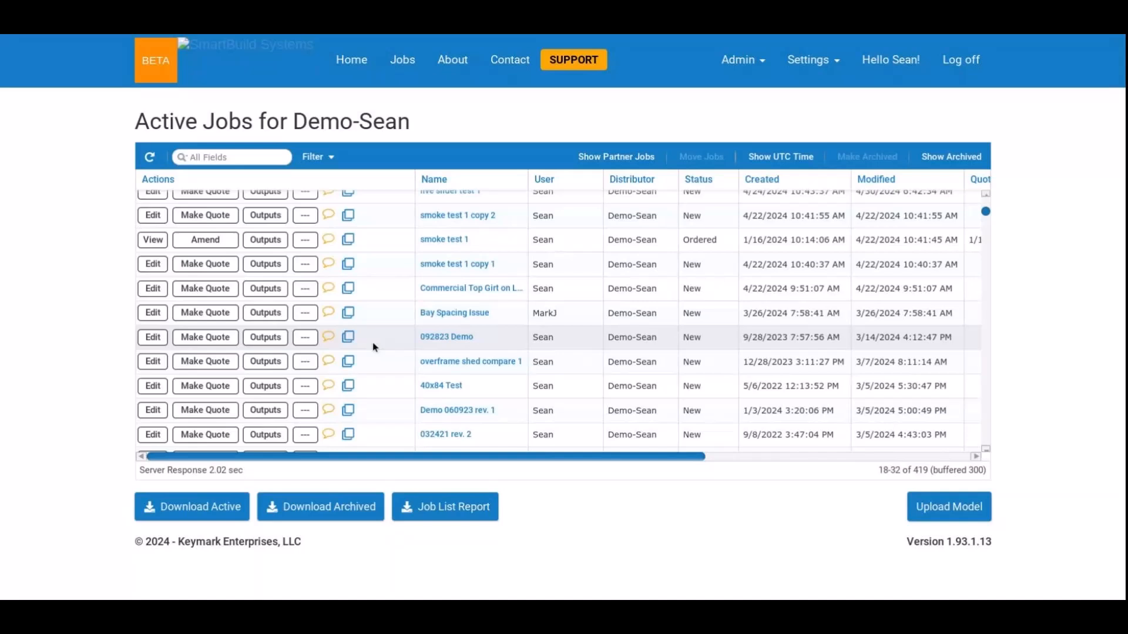
left_click(305, 435)
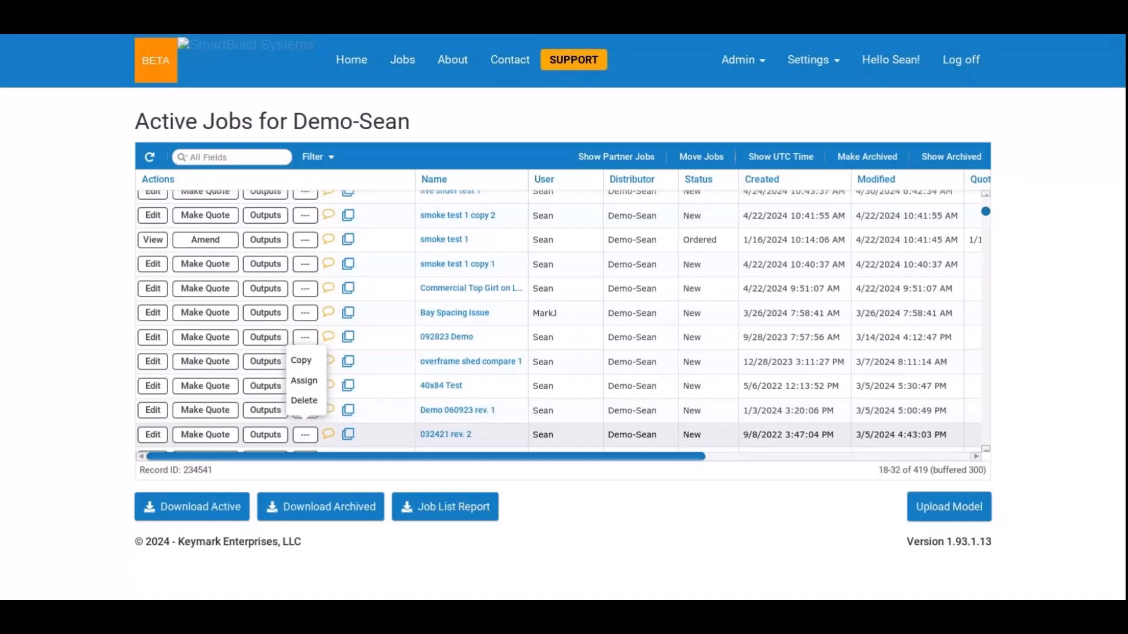
left_click(410, 435)
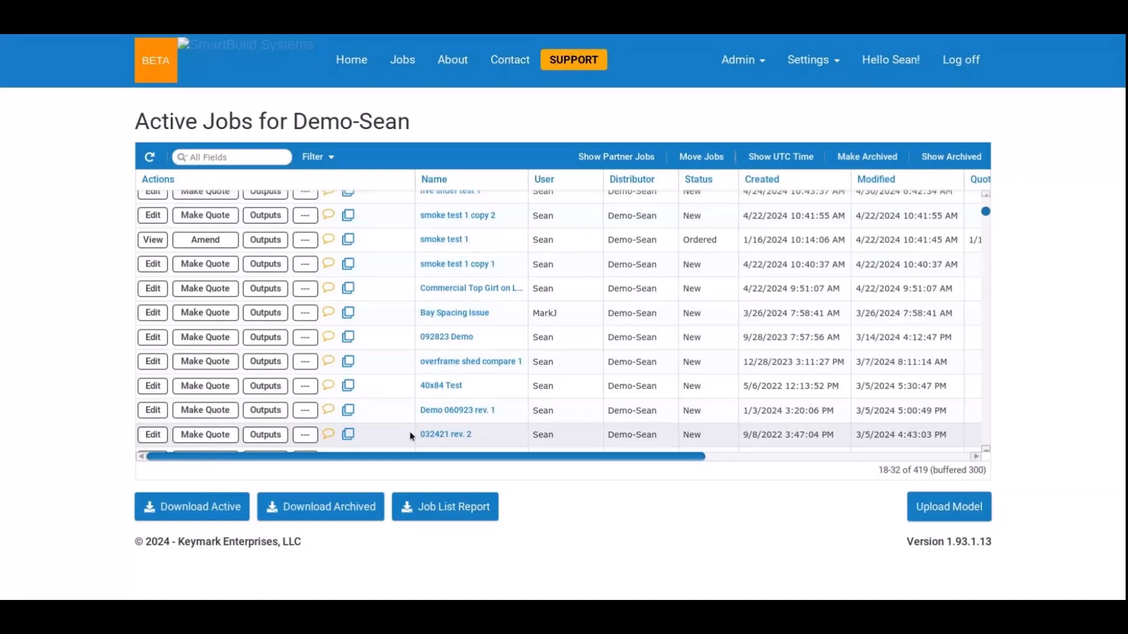
left_click(410, 433)
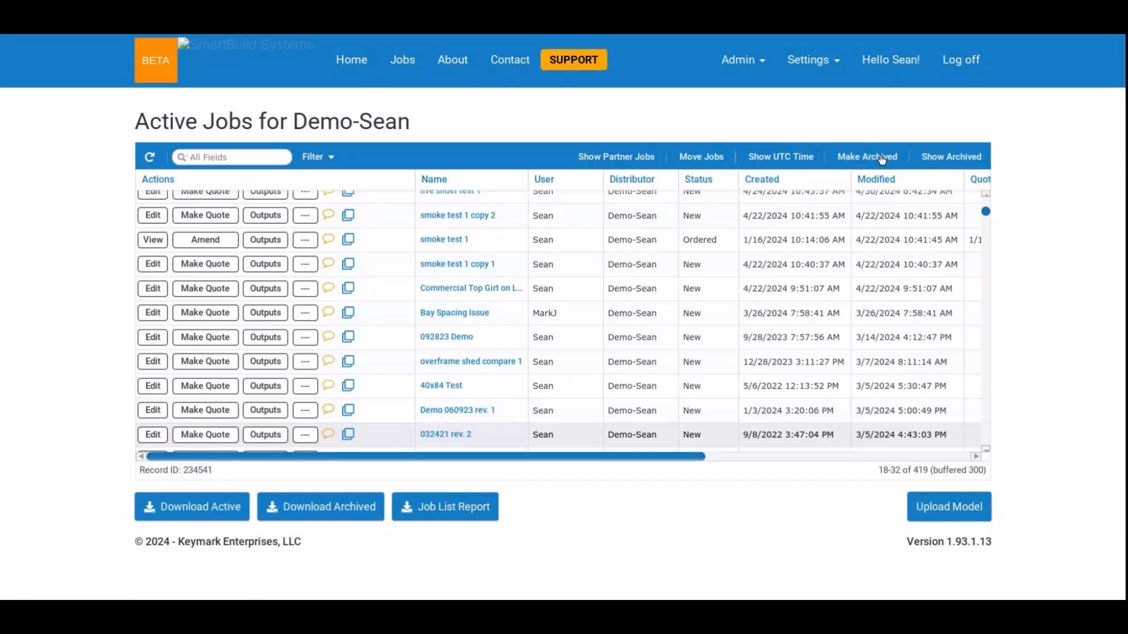
left_click(881, 157)
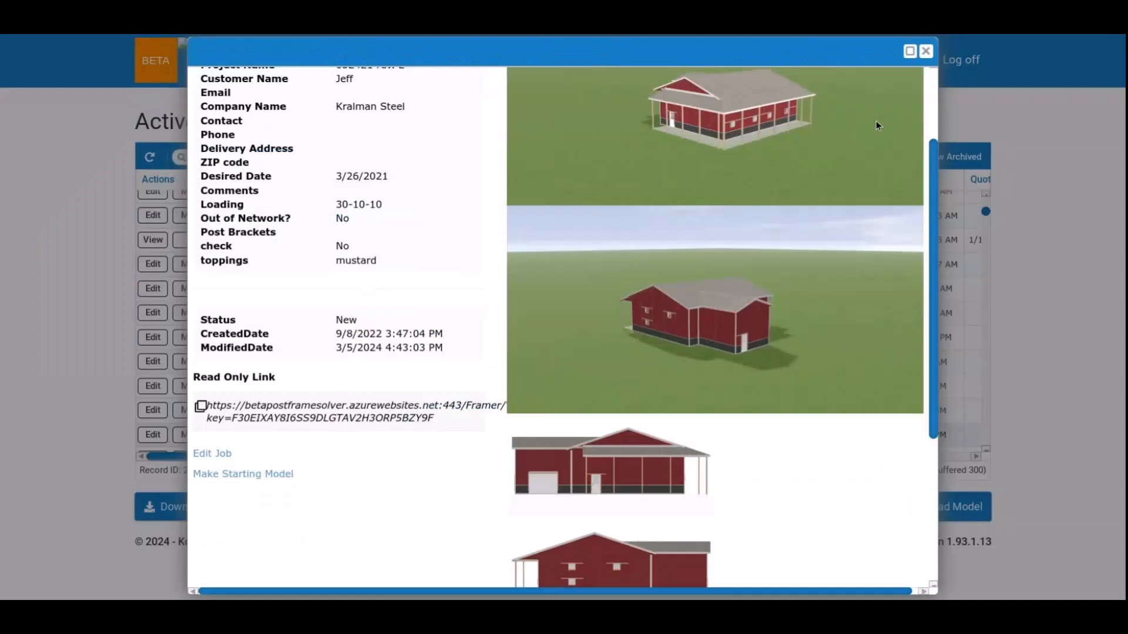
left_click(927, 52)
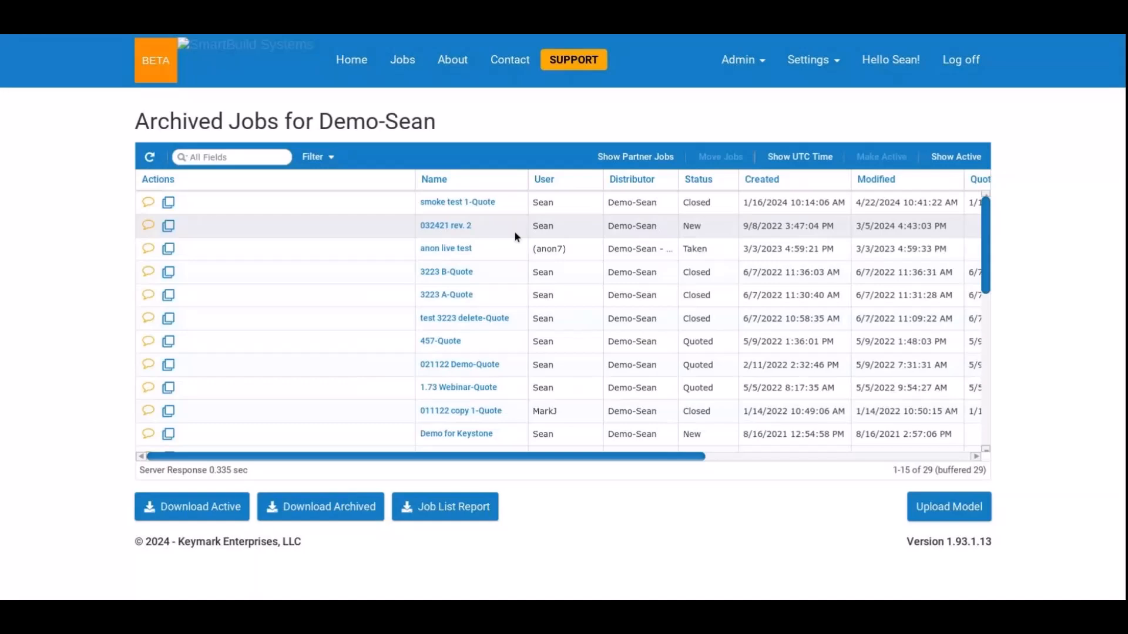
Review the details of the archived job "032421 rev. 2" and return to the active jobs list.
double_click(515, 231)
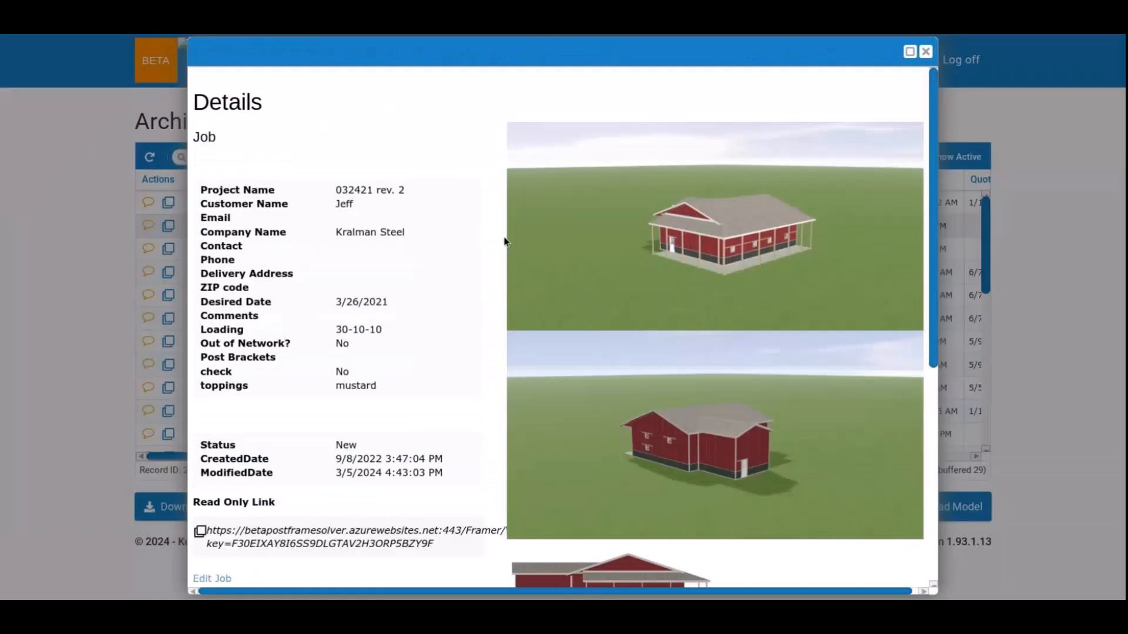
left_click(926, 53)
left_click(951, 158)
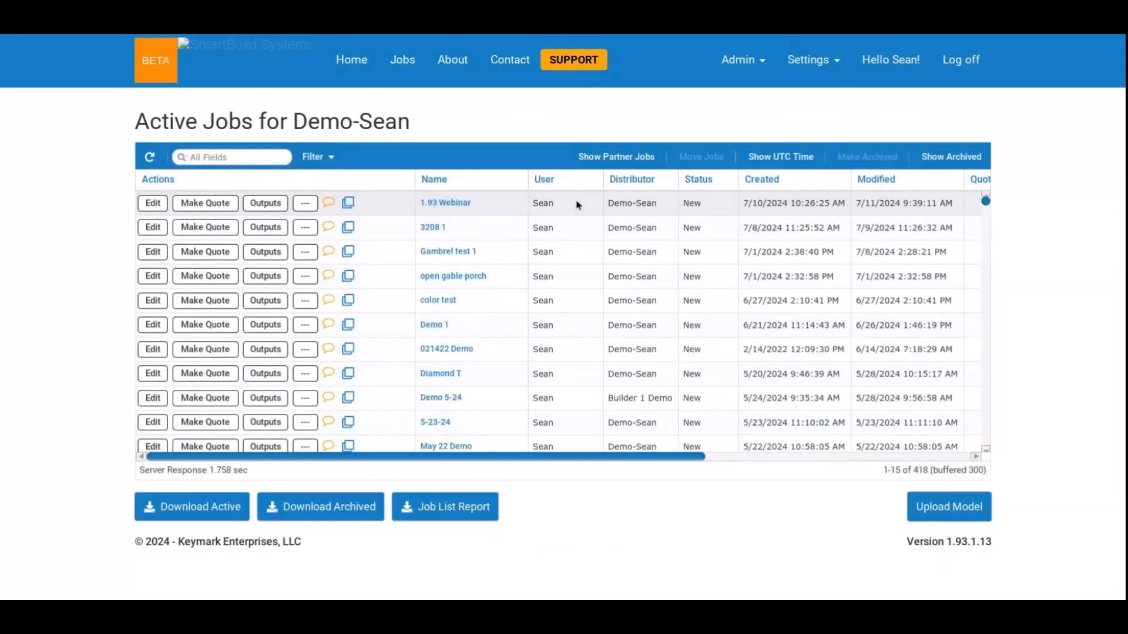
Select the "1.93 Webinar" job and review its quote, order and parent columns in the jobs list.
left_click(578, 205)
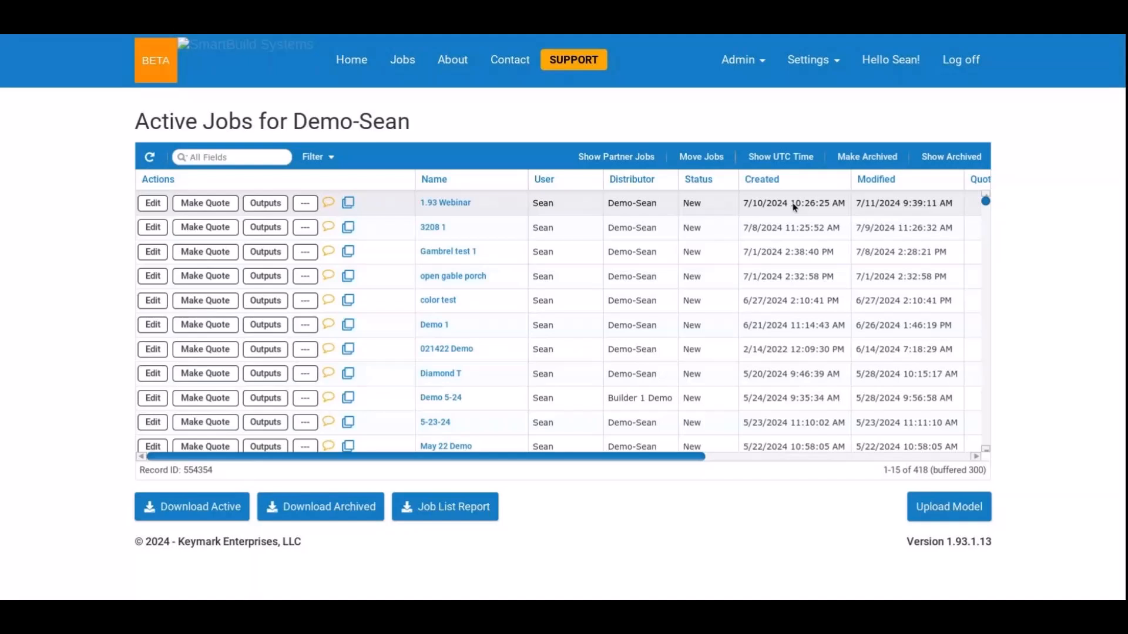
left_click(892, 457)
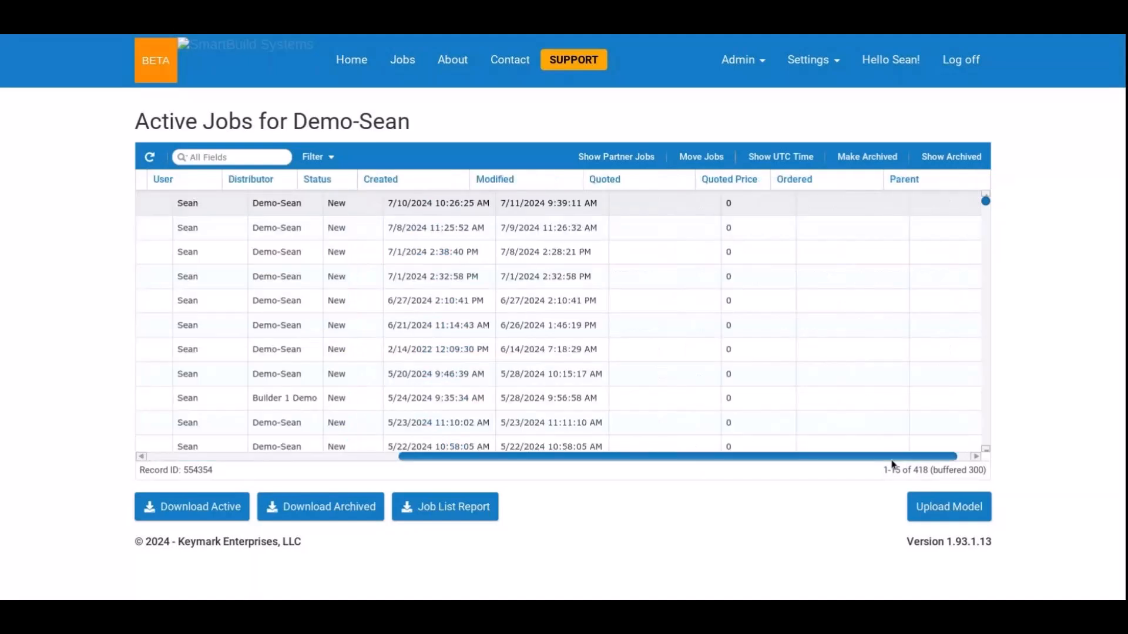
left_click_drag(891, 460, 617, 453)
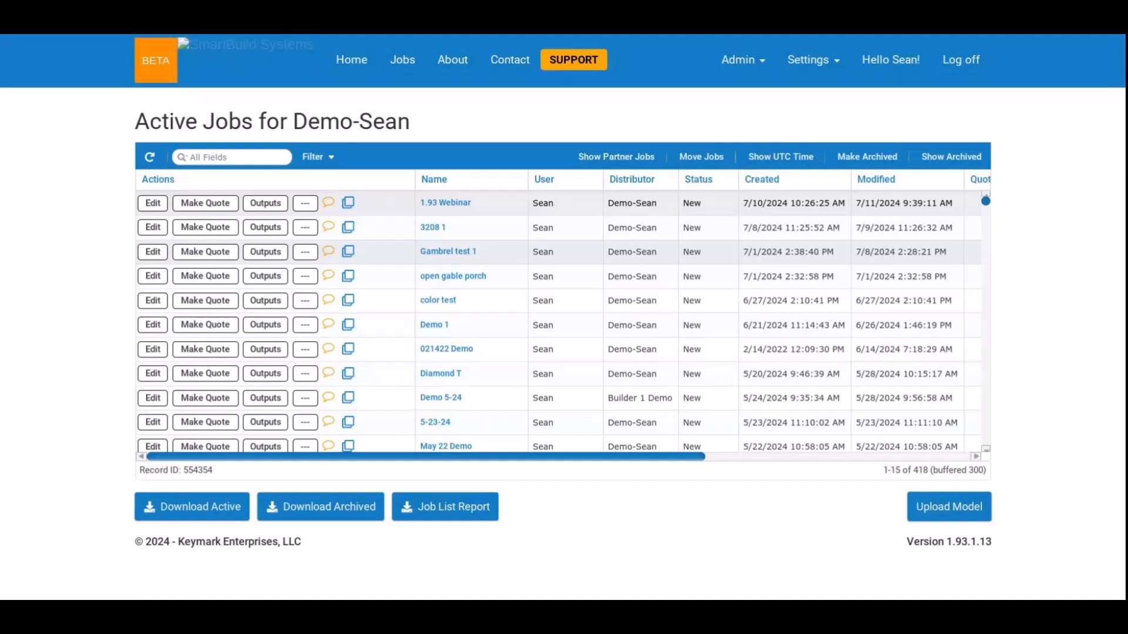
Browse down the active jobs and filter them by the distributor Builder 1 Demo.
scroll(638, 278, "down", 1)
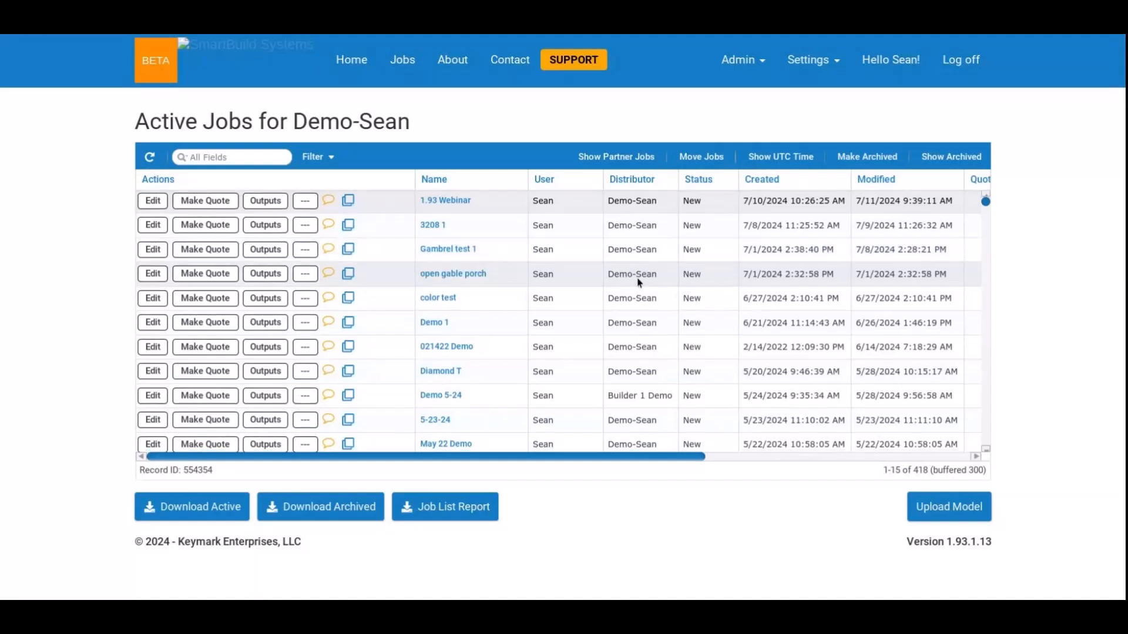
scroll(639, 282, "down", 10)
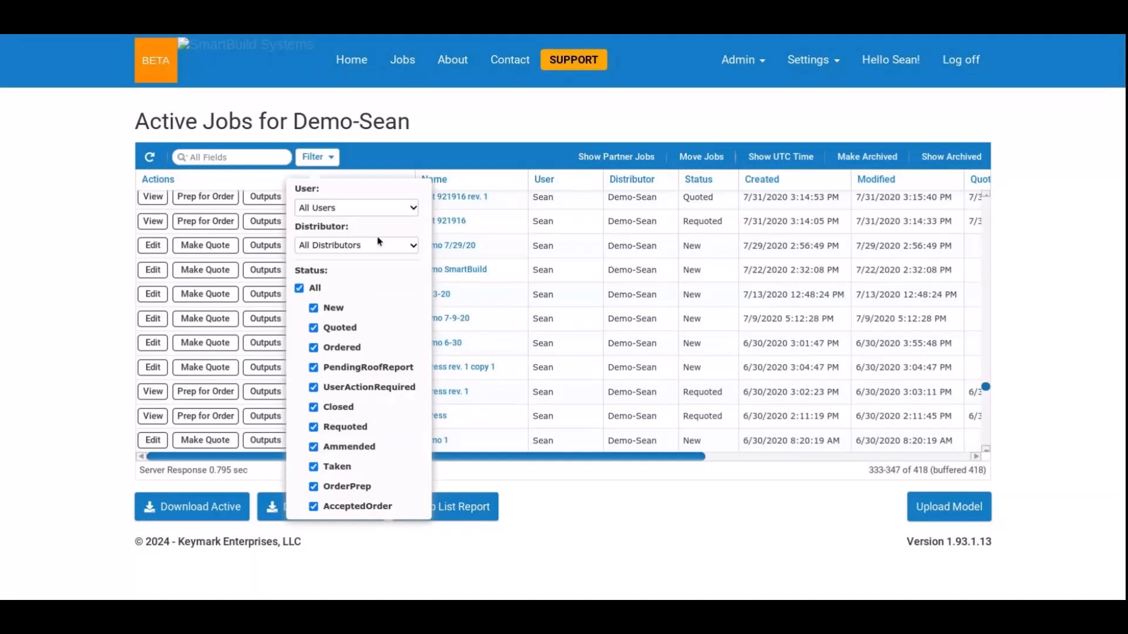
left_click(378, 241)
left_click(509, 295)
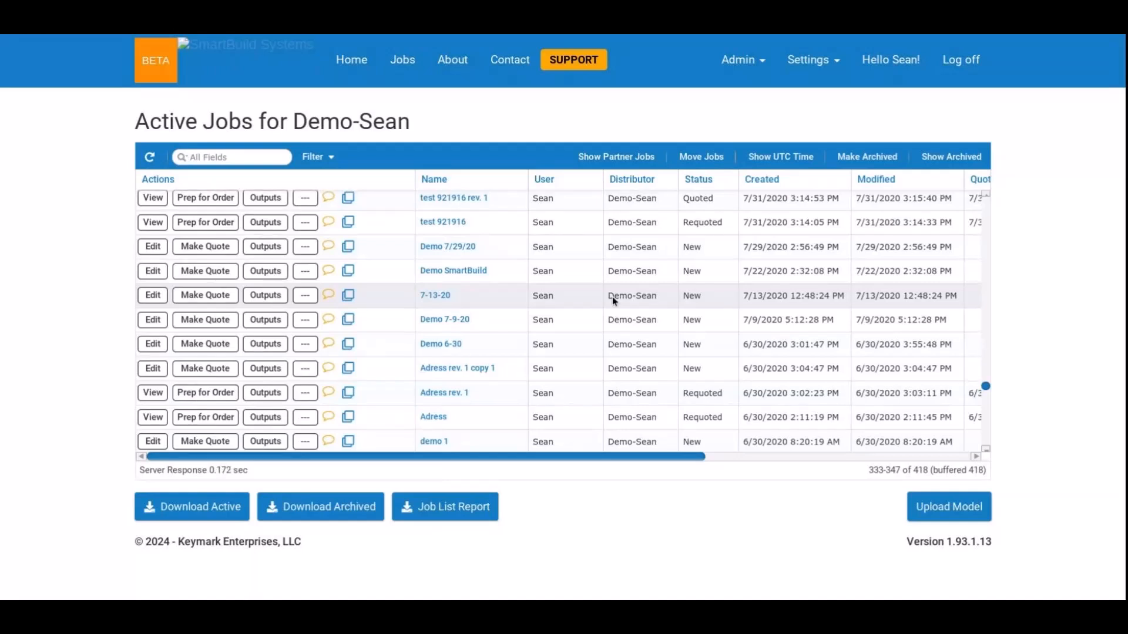
scroll(617, 299, "up", 5)
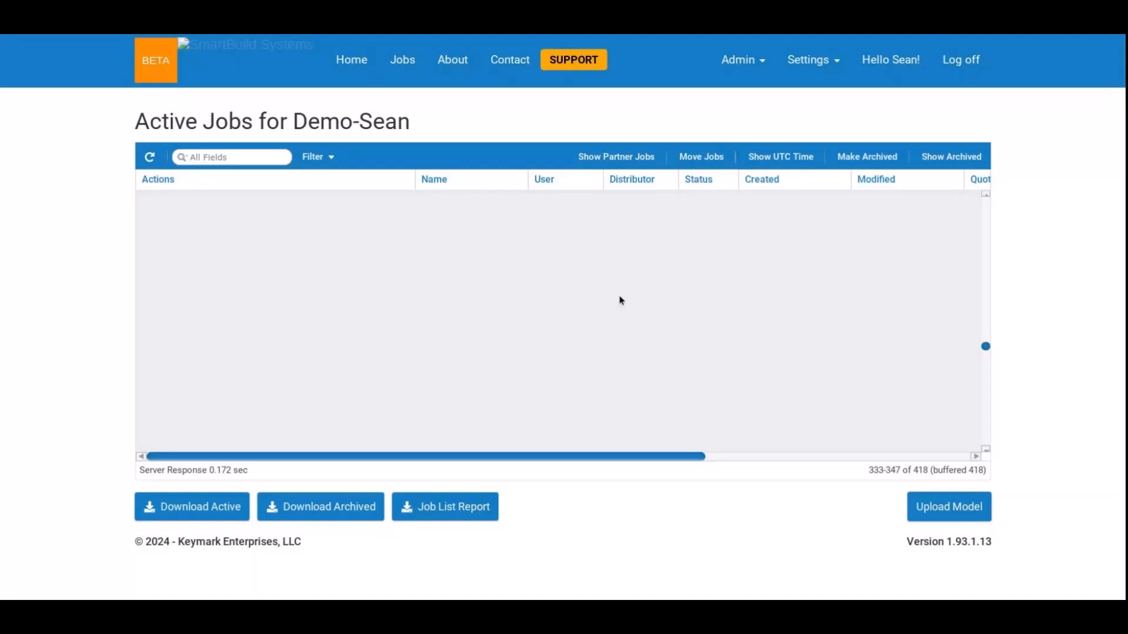
scroll(622, 301, "up", 20)
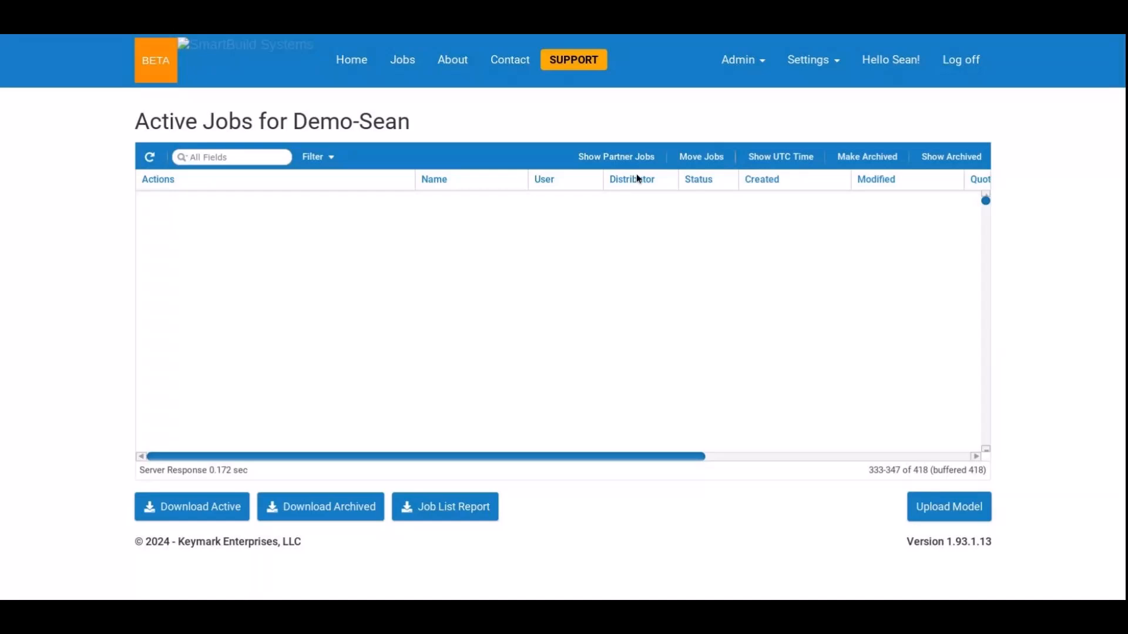
Reset the distributor filter to All Distributors and check the filter settings.
left_click(320, 158)
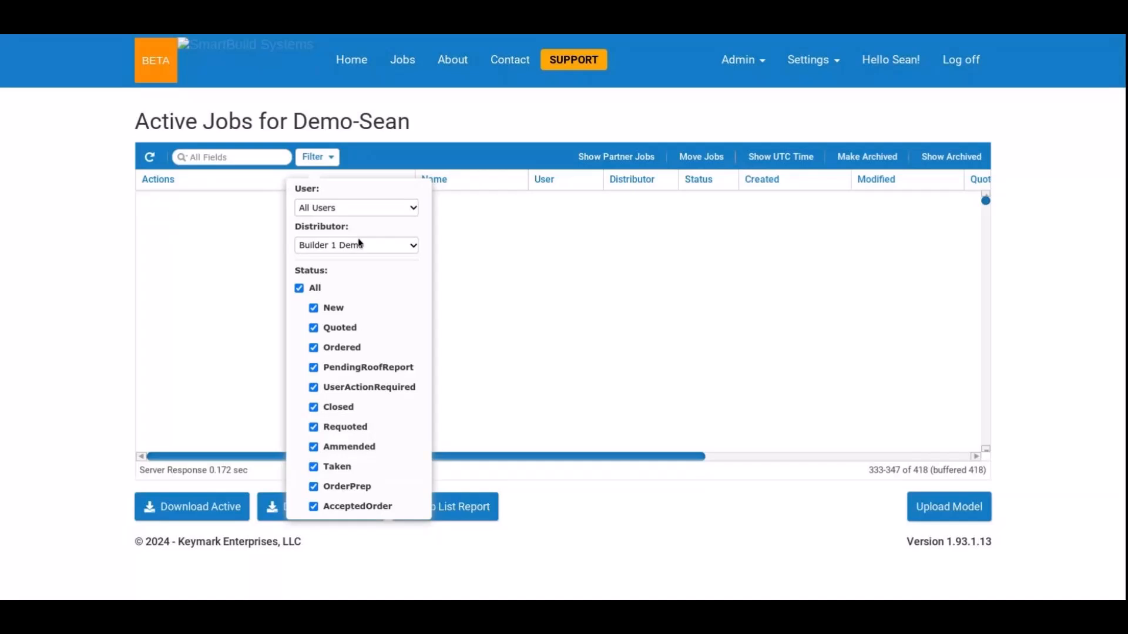
left_click(372, 263)
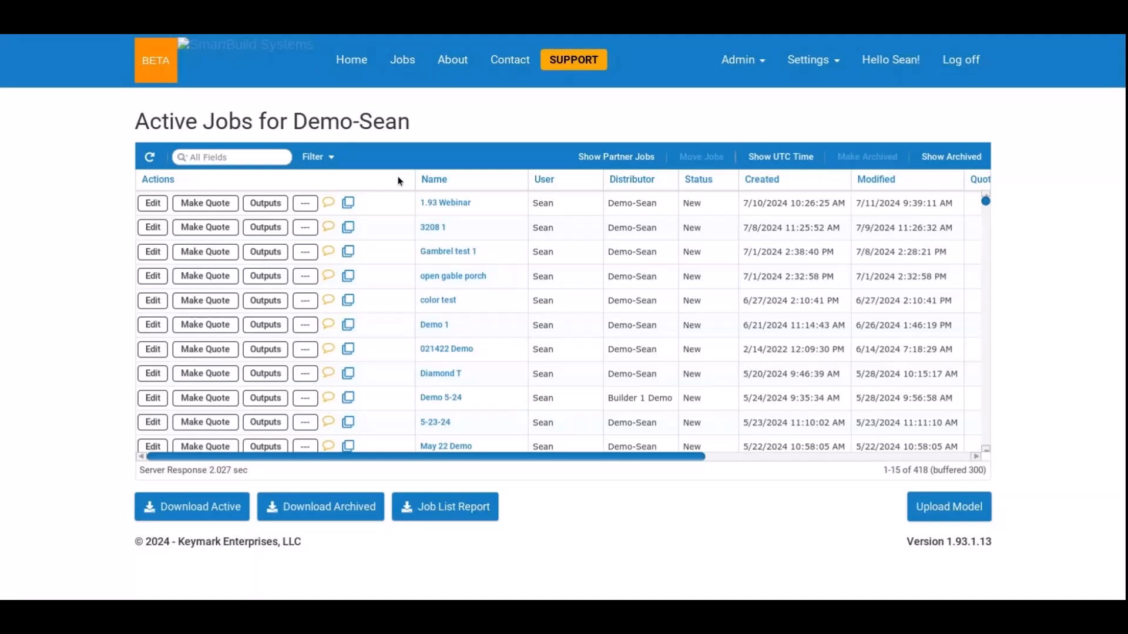
left_click(318, 156)
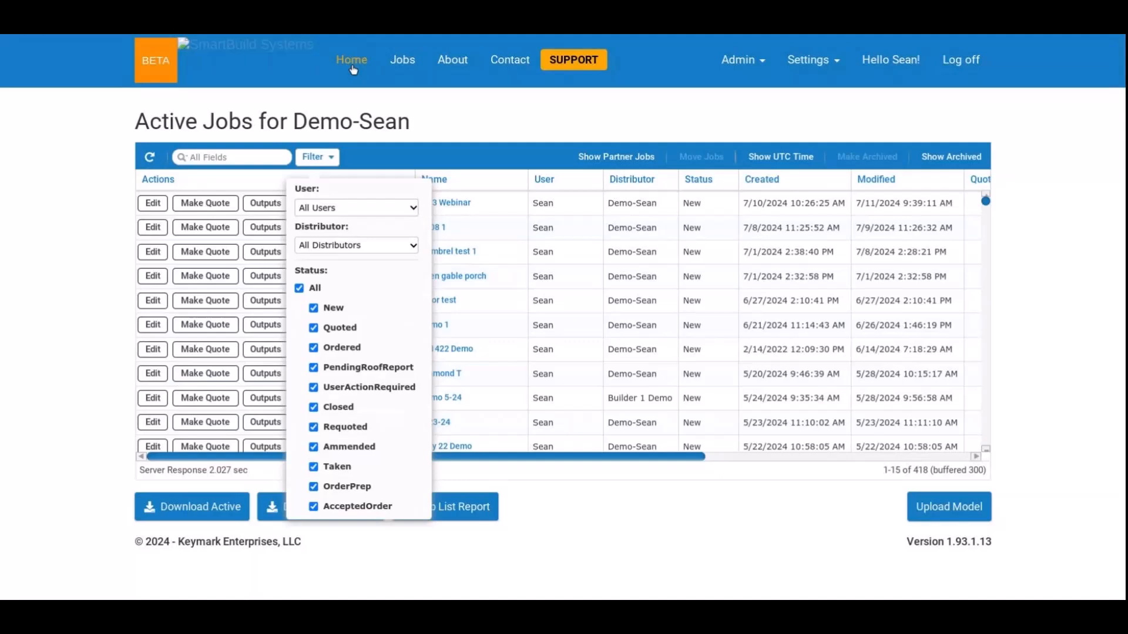
Reopen the "1.93 Webinar" job, inspect its framing around the front porch with the shell hidden, and restore the shell.
left_click(351, 62)
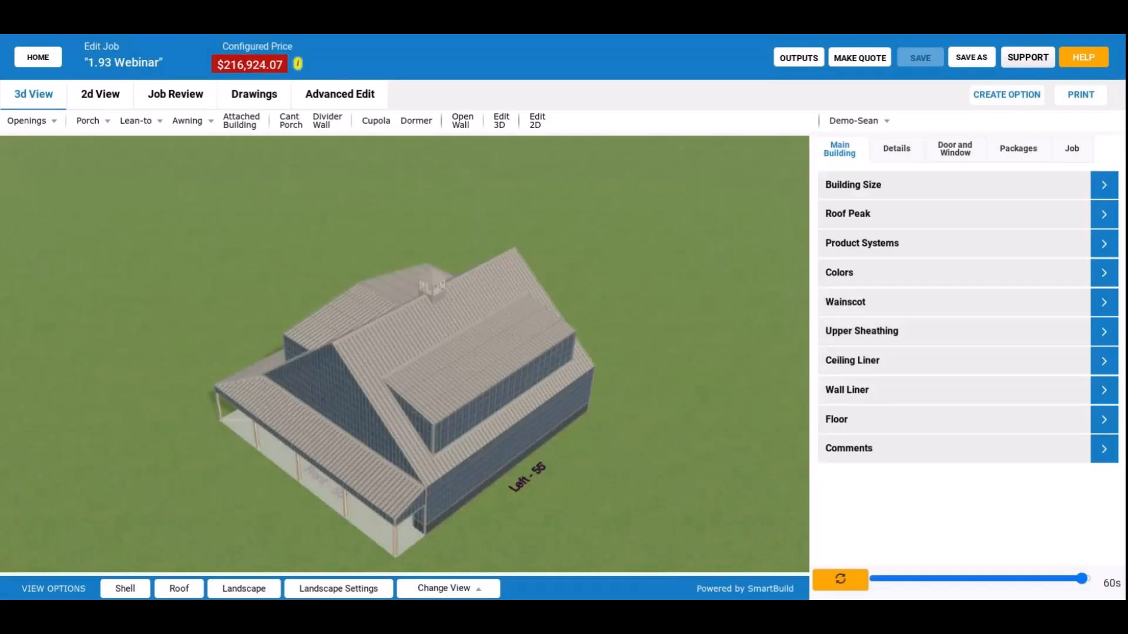
left_click(144, 586)
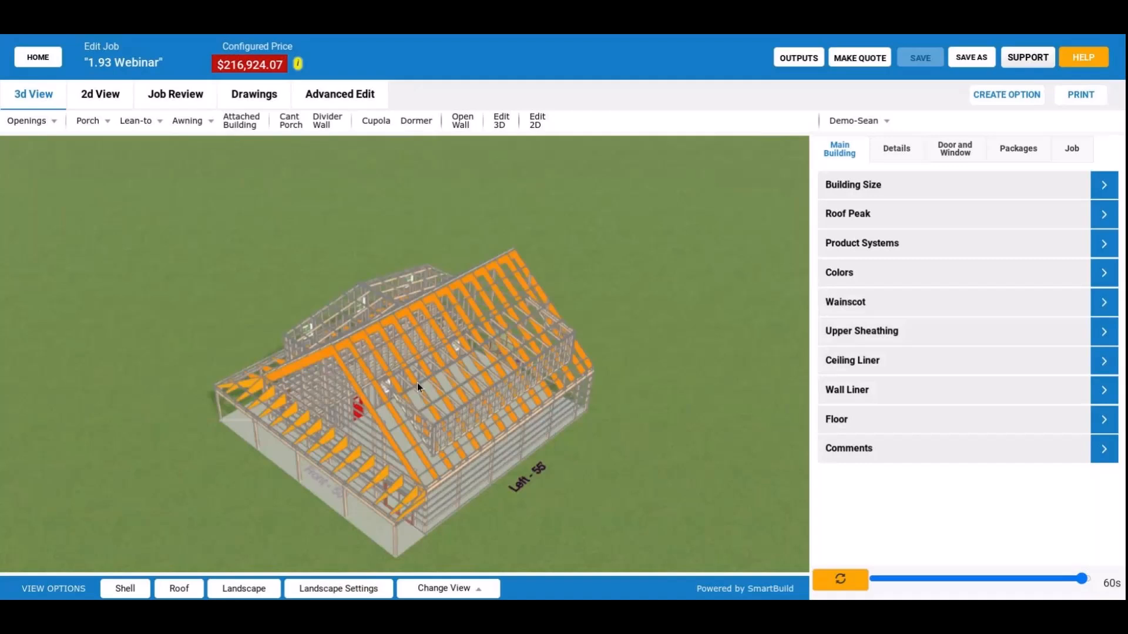
left_click_drag(417, 383, 442, 347)
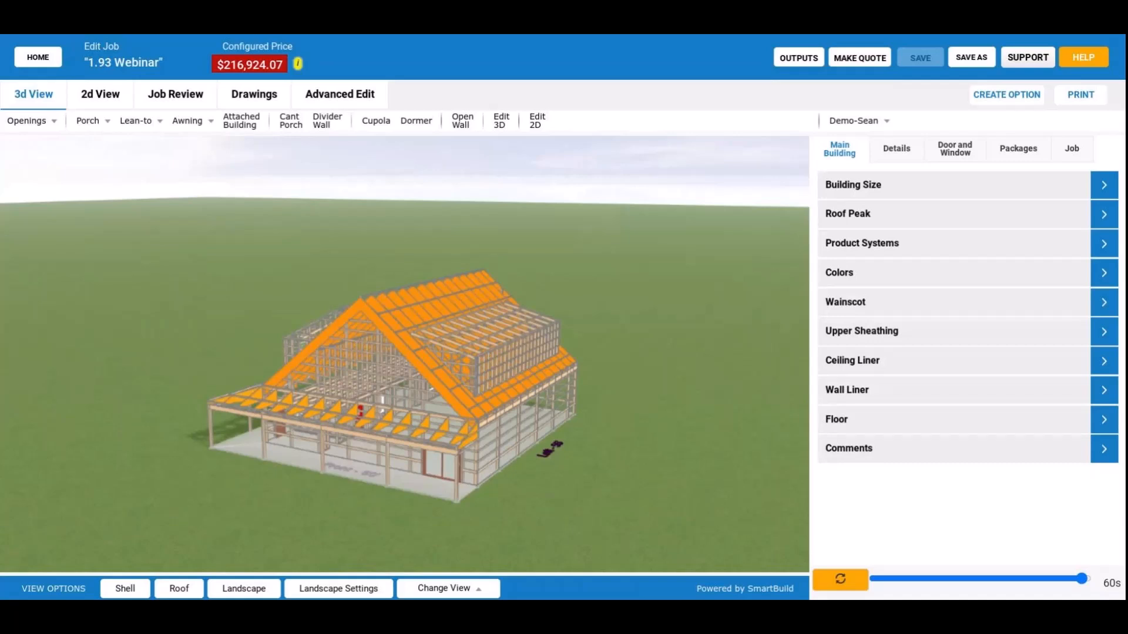
left_click_drag(392, 348, 524, 364)
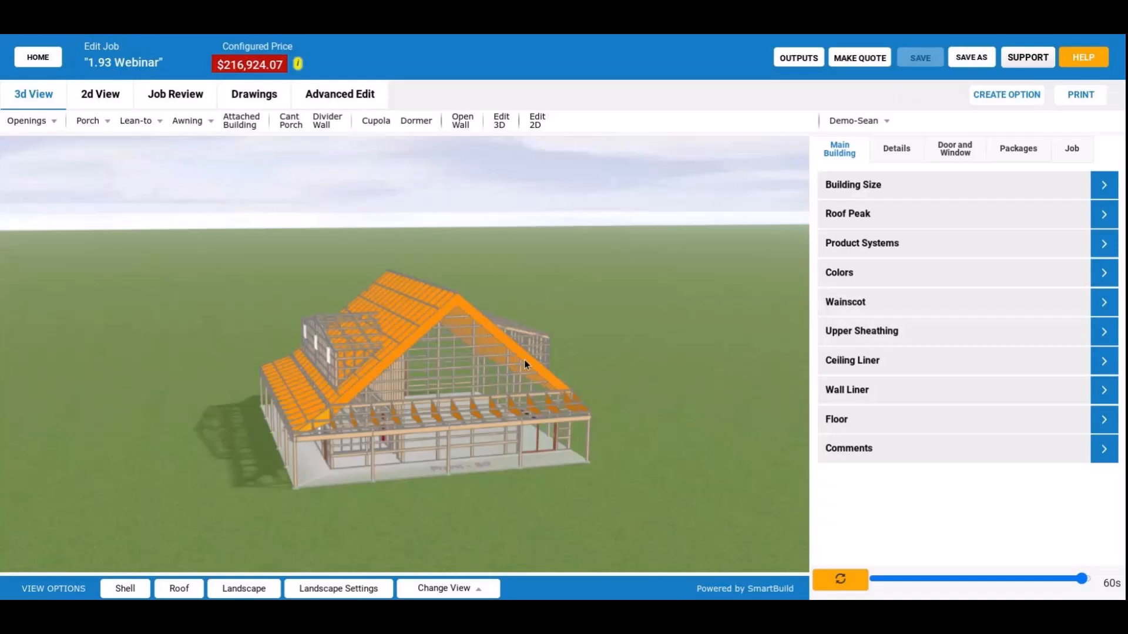
left_click_drag(525, 364, 414, 364)
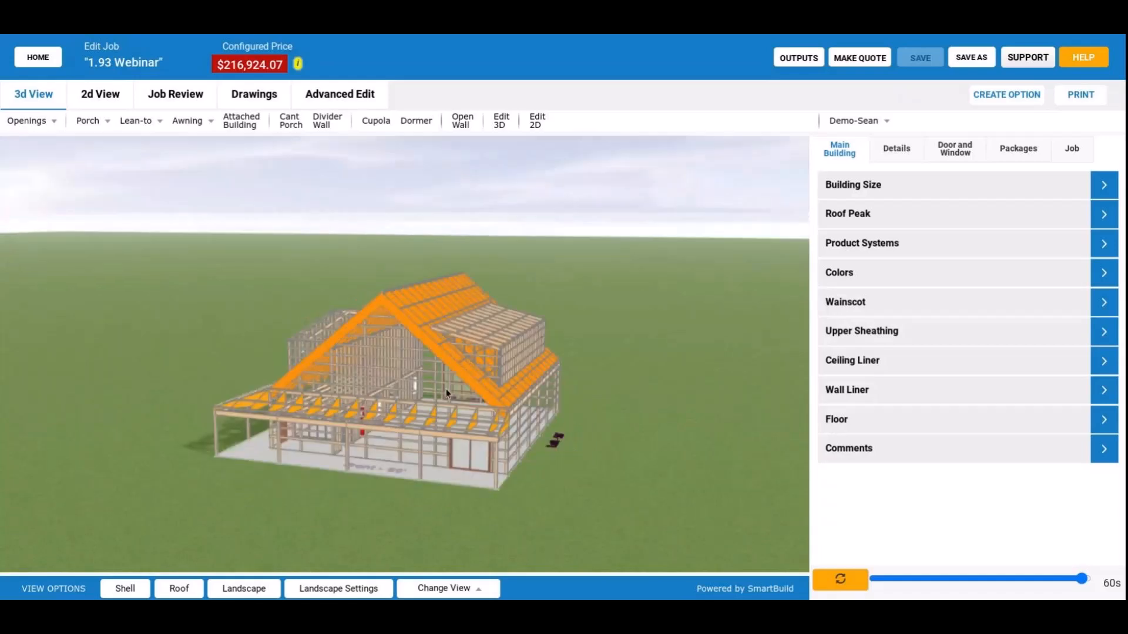
key("s")
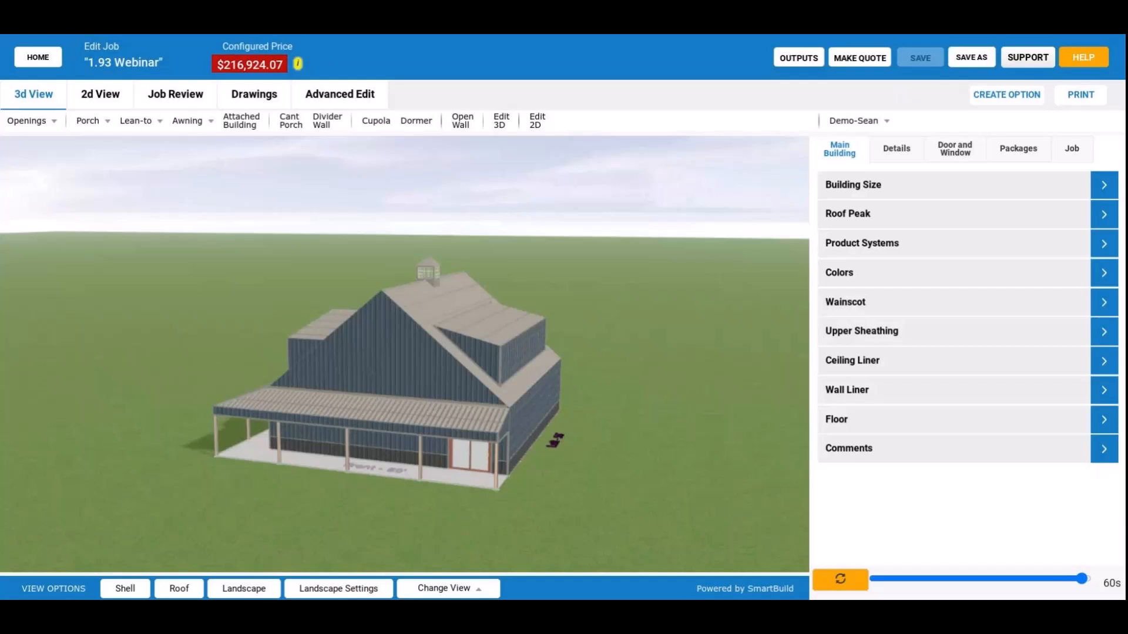
Hide the shell and inspect the rafters, posts and wall girts up close from inside the building.
left_click(143, 587)
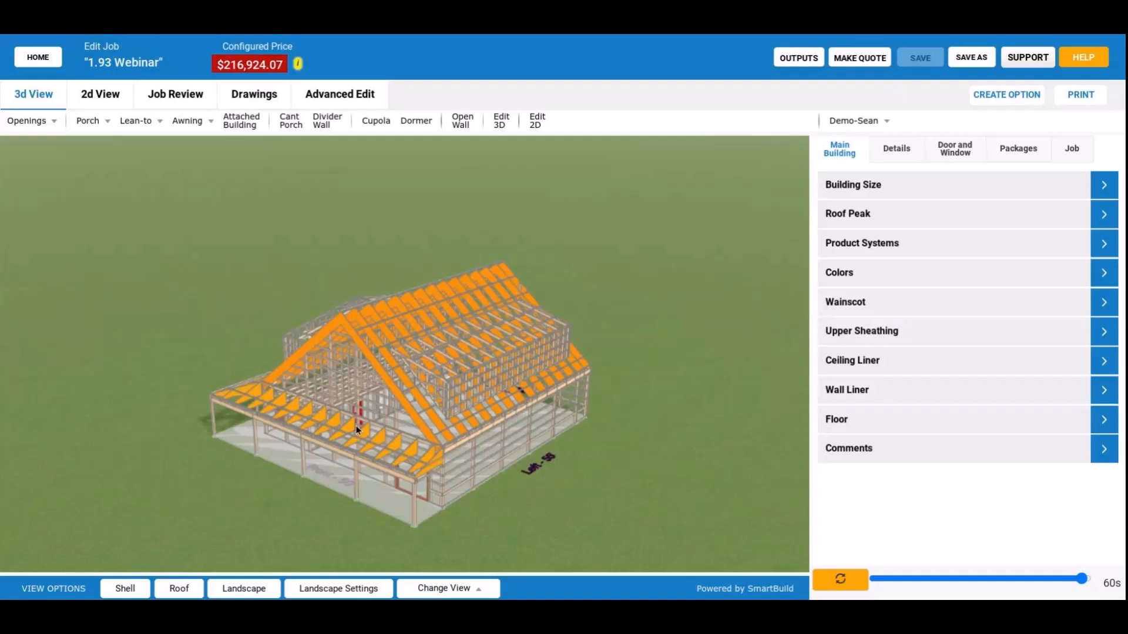
scroll(355, 430, "up", 5)
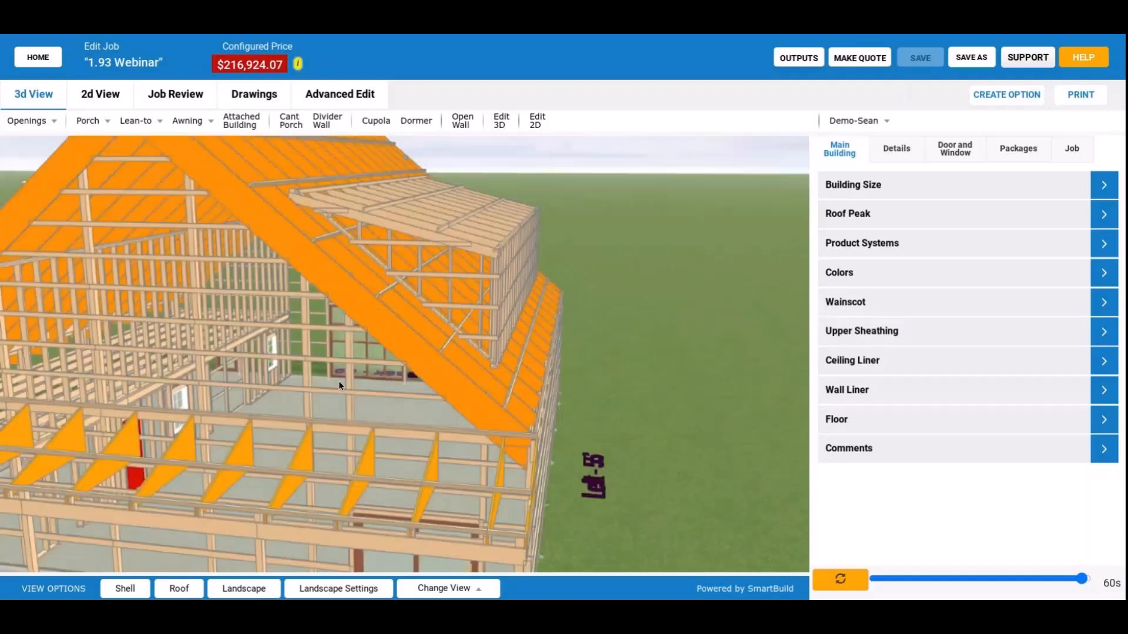
left_click_drag(338, 381, 542, 407)
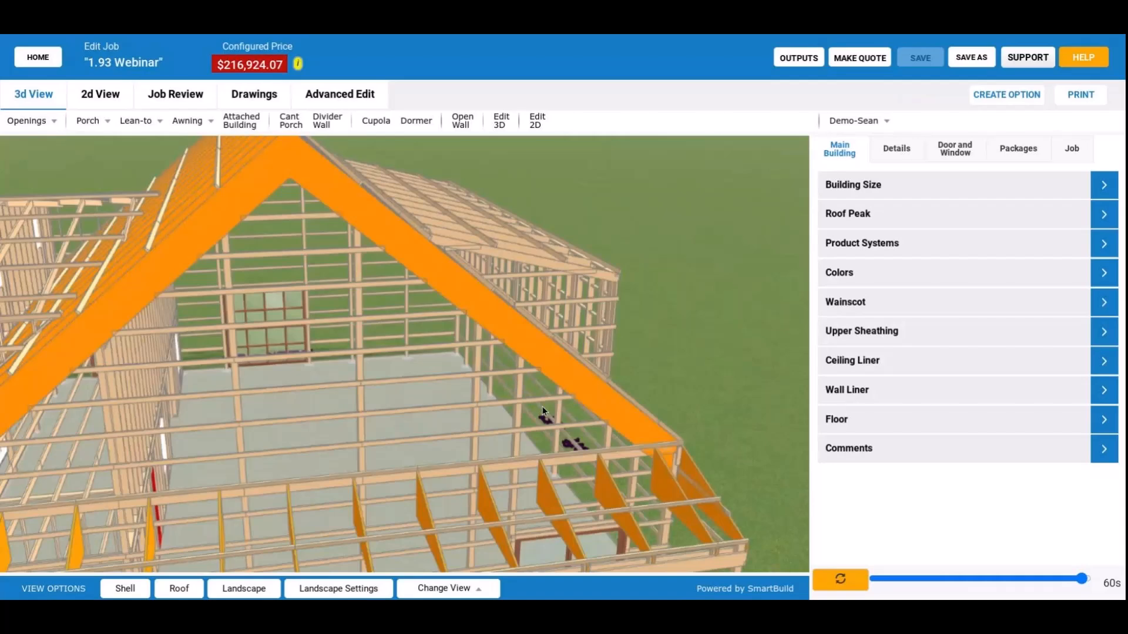
scroll(542, 407, "up", 3)
left_click_drag(574, 355, 616, 329)
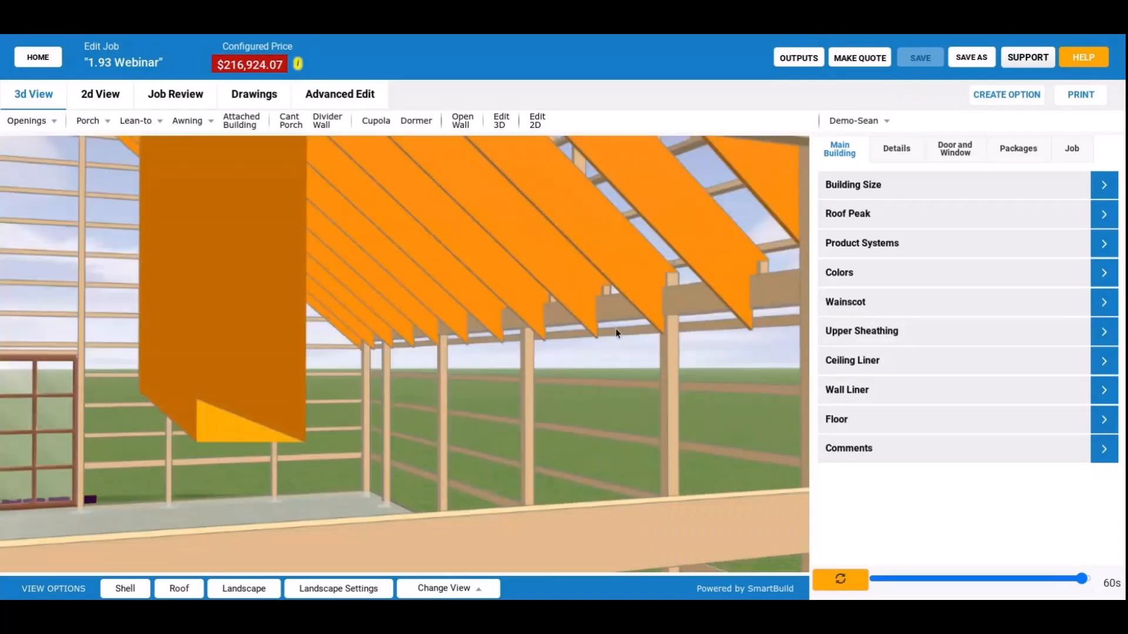
left_click_drag(616, 333, 494, 336)
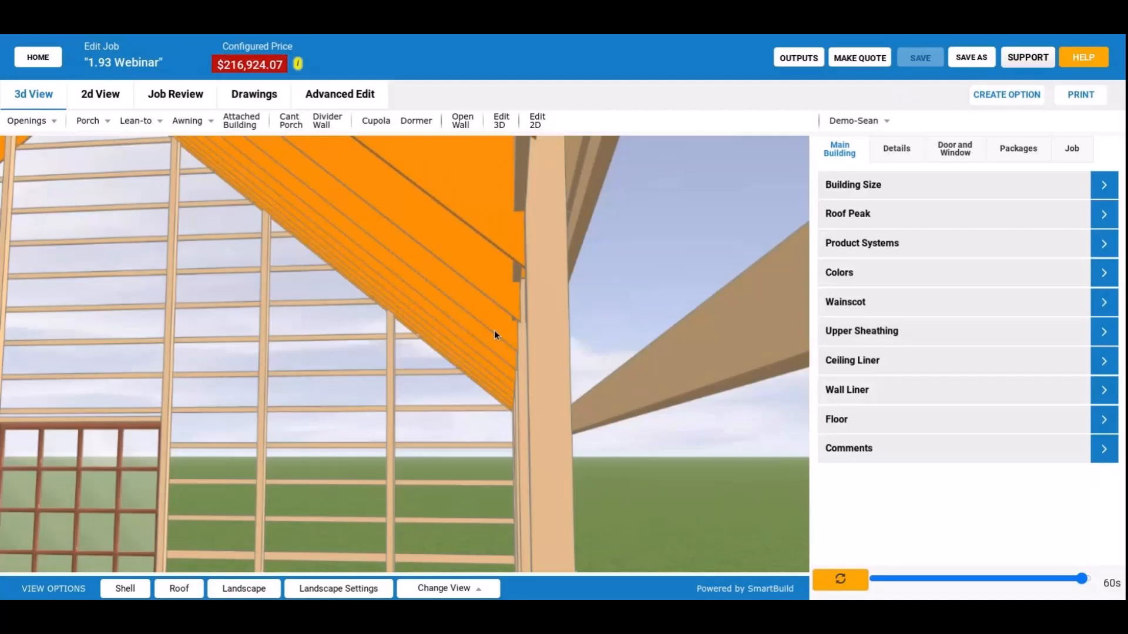
left_click_drag(495, 336, 569, 281)
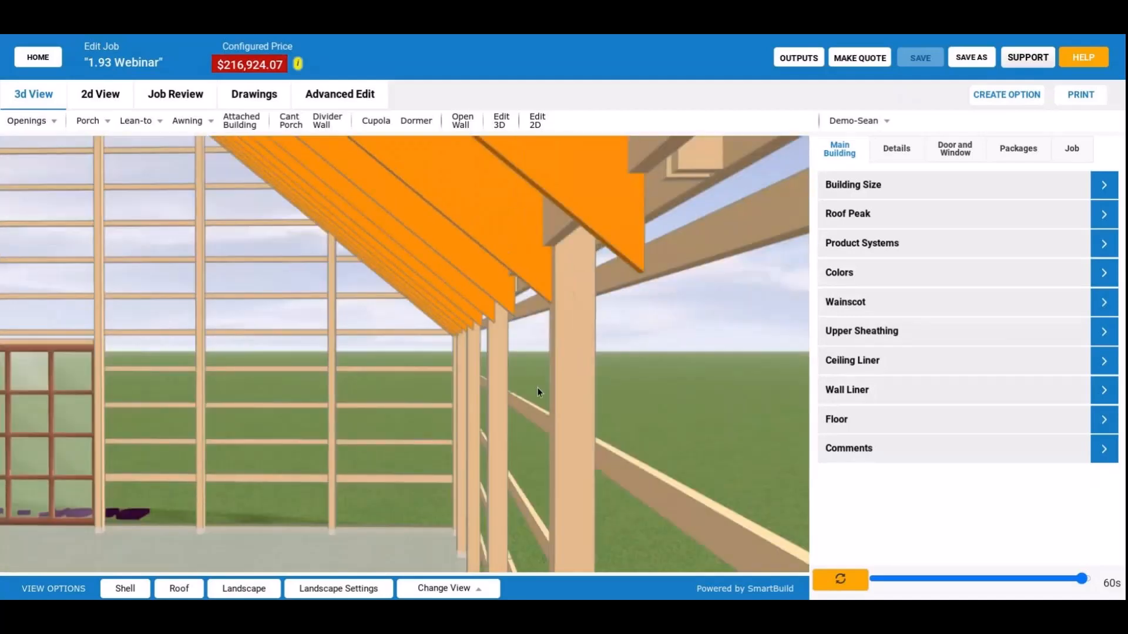
left_click_drag(538, 391, 566, 397)
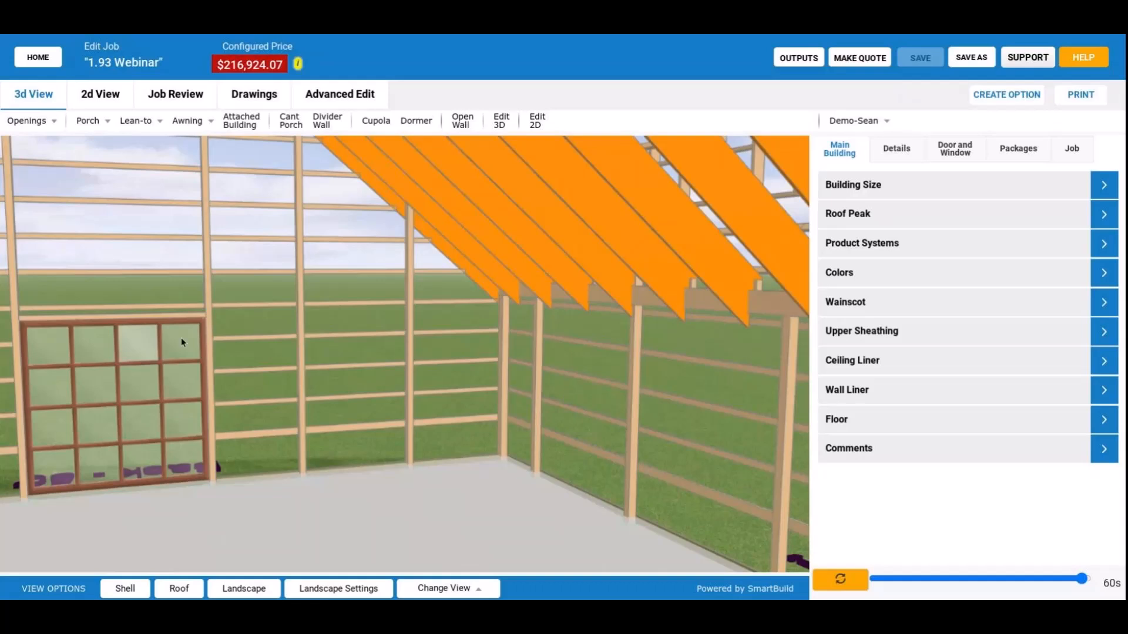
left_click_drag(181, 337, 556, 390)
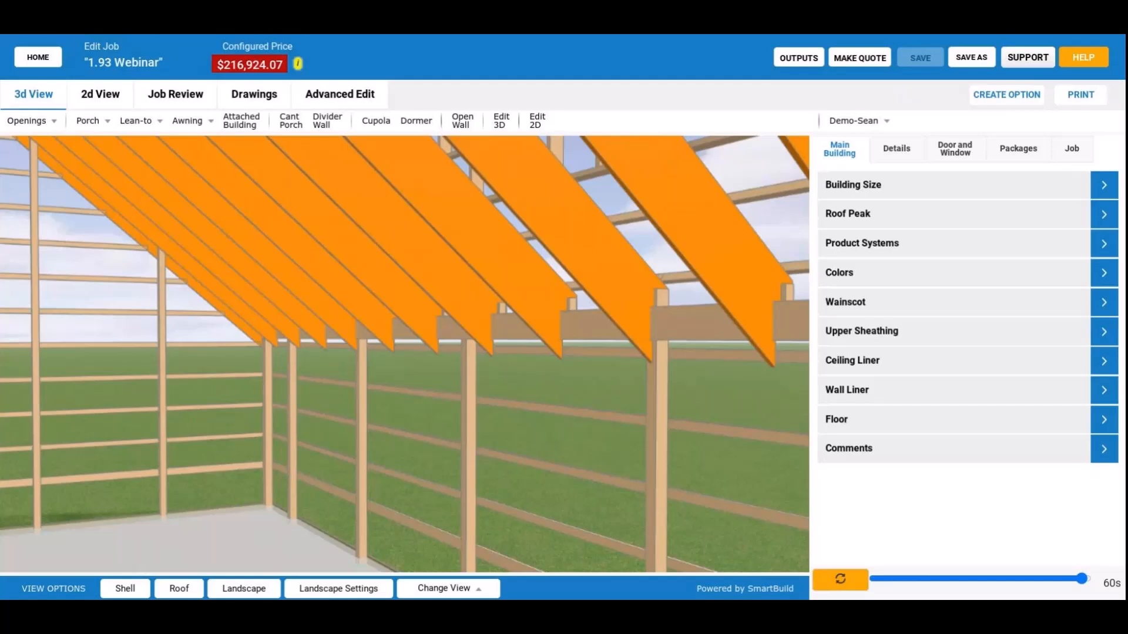
Add a cant porch at the back-left corner with start 0', length 8', offset 8' and a fully open front wall.
scroll(670, 380, "down", 2)
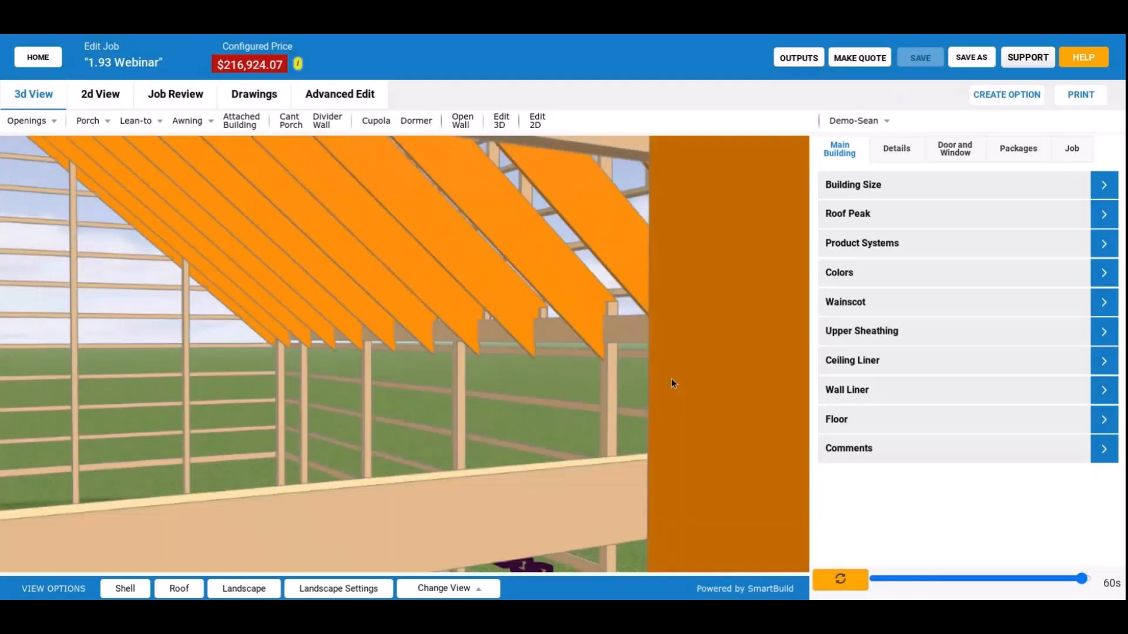
left_click_drag(671, 383, 526, 380)
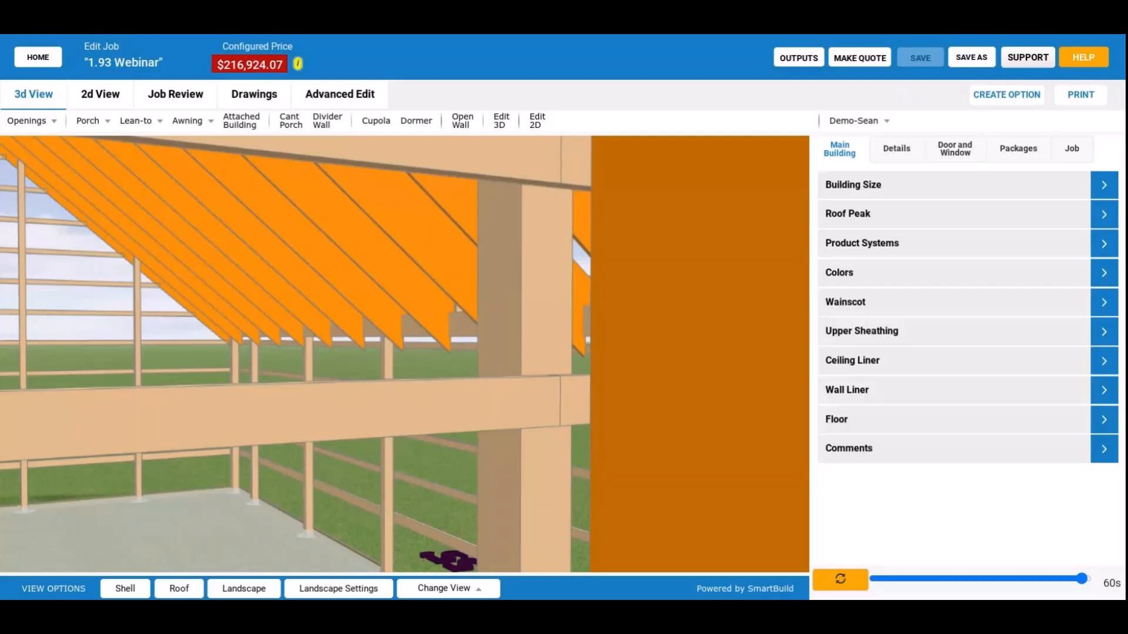
scroll(209, 361, "down", 5)
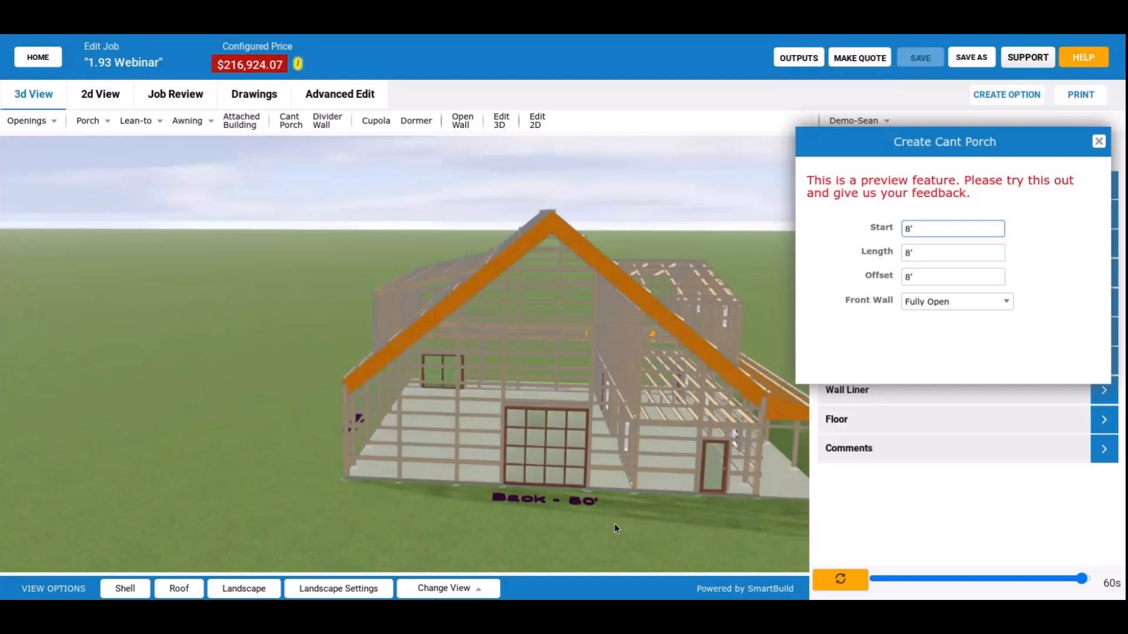
left_click_drag(615, 523, 483, 524)
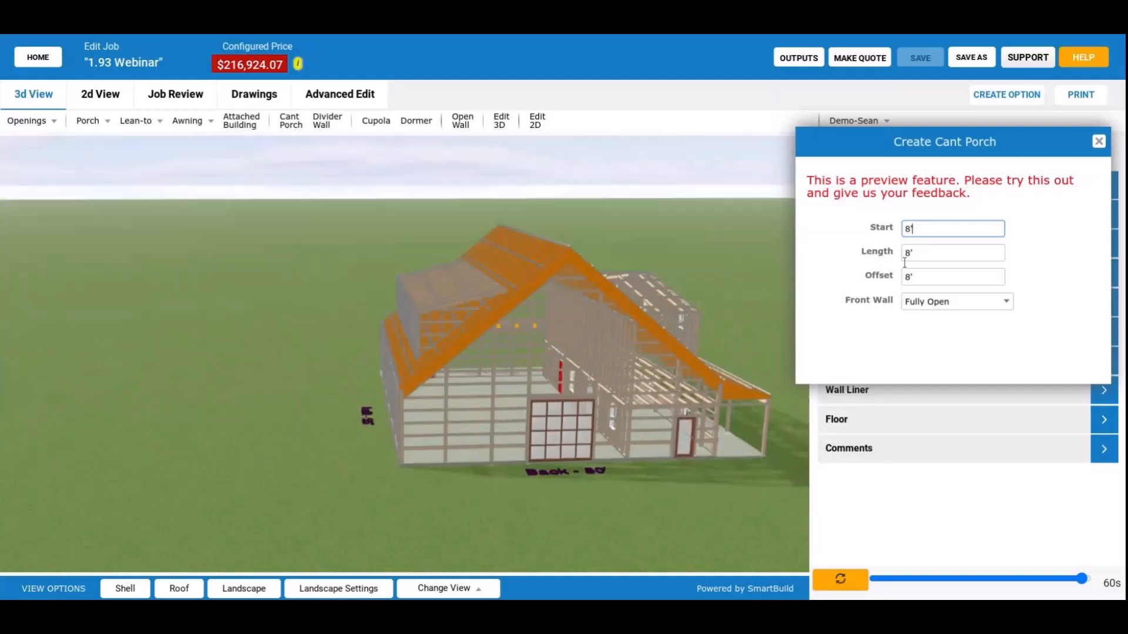
left_click(914, 248)
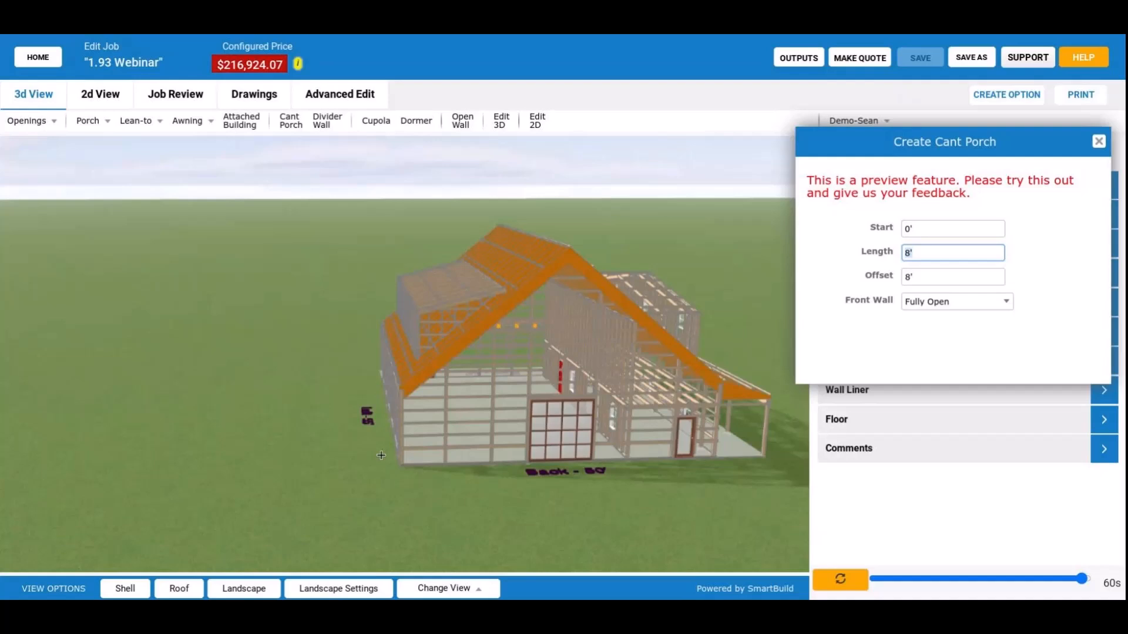
left_click_drag(381, 456, 517, 443)
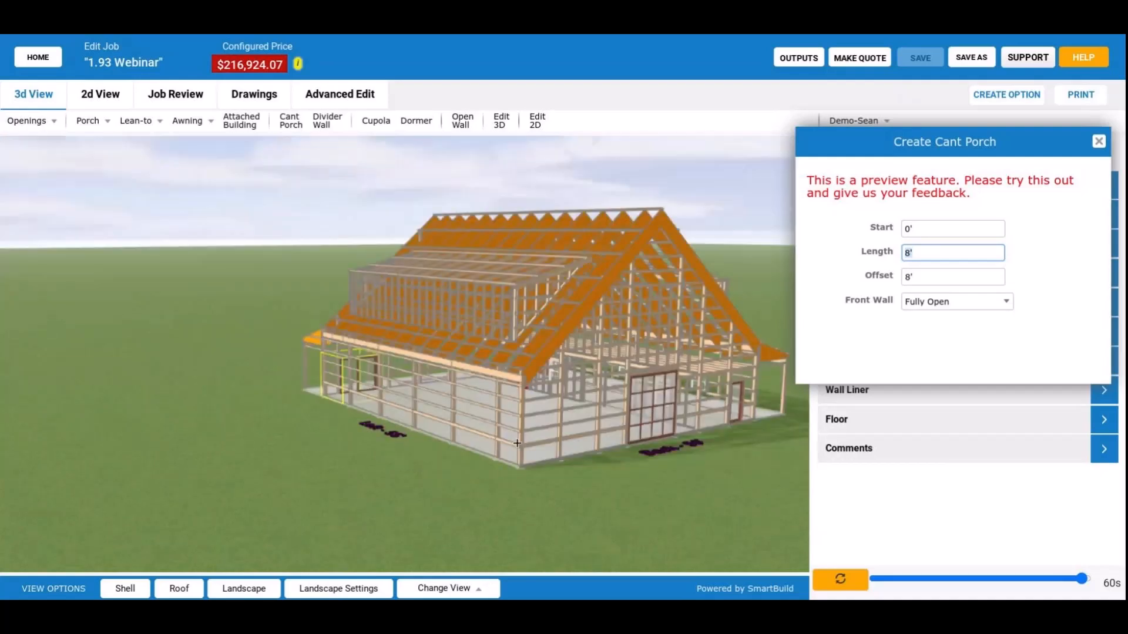
scroll(517, 443, "up", 2)
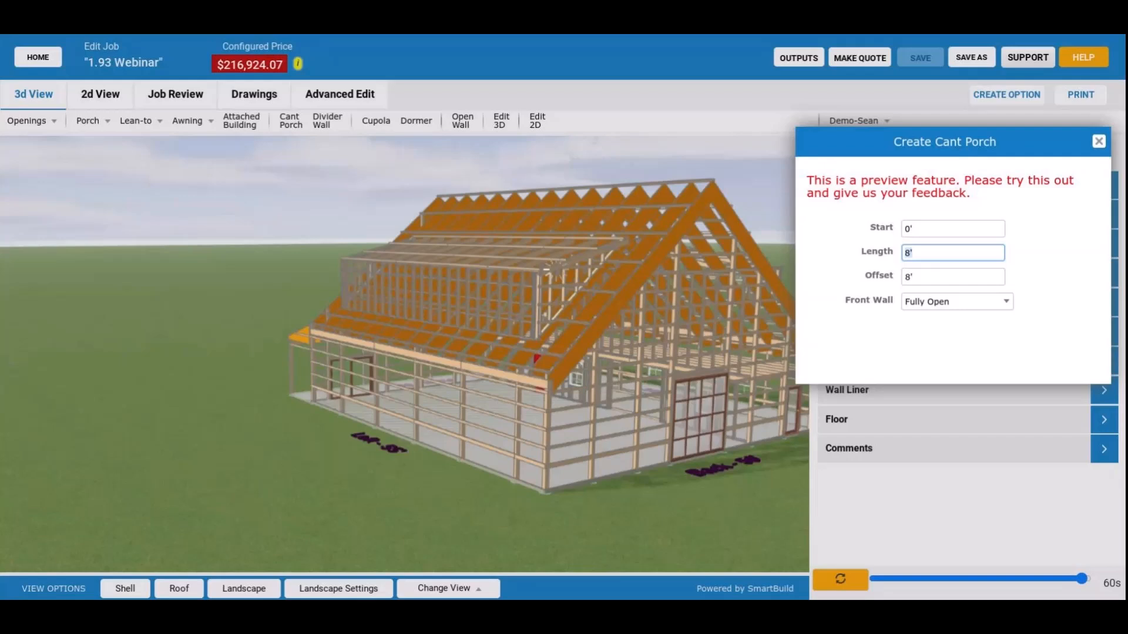
left_click(536, 357)
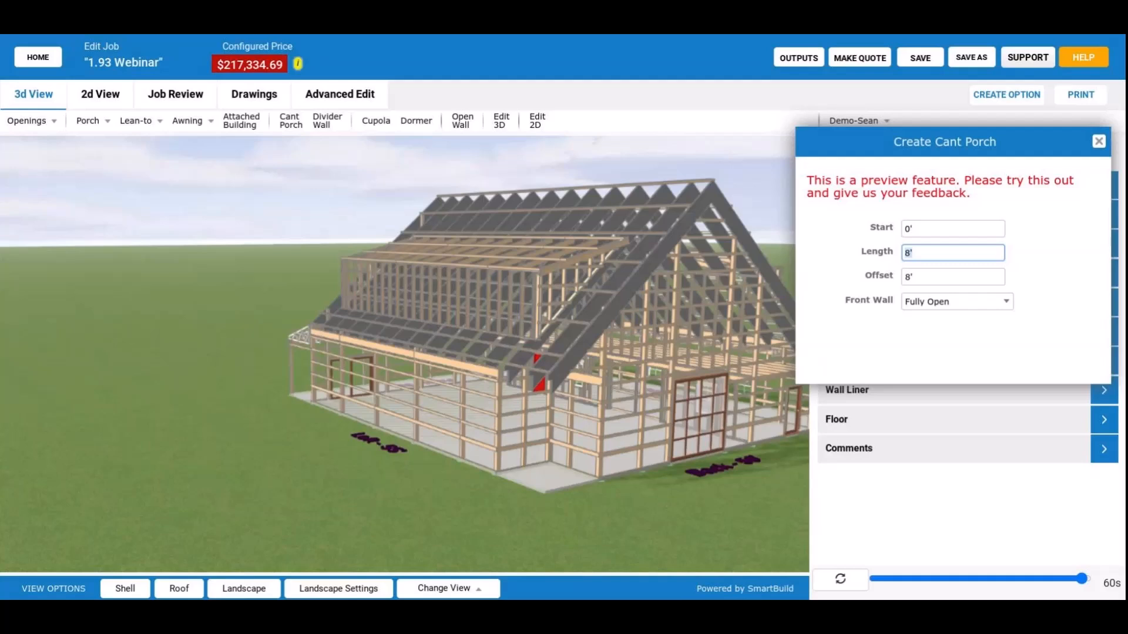
left_click_drag(507, 481, 552, 429)
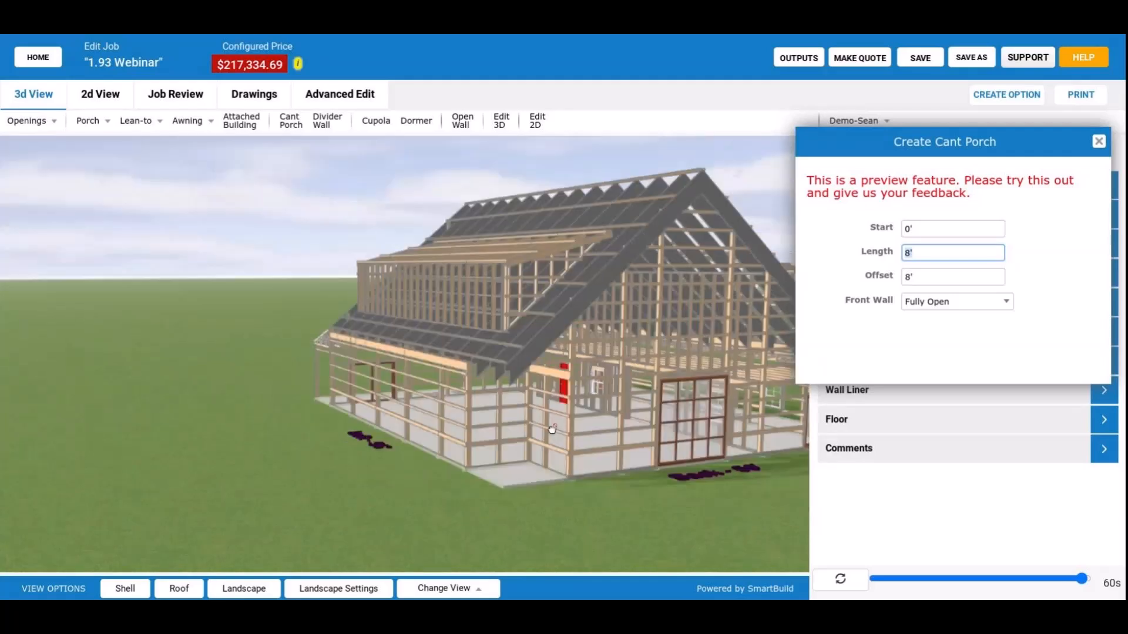
key("Escape")
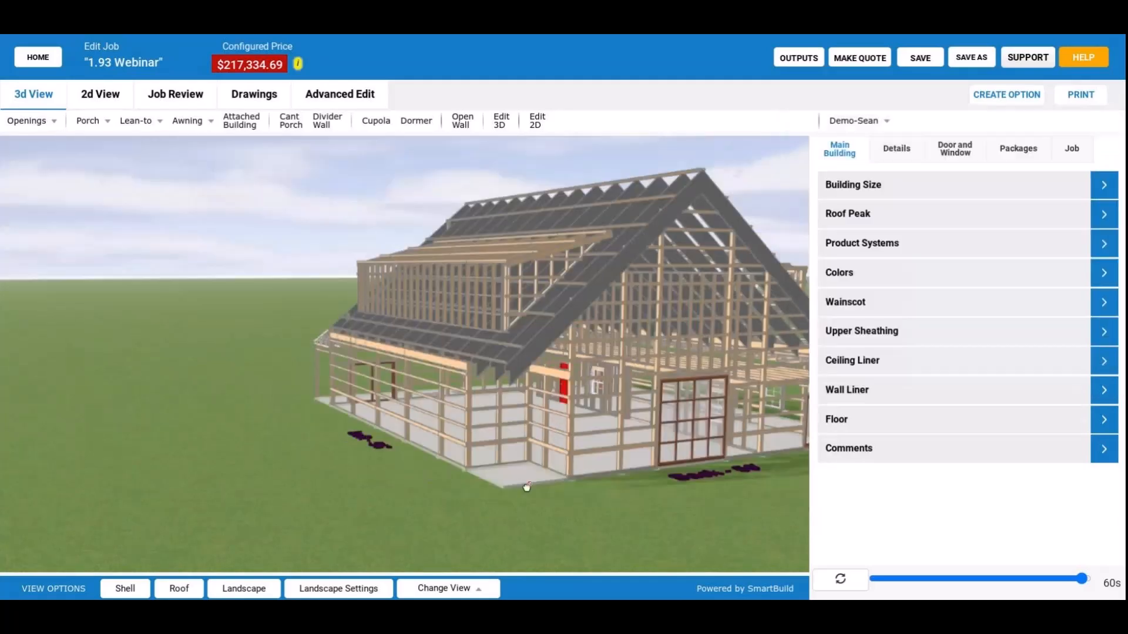
Check the cant porch's settings without changing them, restore the shell, and inspect the porch from below and from the left side.
left_click(510, 121)
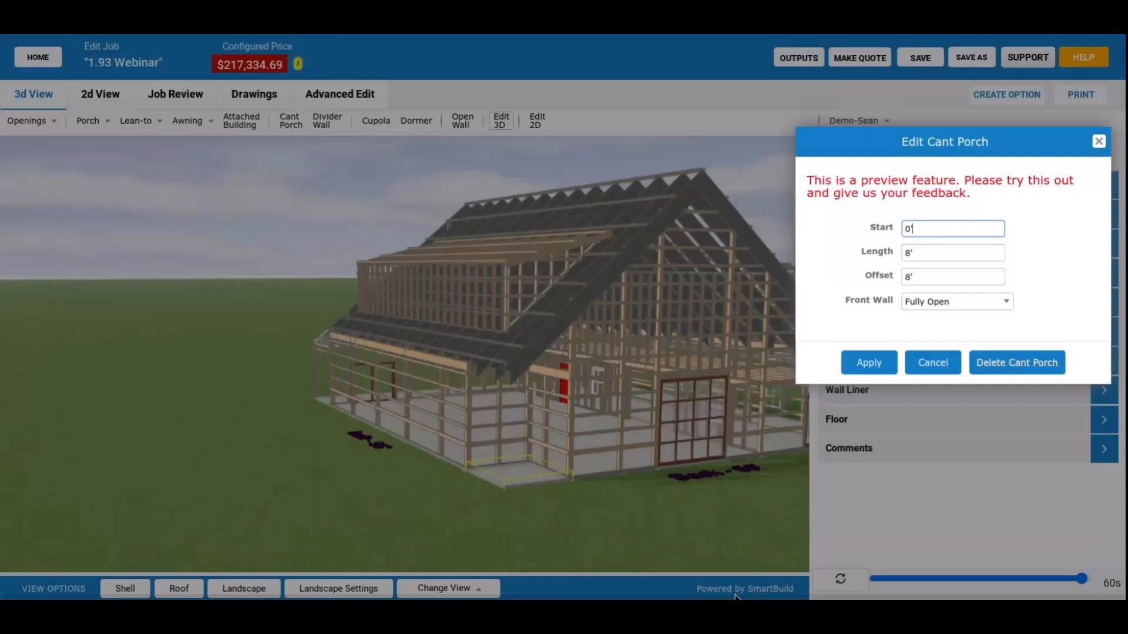
left_click(932, 362)
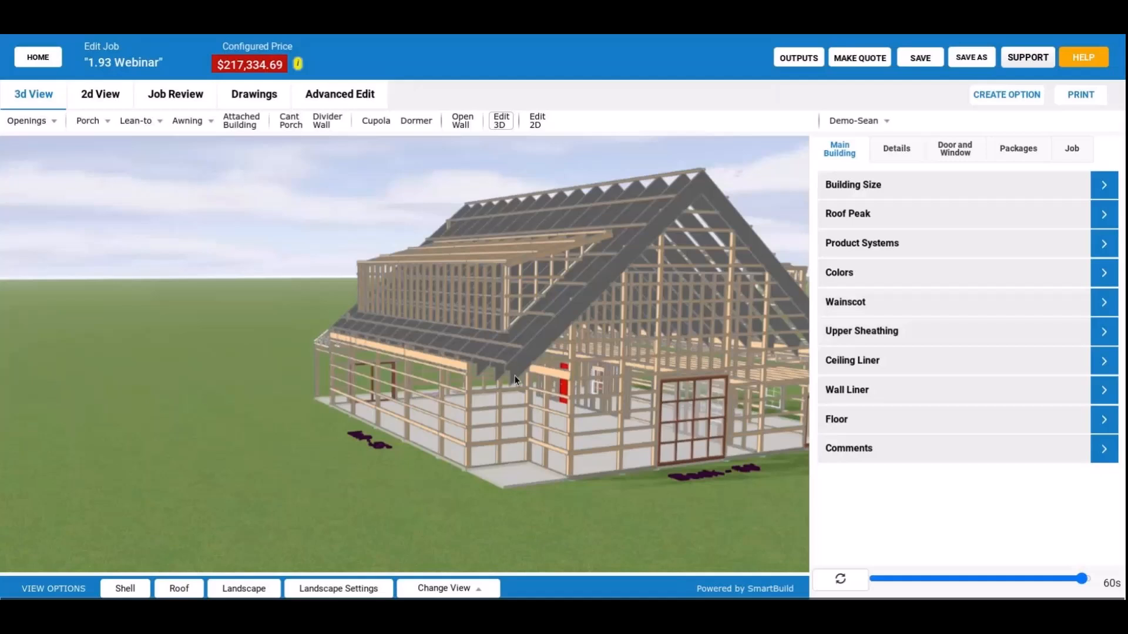
left_click(126, 589)
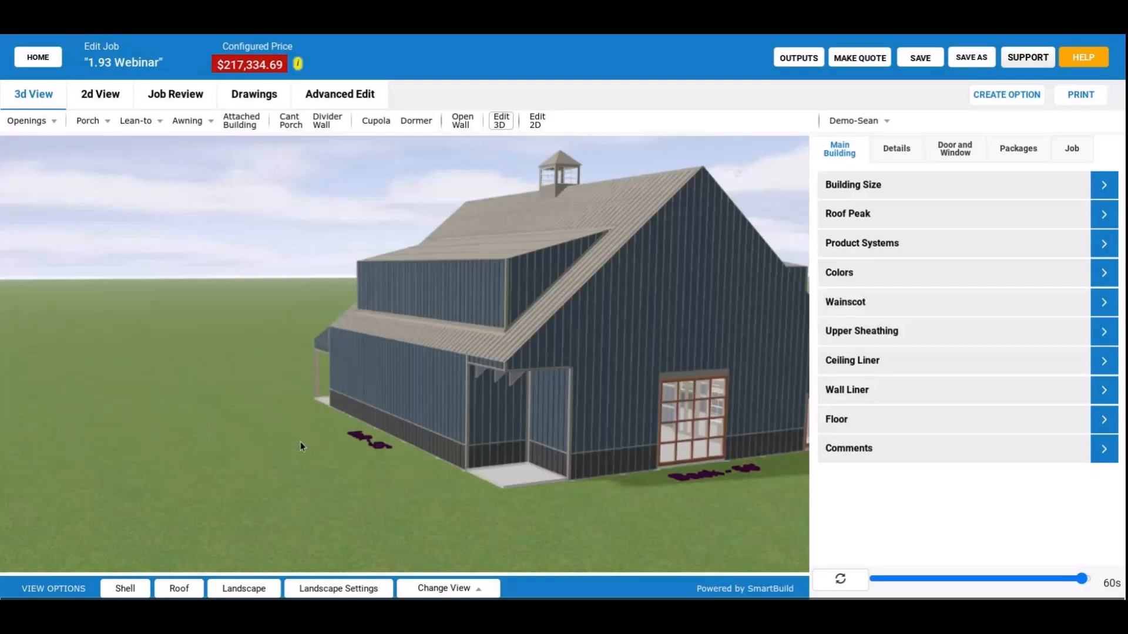
left_click_drag(300, 442, 308, 394)
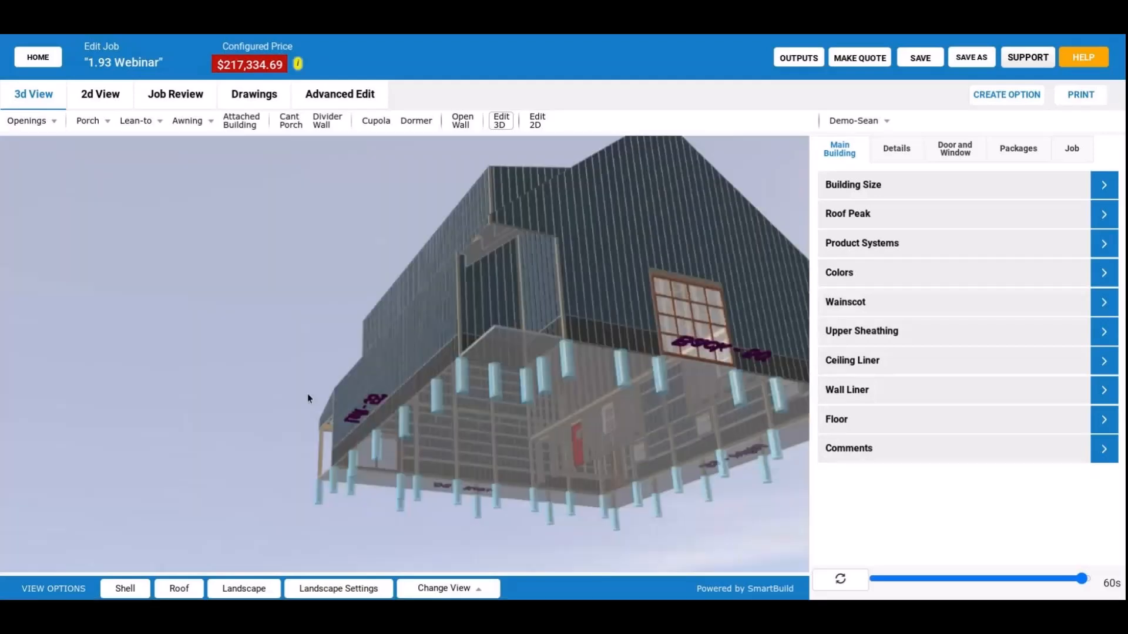
left_click_drag(309, 398, 520, 312)
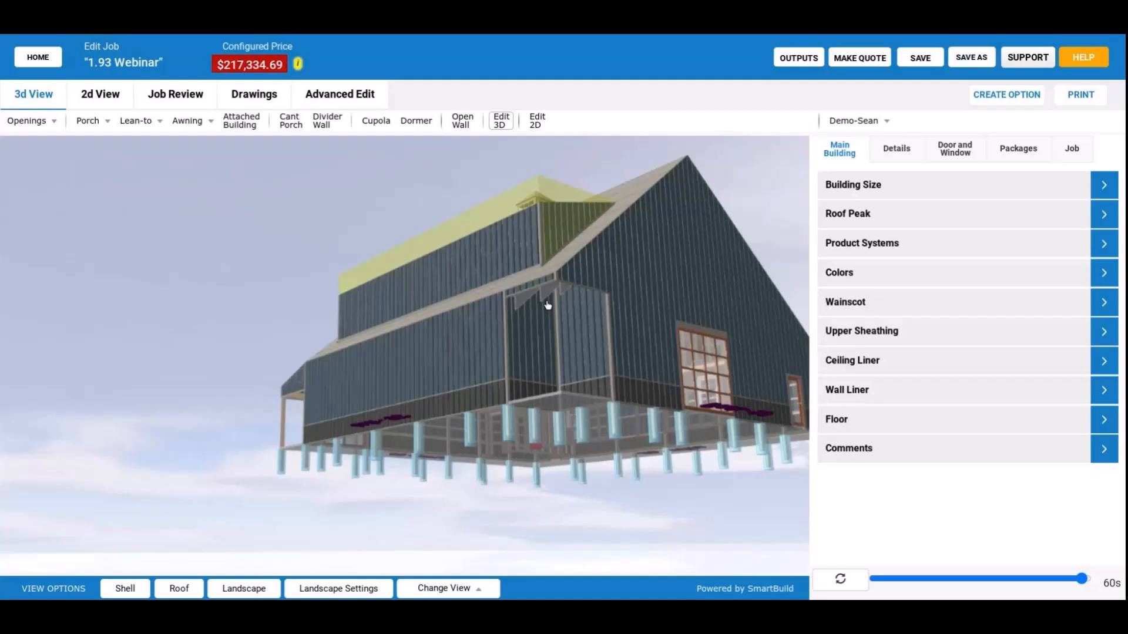
left_click_drag(548, 305, 634, 337)
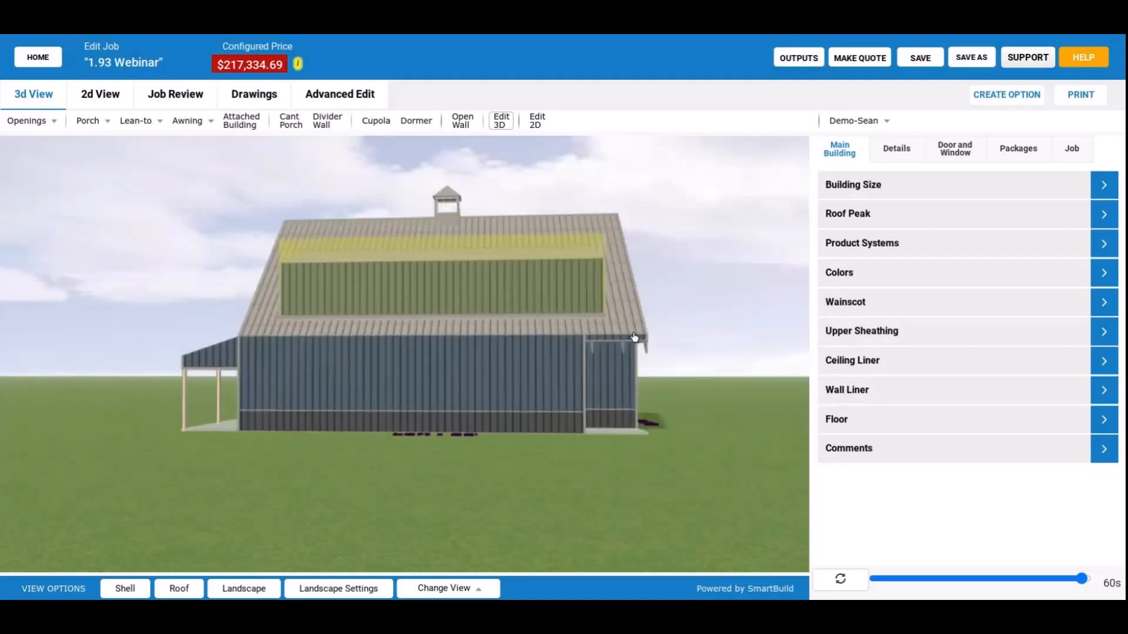
left_click_drag(633, 337, 632, 342)
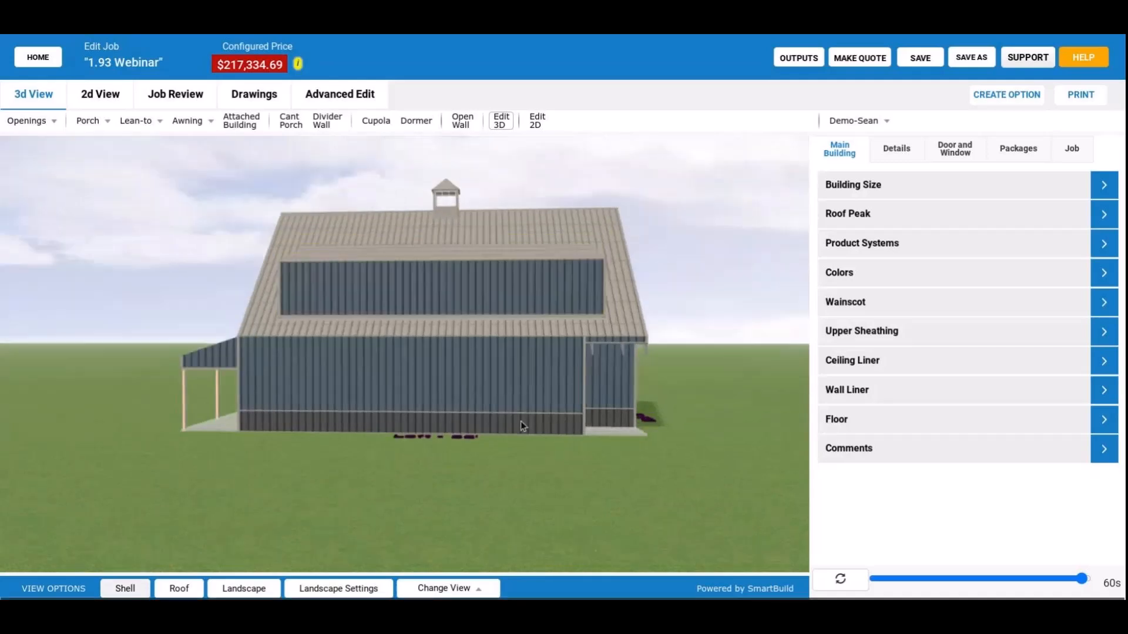
Hide the shell and inspect the framing along the left wall and the front porch.
left_click(126, 588)
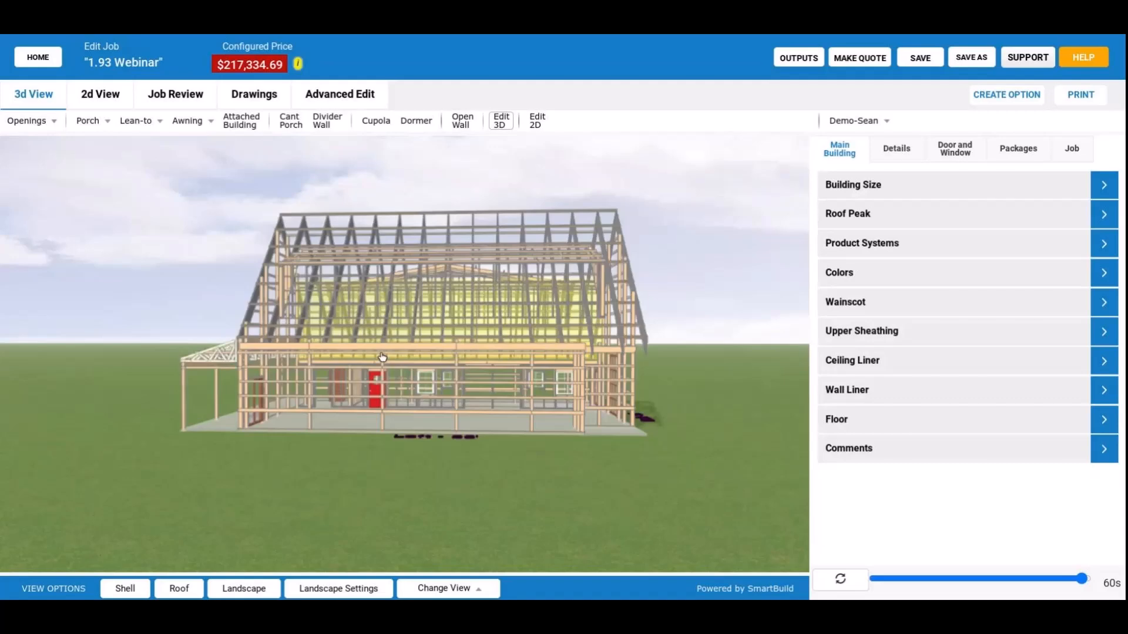
left_click_drag(382, 357, 517, 408)
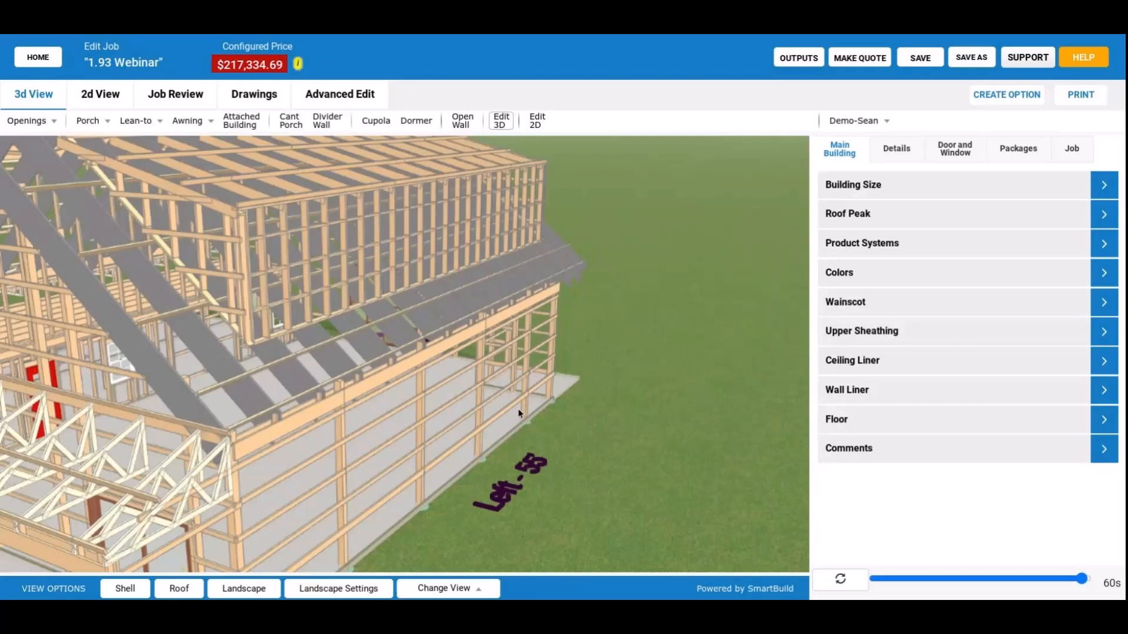
left_click_drag(519, 414, 540, 381)
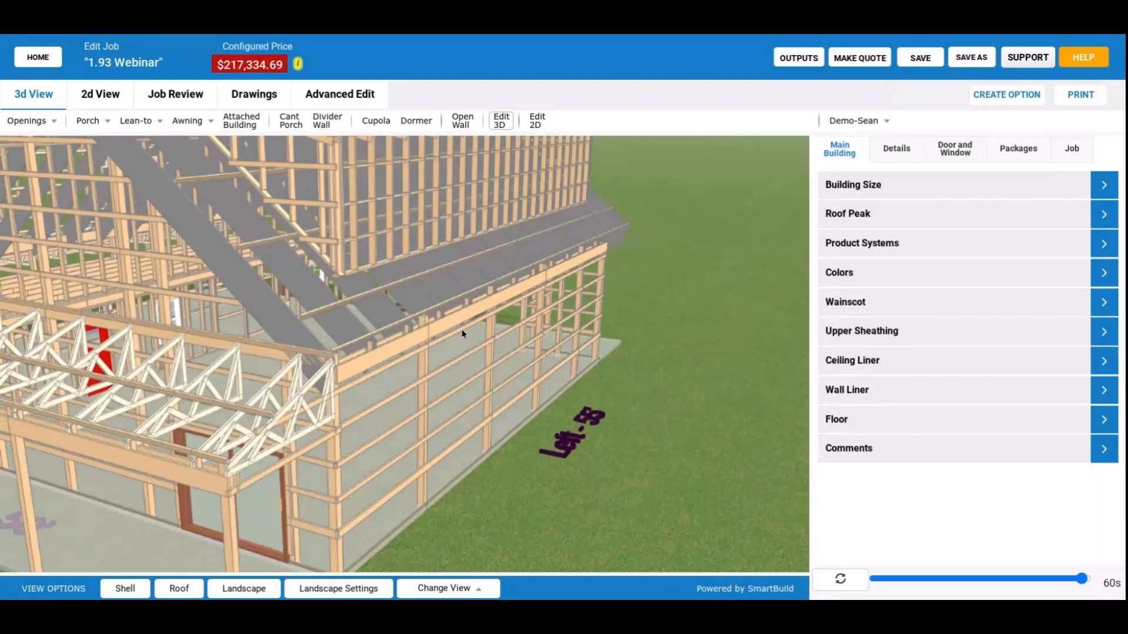
View the wall layout in Advanced Edit, look at a dormer wall panel's framing, and return to the wall plan.
left_click(360, 96)
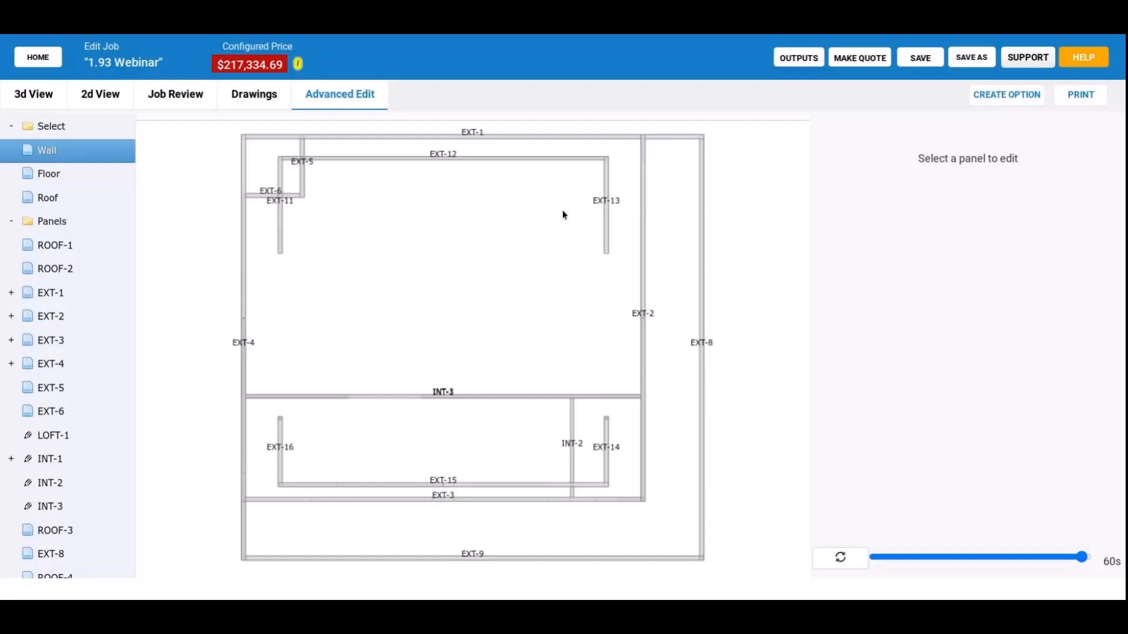
left_click_drag(562, 215, 521, 306)
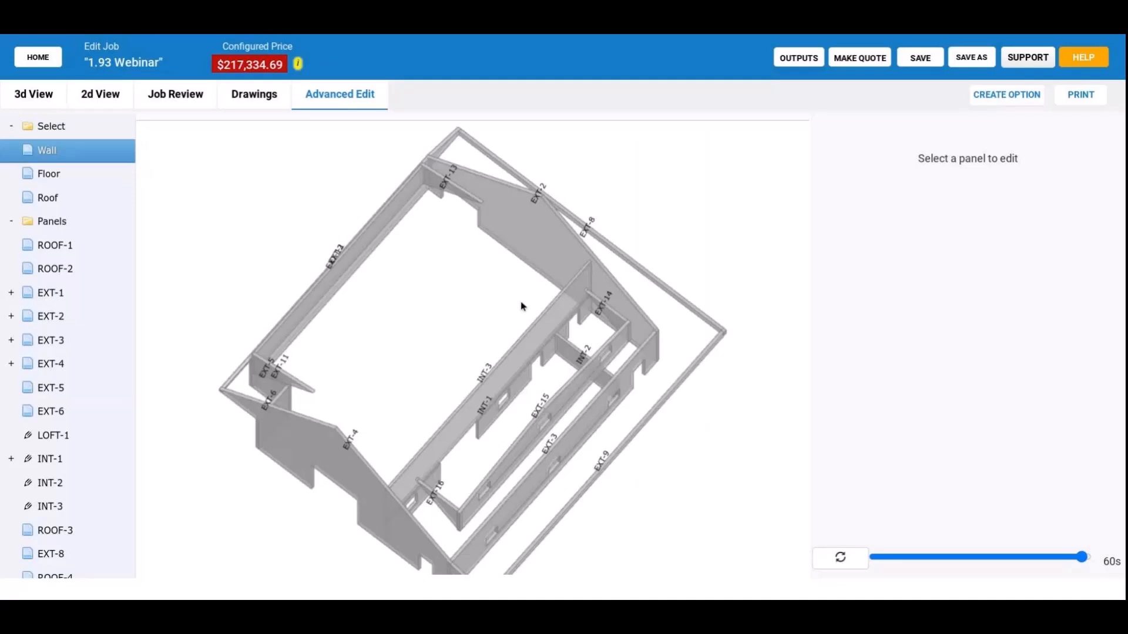
left_click(707, 344)
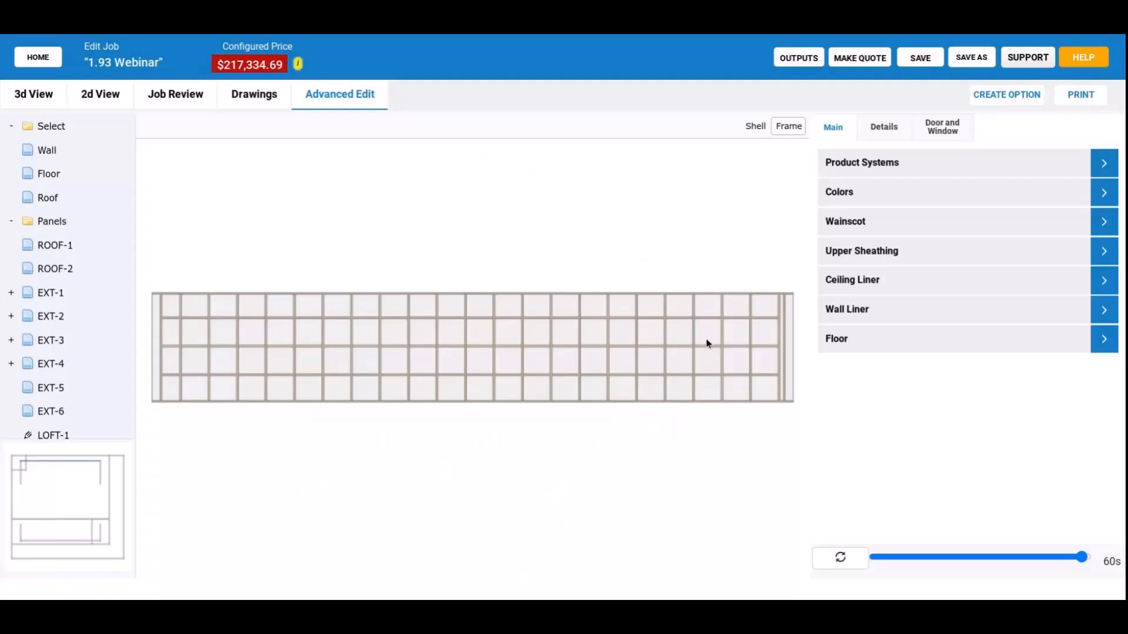
left_click(92, 459)
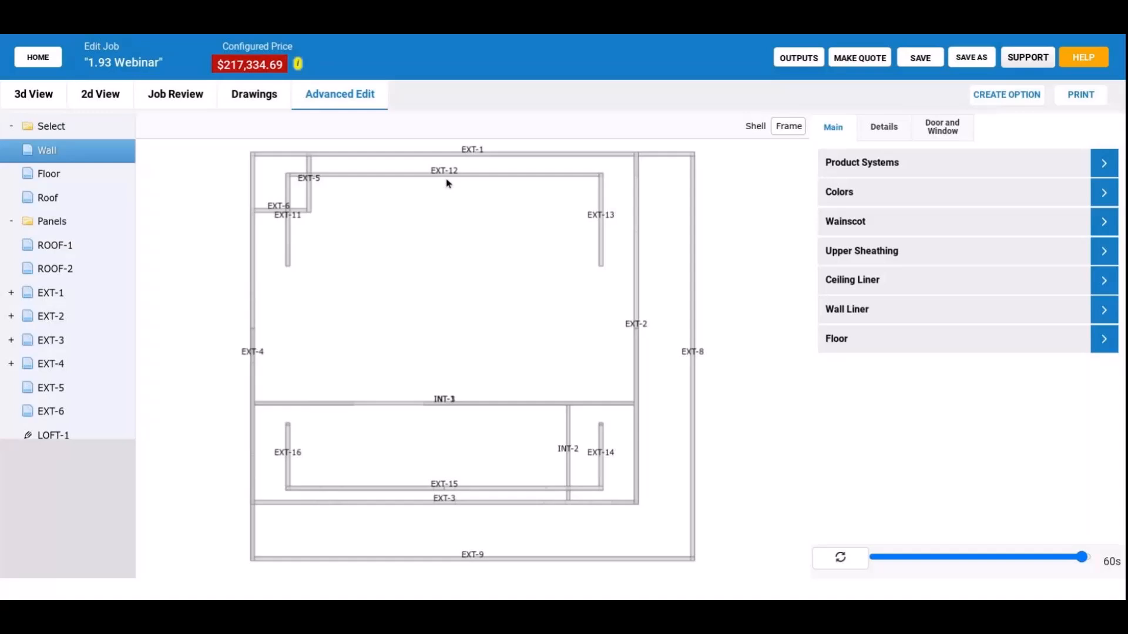
Open wall panel EXT-1 and examine its posts, girts and header up close from an angle.
left_click(450, 154)
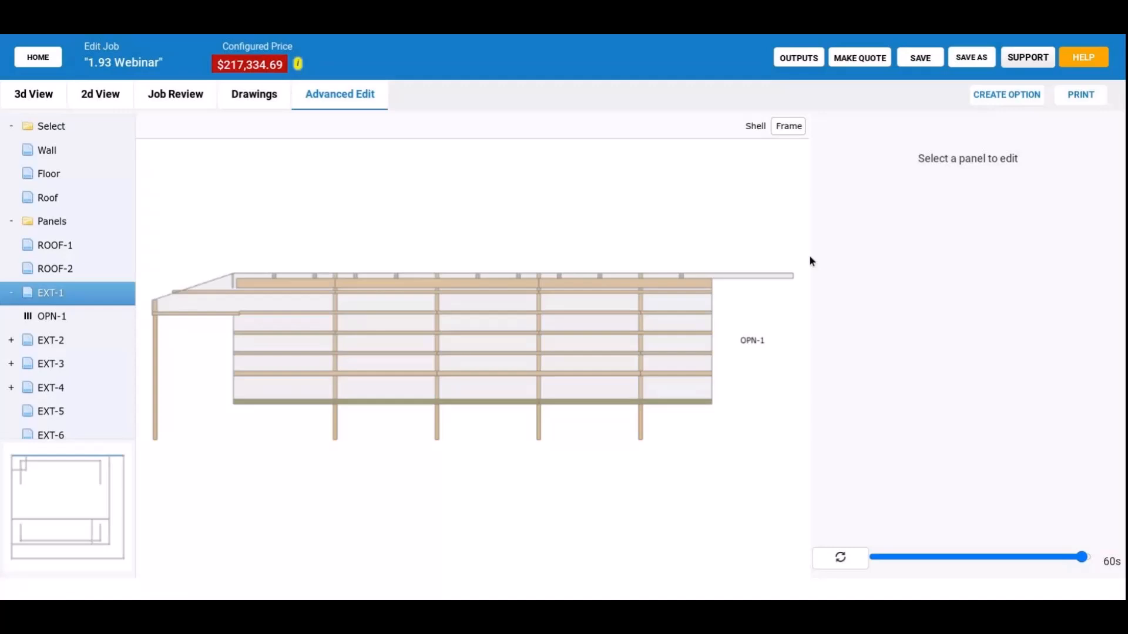
left_click(542, 309)
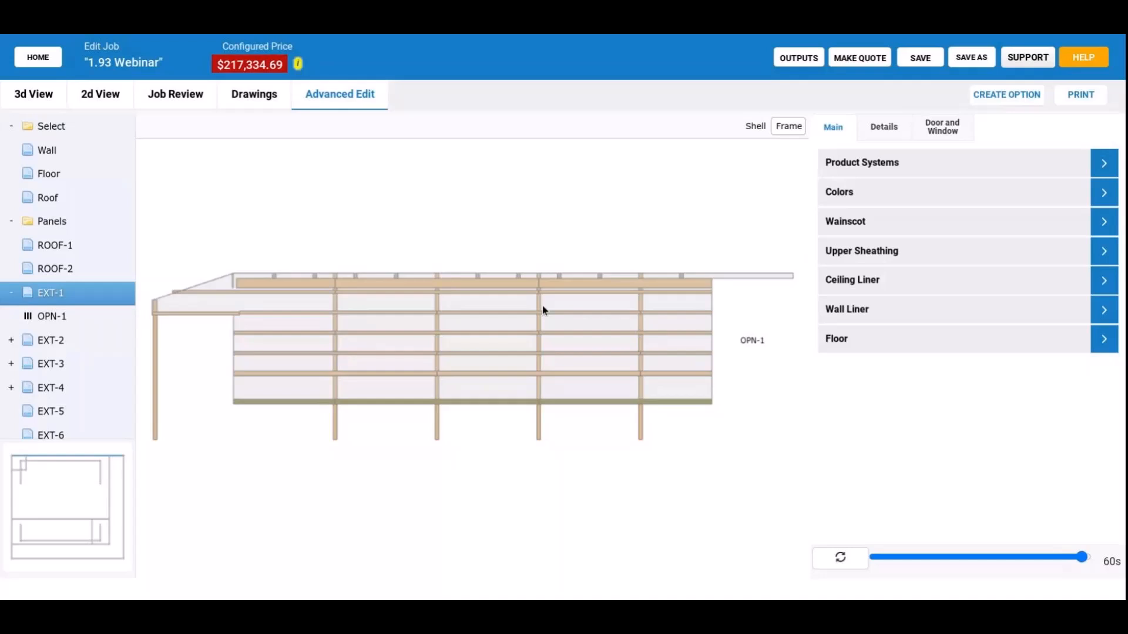
left_click_drag(543, 307, 458, 360)
scroll(455, 364, "up", 3)
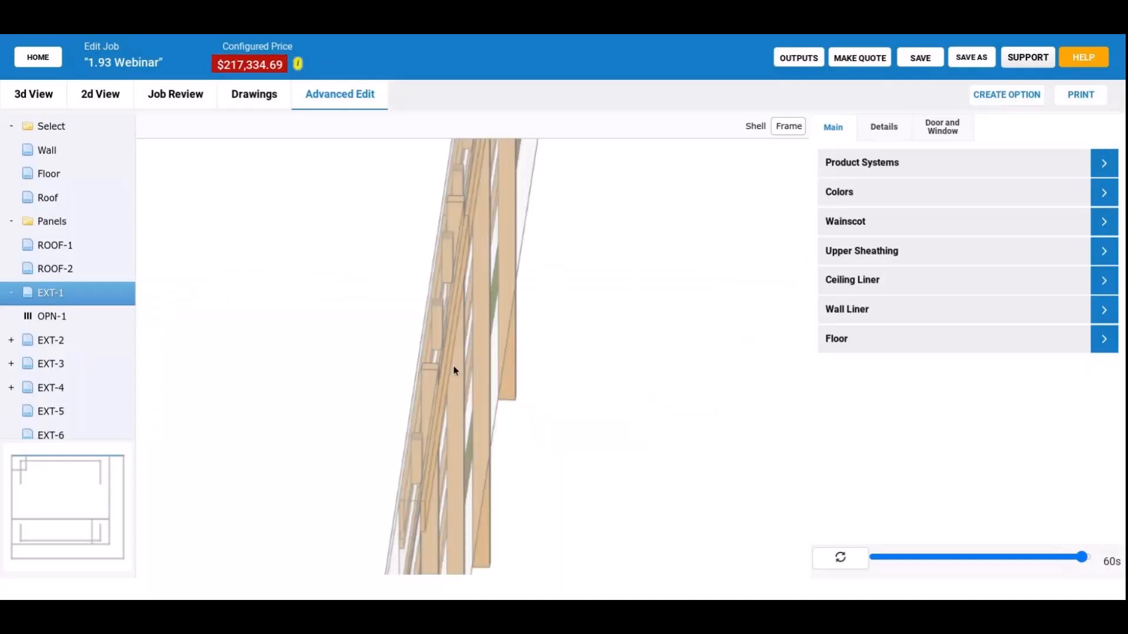
left_click_drag(454, 370, 458, 345)
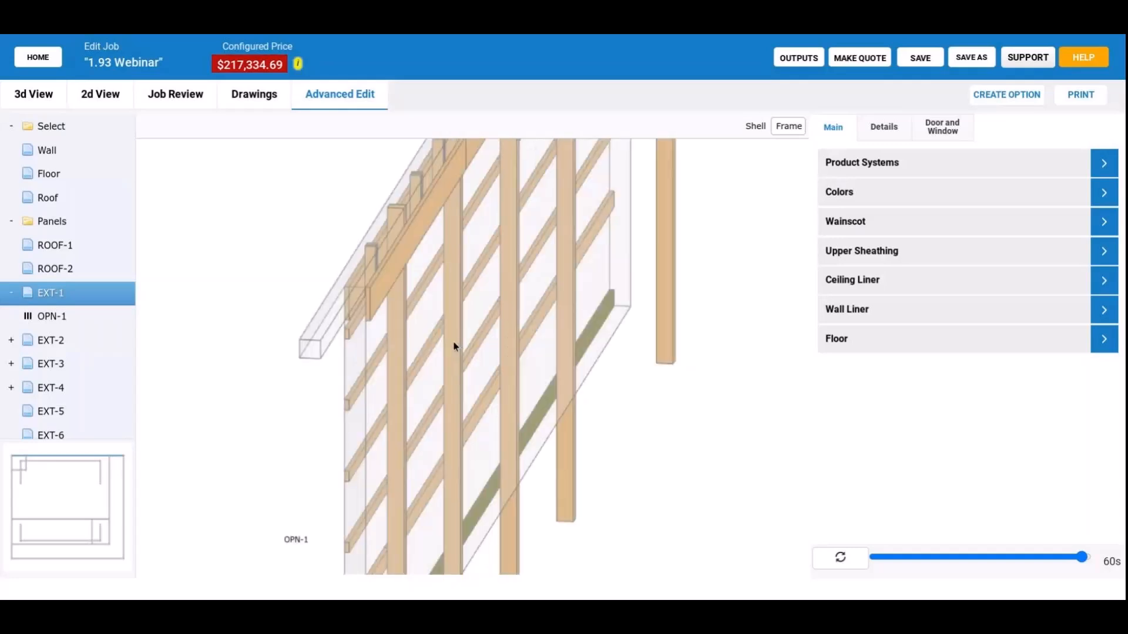
left_click_drag(454, 347, 451, 350)
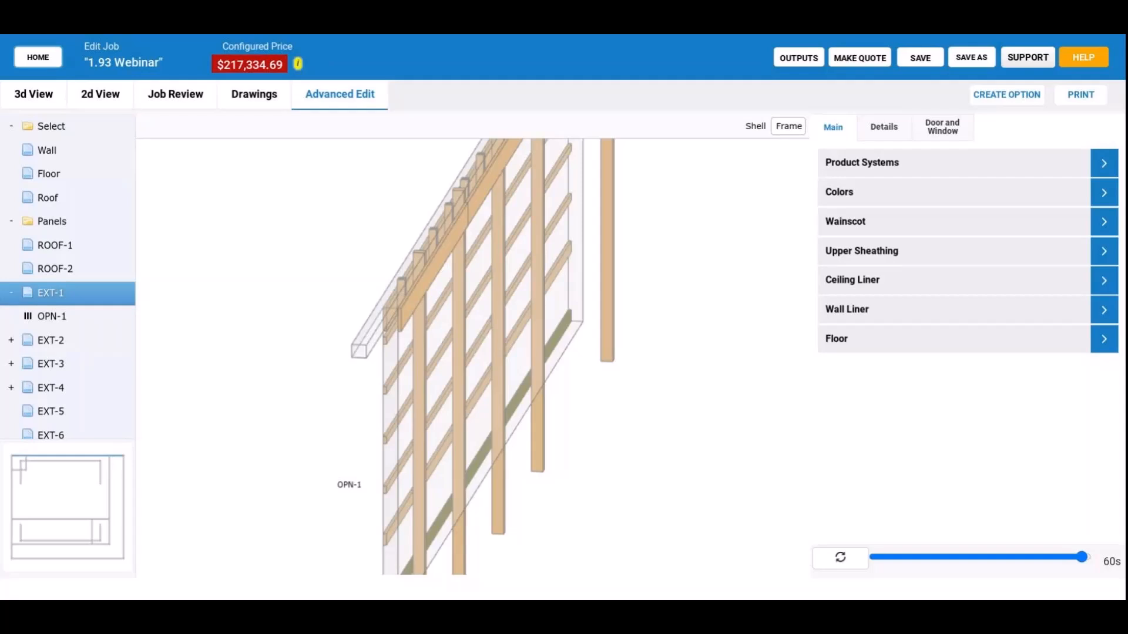
Dismiss leaving the job, return to the 3D model, and inspect the framing from the front-left corner.
left_click(38, 57)
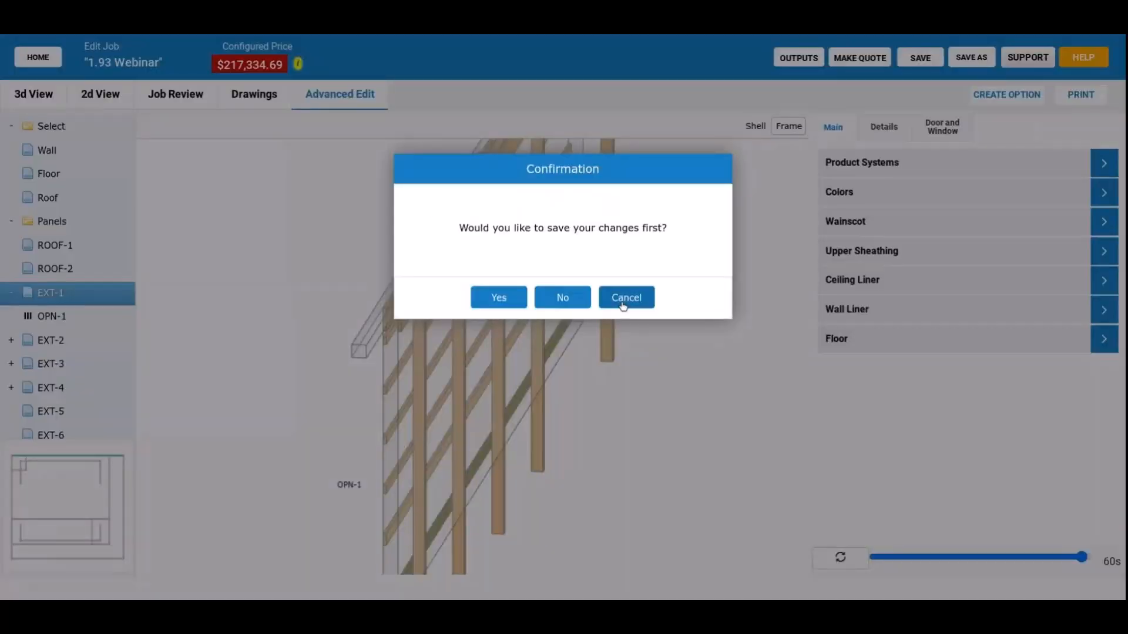
left_click(580, 303)
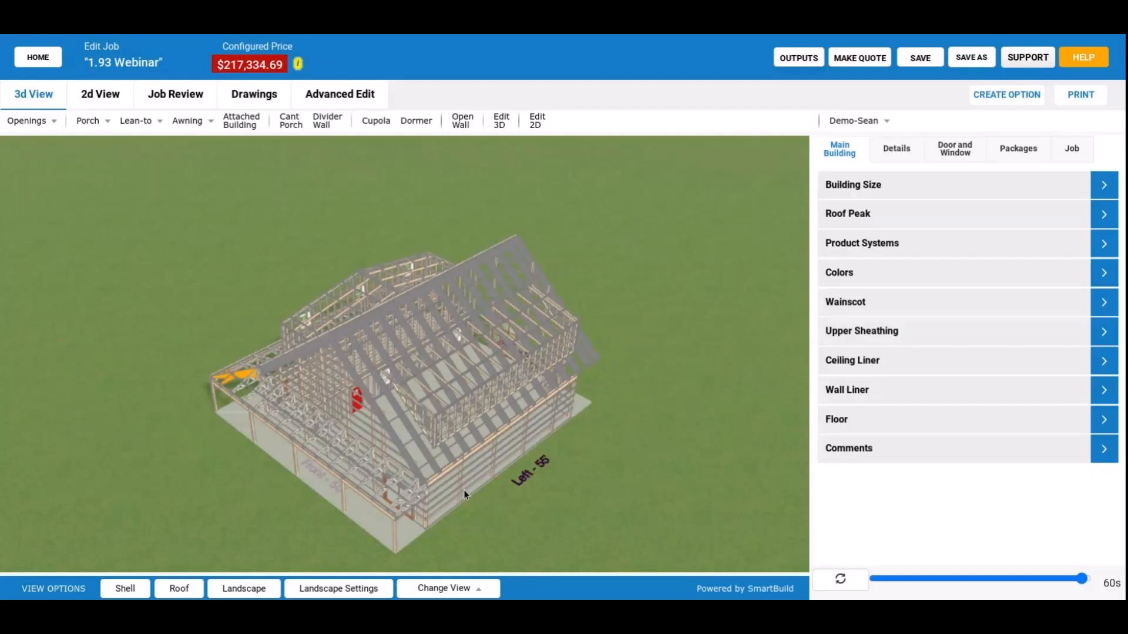
left_click_drag(464, 490, 417, 457)
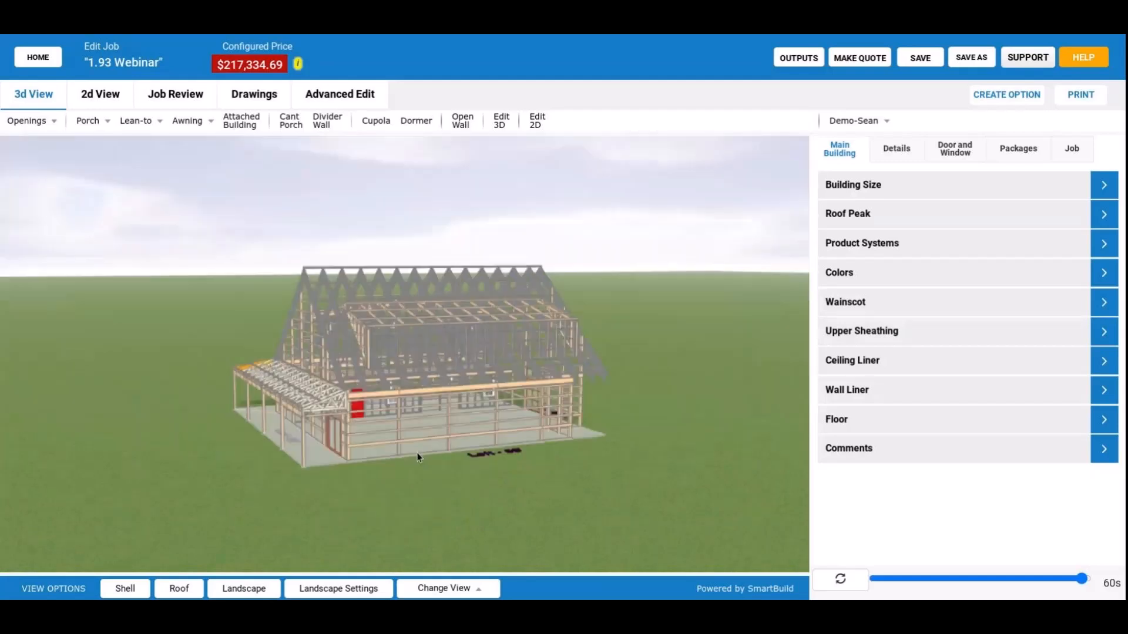
scroll(417, 452, "up", 3)
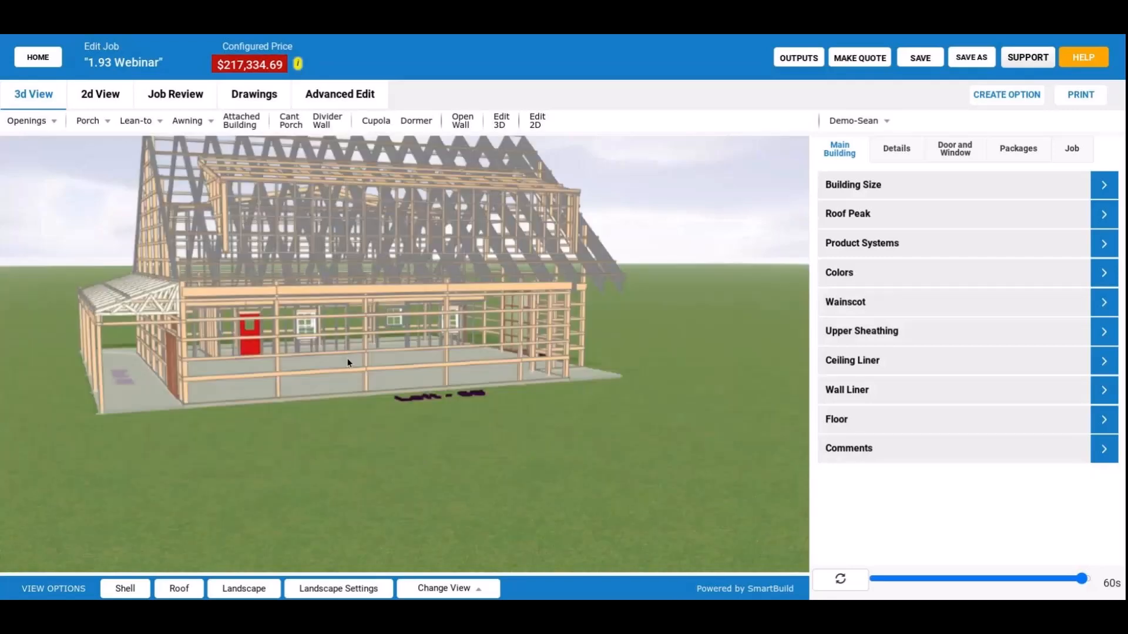
left_click_drag(348, 363, 479, 439)
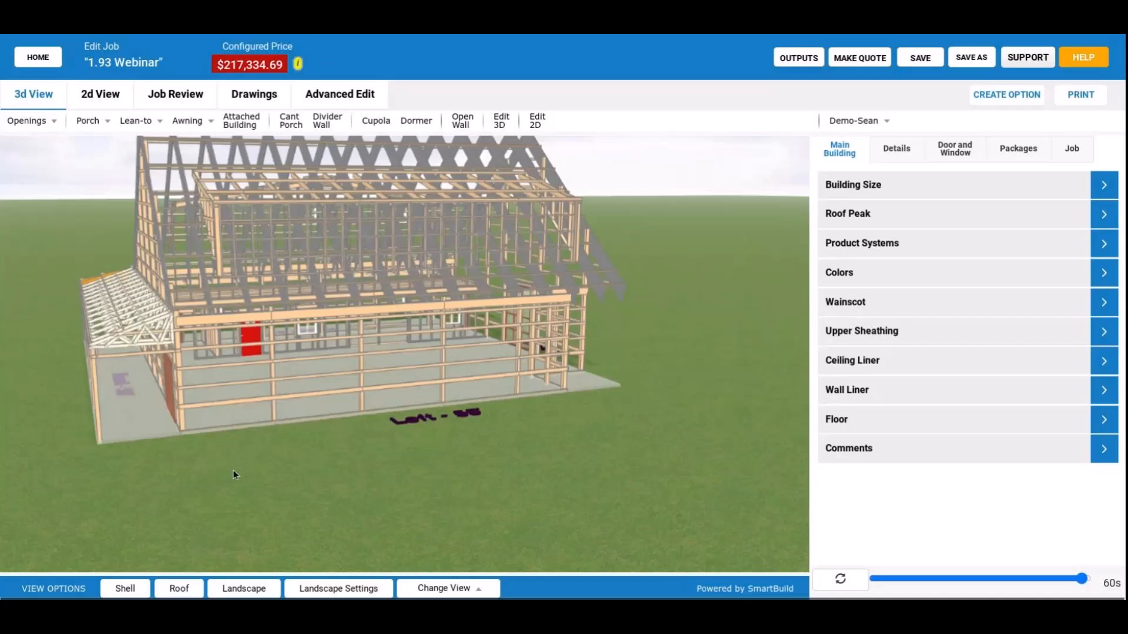
left_click_drag(234, 475, 189, 576)
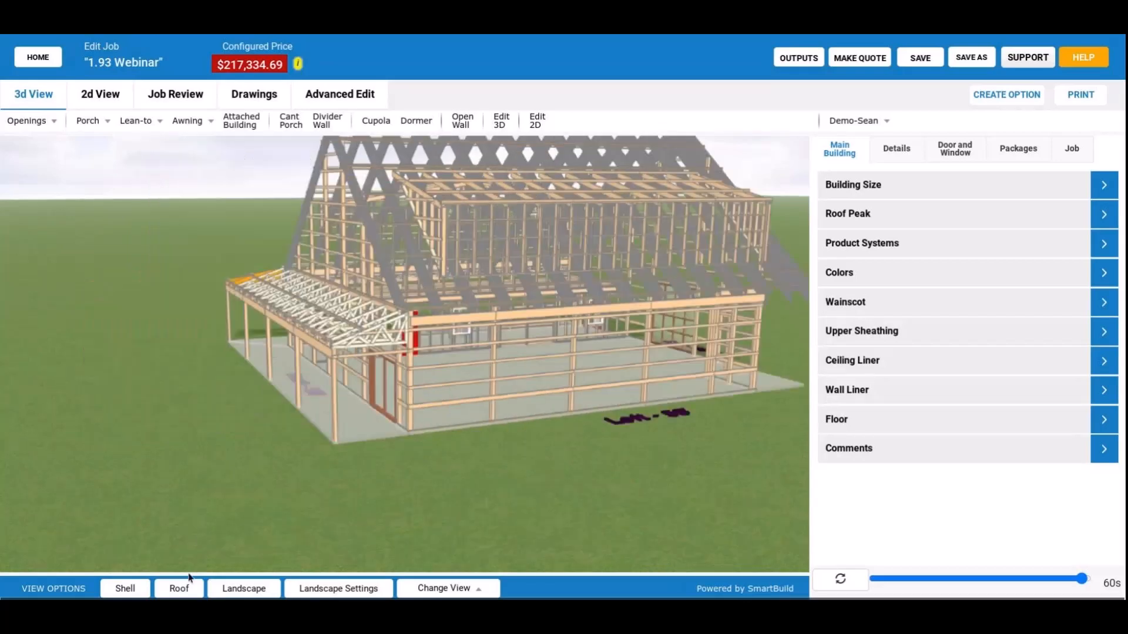
Examine the front porch's trusses and posts up close, and the corner framing where the front and right side porches meet below the dormer.
left_click_drag(190, 577, 354, 402)
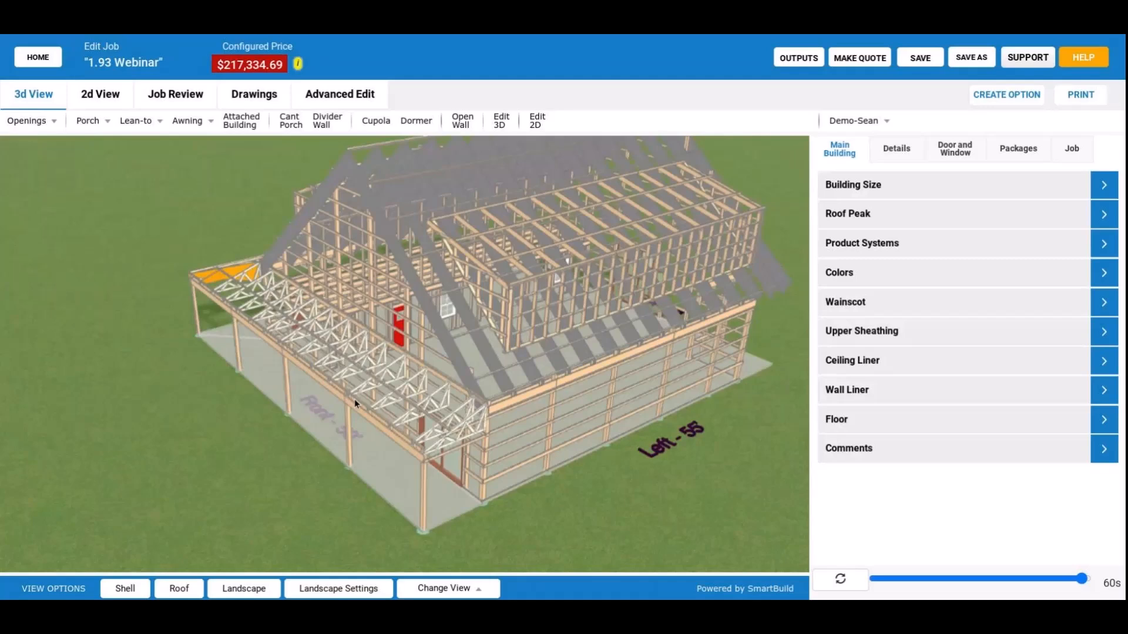
scroll(375, 343, "up", 5)
left_click_drag(374, 343, 371, 341)
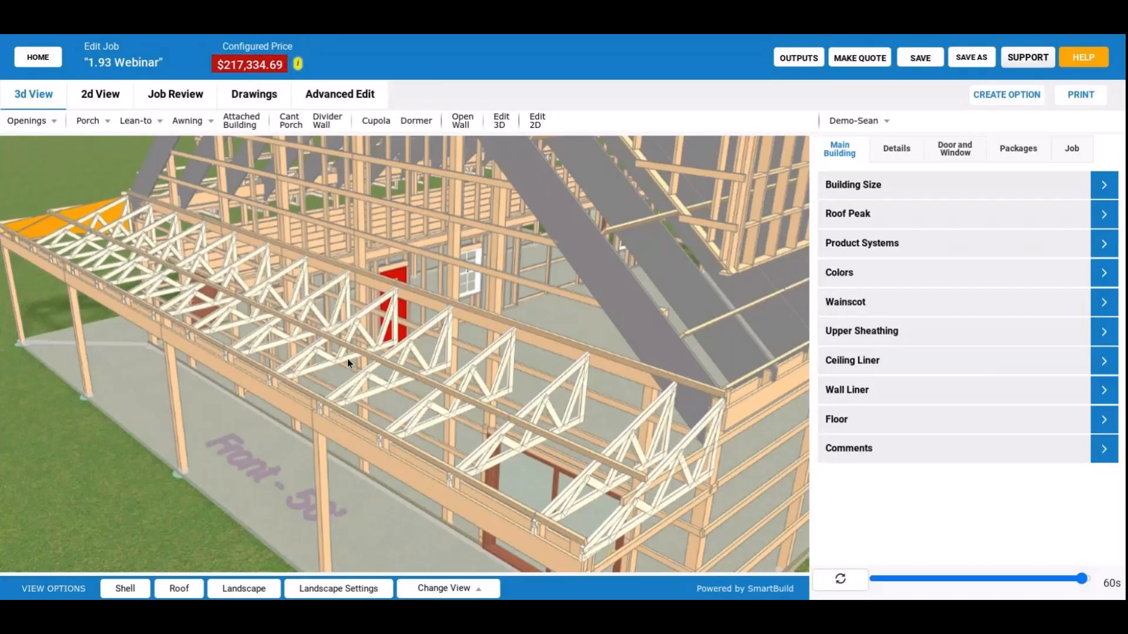
left_click_drag(347, 359, 219, 439)
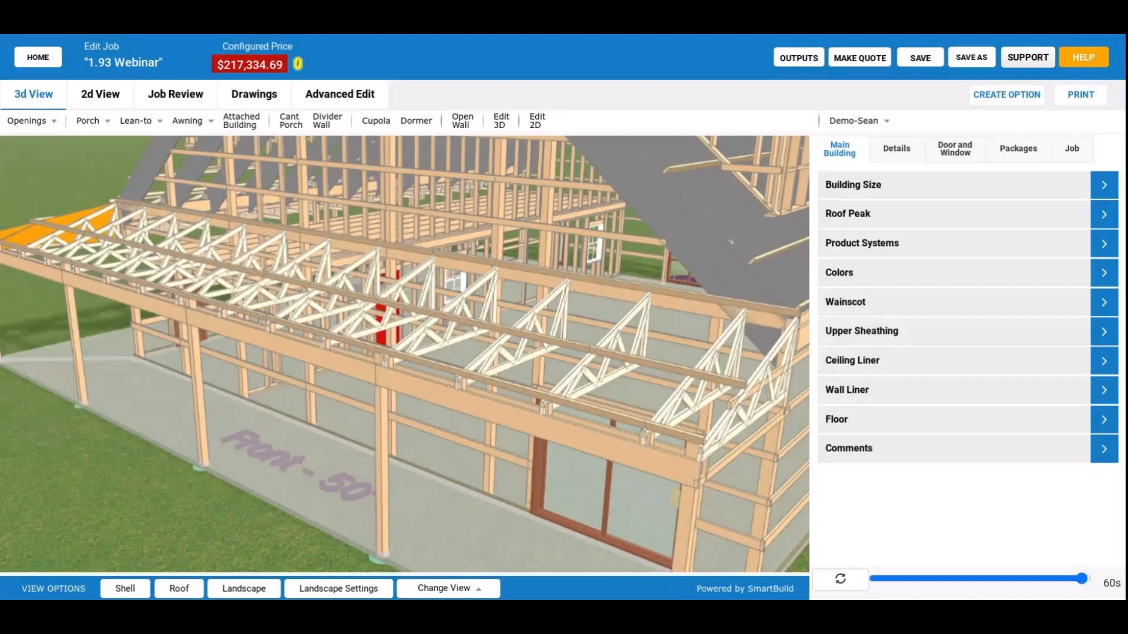
scroll(222, 463, "down", 3)
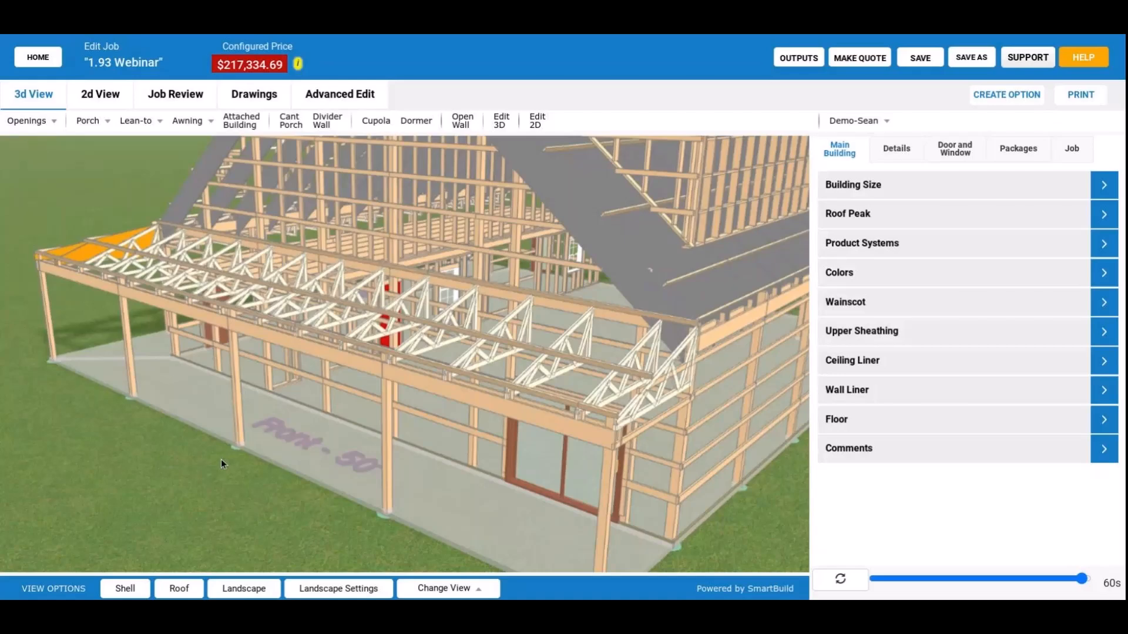
left_click_drag(221, 464, 387, 455)
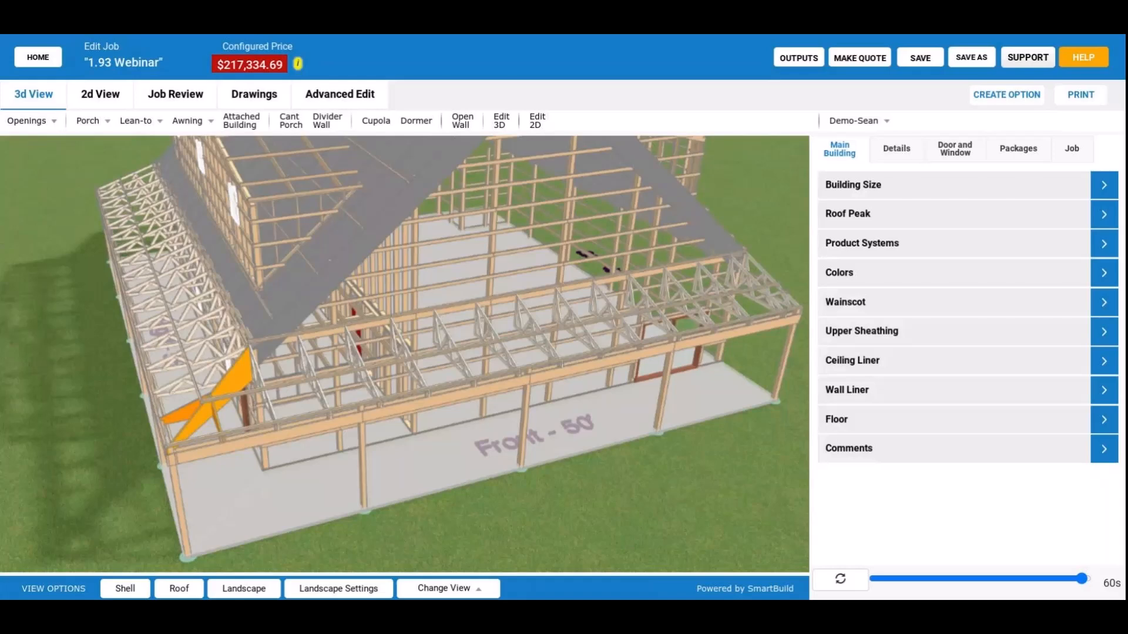
scroll(327, 439, "down", 3)
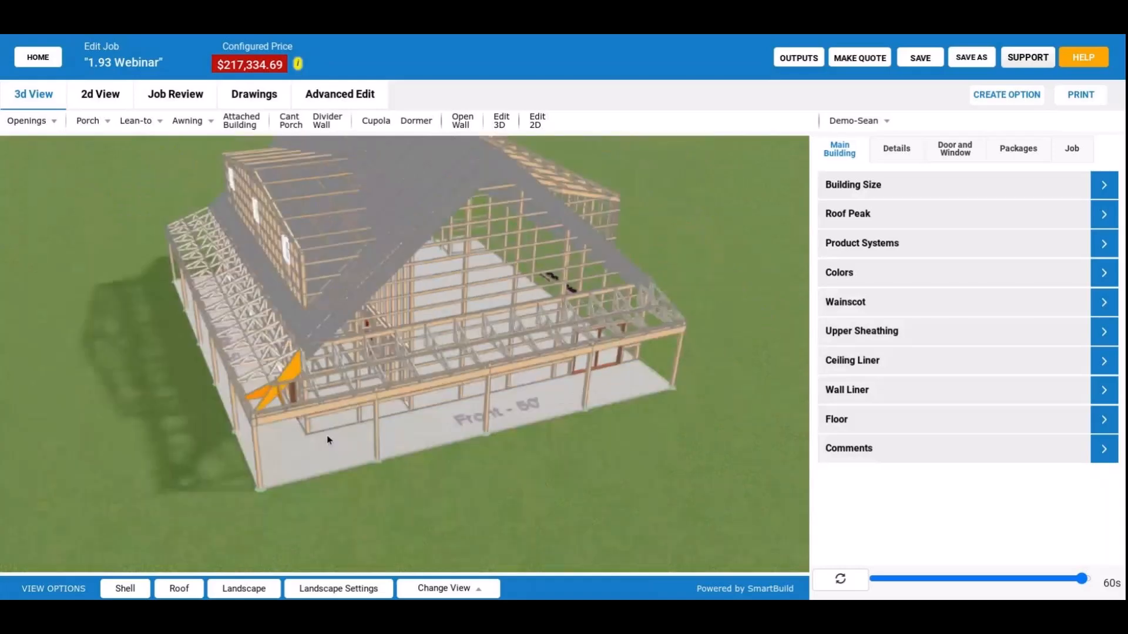
left_click_drag(327, 434, 200, 264)
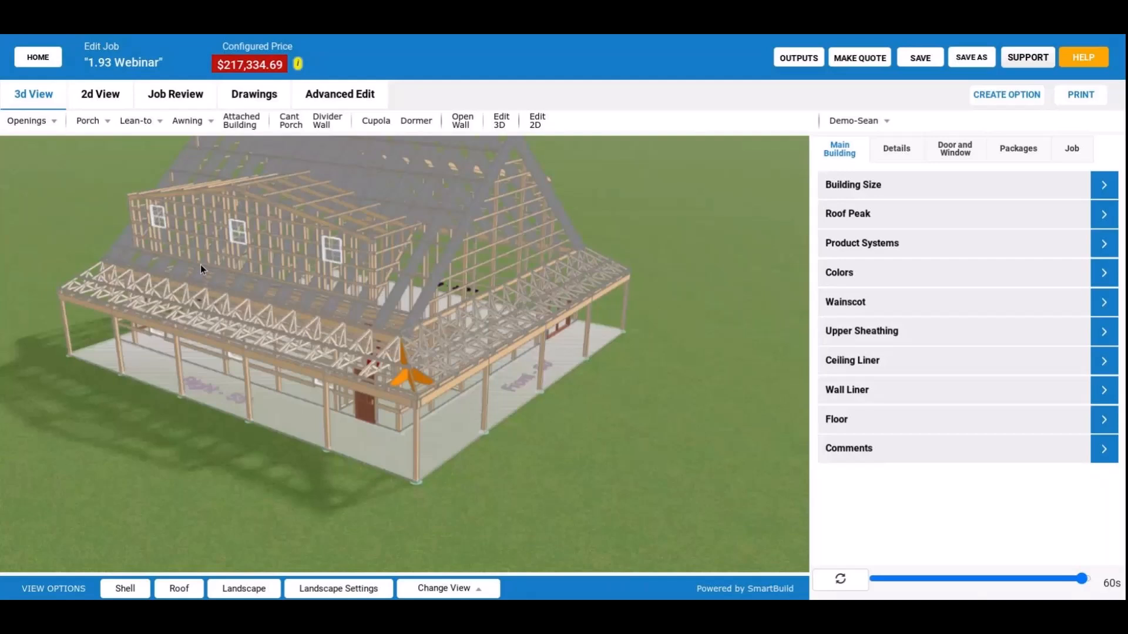